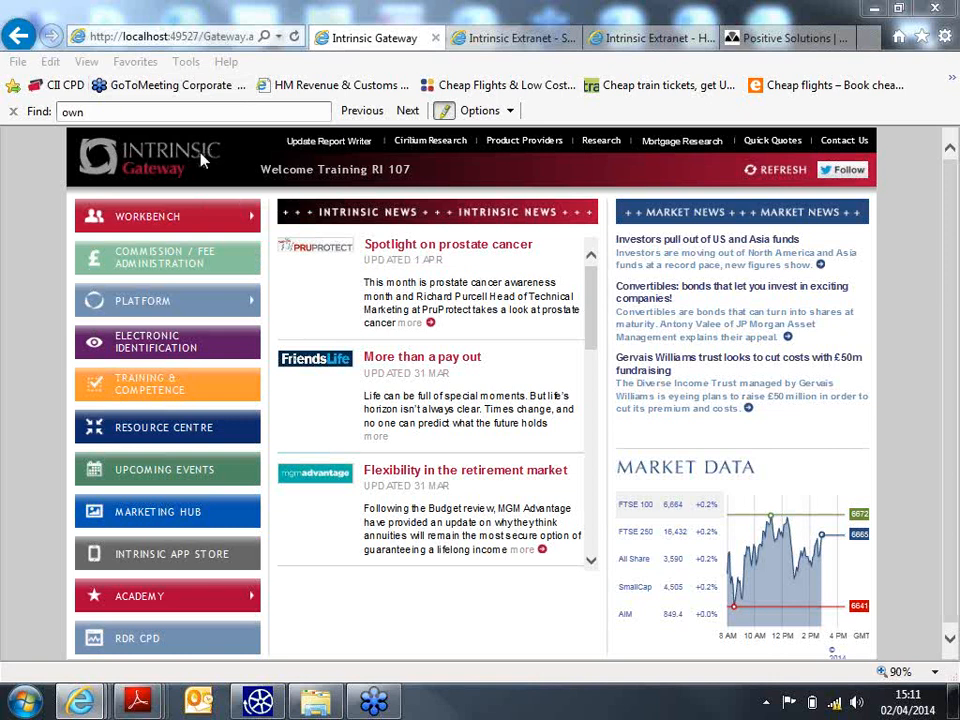
- Start a new Financial Planning sales process from the Workbench menu
mouse_move(145, 223)
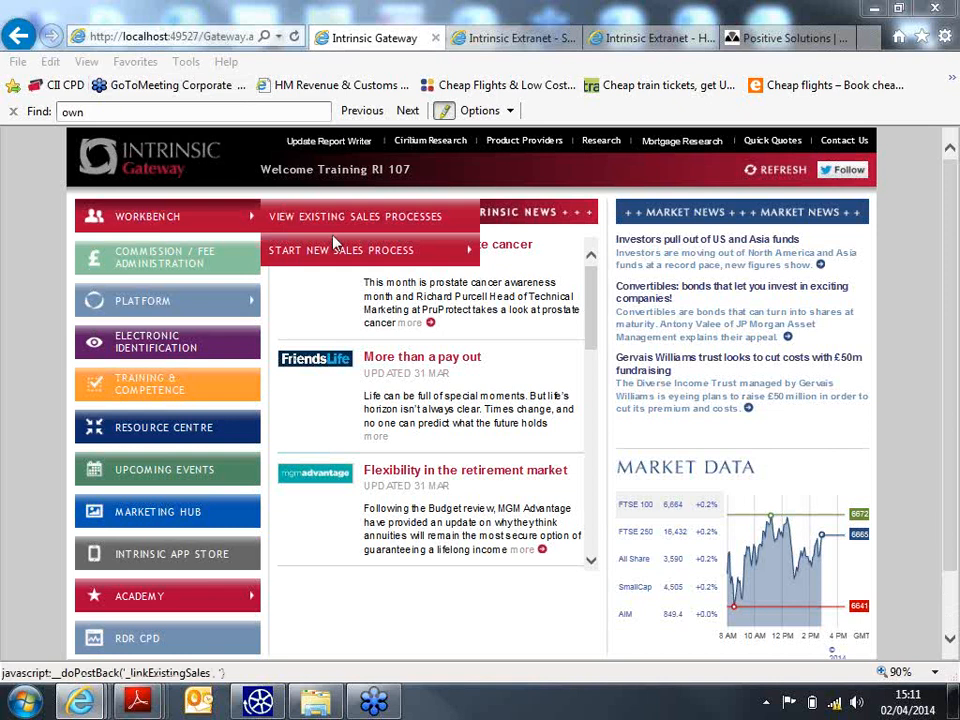
mouse_move(336, 252)
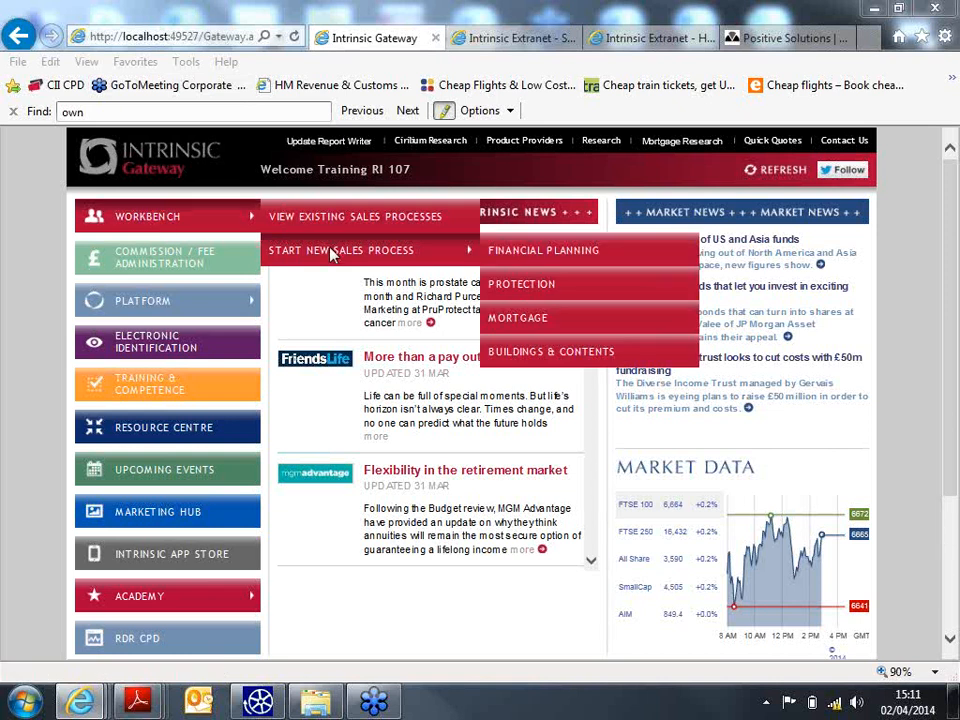
mouse_move(458, 258)
click(570, 249)
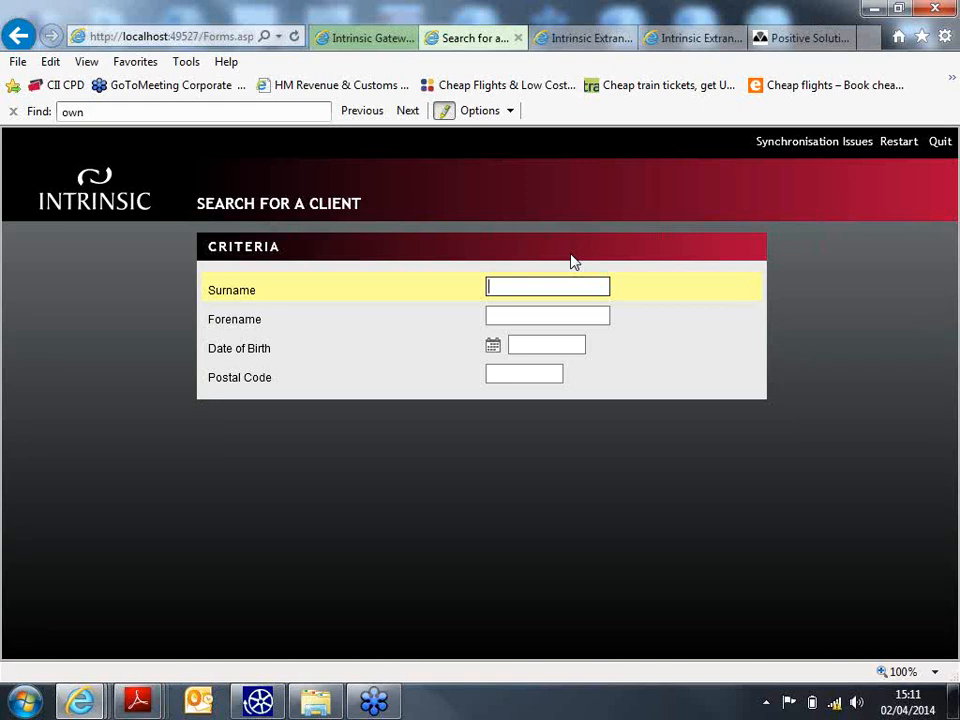
- Search for the client by surname and forename, then create a new client record
text(testa)
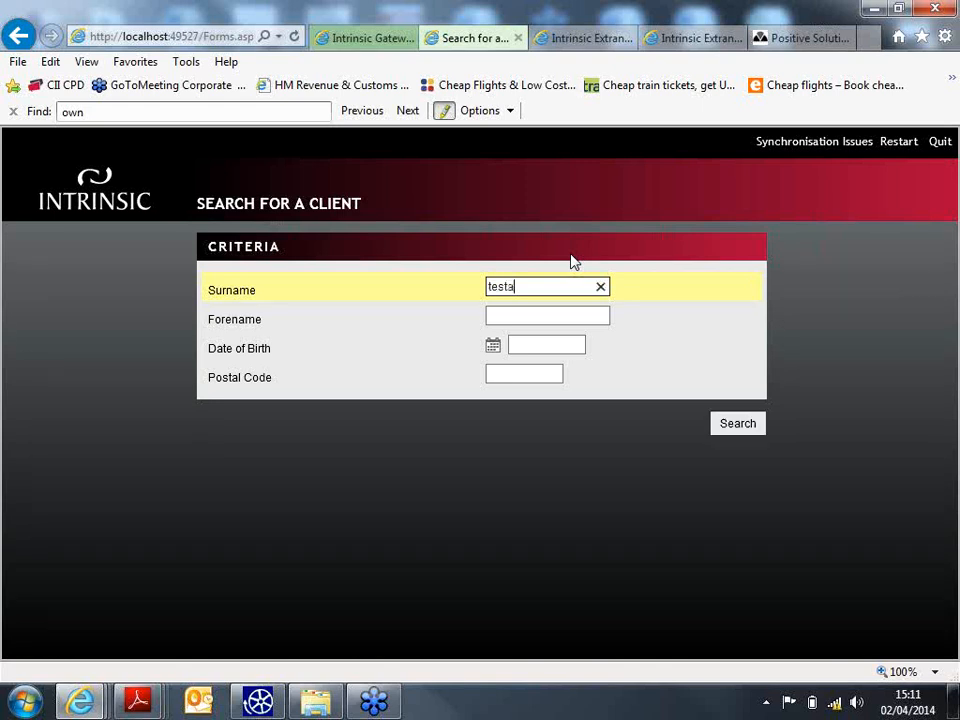
key(Tab)
text(tammy)
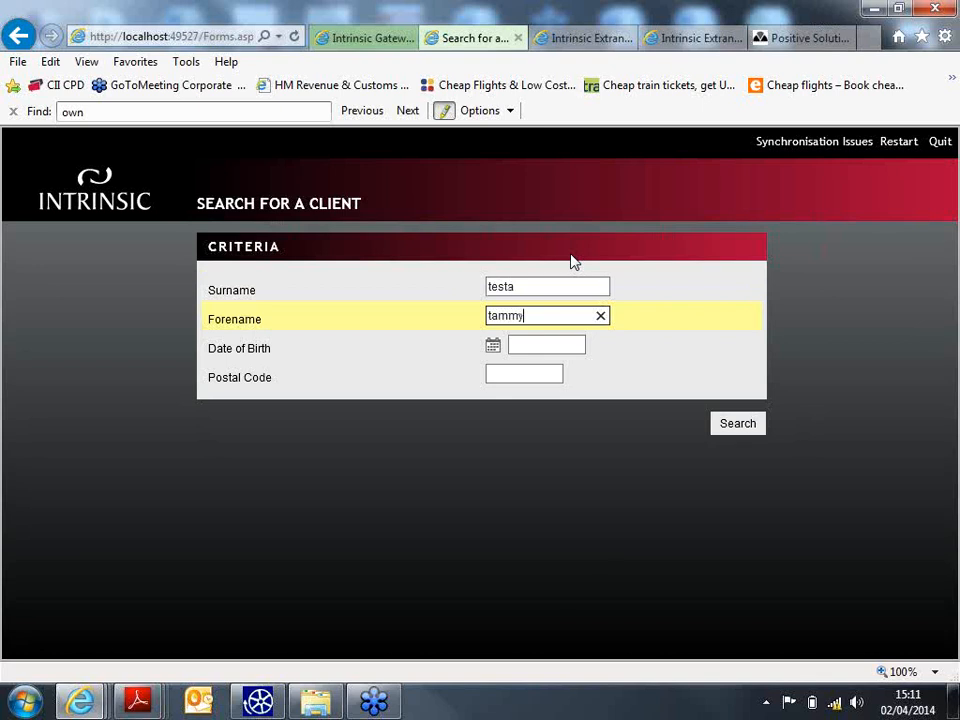
click(739, 423)
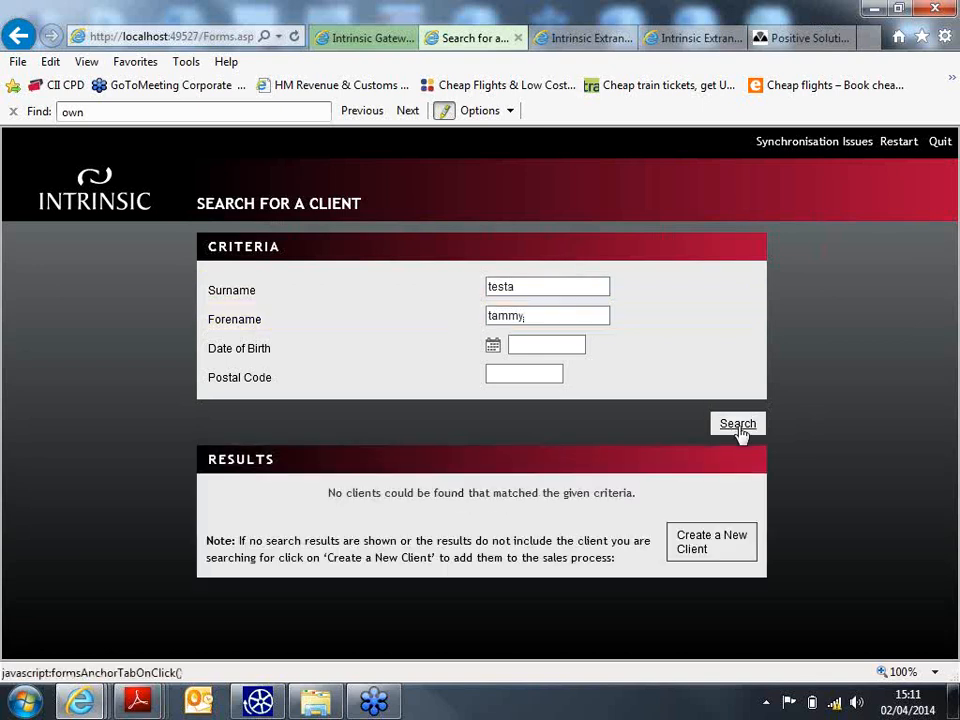
click(692, 548)
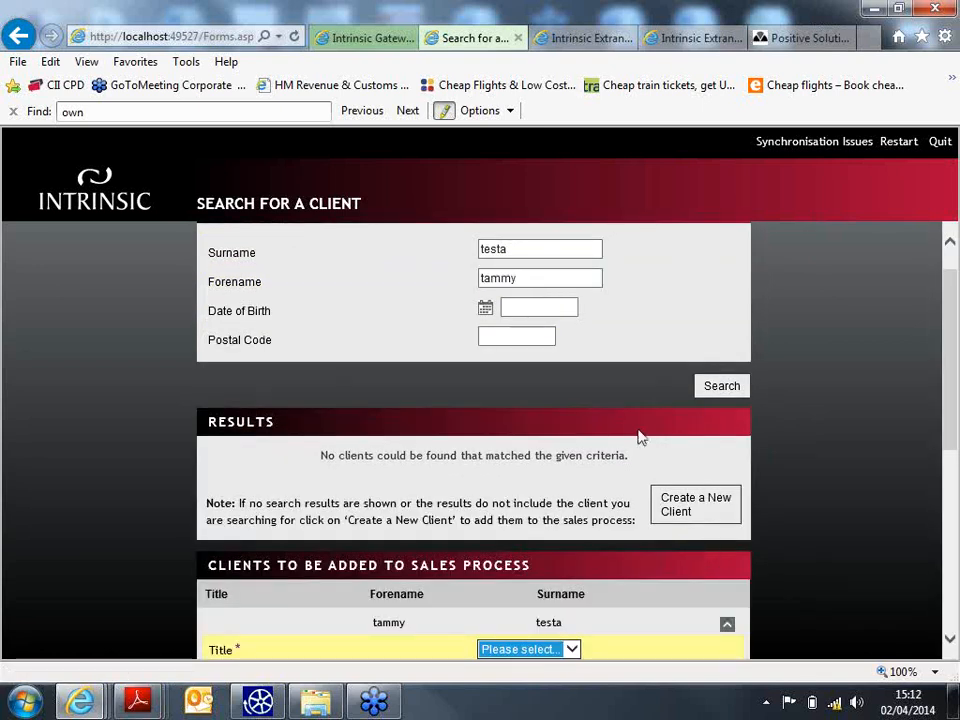
- Set the new client's title to Miss and date of birth to 01/08/1975
scroll(461, 628, down, 1)
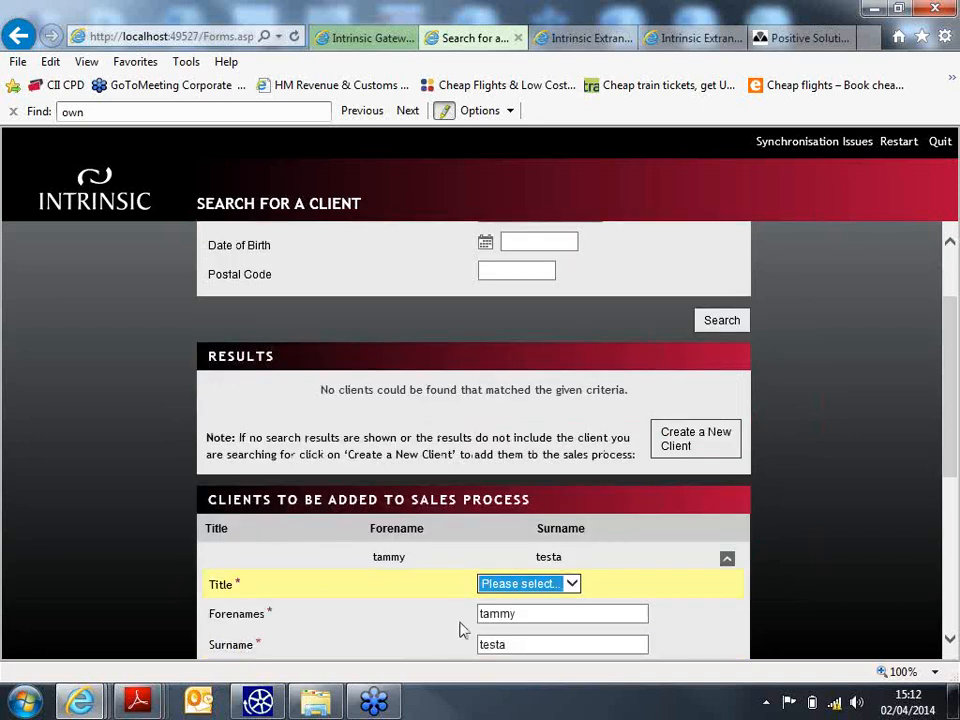
click(484, 592)
click(538, 557)
scroll(945, 368, down, 4)
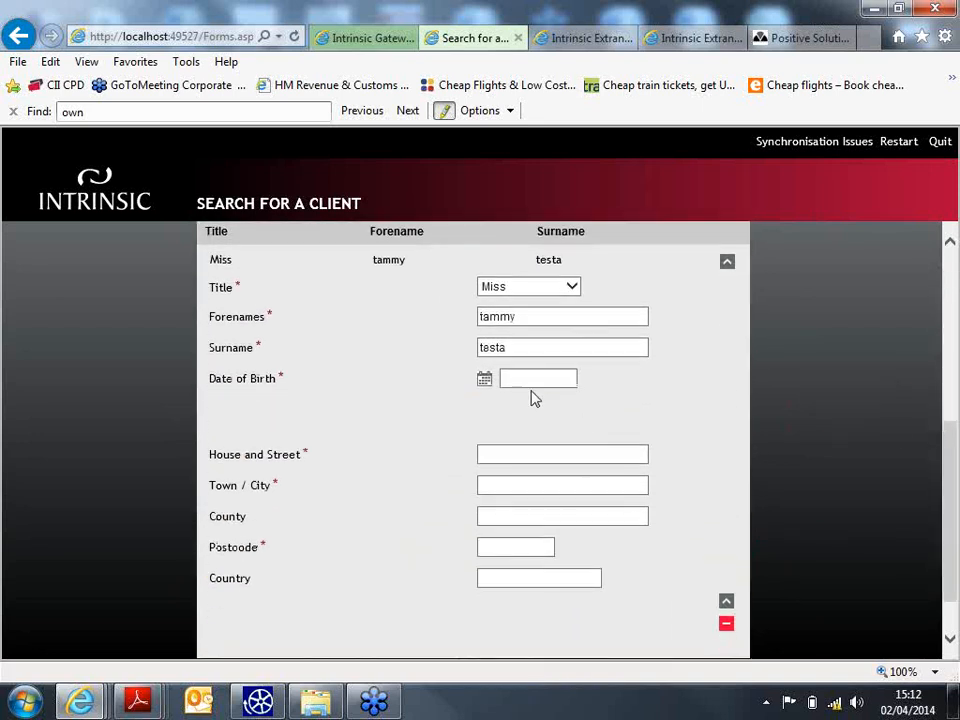
click(538, 379)
text(0108)
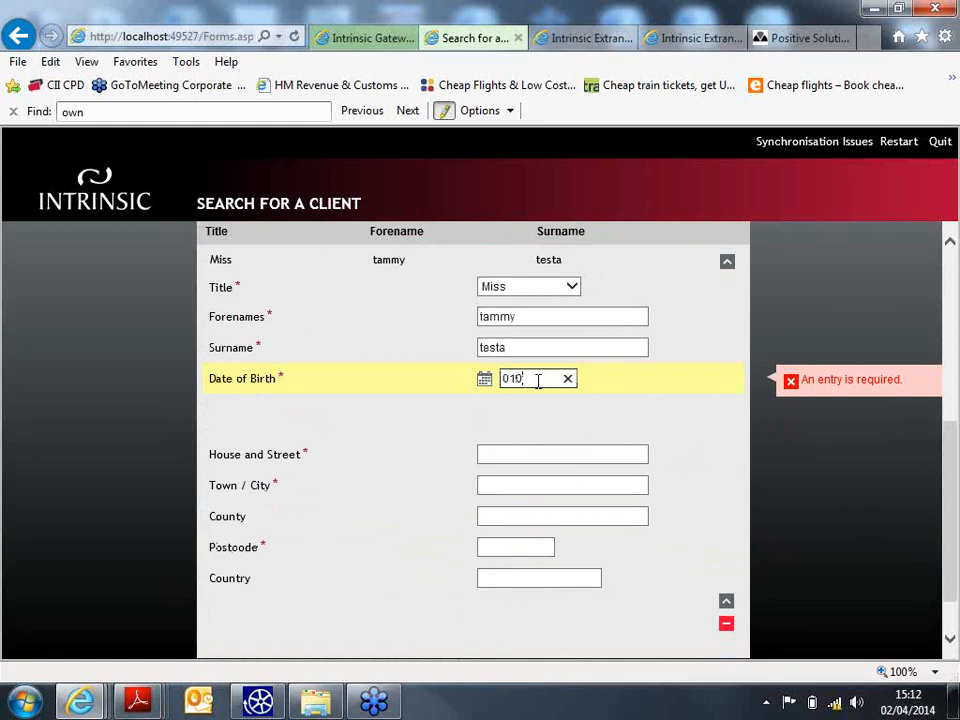
text(1975)
- Enter the client's house, town and postcode, then launch the sales process
click(540, 455)
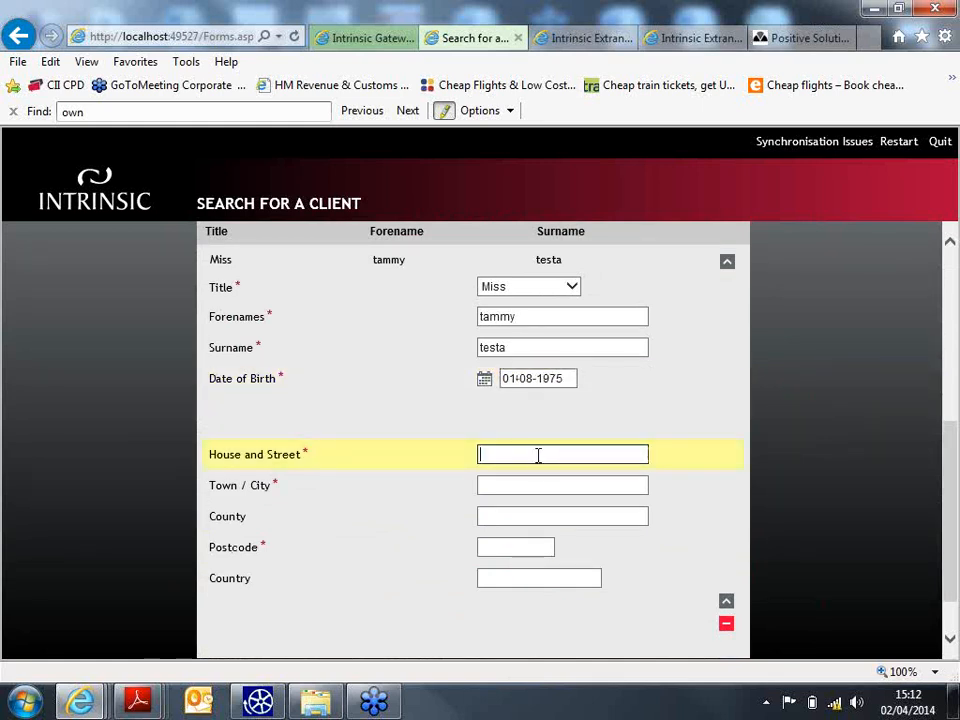
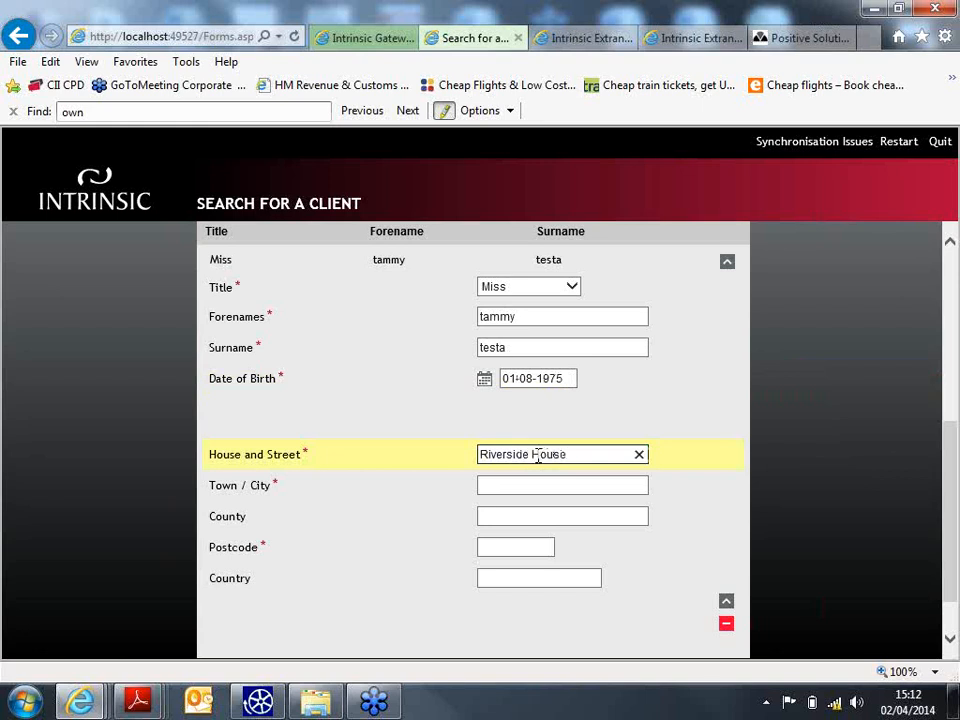
key(Tab)
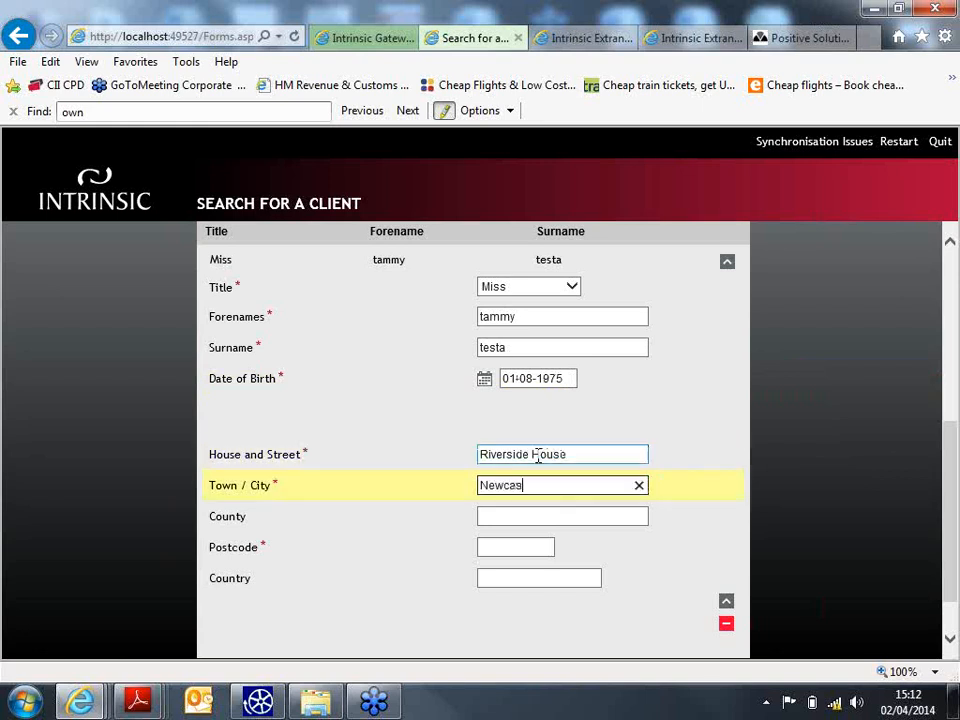
key(Tab)
key(Tab)
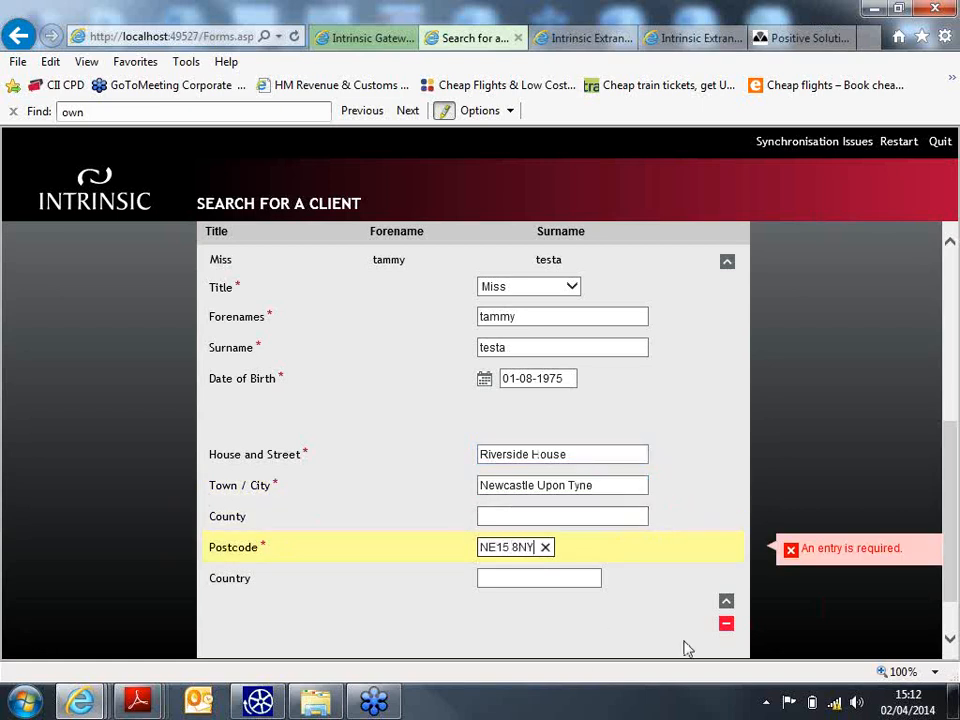
scroll(597, 507, down, 1)
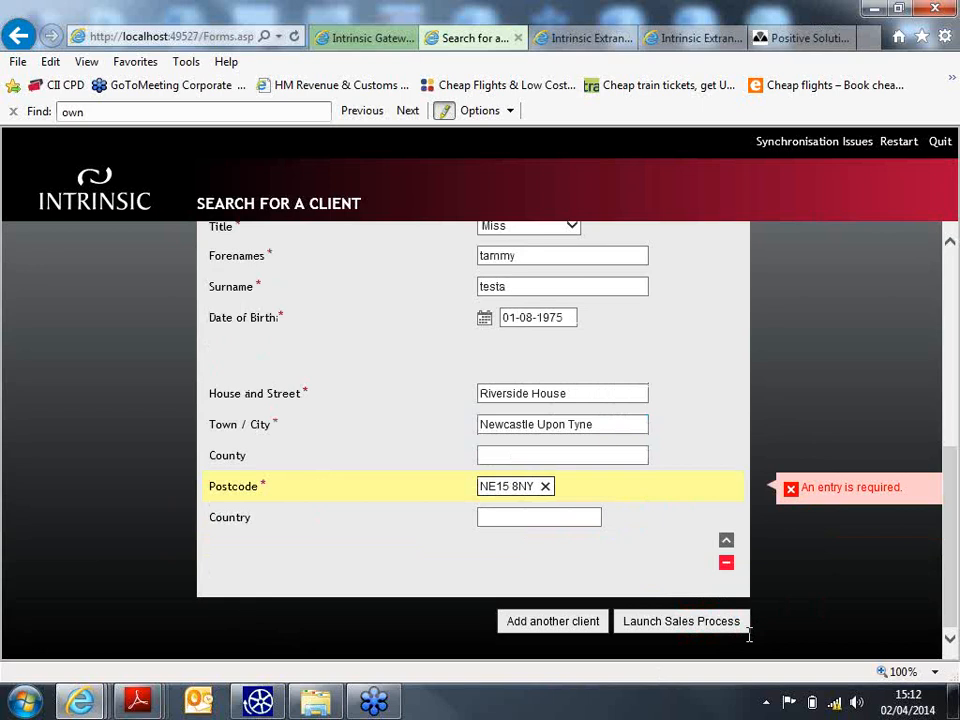
click(680, 623)
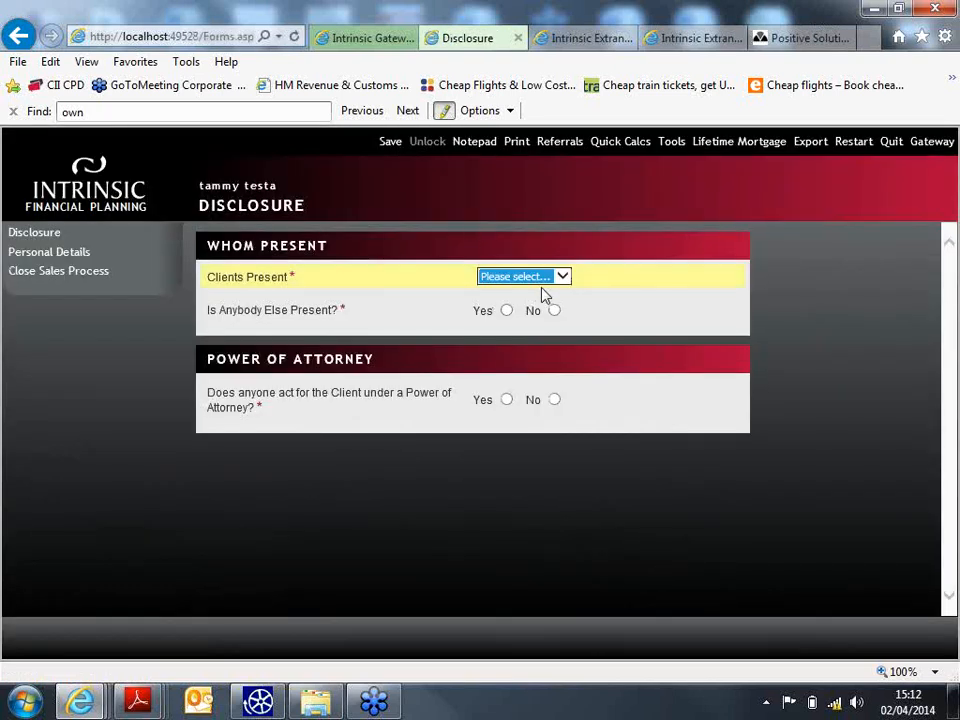
- Record the client as present alone, with no power of attorney
click(540, 280)
click(557, 289)
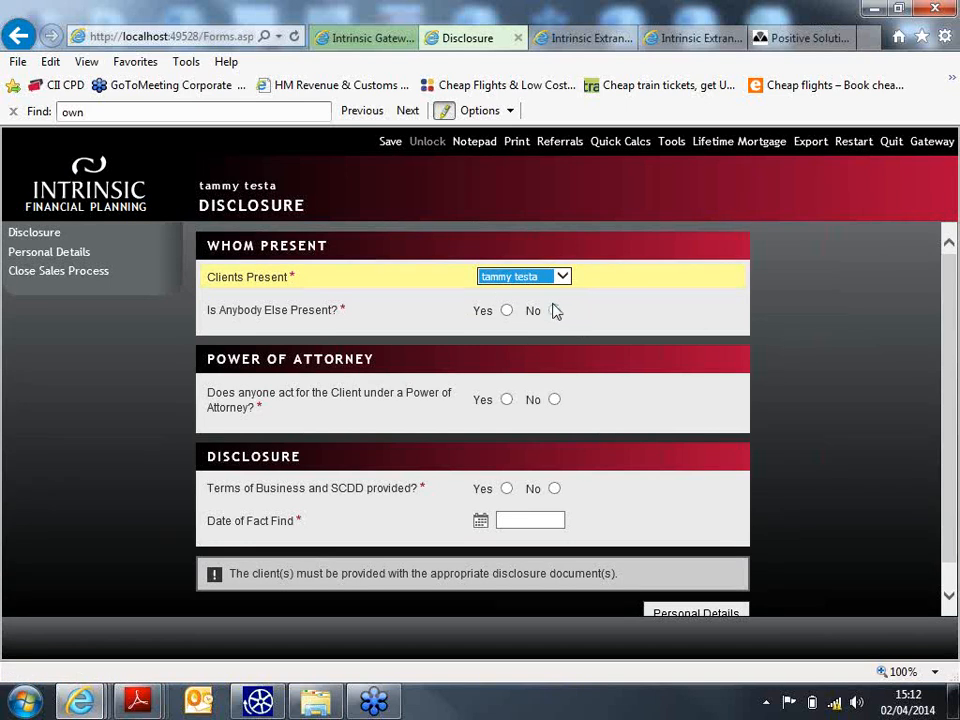
click(554, 310)
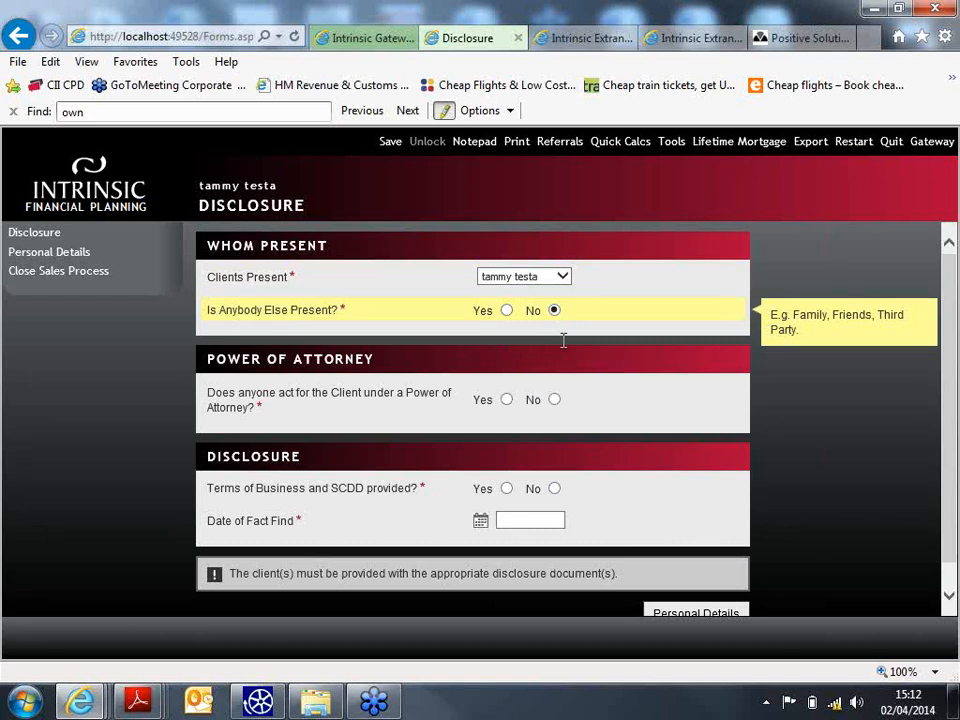
click(555, 399)
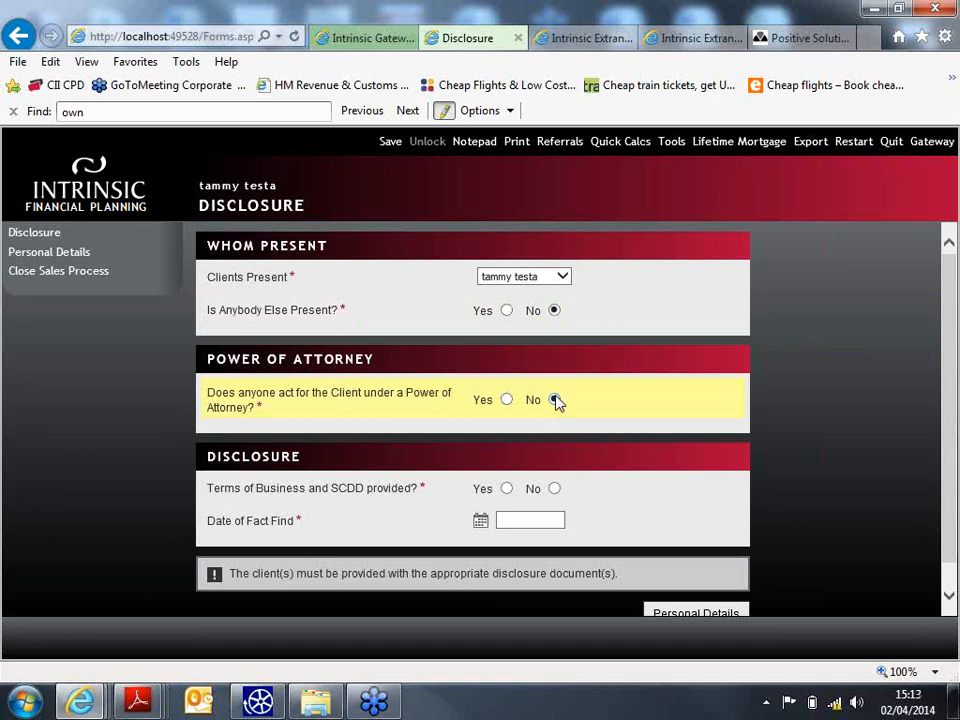
- Confirm terms of business v4 given and fact find dated 02/04/2014, then submit Disclosure
click(508, 489)
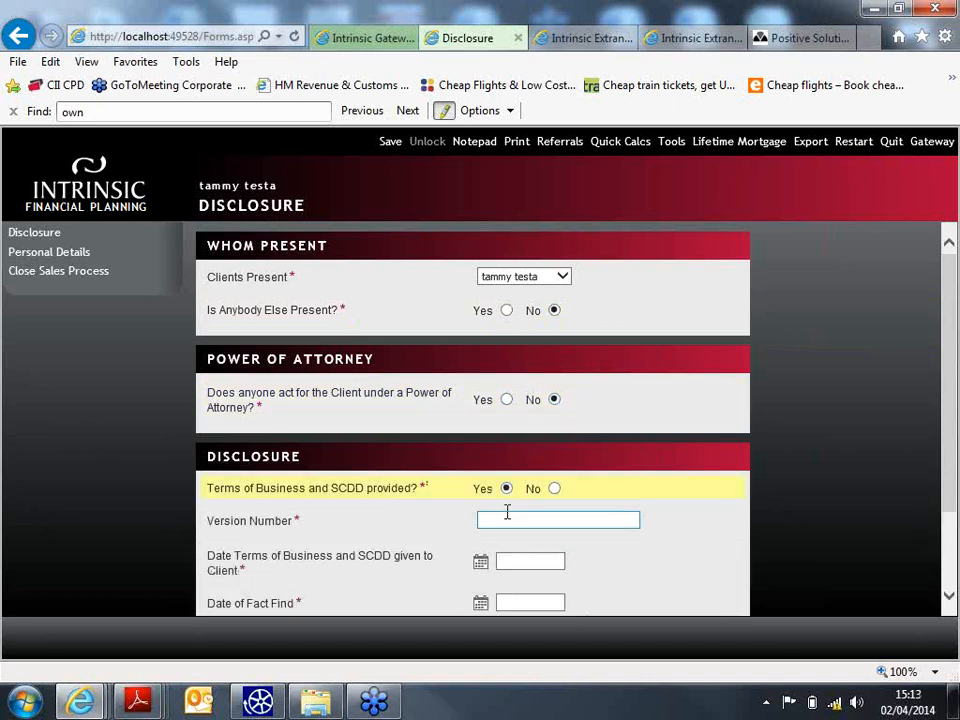
click(527, 516)
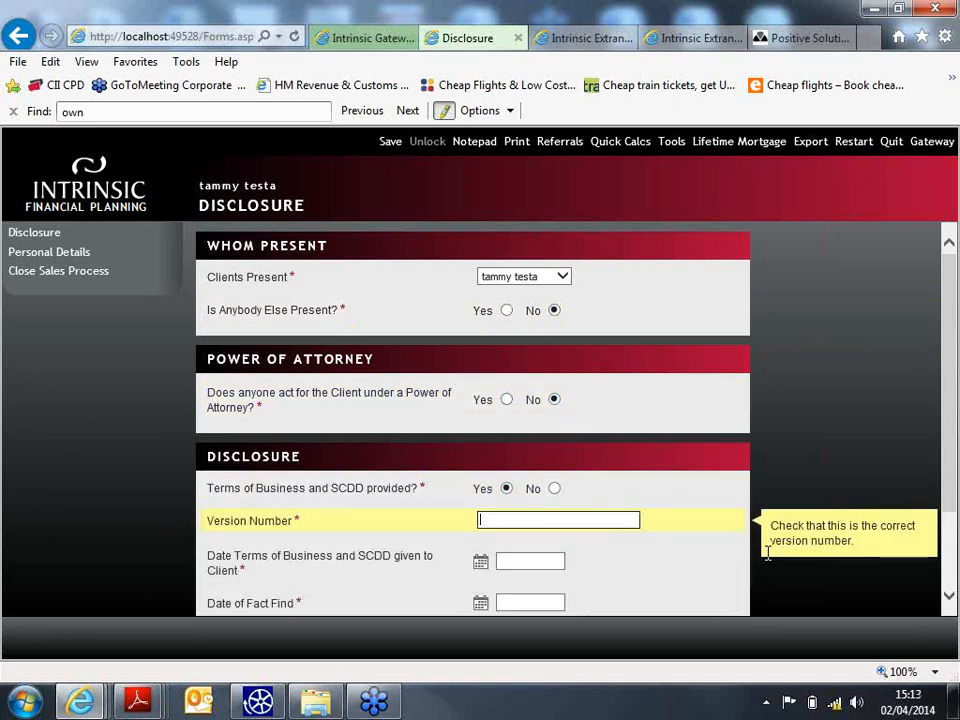
text(v4)
scroll(560, 507, down, 1)
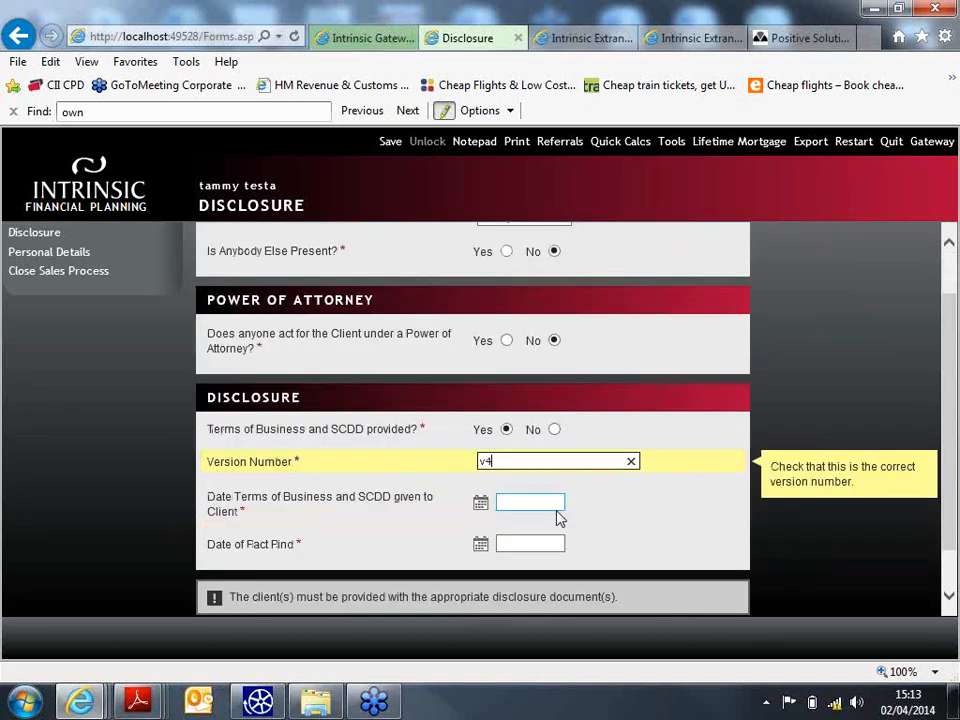
click(551, 506)
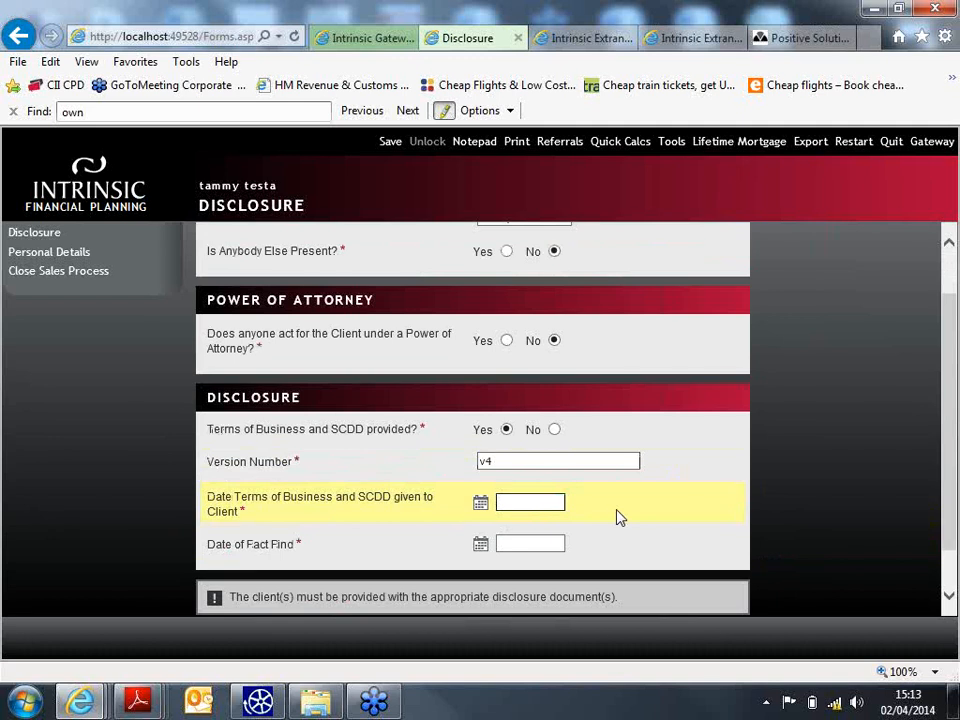
text(02042014)
click(538, 542)
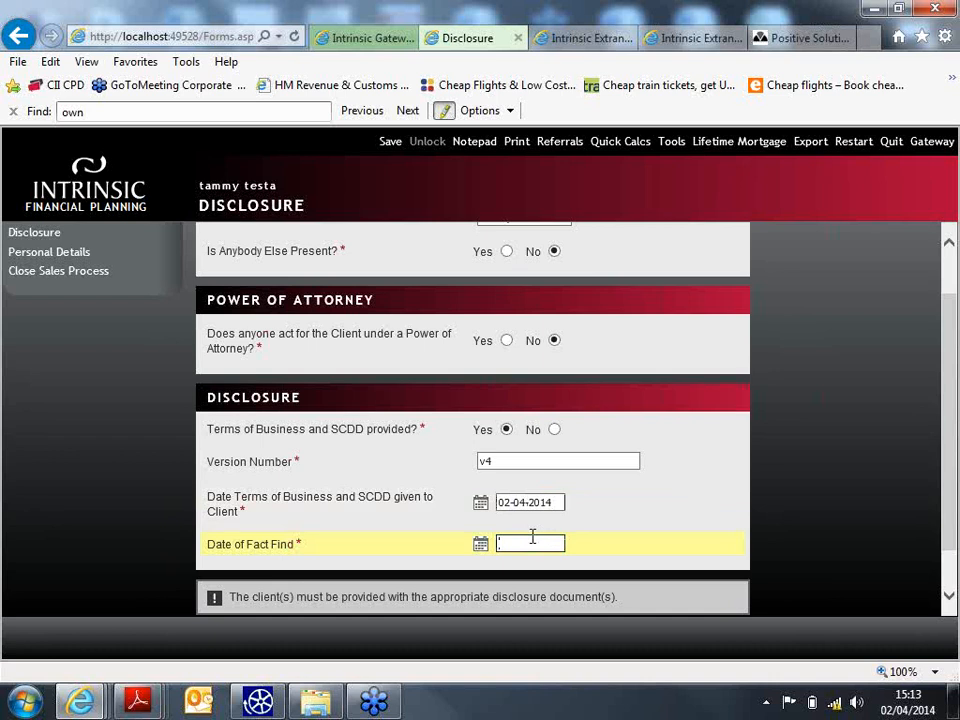
text(02042014)
scroll(630, 523, down, 1)
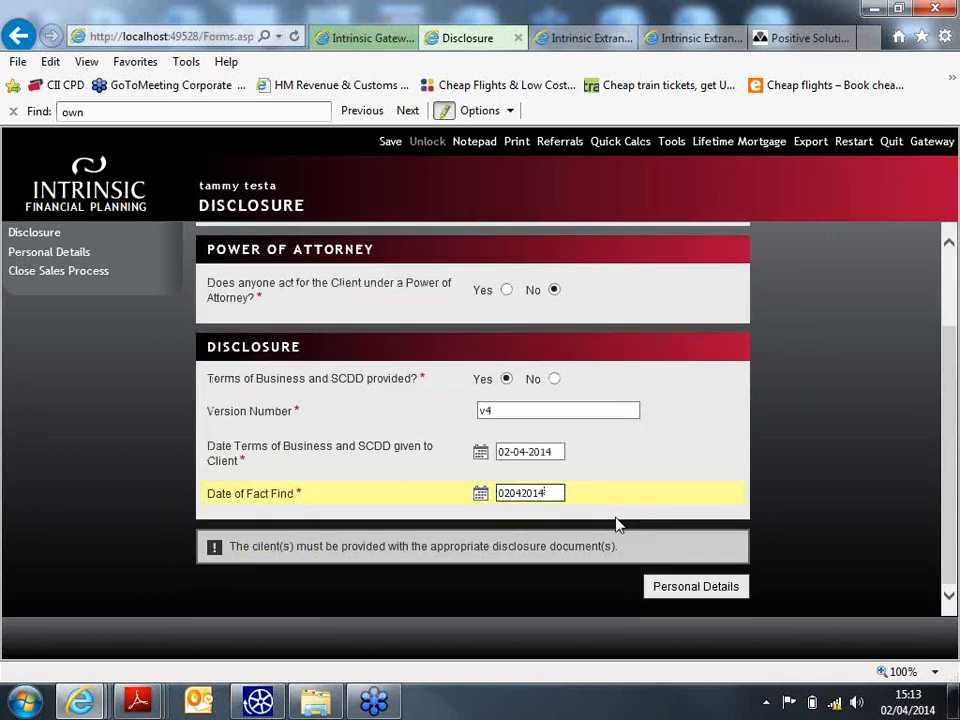
click(705, 592)
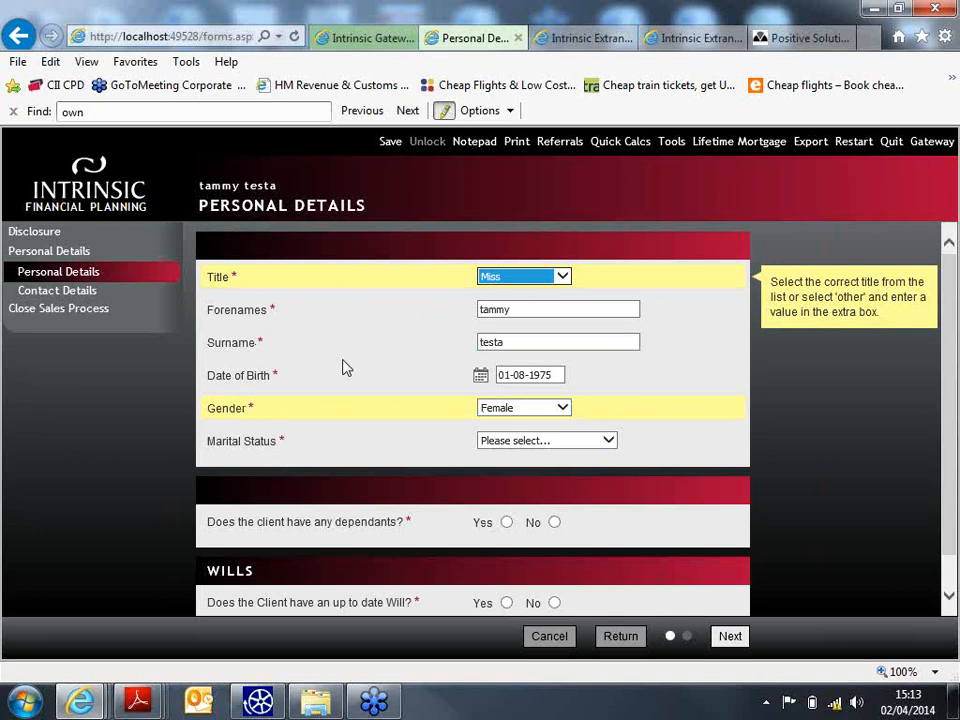
- Record marital status Single, no dependants and no up-to-date Will, then submit Personal Details
click(580, 446)
click(566, 465)
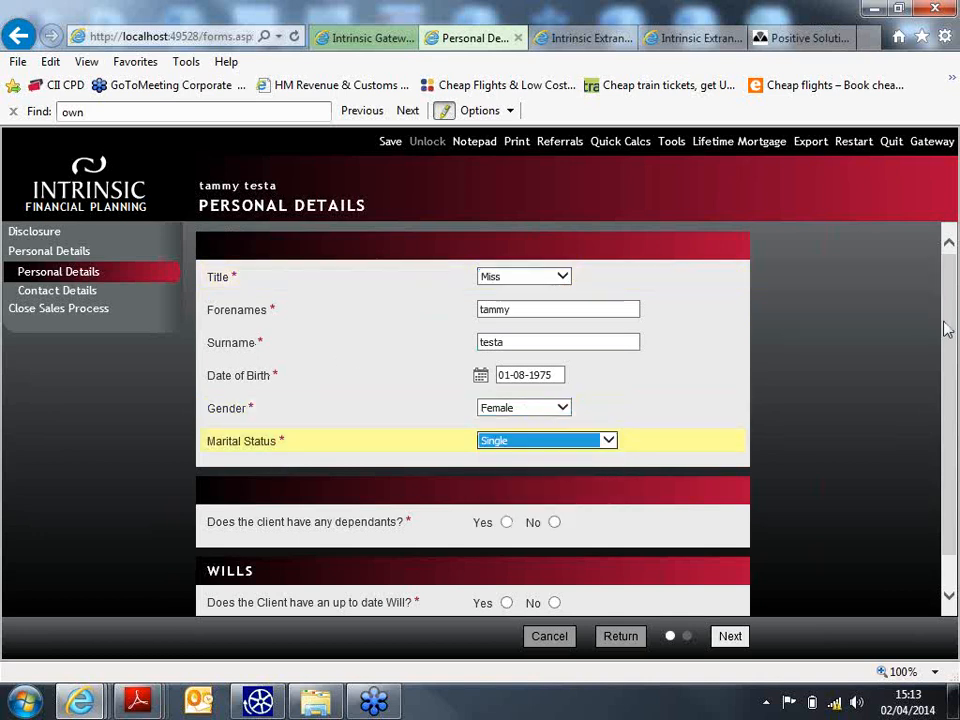
drag(946, 330, 945, 401)
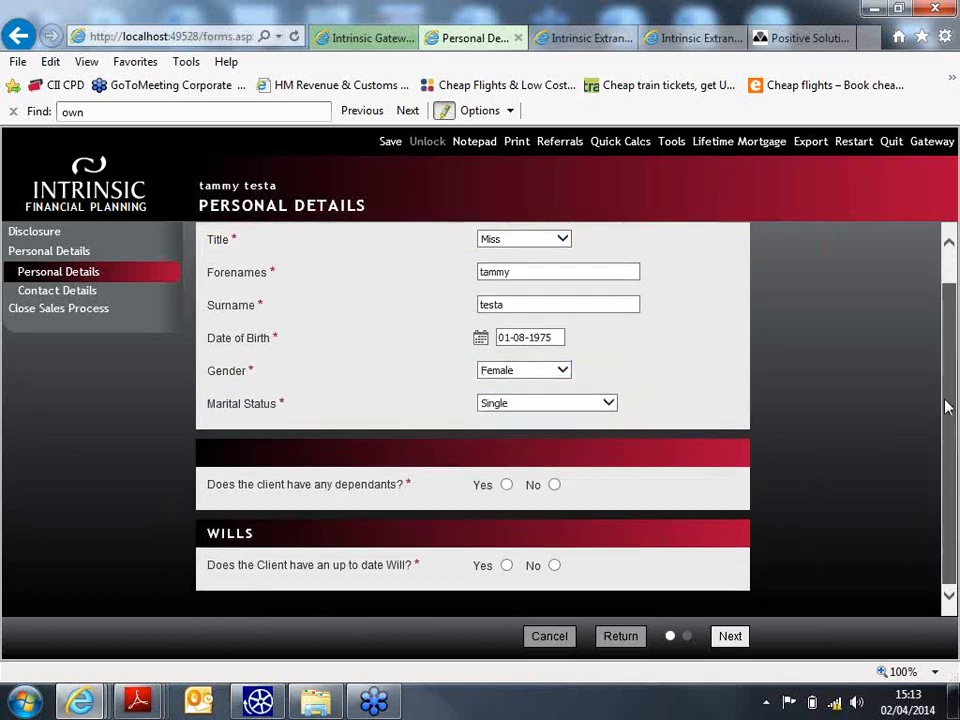
click(553, 485)
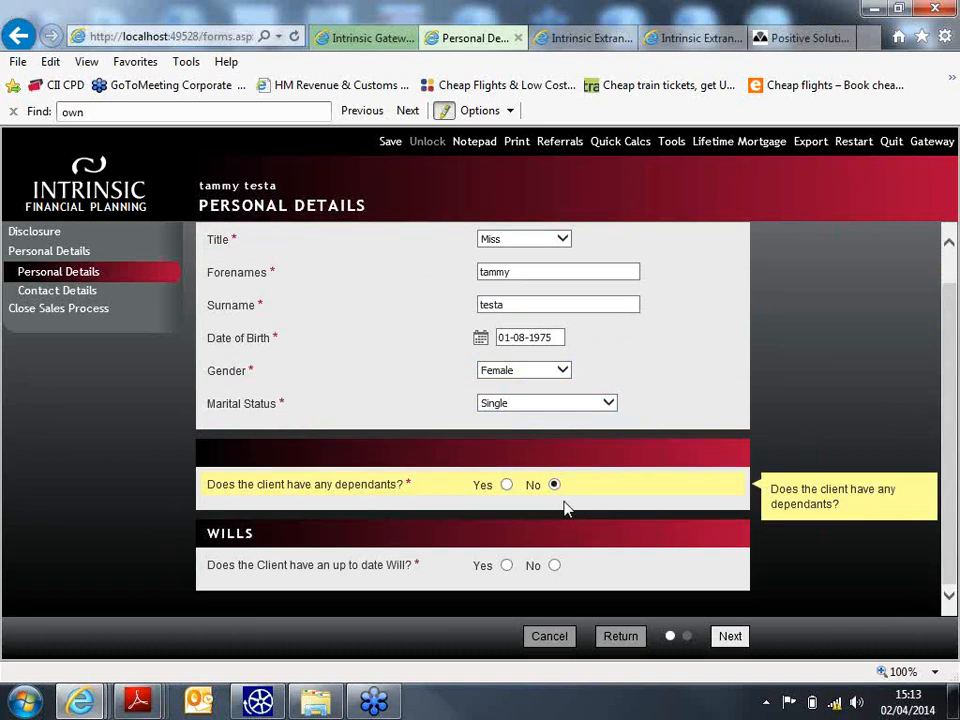
click(554, 565)
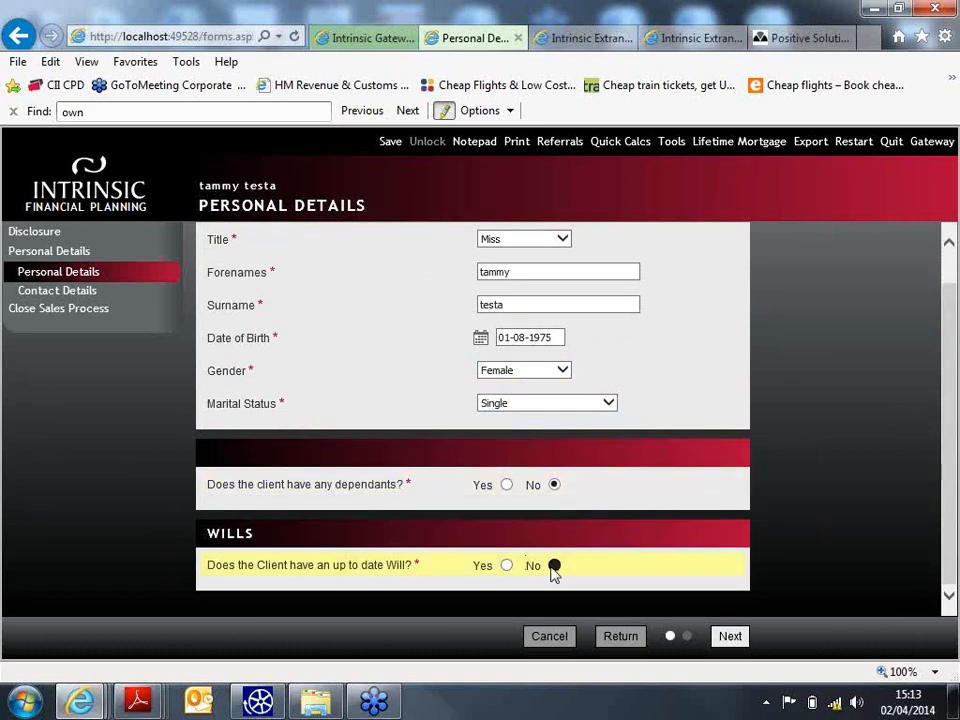
scroll(950, 305, down, 3)
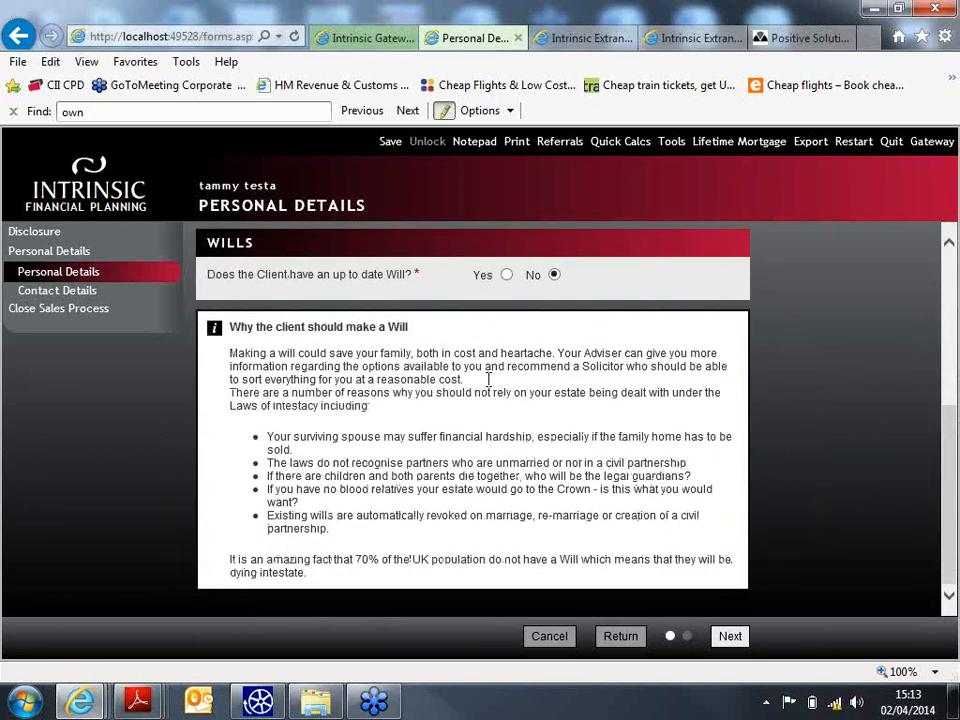
click(740, 642)
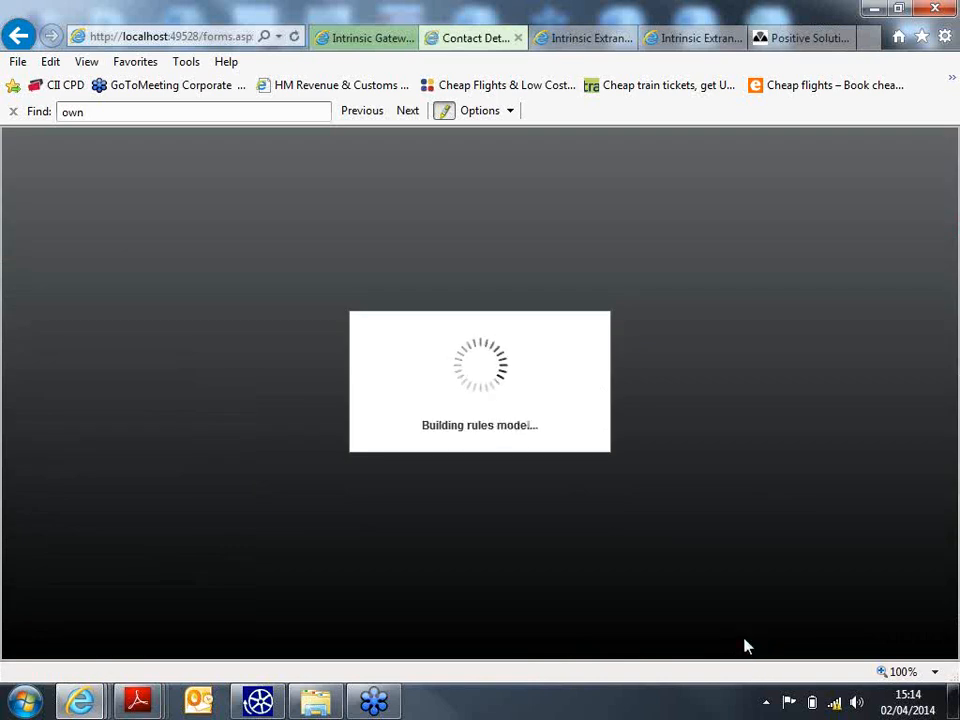
- Set residential status Owner Occupier, add the home phone with Call at home preference, and submit
scroll(655, 405, down, 1)
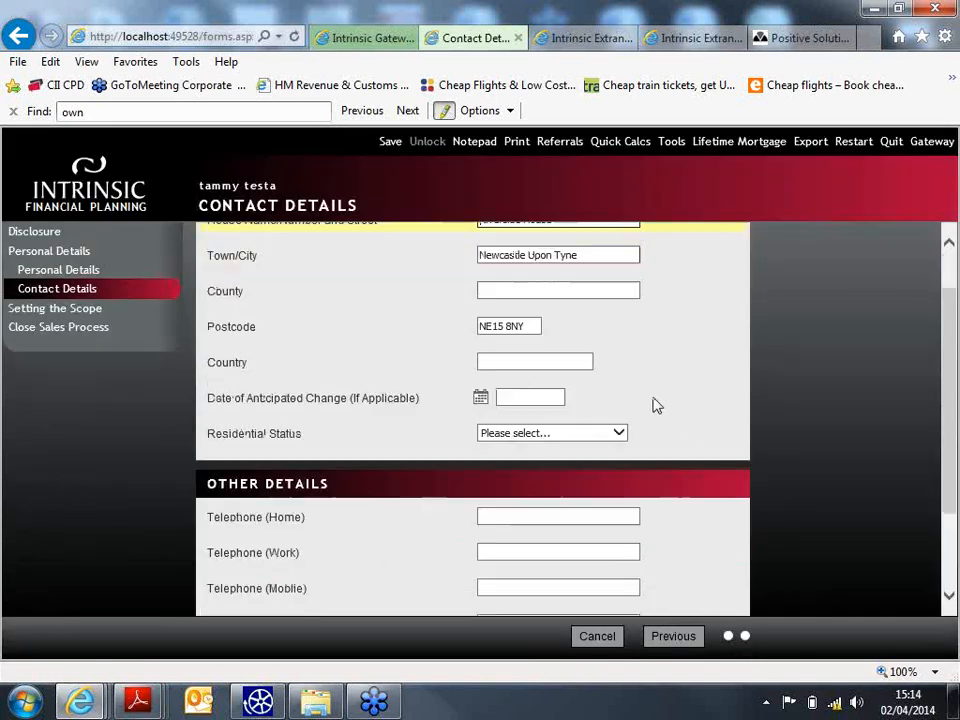
click(566, 436)
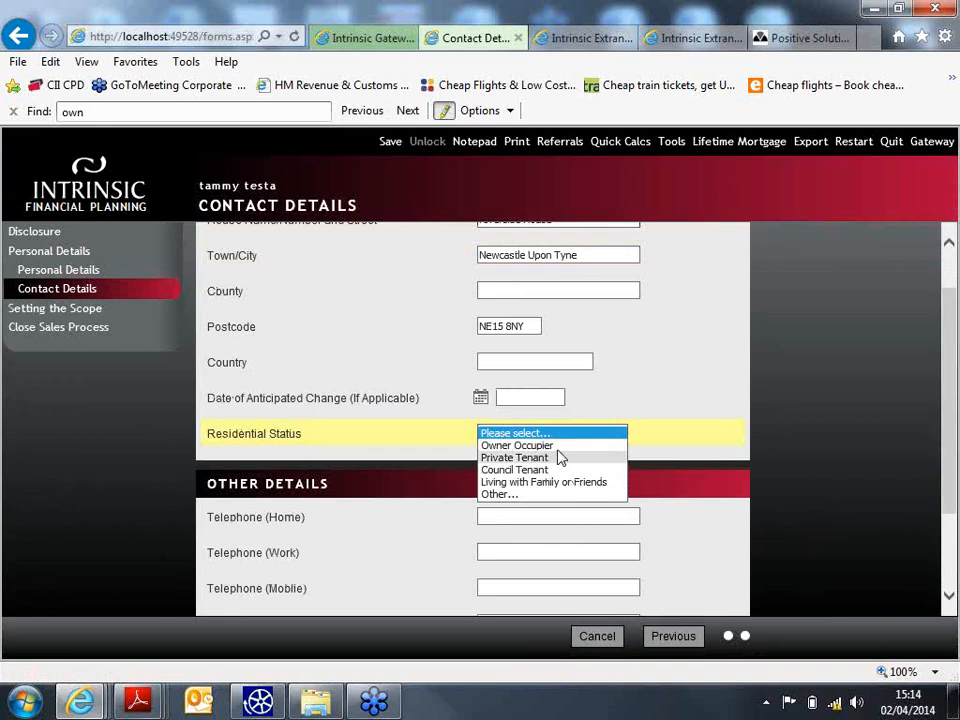
click(552, 446)
scroll(579, 424, down, 3)
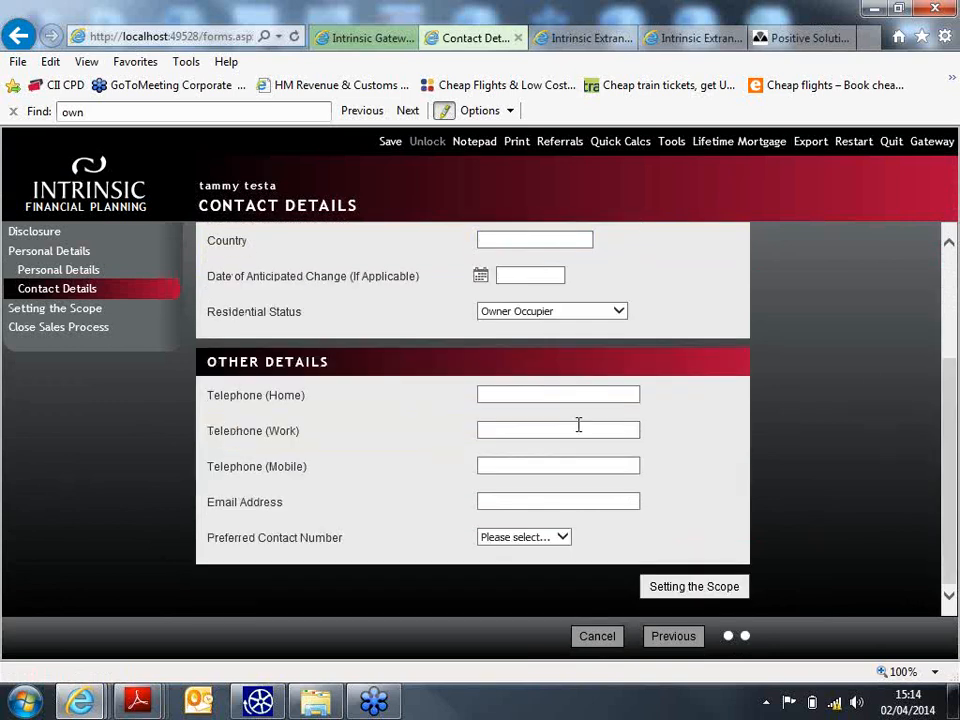
click(554, 397)
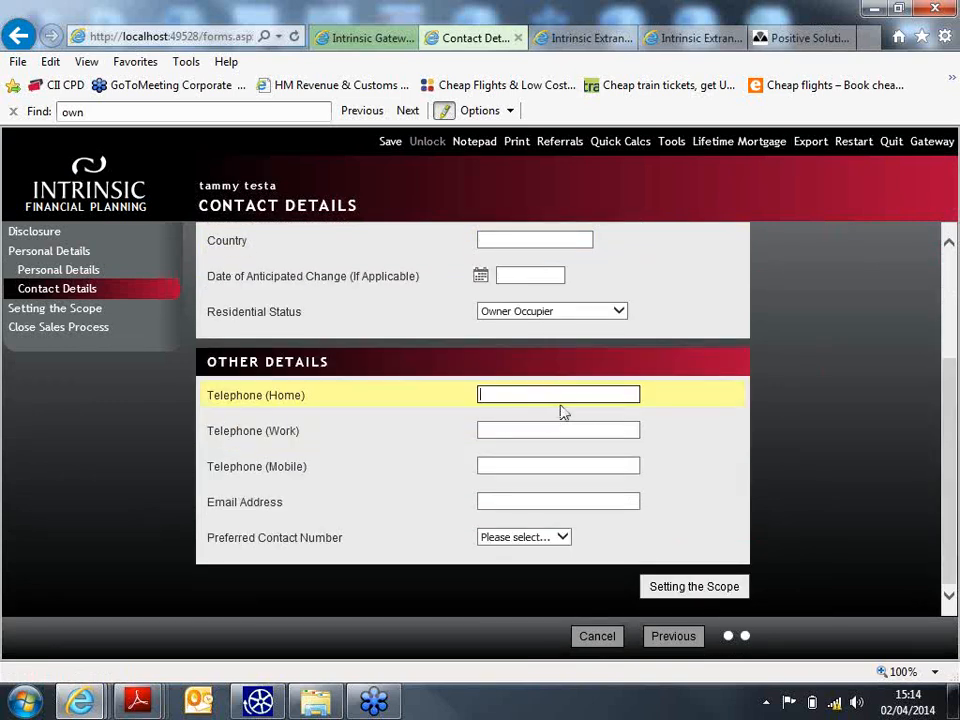
click(563, 538)
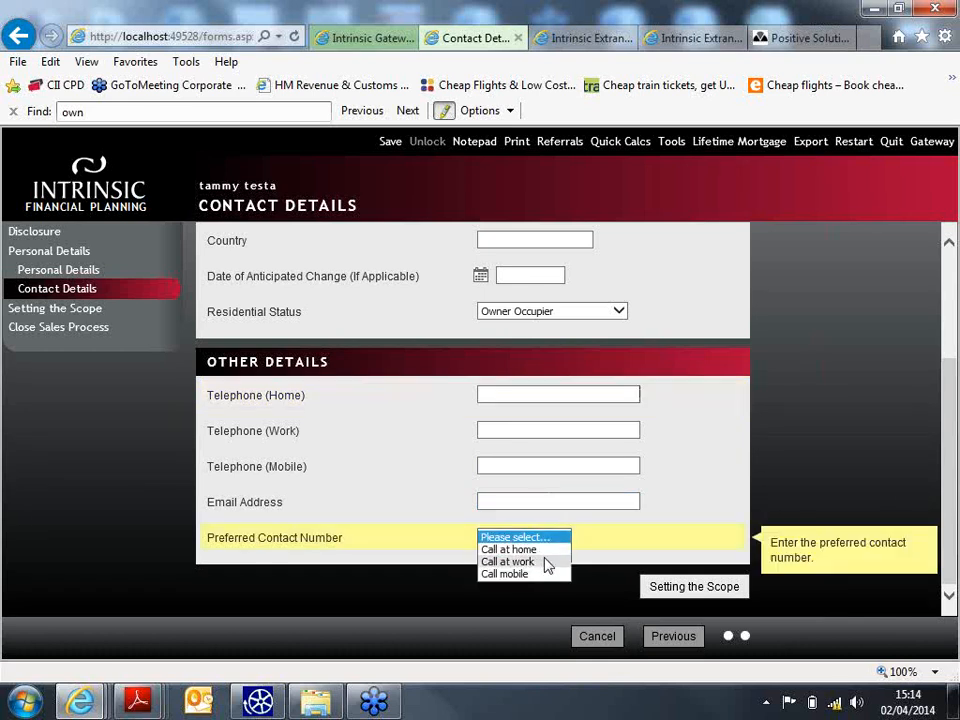
click(560, 549)
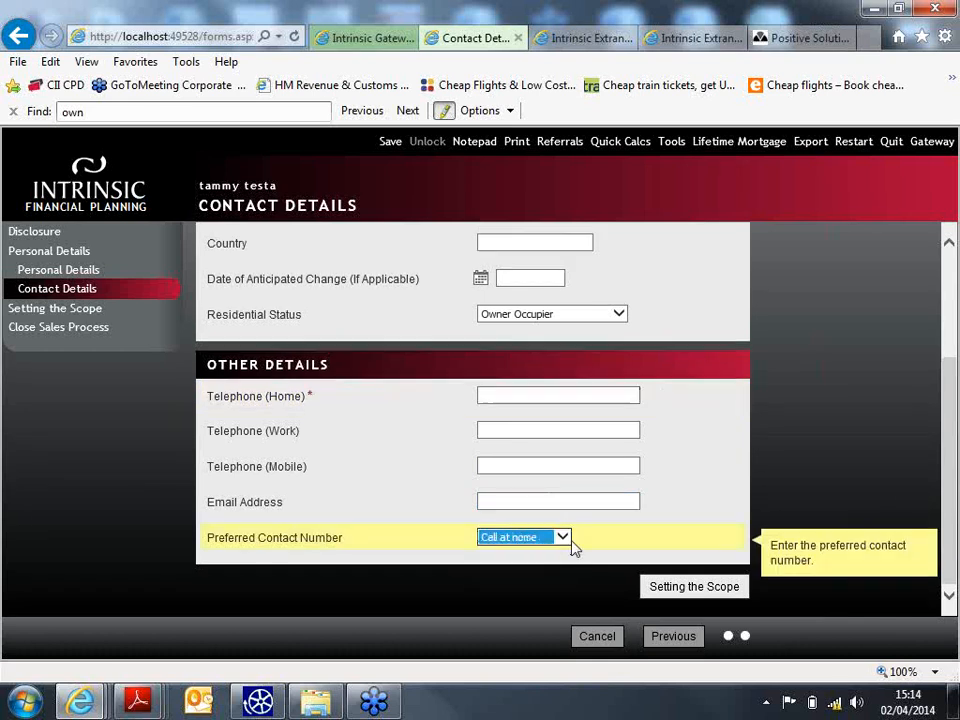
click(562, 399)
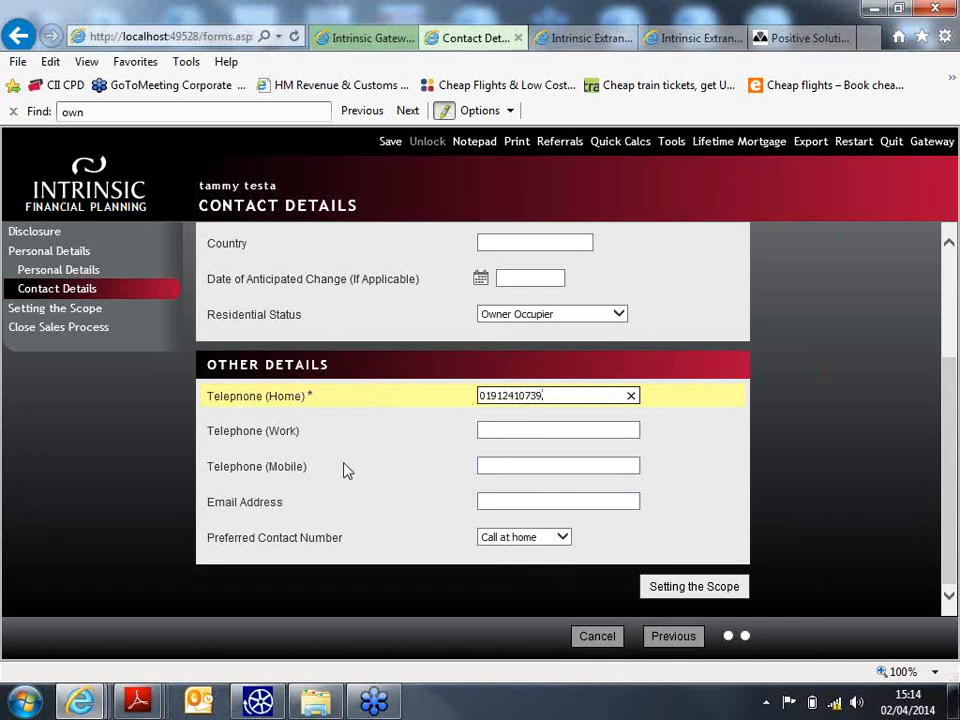
click(716, 585)
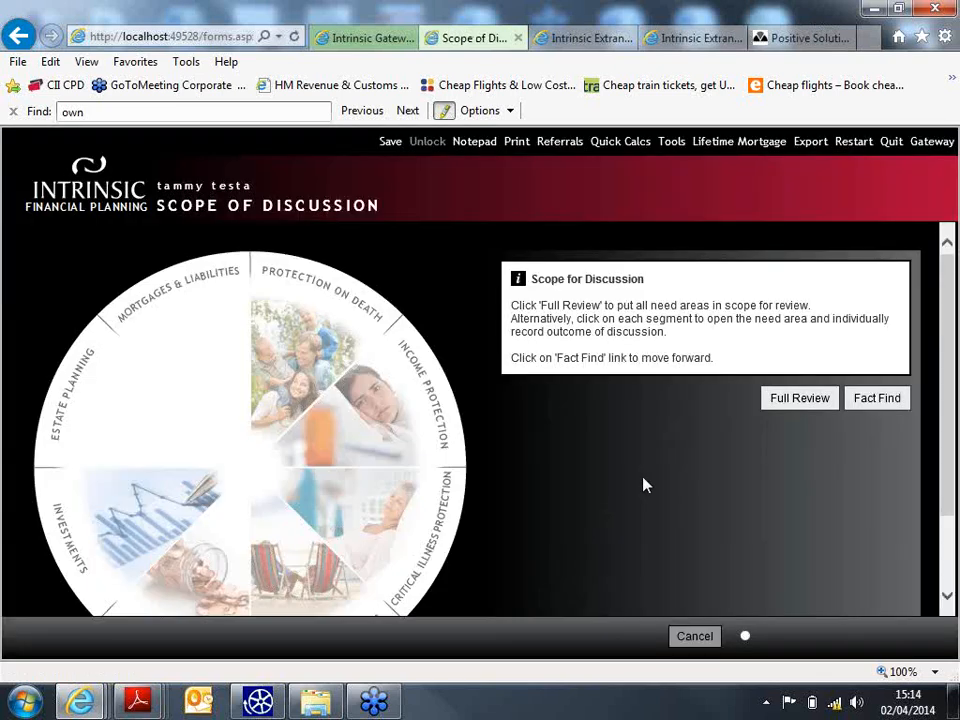
- Tick all eight need areas with Full Review, then open Mortgages & Liabilities
scroll(655, 478, down, 1)
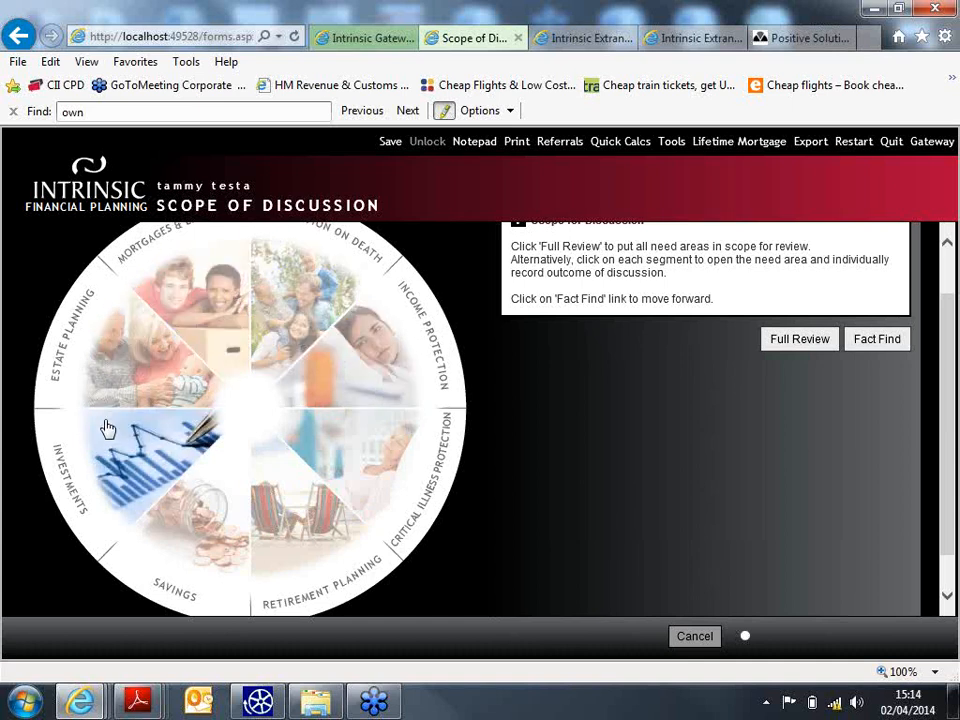
click(803, 340)
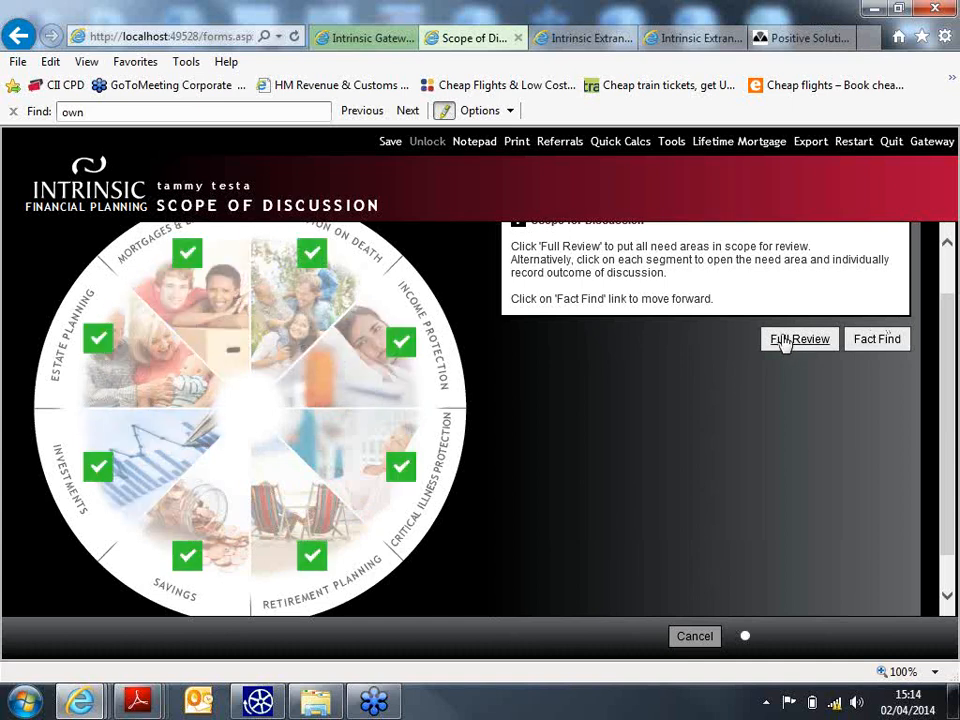
scroll(775, 368, up, 1)
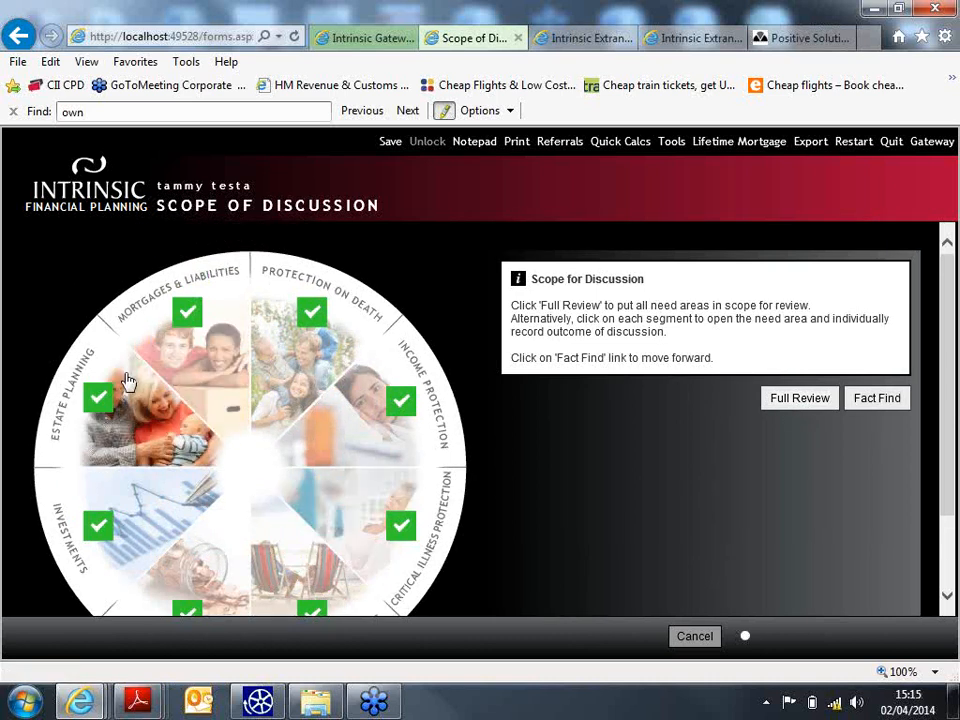
click(189, 315)
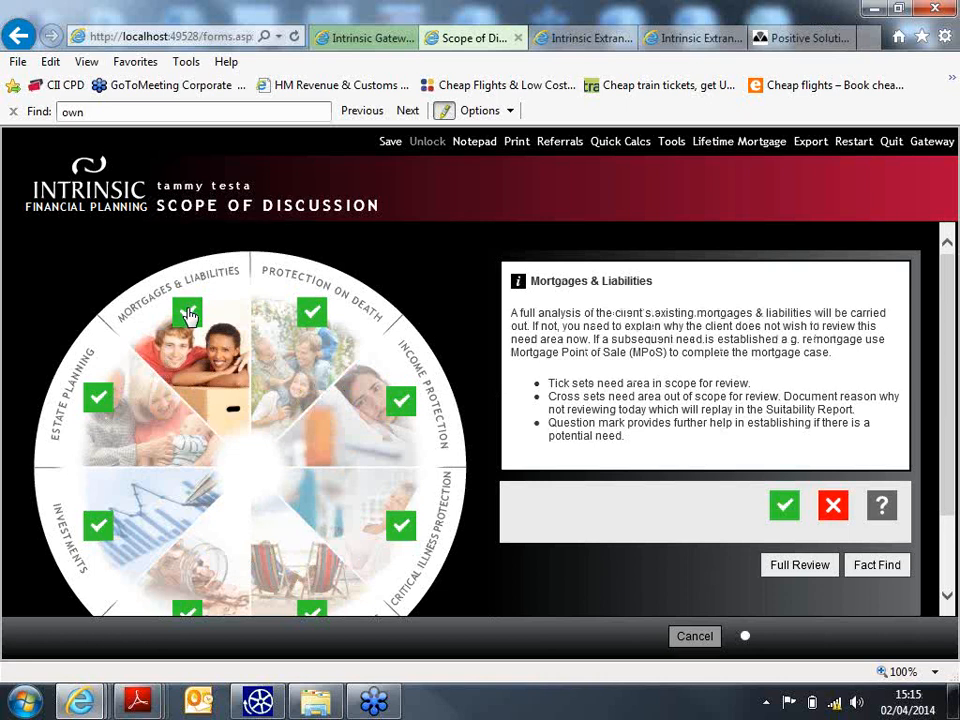
- Mark Mortgages & Liabilities out of scope with reason 'happy with current arrangements' and copy that reason
click(836, 508)
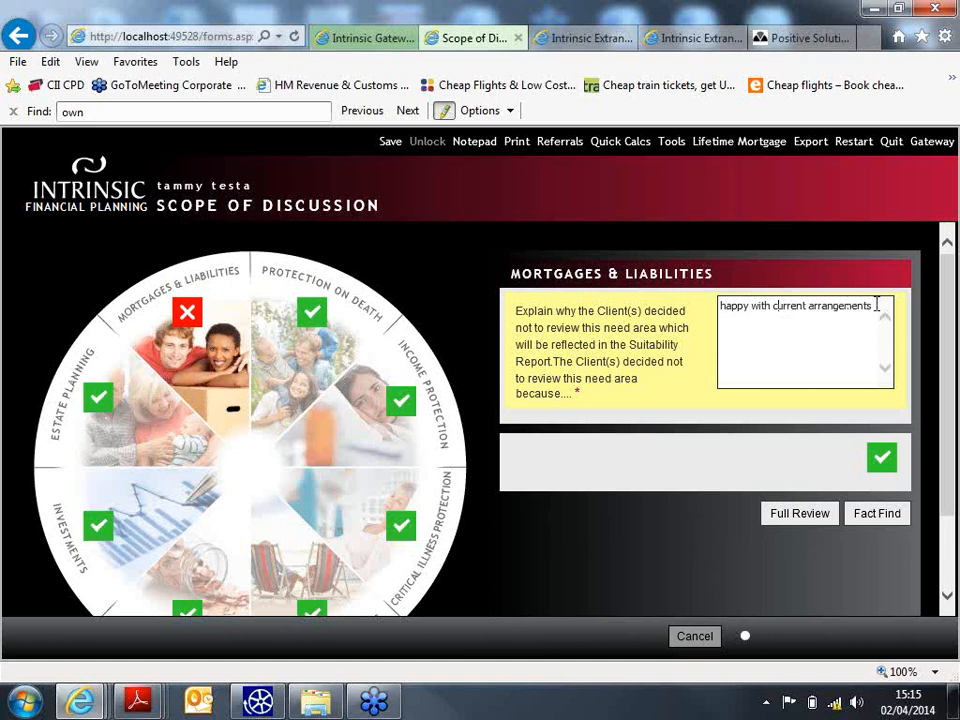
key(ctrl+a)
right_click(803, 312)
click(831, 369)
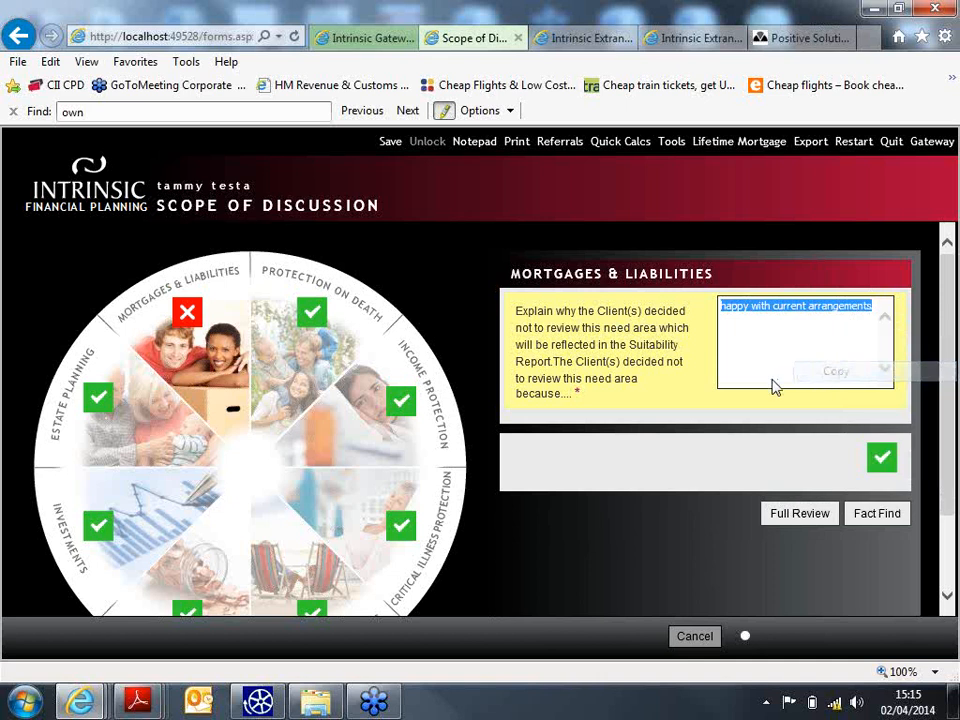
scroll(407, 407, down, 1)
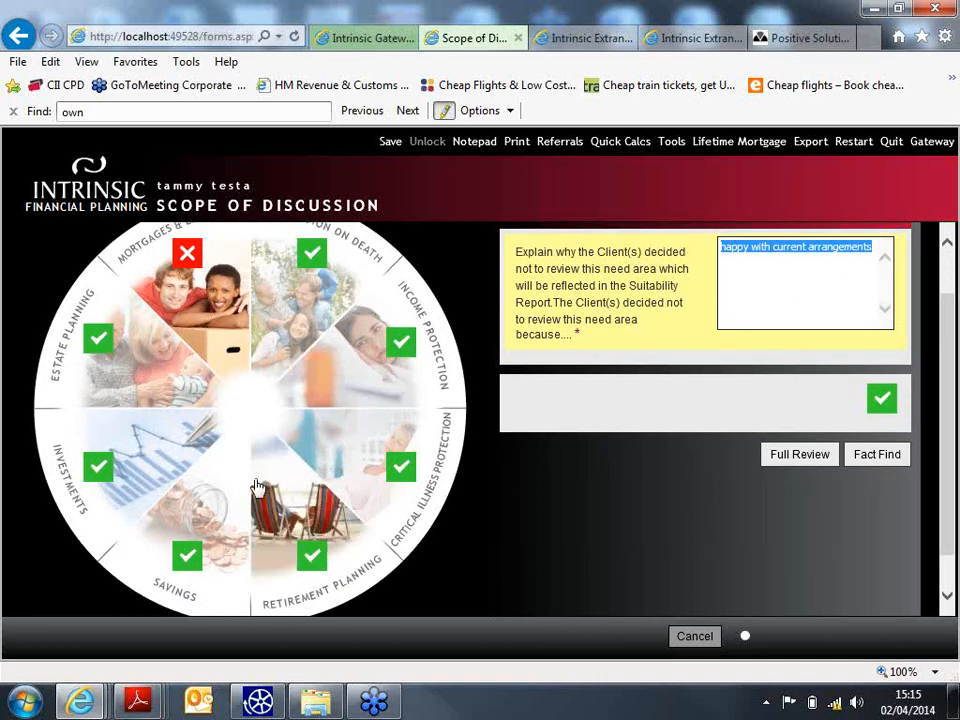
- Mark Estate Planning, Protection on Death and Income Protection out of scope with the pasted reason
click(100, 340)
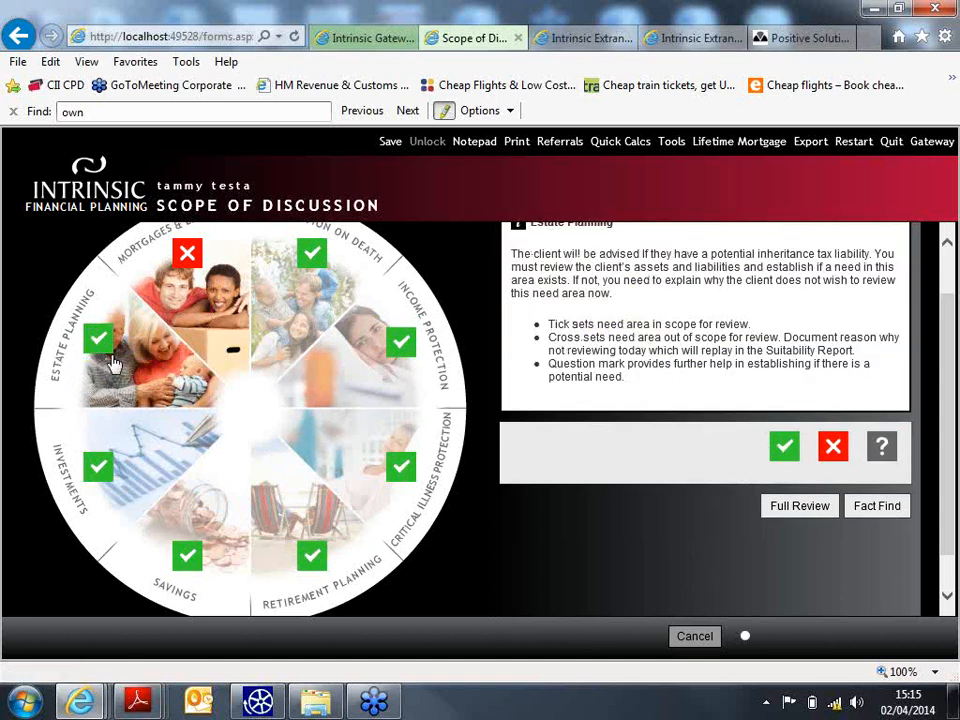
click(830, 448)
click(778, 306)
right_click(781, 308)
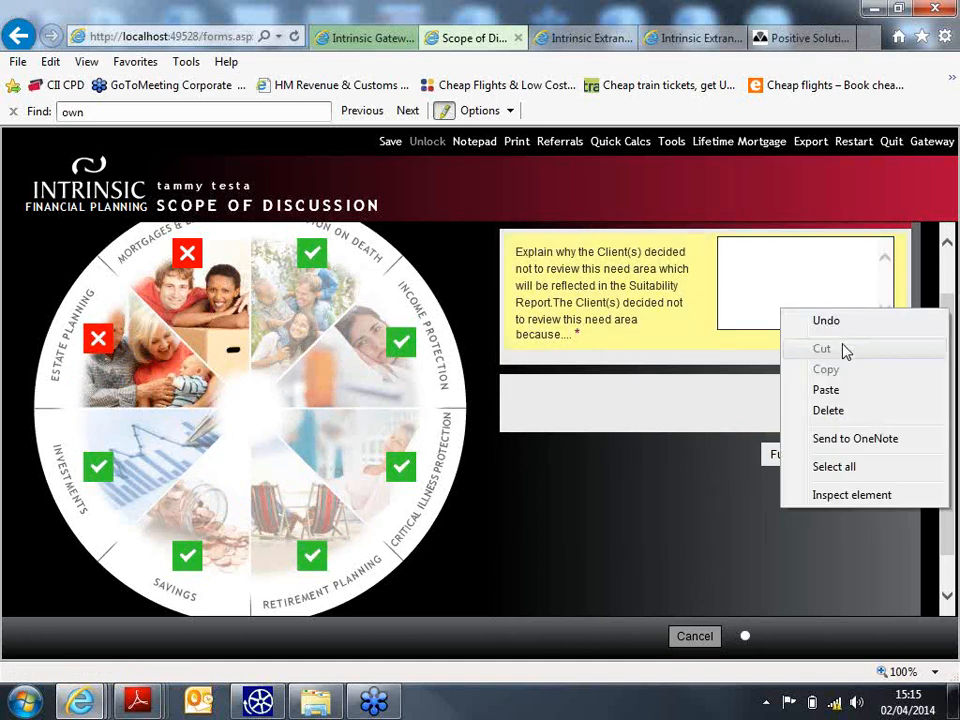
click(840, 394)
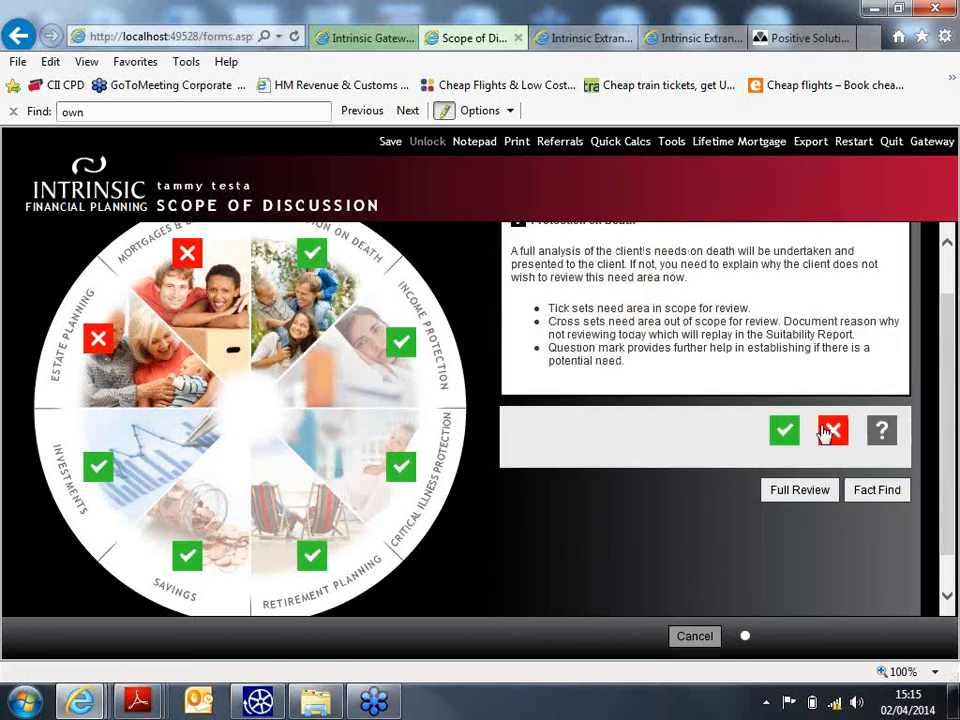
click(830, 432)
right_click(756, 300)
click(827, 379)
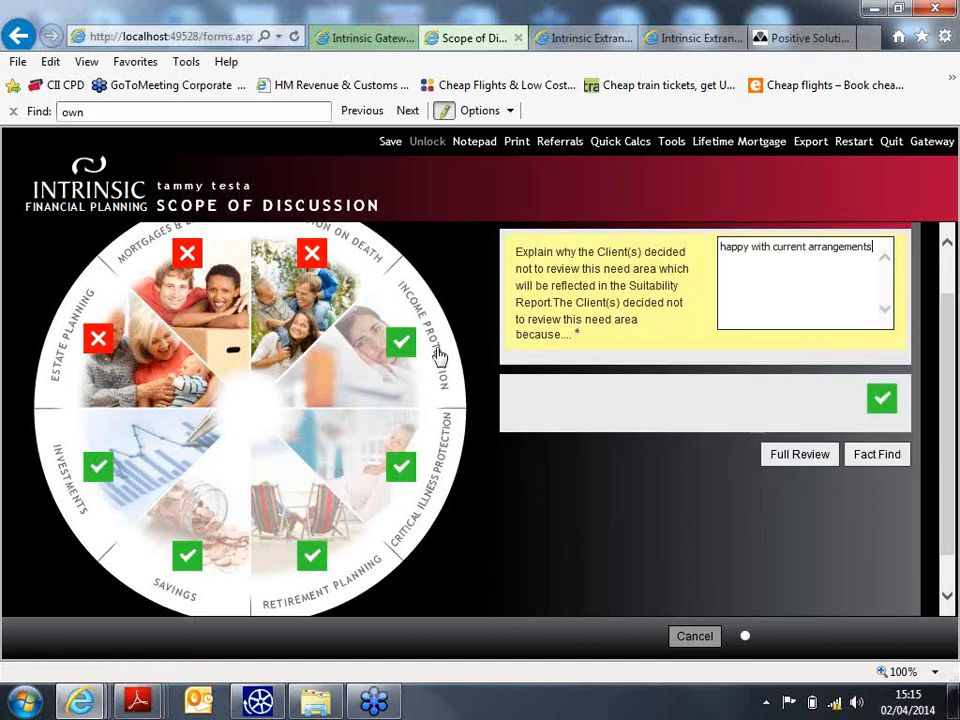
click(437, 356)
click(831, 446)
right_click(769, 290)
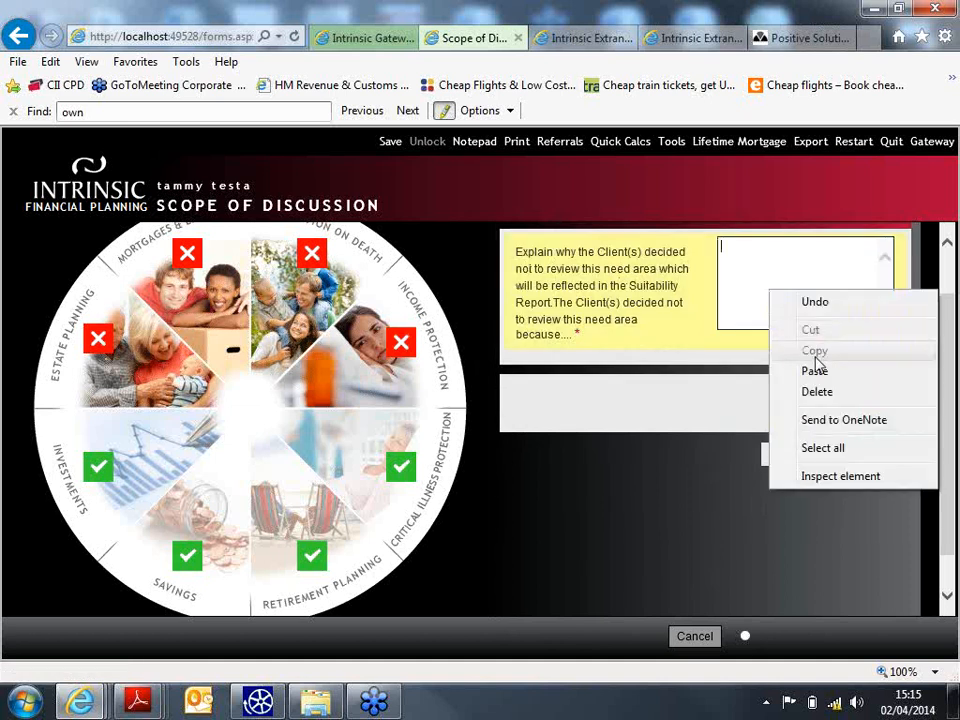
click(815, 368)
- Mark Critical Illness Protection, Retirement Planning and Savings out of scope with the pasted reason
click(831, 431)
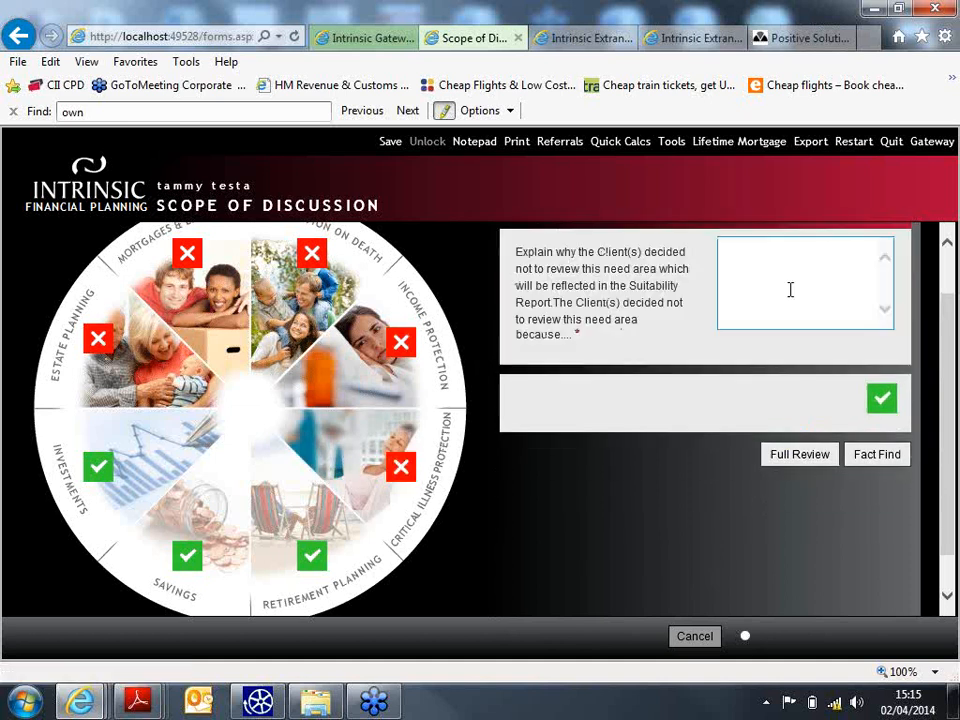
right_click(790, 290)
click(829, 371)
click(266, 579)
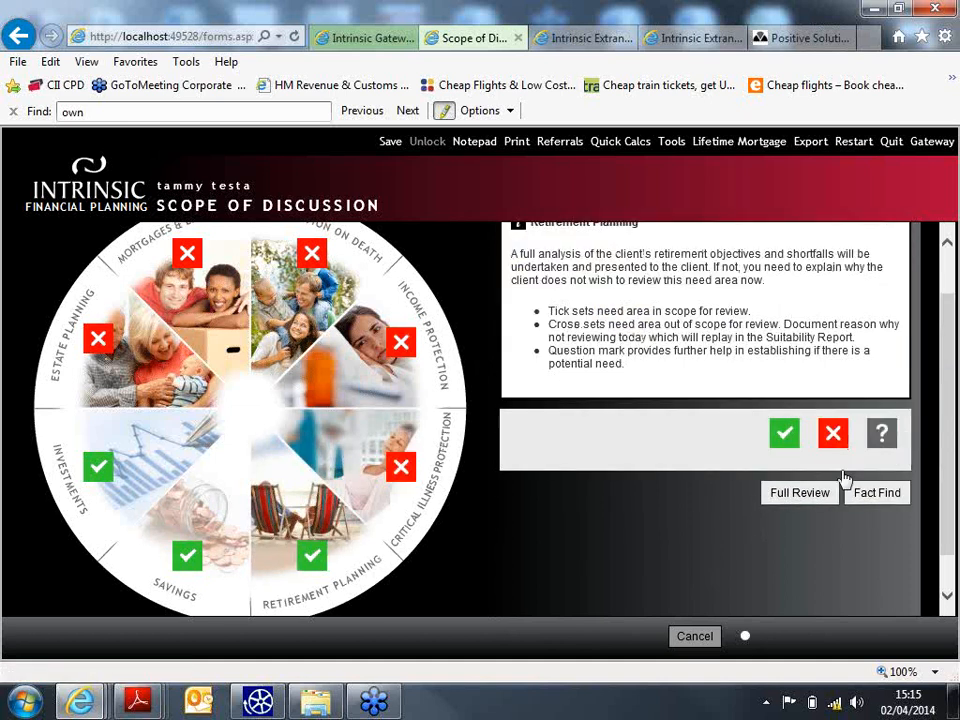
click(832, 432)
right_click(761, 306)
click(818, 388)
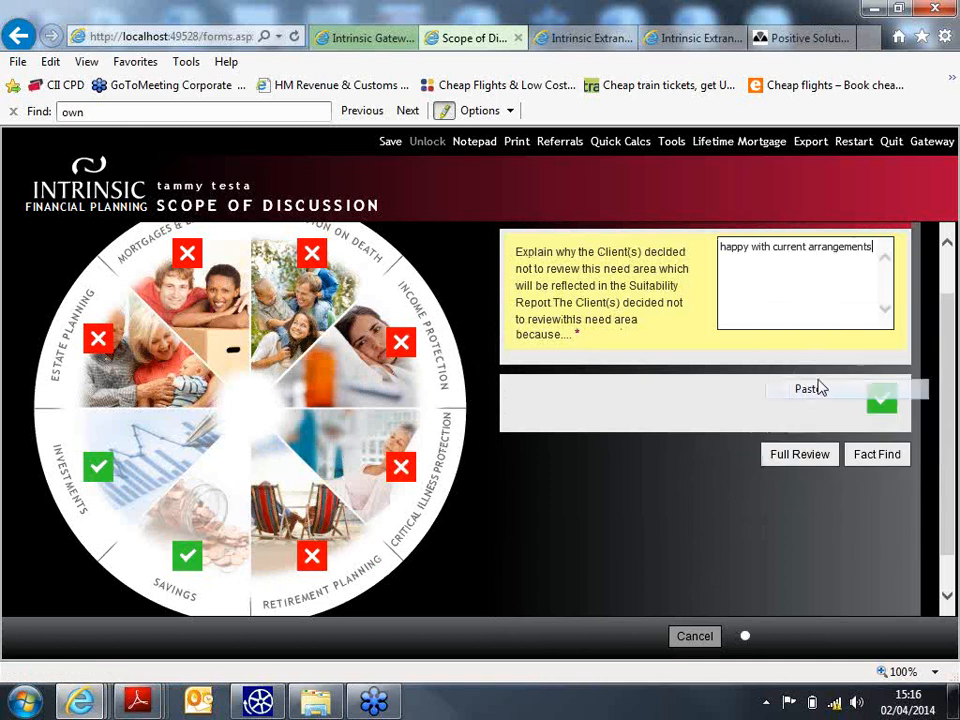
click(225, 553)
click(831, 440)
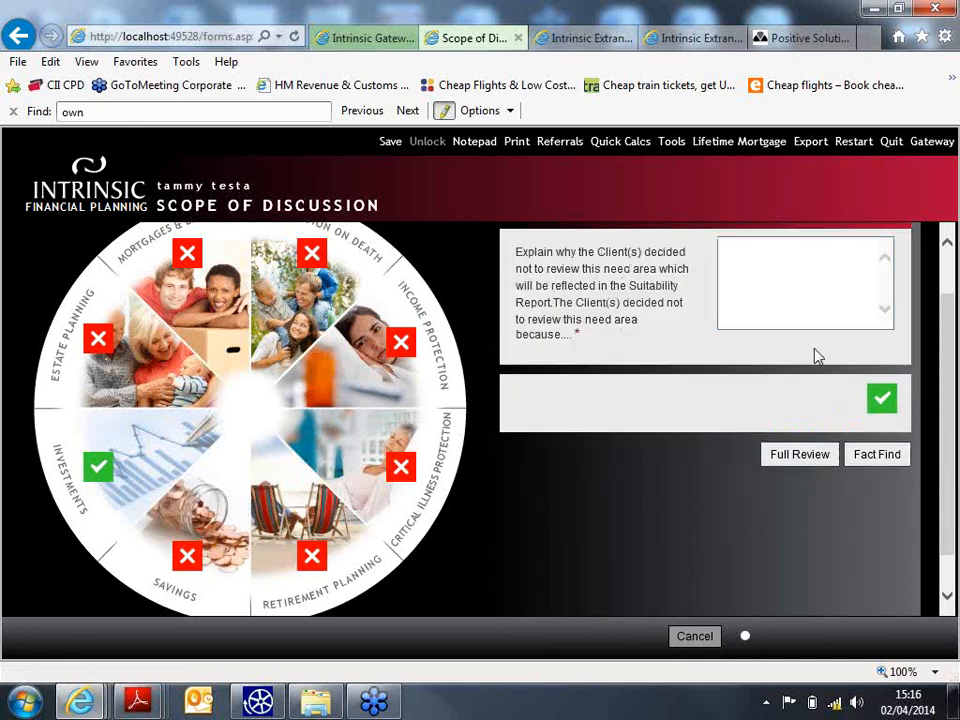
click(795, 281)
right_click(794, 290)
click(850, 366)
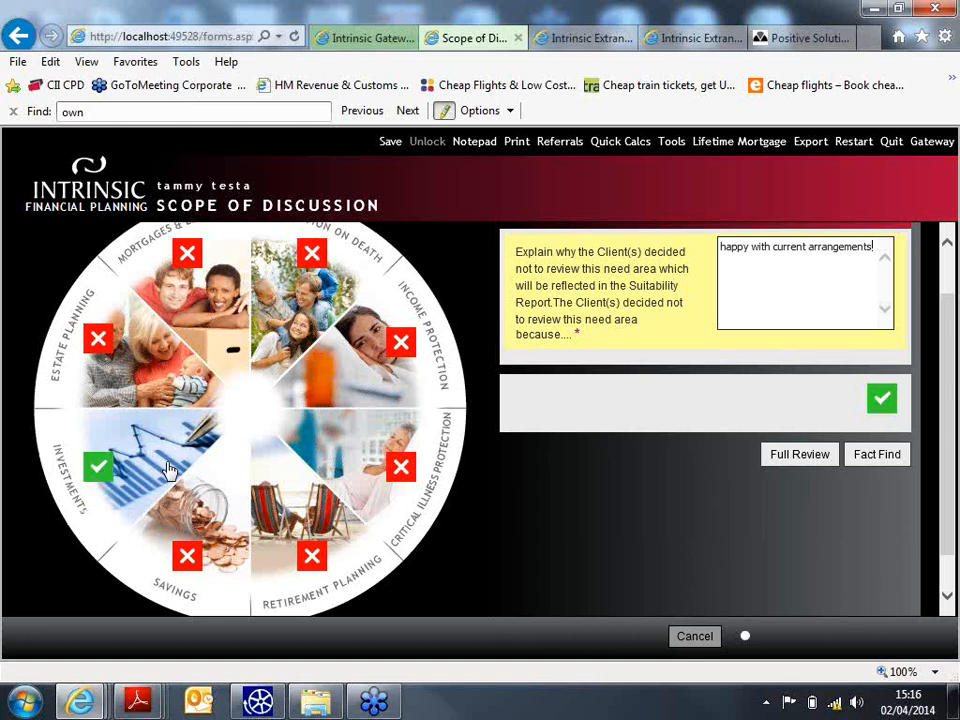
- In the fact find, set employment status Employed, retirement age 68, and confirm the client has income
click(880, 460)
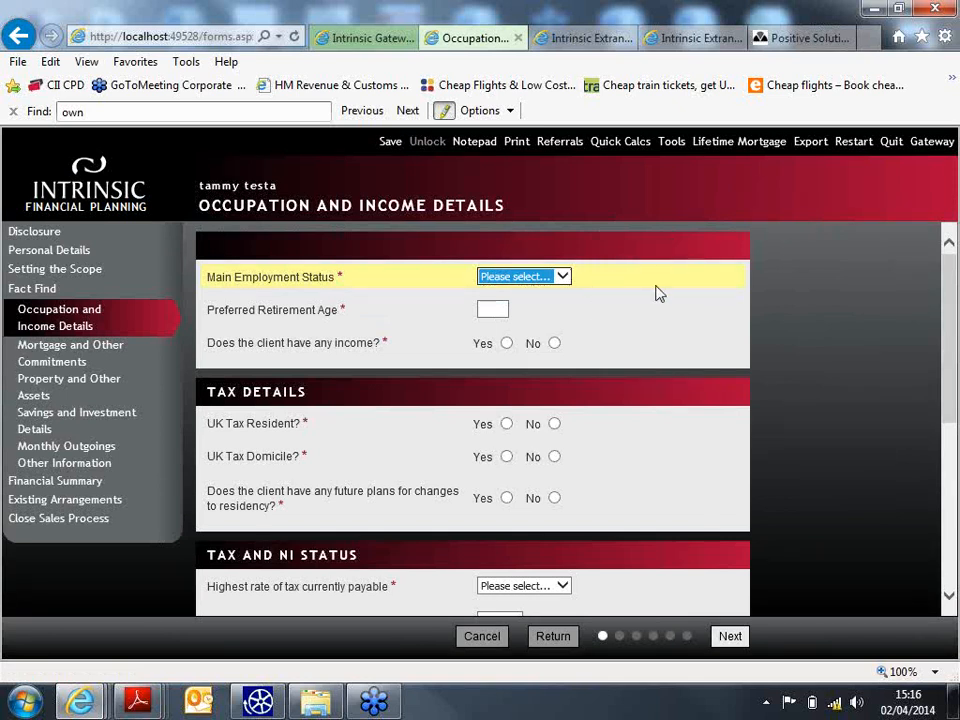
click(561, 278)
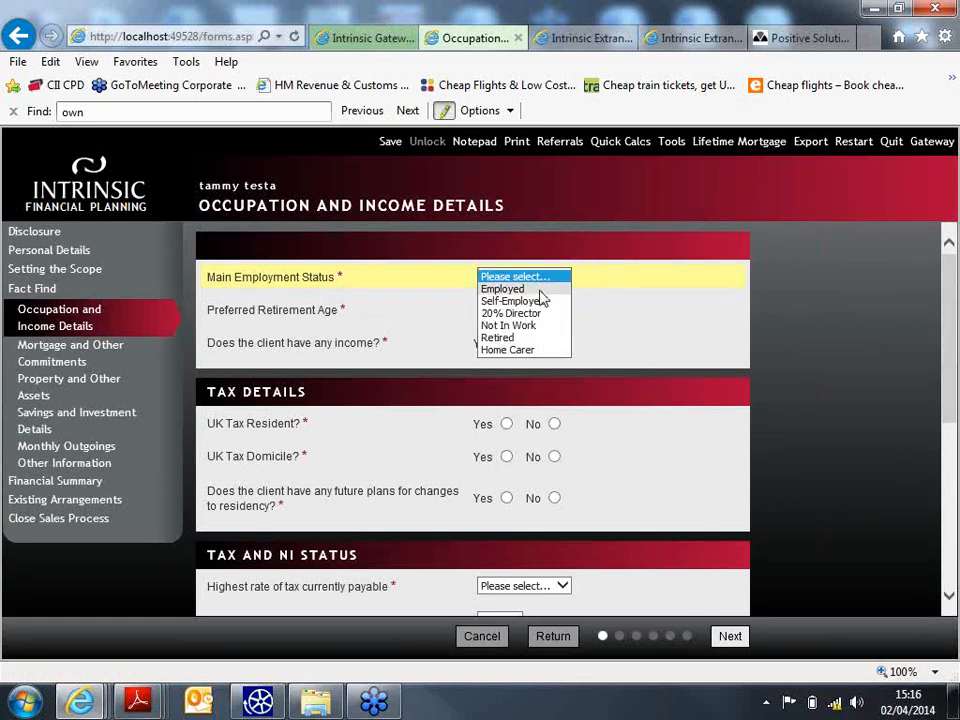
click(538, 290)
click(505, 310)
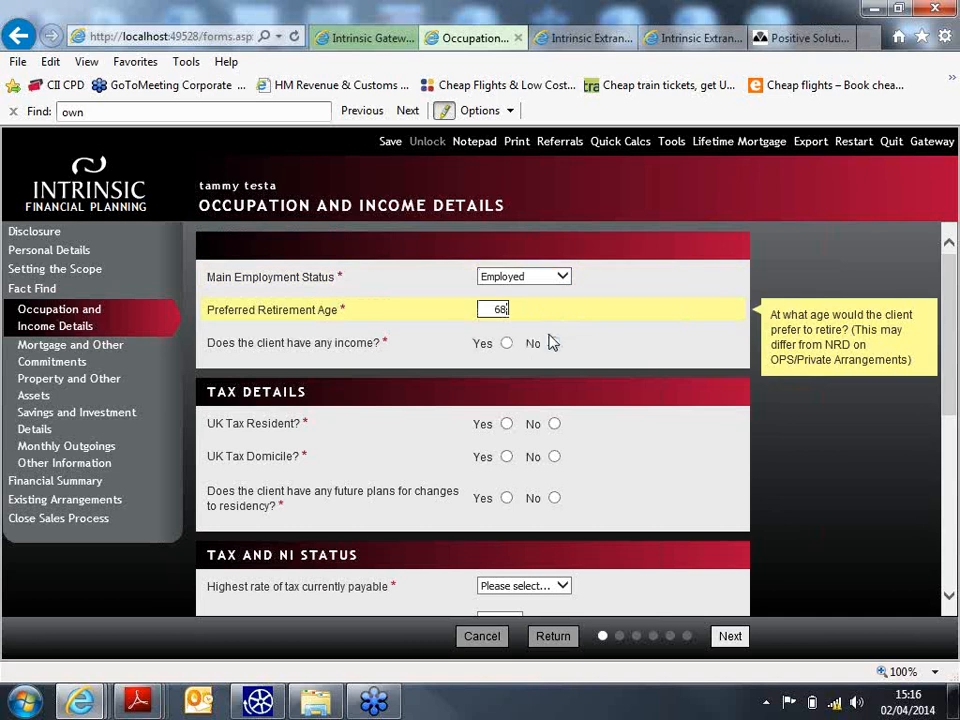
click(506, 344)
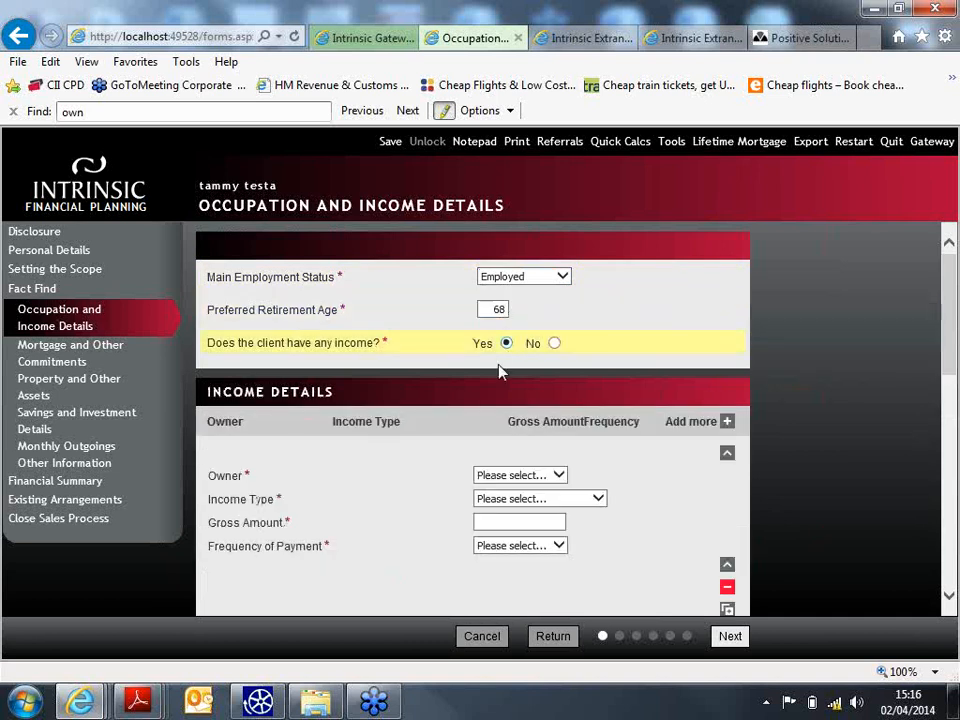
- Add the client's yearly £30,000 hairdresser salary under Income Details
click(562, 477)
click(535, 488)
click(536, 500)
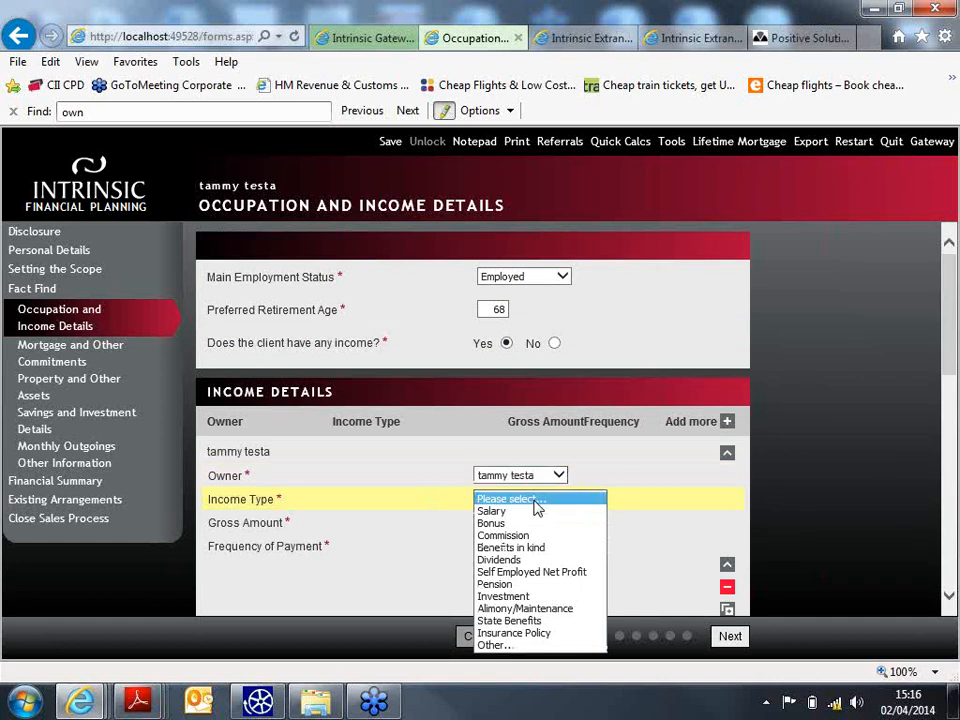
click(535, 511)
click(533, 519)
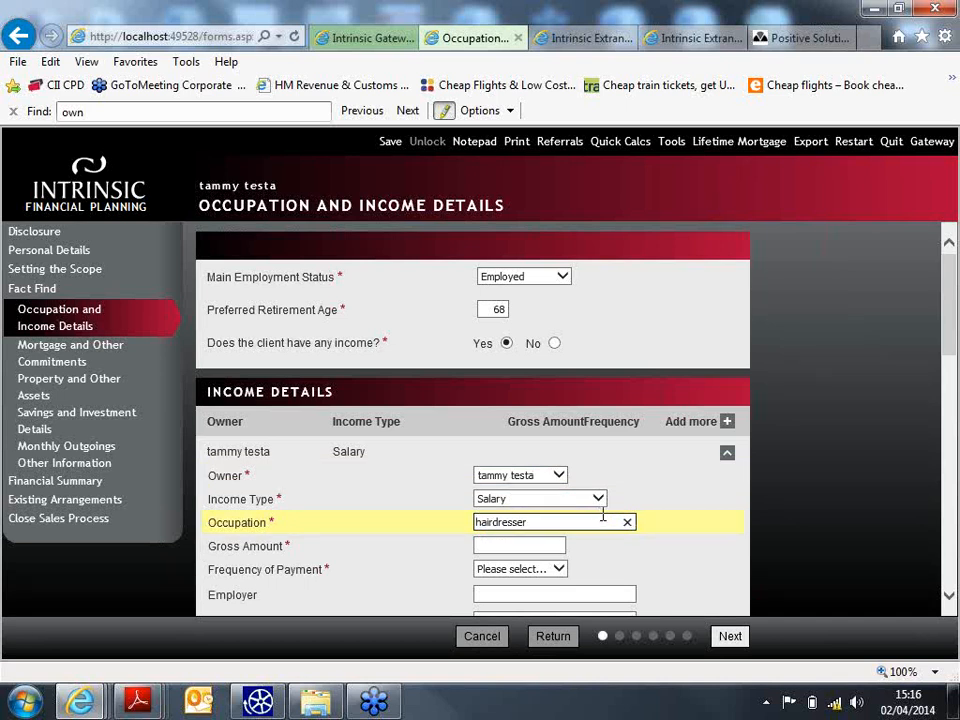
click(494, 547)
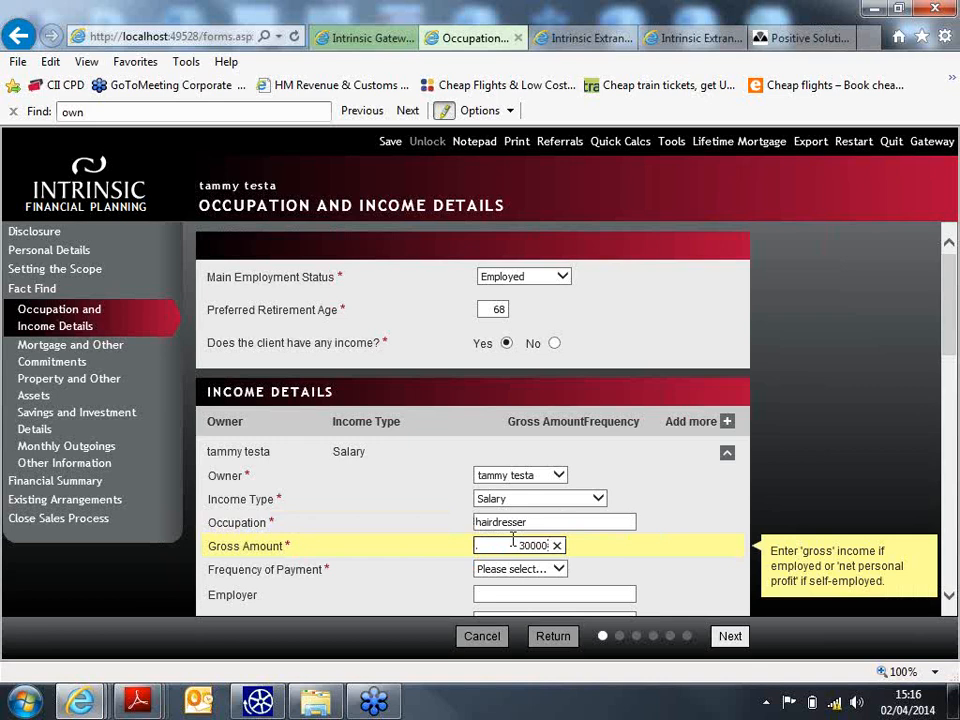
text(30000)
click(522, 569)
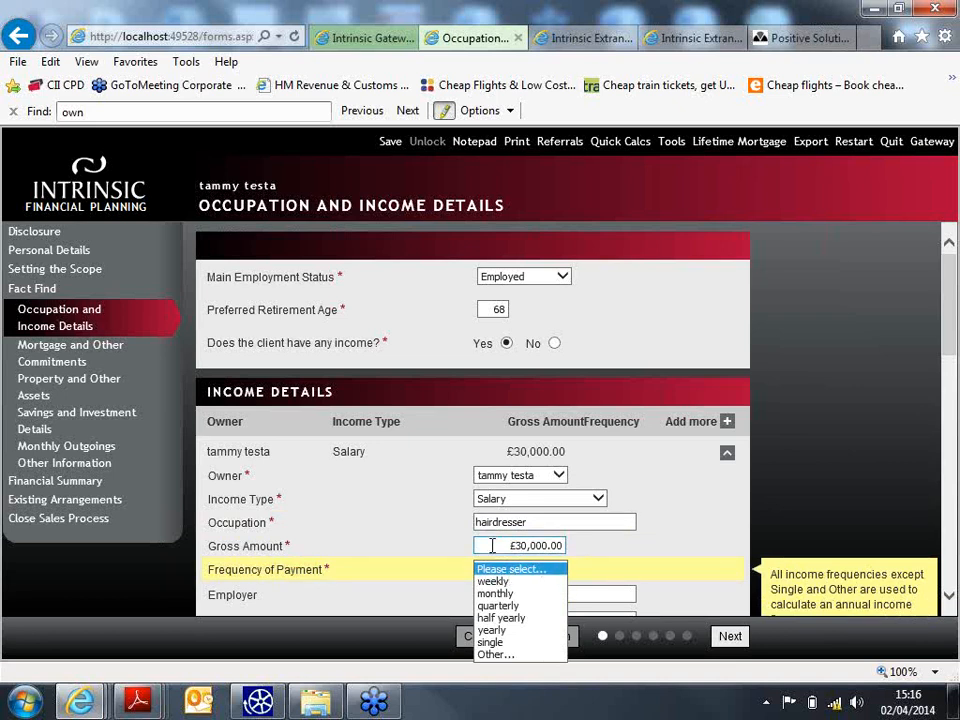
click(522, 632)
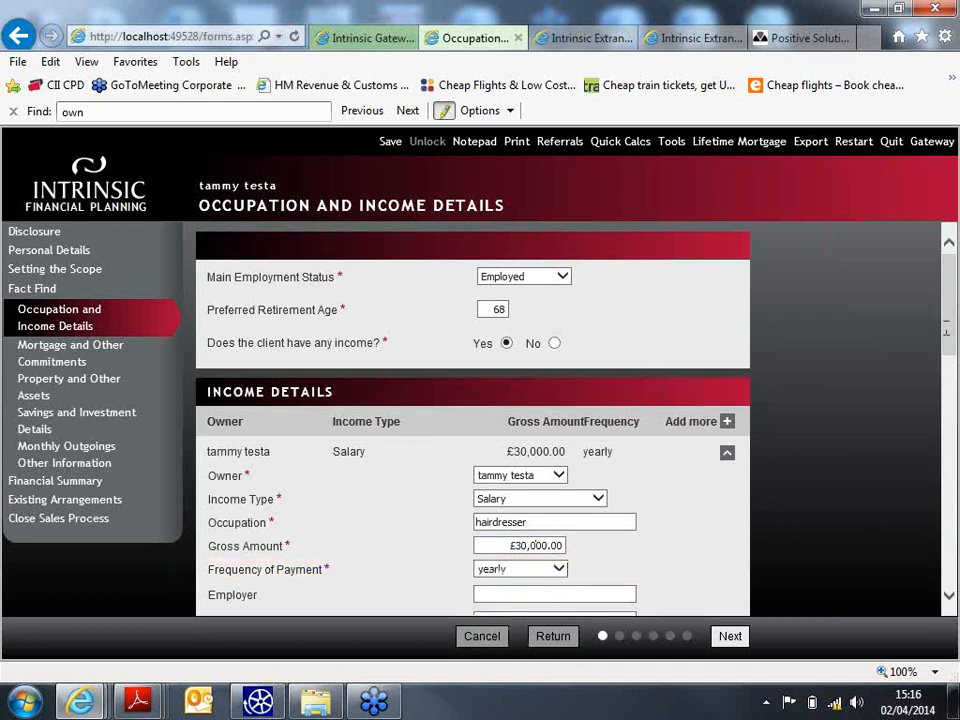
- Add a blank income row to Income Details
scroll(947, 342, down, 5)
scroll(947, 342, up, 3)
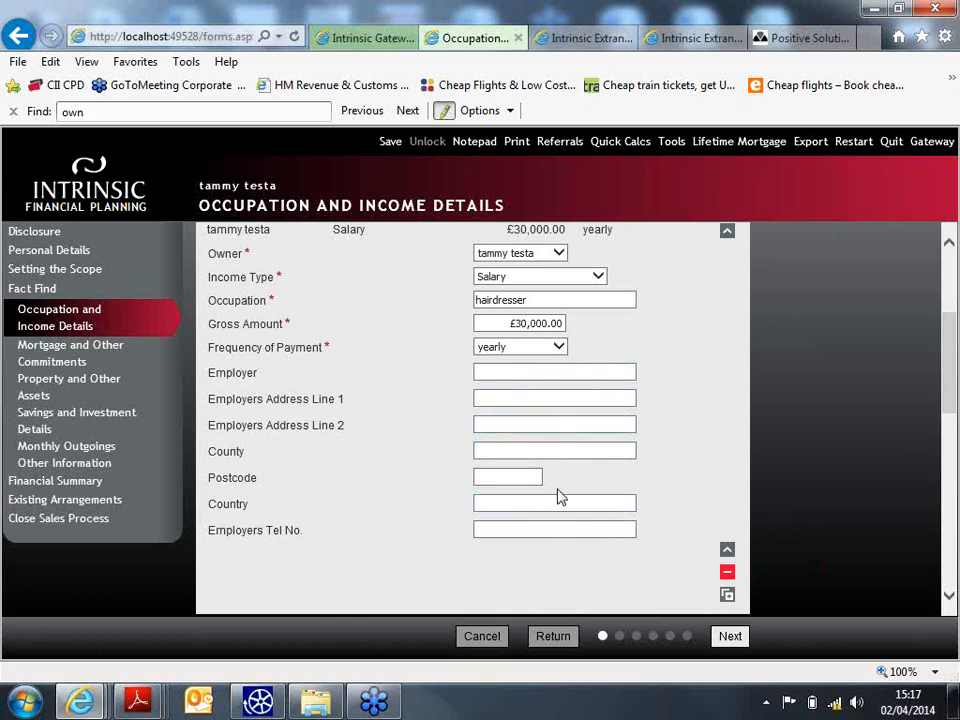
scroll(559, 495, up, 2)
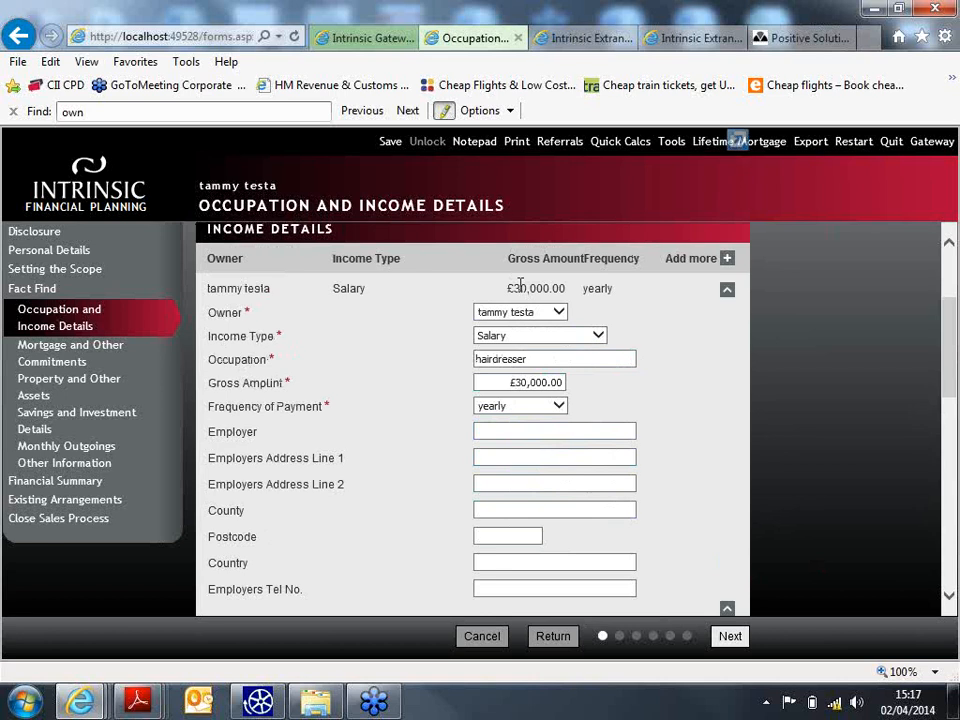
click(726, 260)
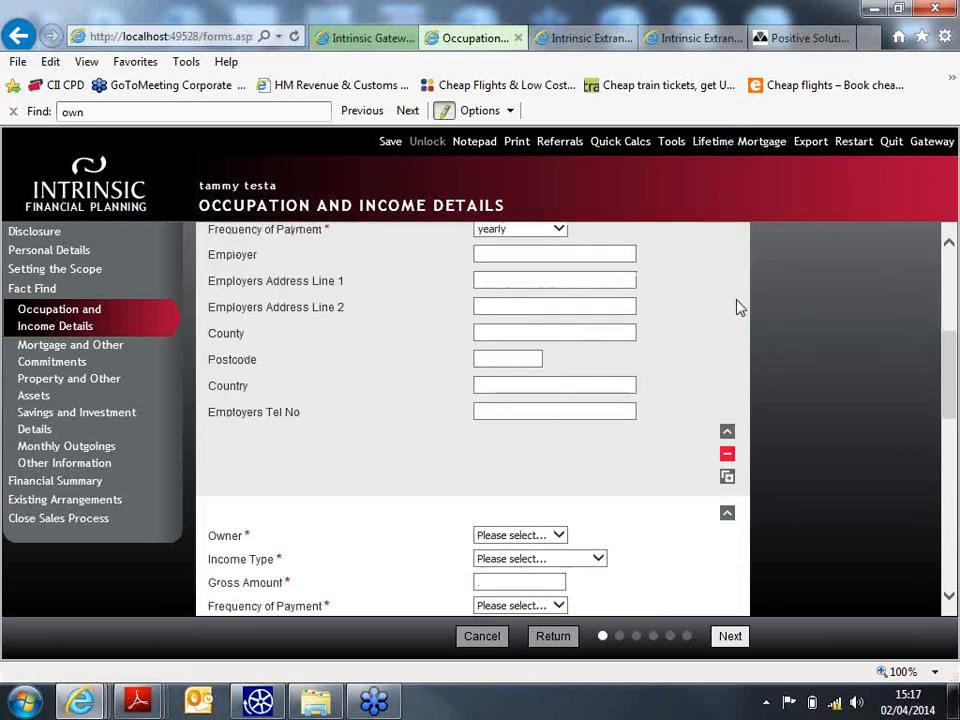
- Duplicate the £30,000 yearly salary income row
scroll(740, 307, down, 1)
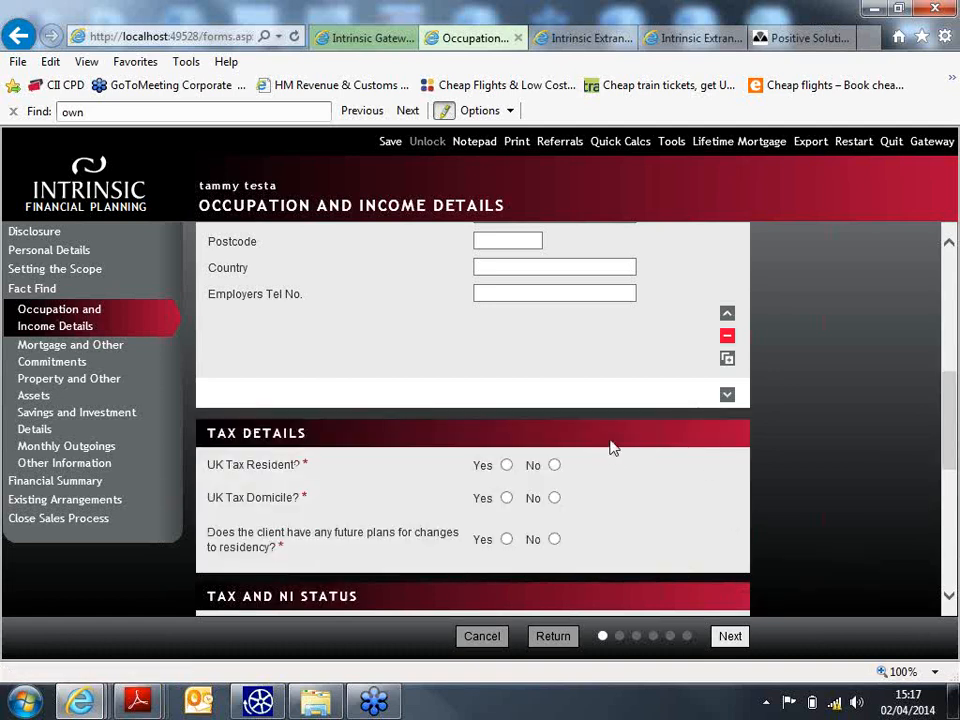
scroll(611, 446, up, 5)
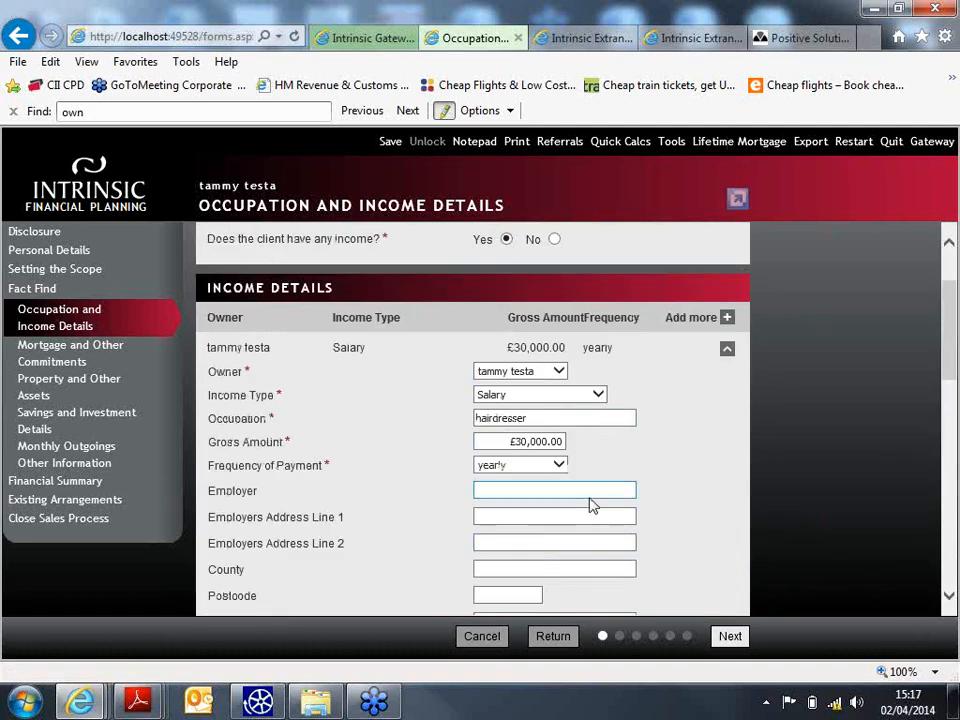
scroll(591, 506, down, 3)
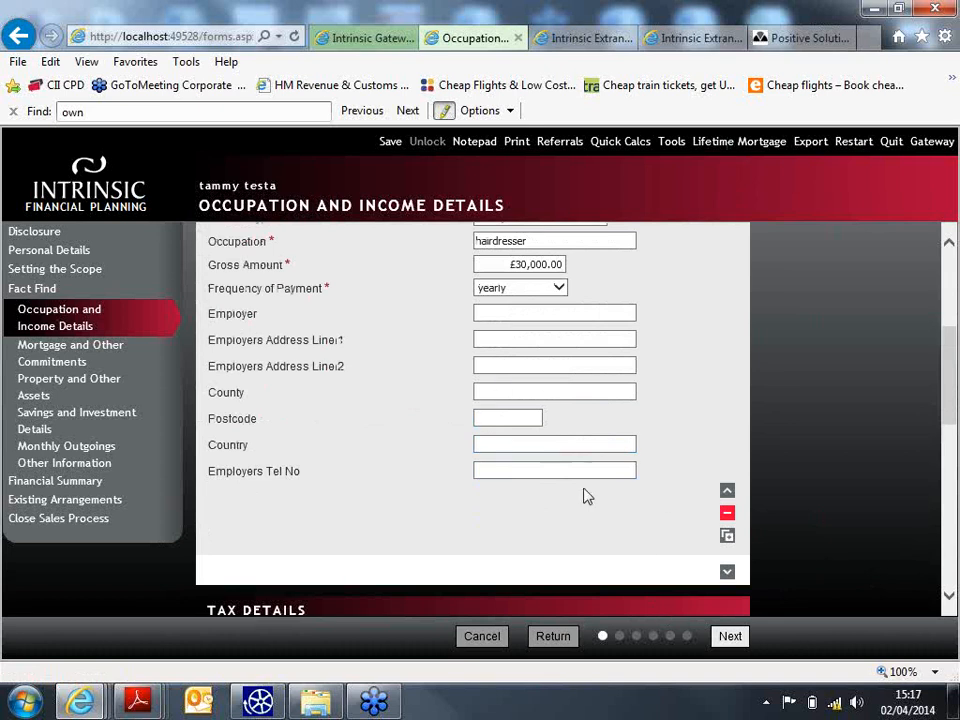
scroll(587, 497, up, 1)
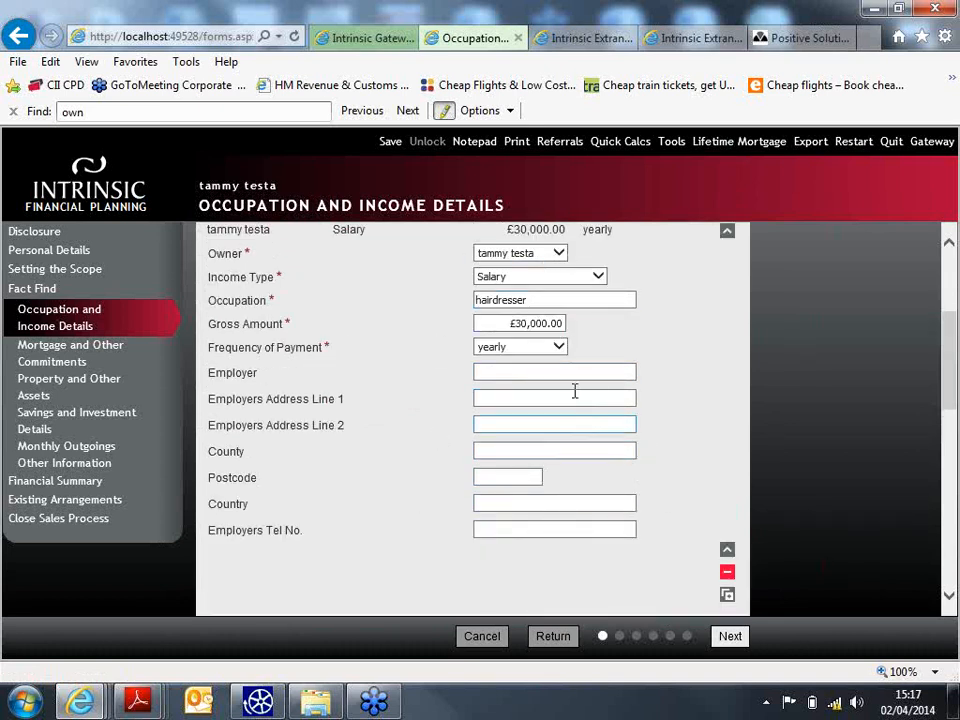
click(728, 596)
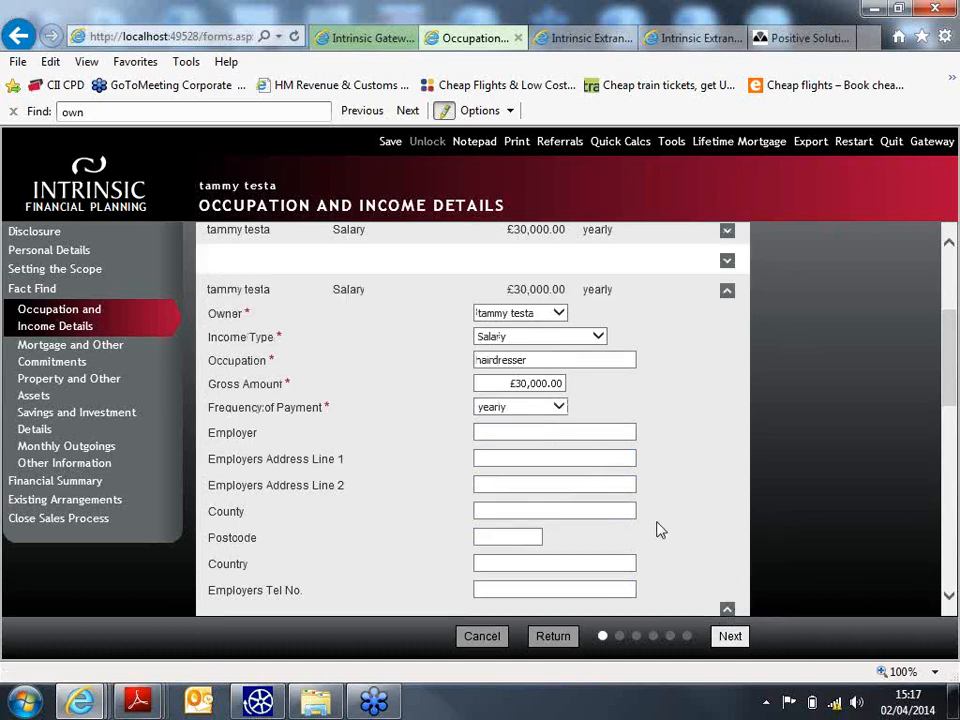
scroll(377, 274, down, 1)
scroll(388, 289, up, 3)
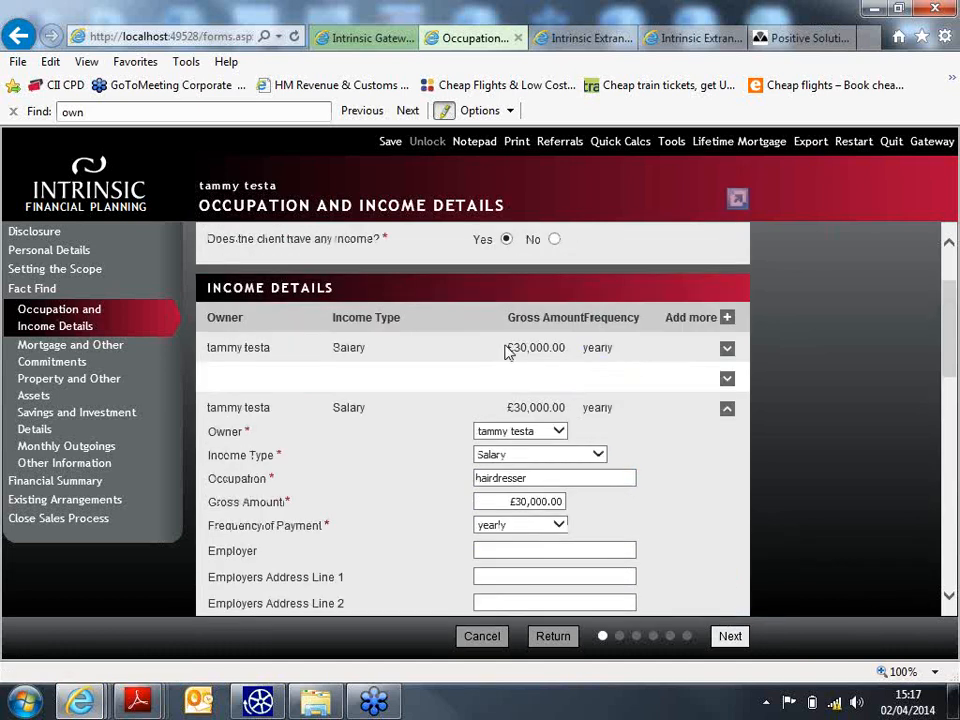
scroll(741, 435, down, 4)
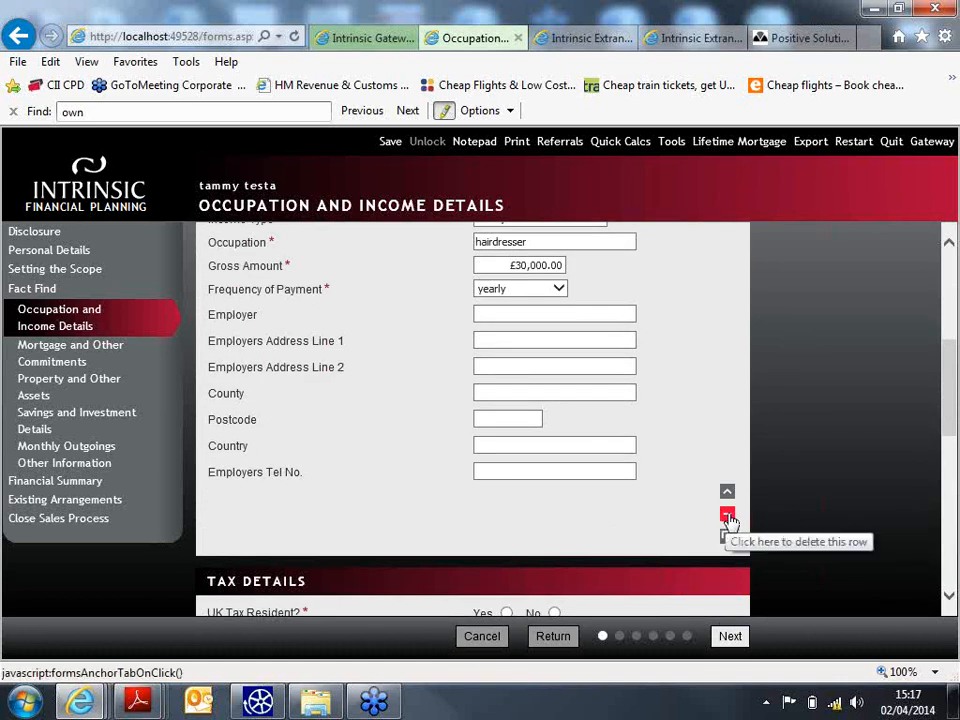
- Delete the duplicated salary row
click(727, 515)
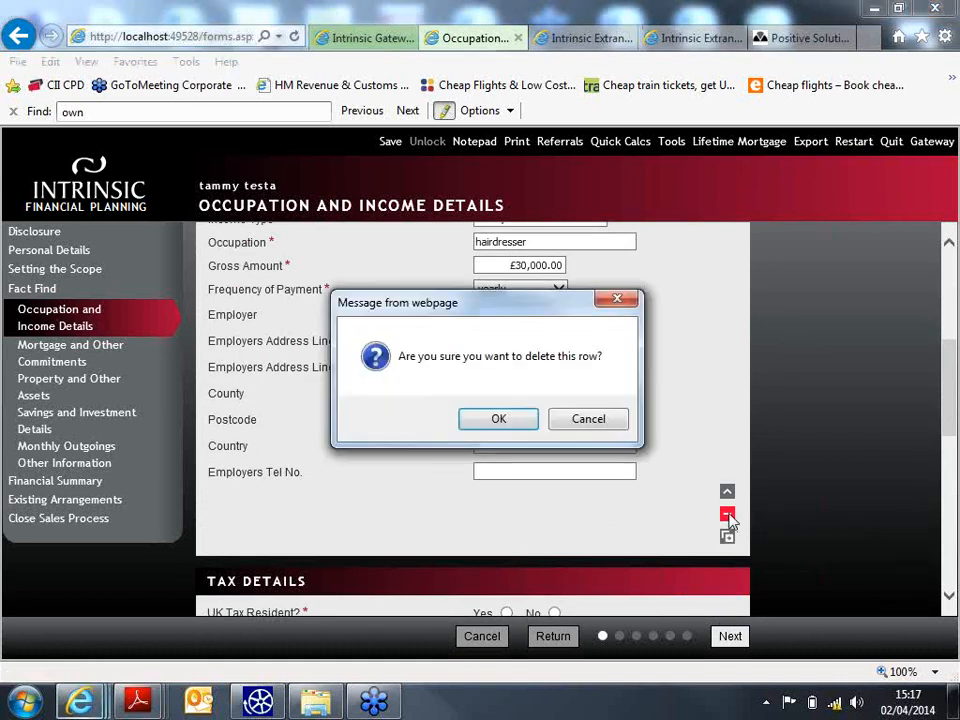
click(500, 419)
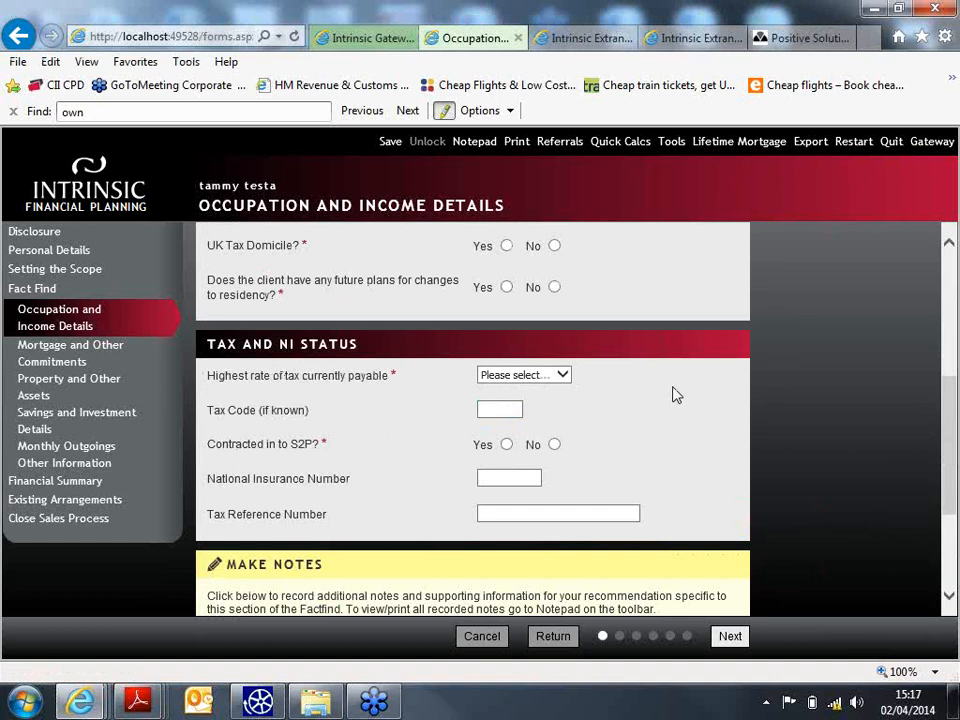
scroll(675, 394, up, 3)
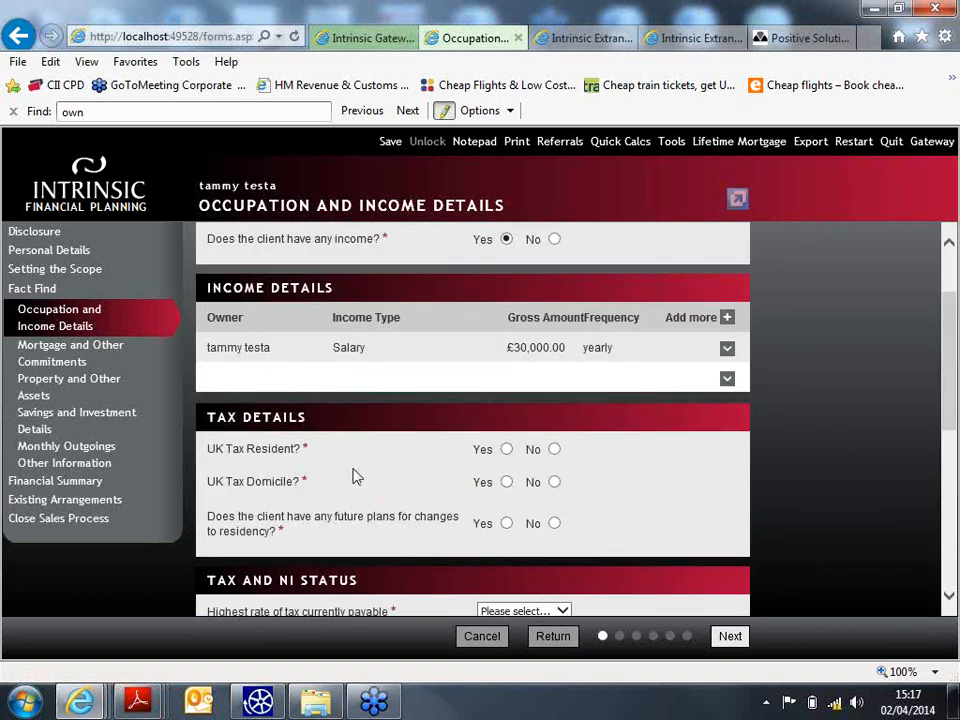
- Set tax details to UK resident and domiciled, no residency plans, top rate 20, S2P No
click(507, 449)
click(507, 482)
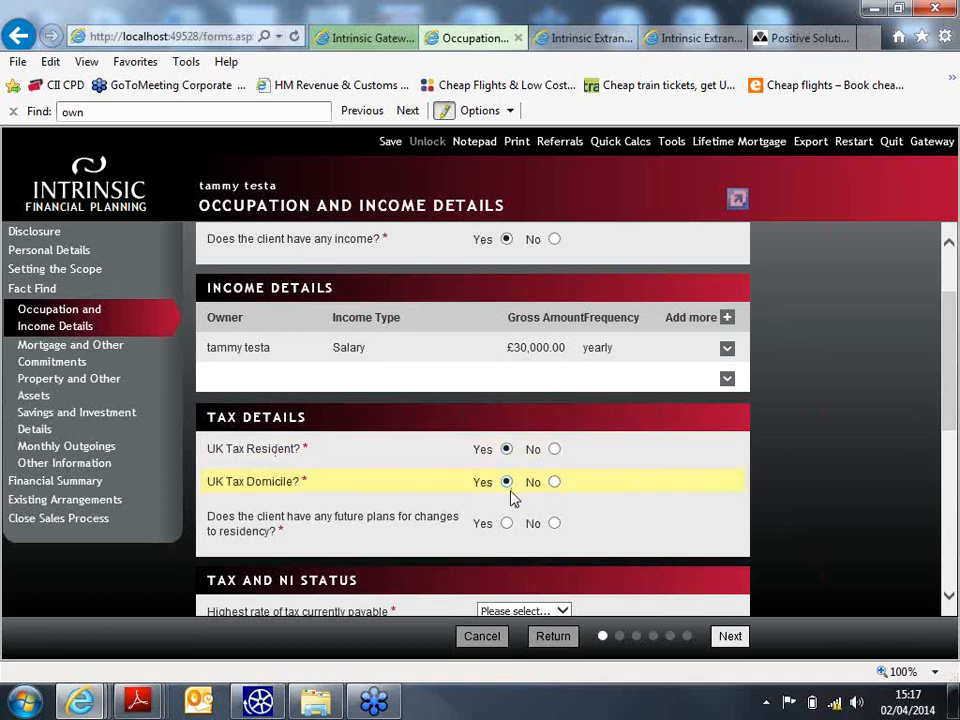
click(554, 523)
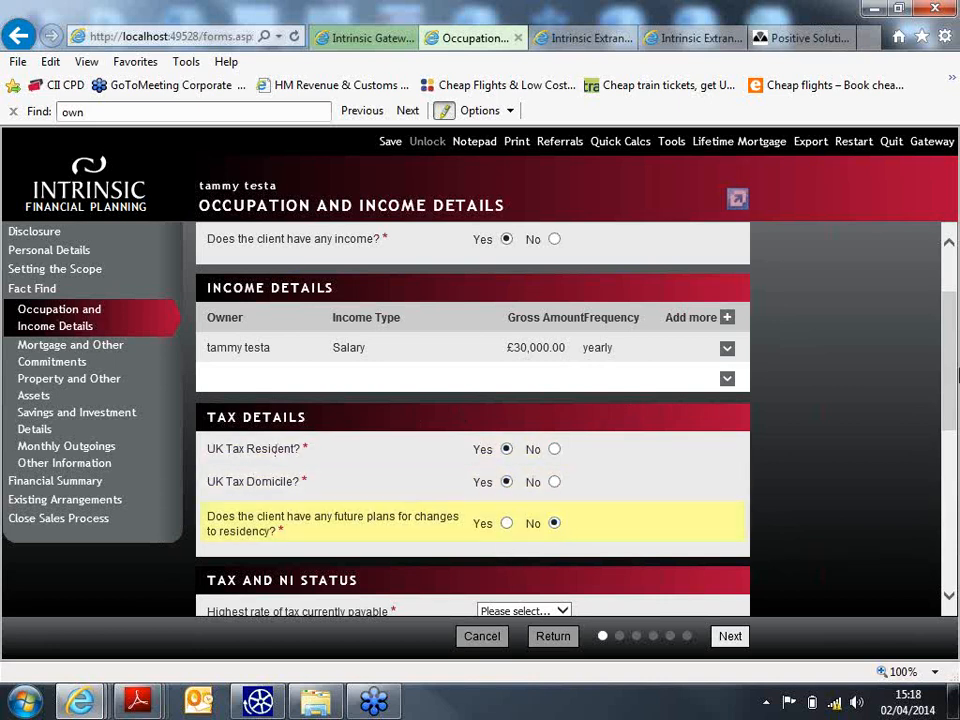
drag(950, 375, 956, 466)
click(564, 356)
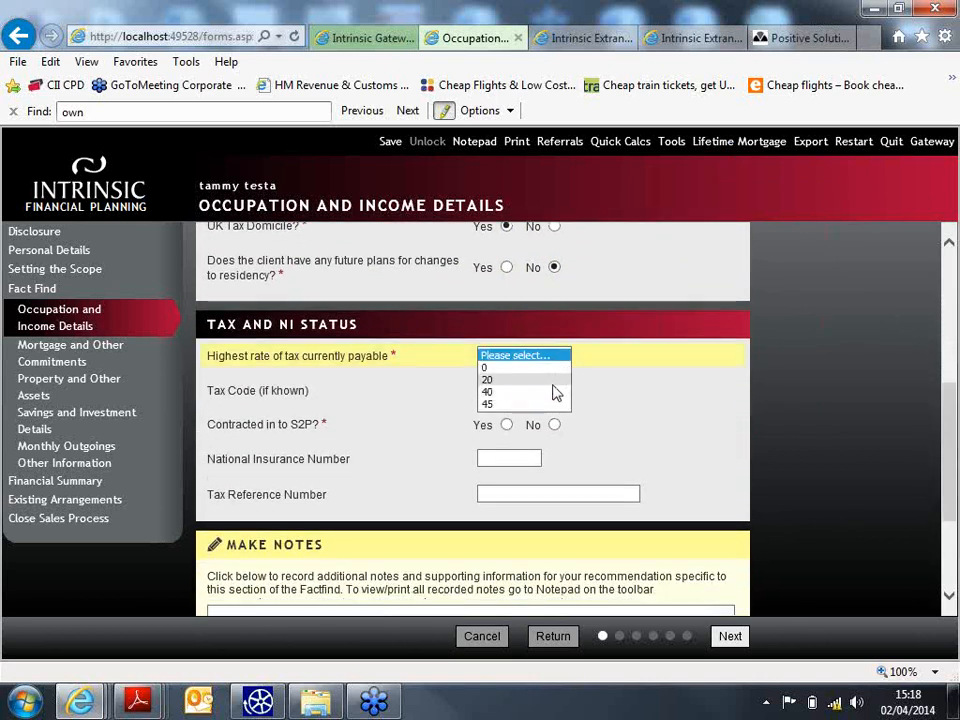
click(556, 379)
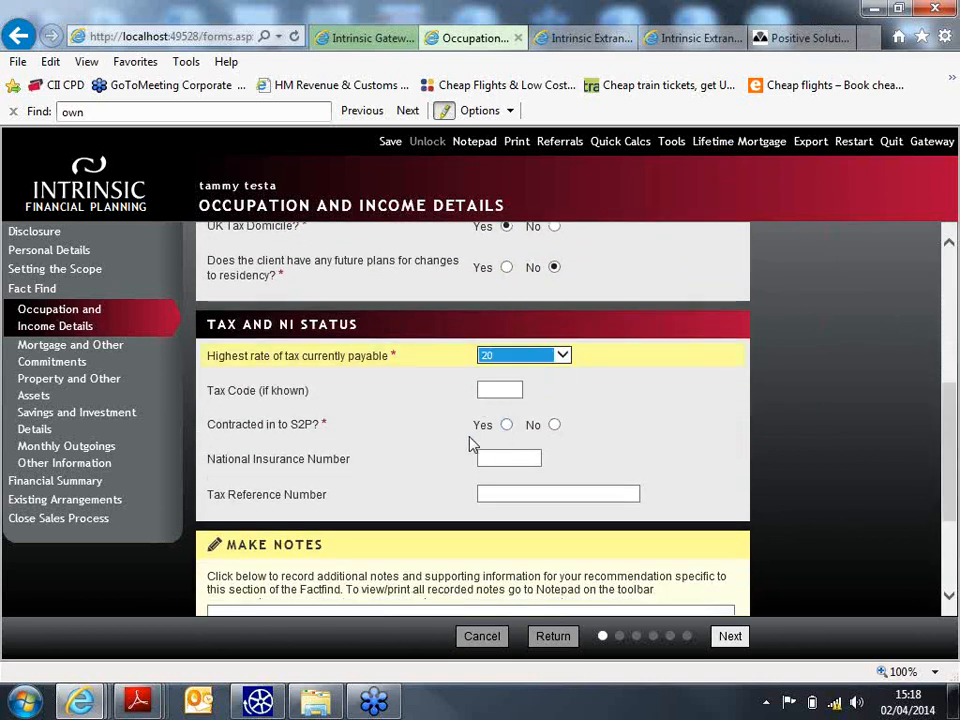
click(554, 424)
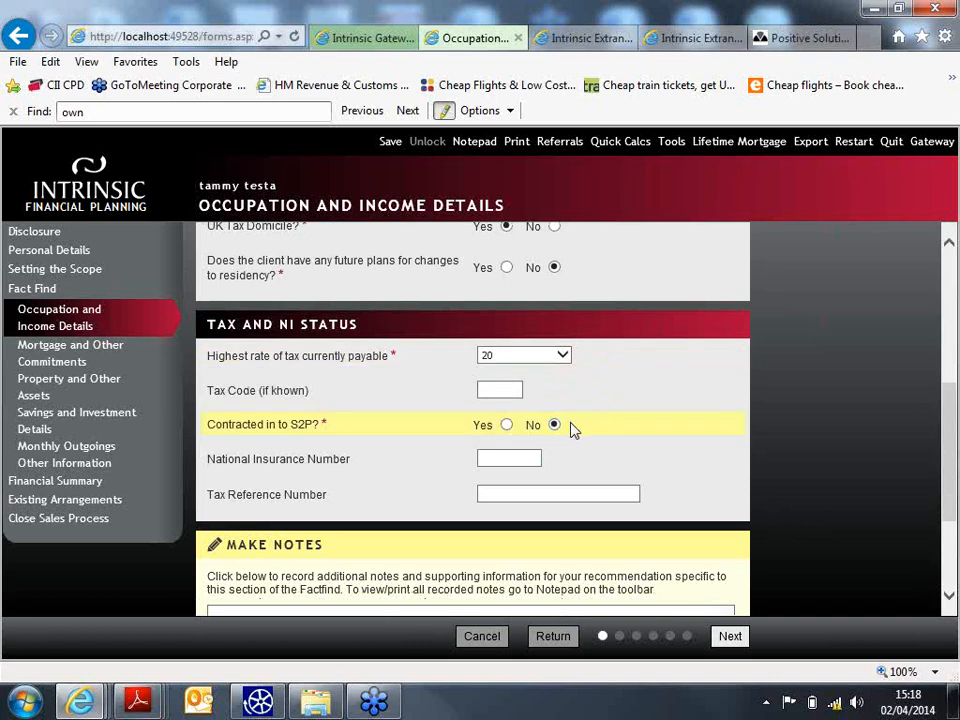
scroll(600, 400, down, 3)
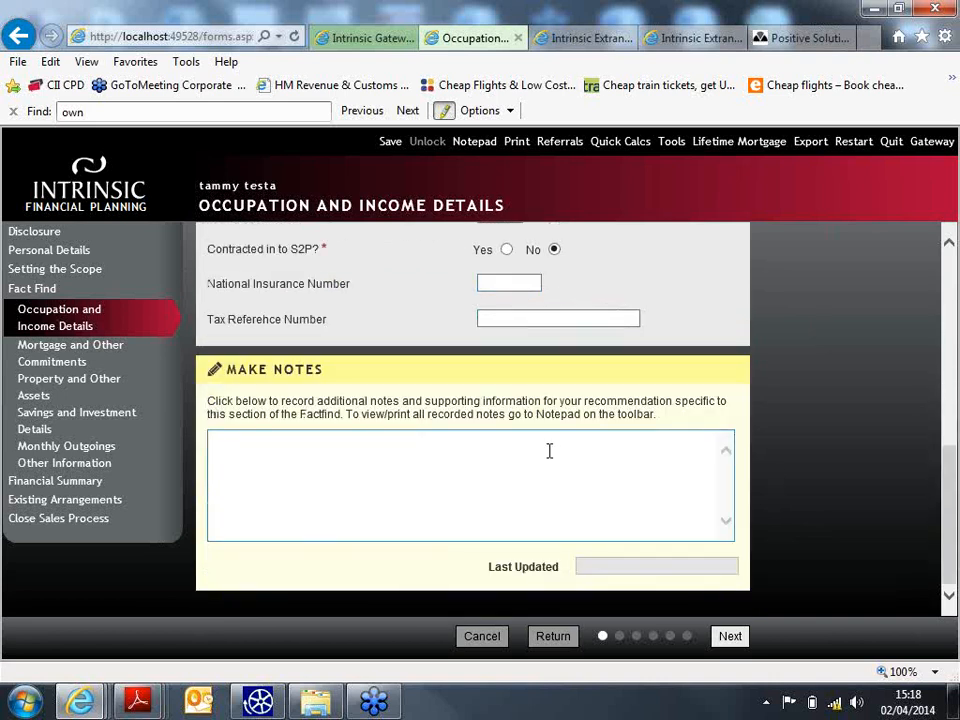
click(363, 458)
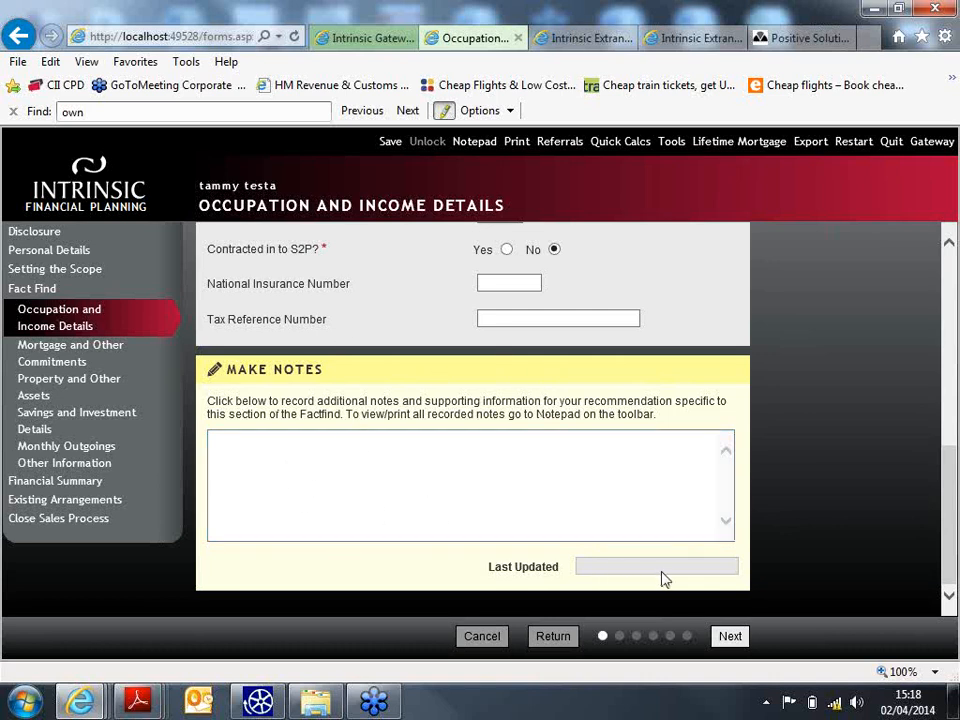
- Save a case note reading 'add any useful notes here' and close the Notepad
click(475, 142)
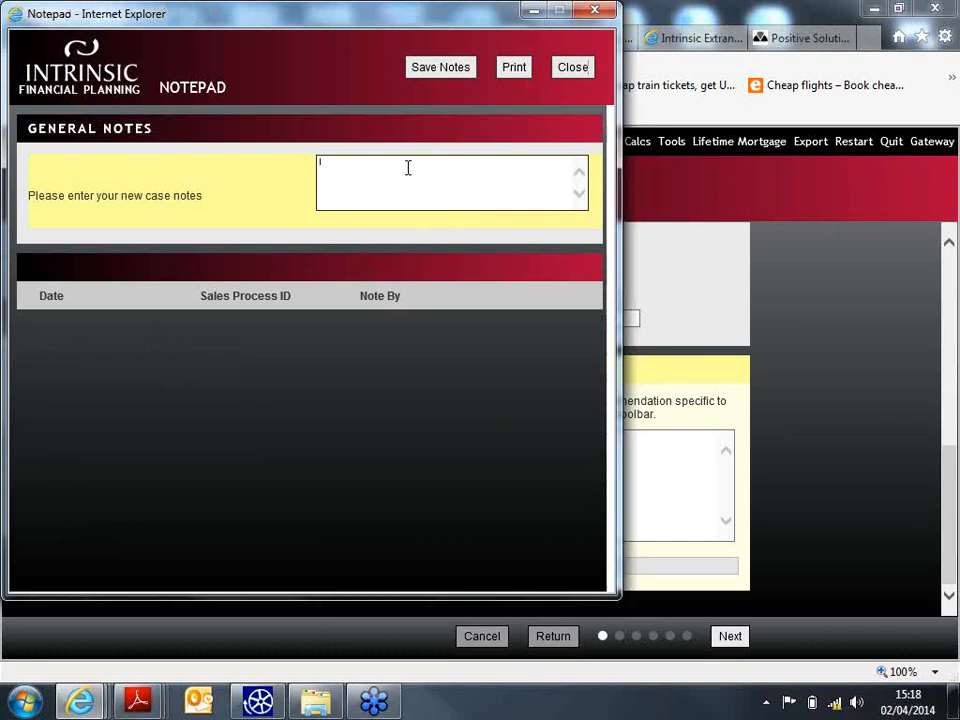
text(any useful notes here)
click(458, 68)
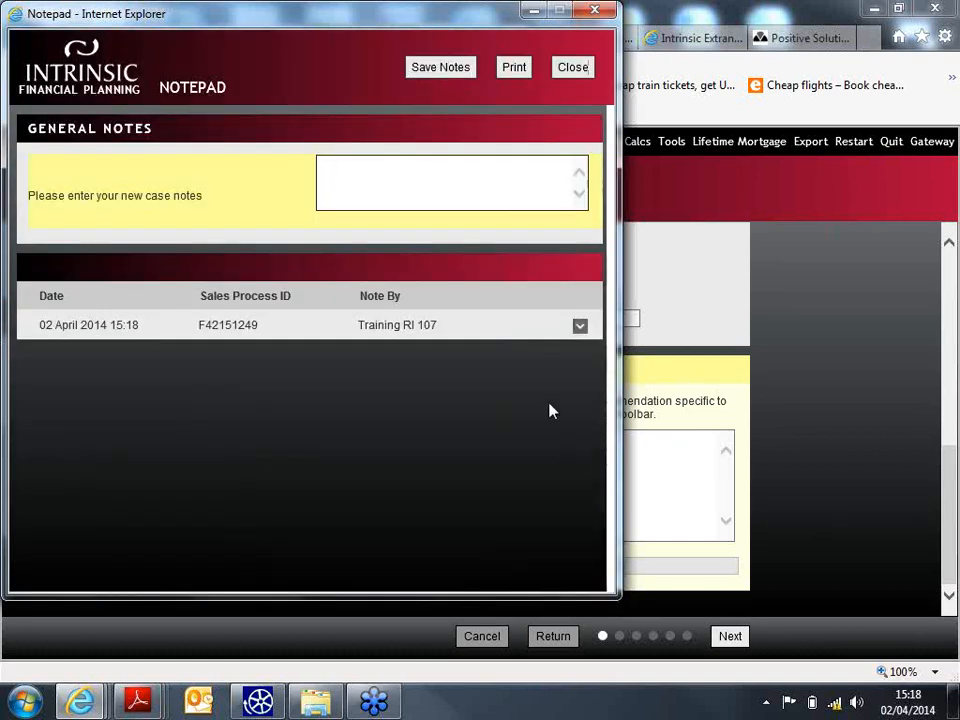
click(580, 326)
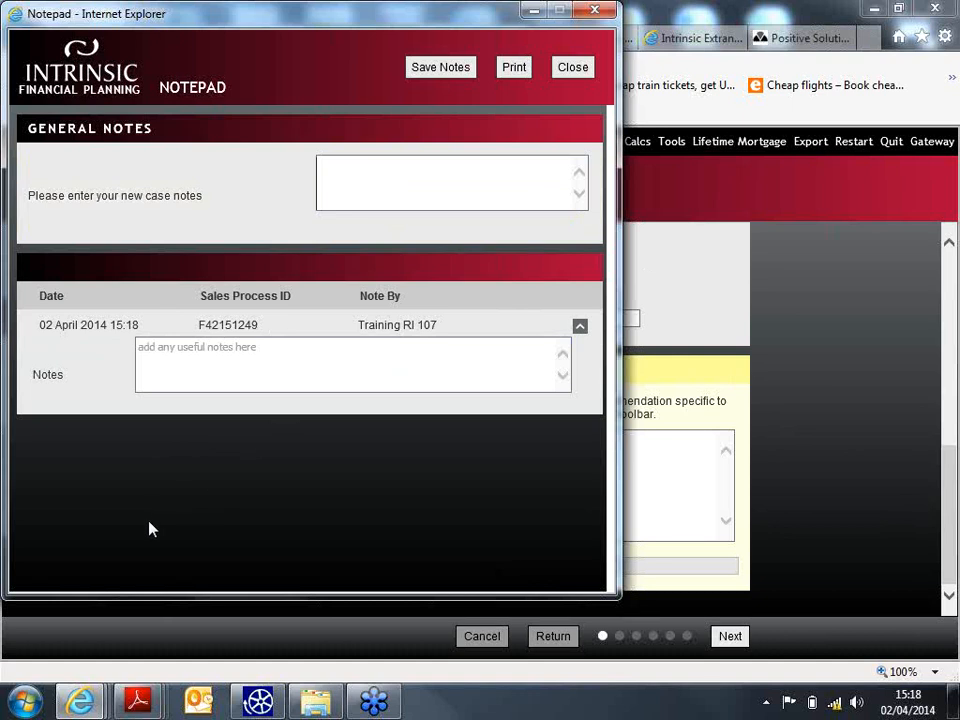
click(575, 68)
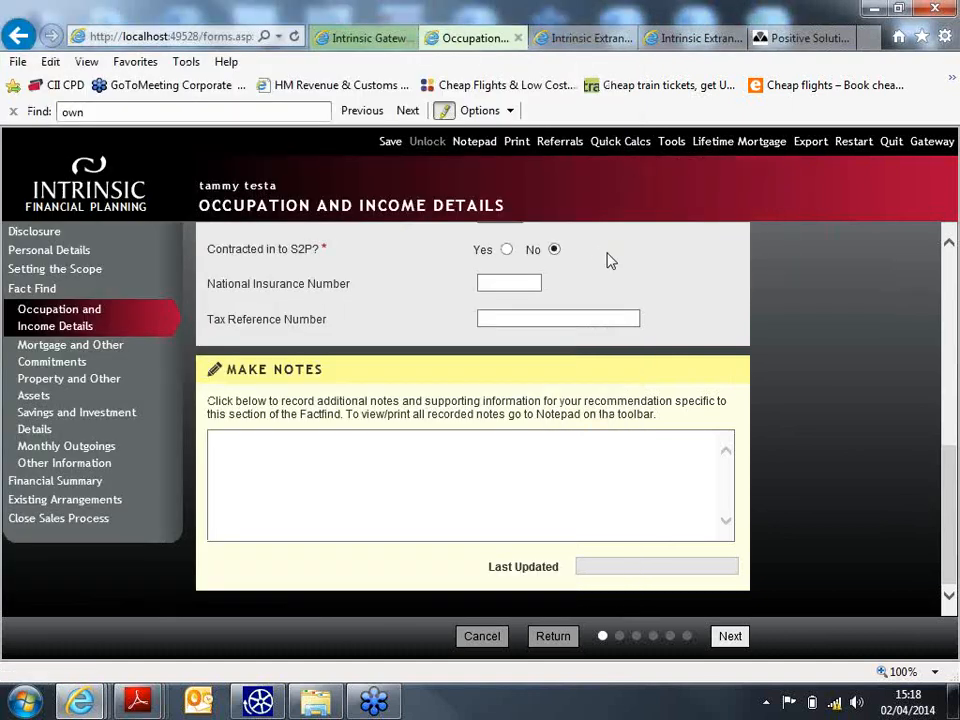
- Add the client's Halifax mortgage on the main residence, £120,000 borrowed
click(730, 636)
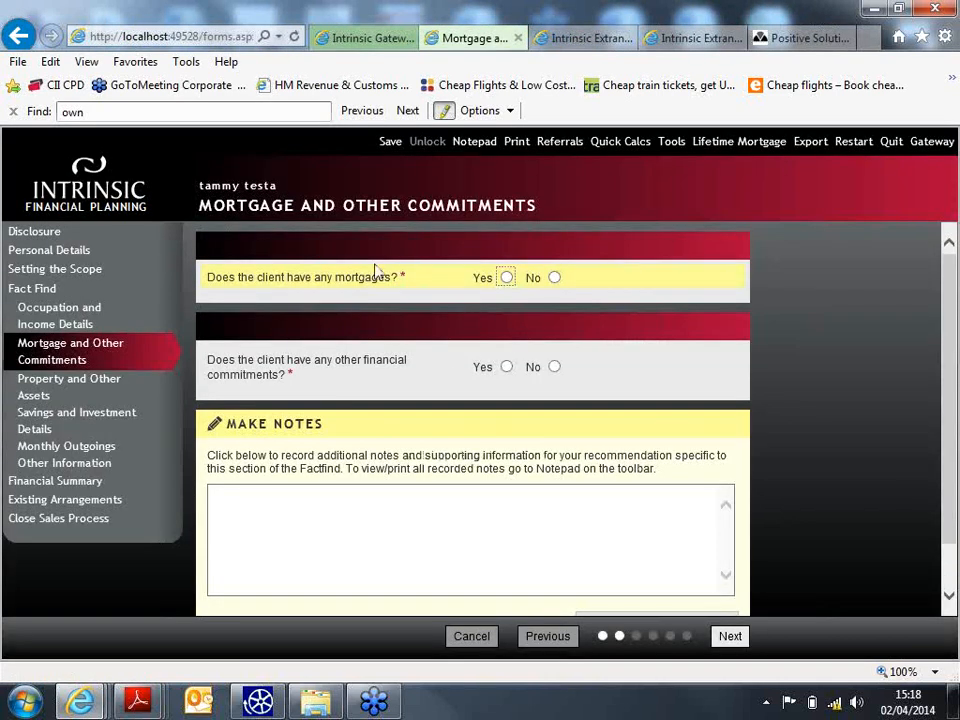
click(506, 277)
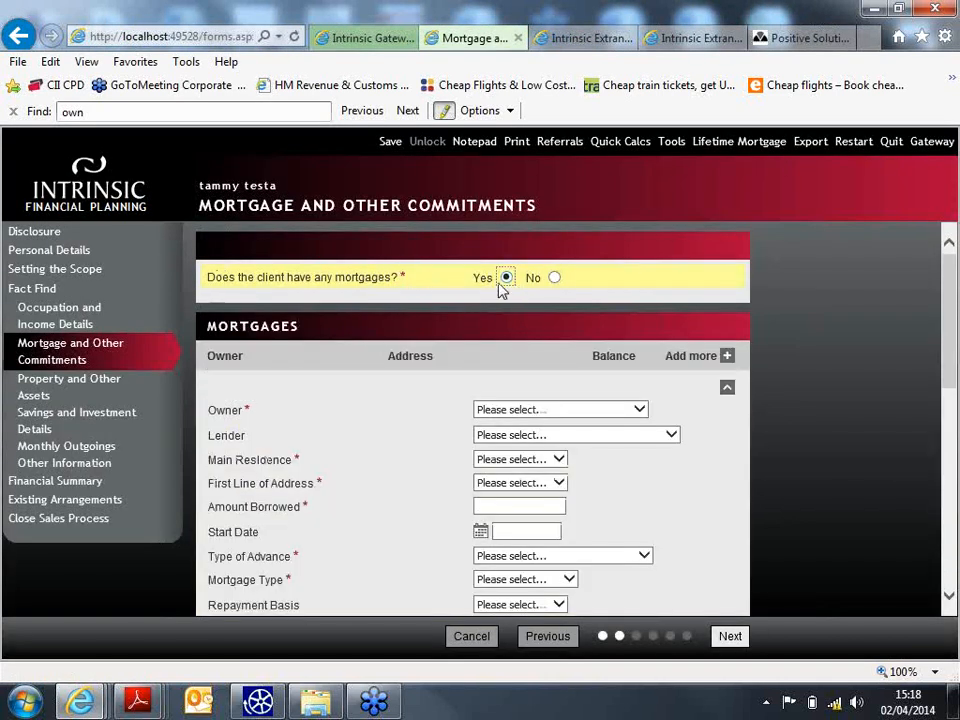
click(540, 409)
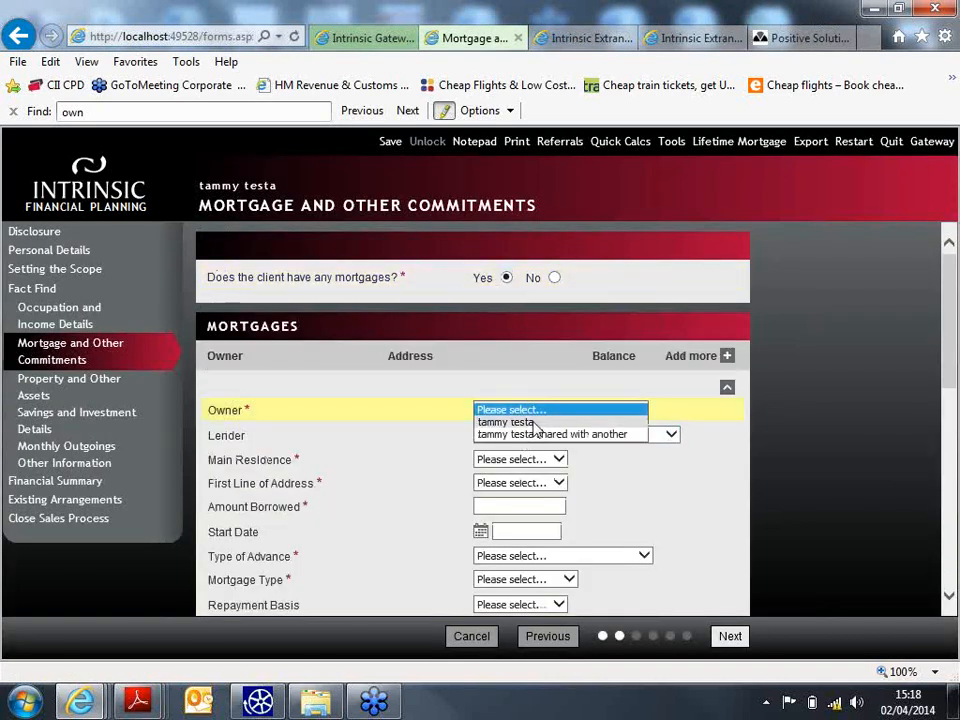
click(508, 420)
click(538, 434)
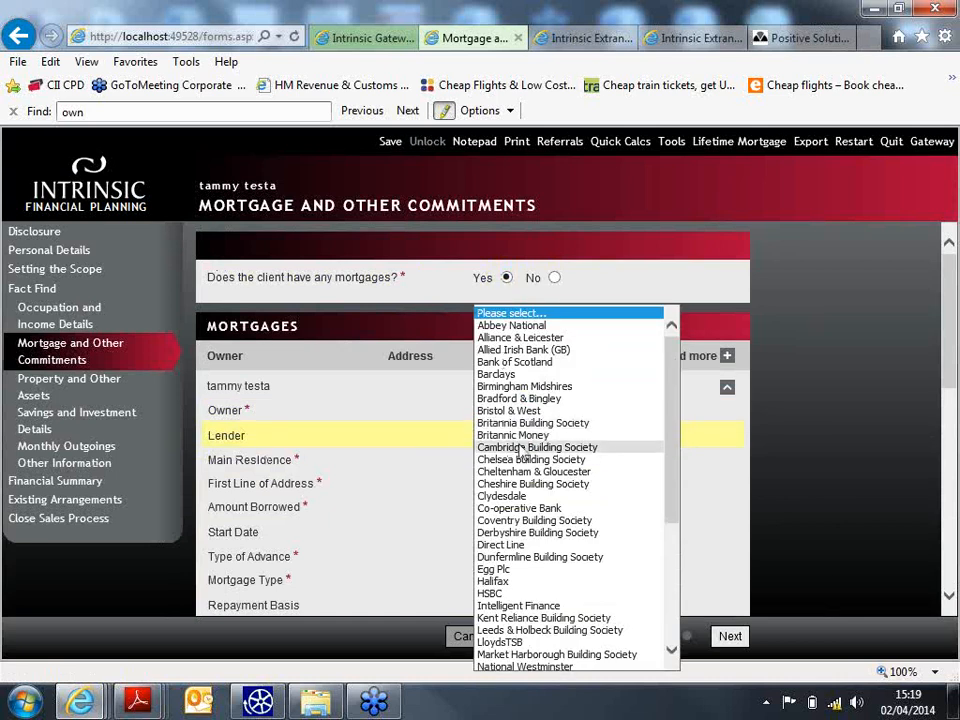
click(549, 581)
click(553, 459)
click(500, 471)
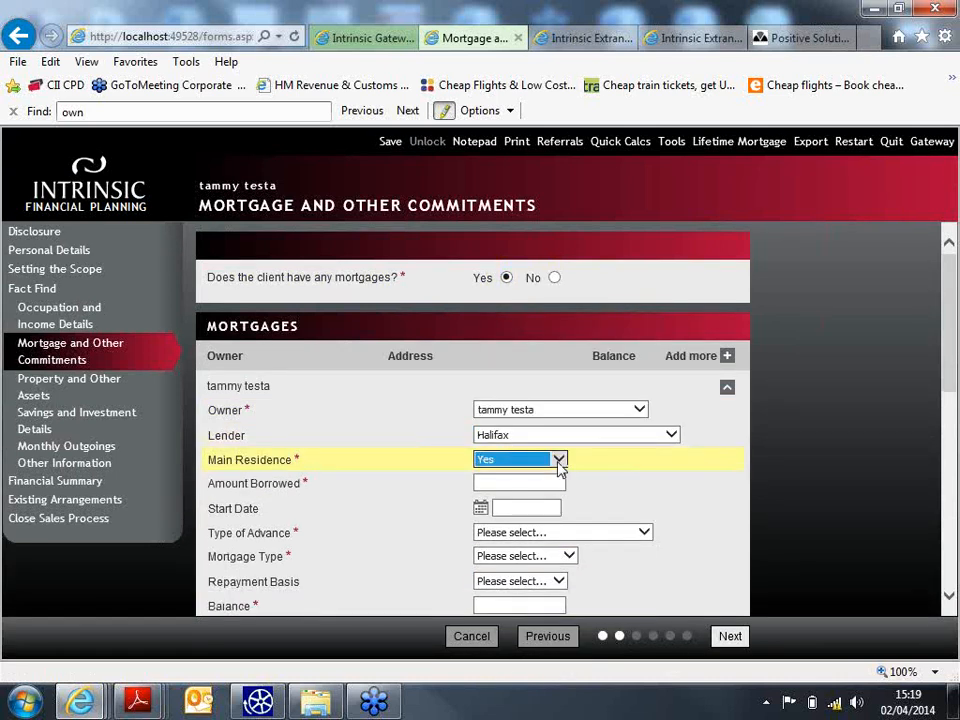
click(562, 483)
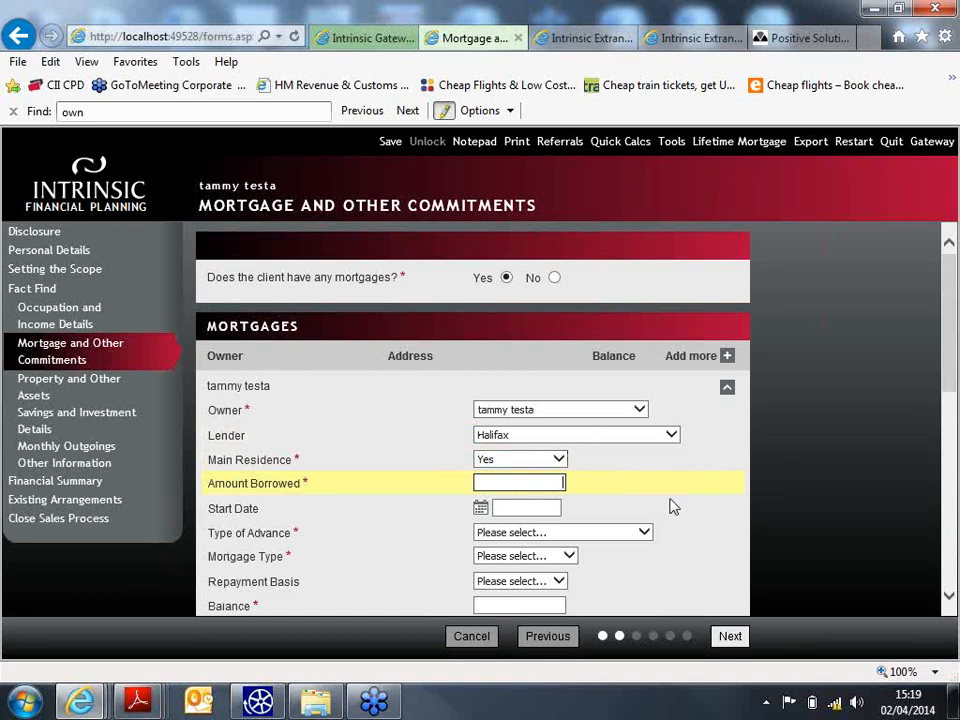
text(120000)
- Set the mortgage to Current Mortgage, Standard Variable, on a Repayment basis
click(645, 532)
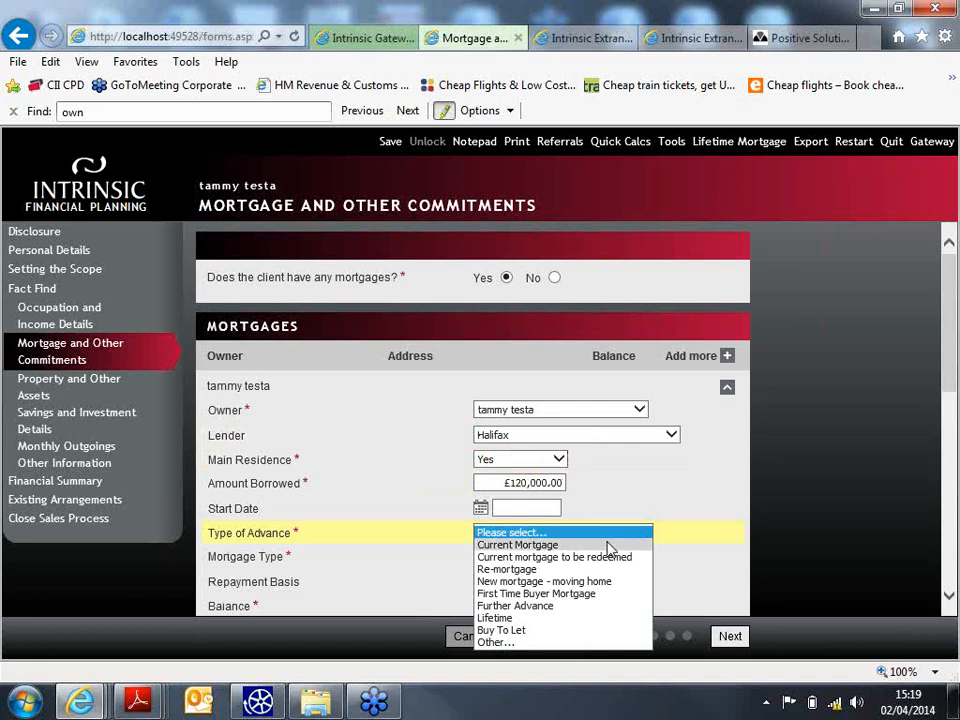
click(610, 546)
click(568, 553)
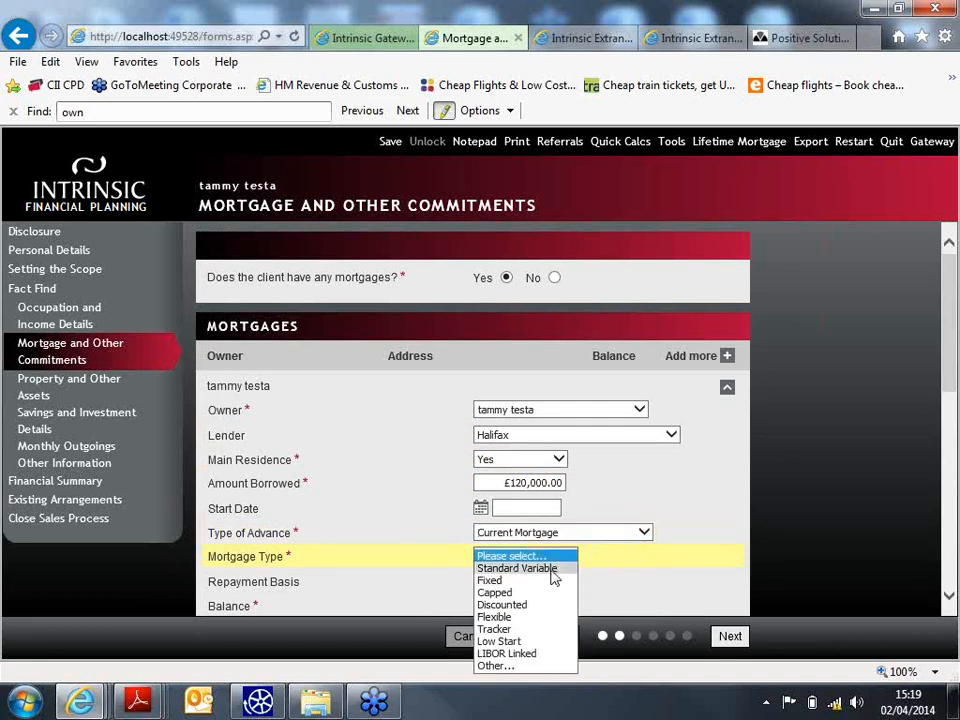
click(553, 568)
scroll(949, 418, down, 3)
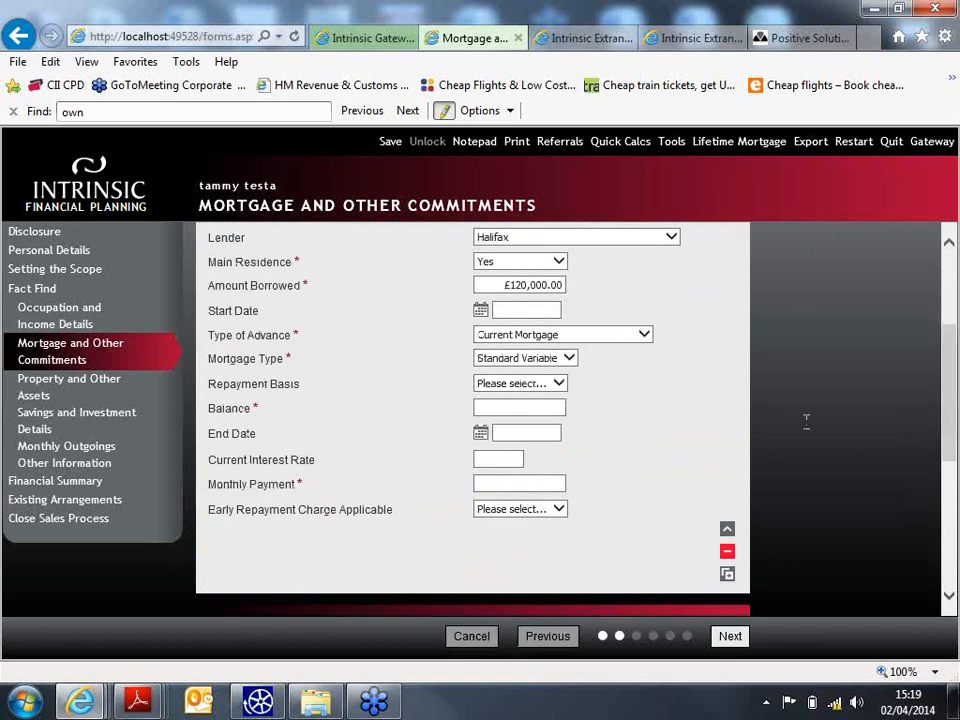
click(540, 385)
click(544, 406)
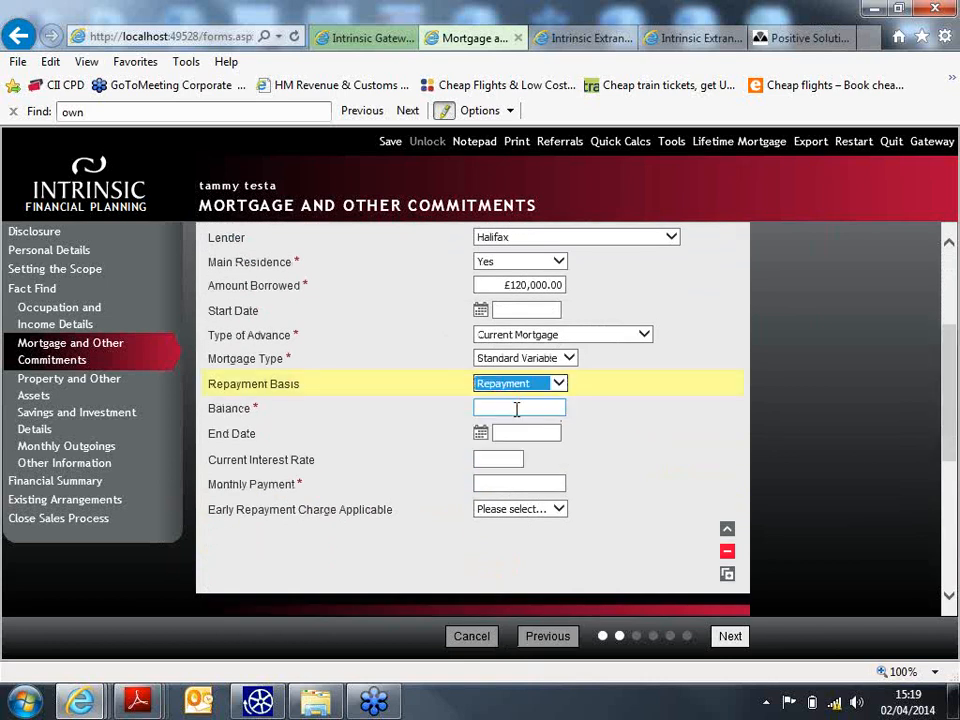
- Enter a £100,000 balance and £500 monthly payment, with no early repayment charge or other commitments
click(517, 408)
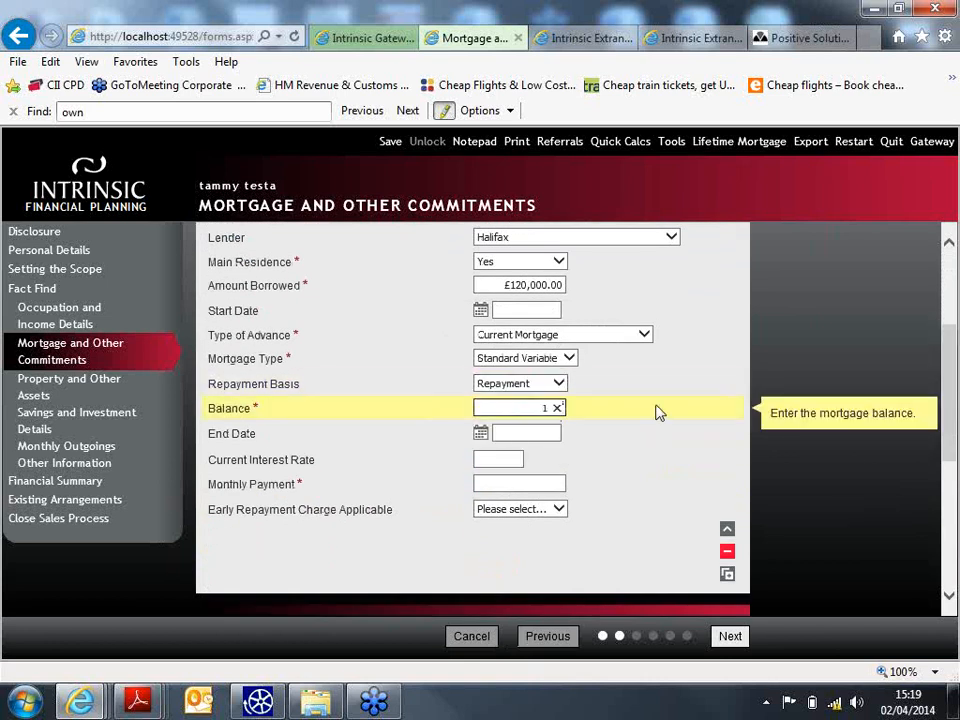
text(100000)
click(543, 428)
click(514, 483)
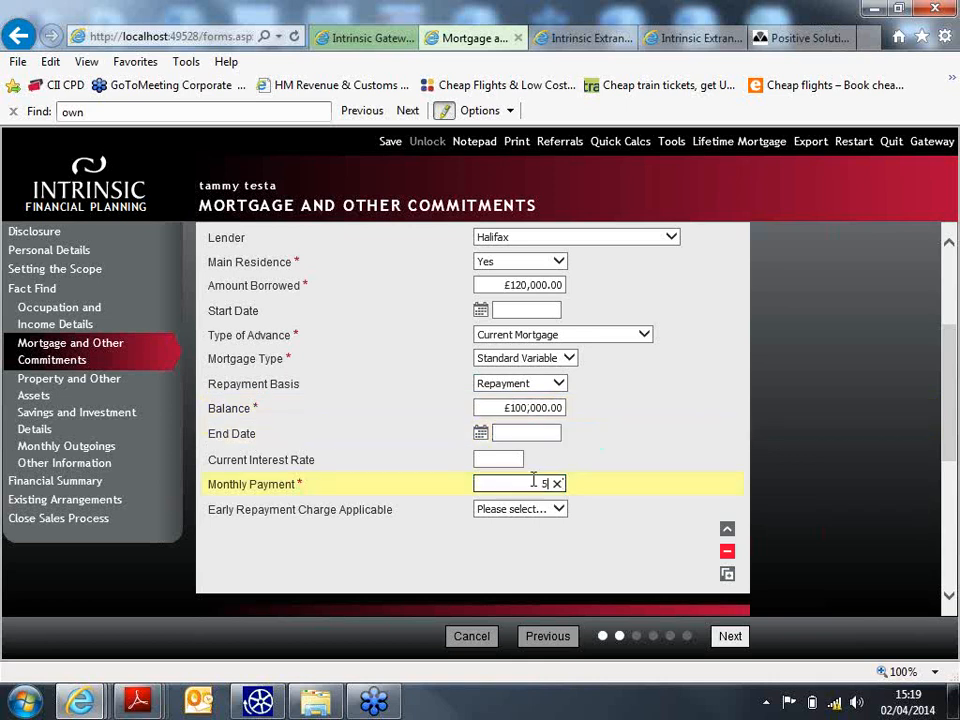
text(500)
click(540, 509)
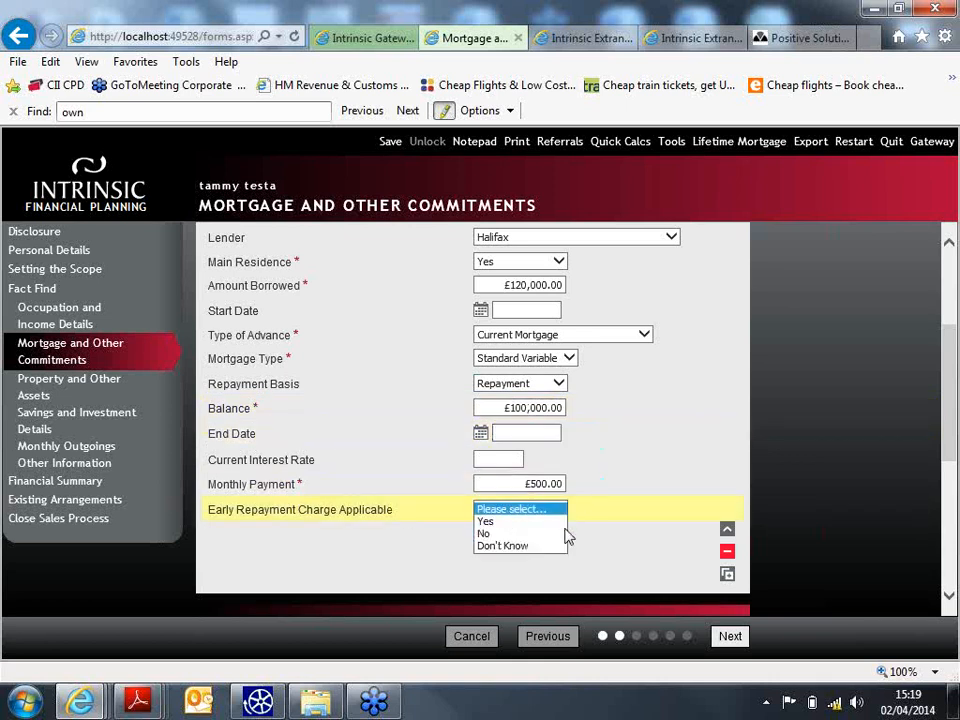
click(540, 534)
drag(949, 439, 955, 483)
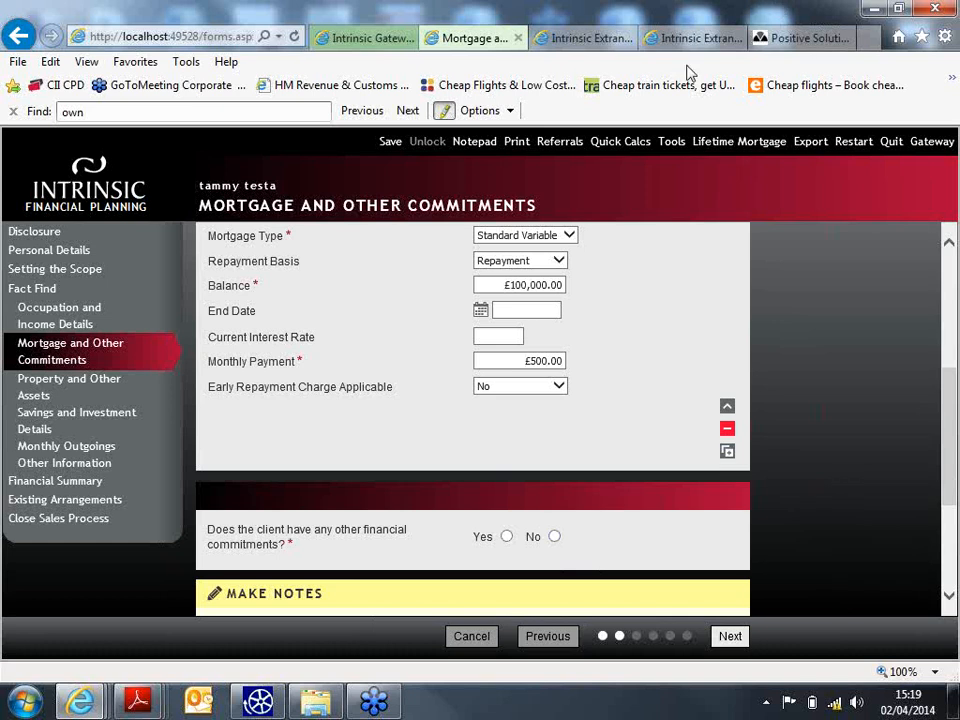
click(556, 537)
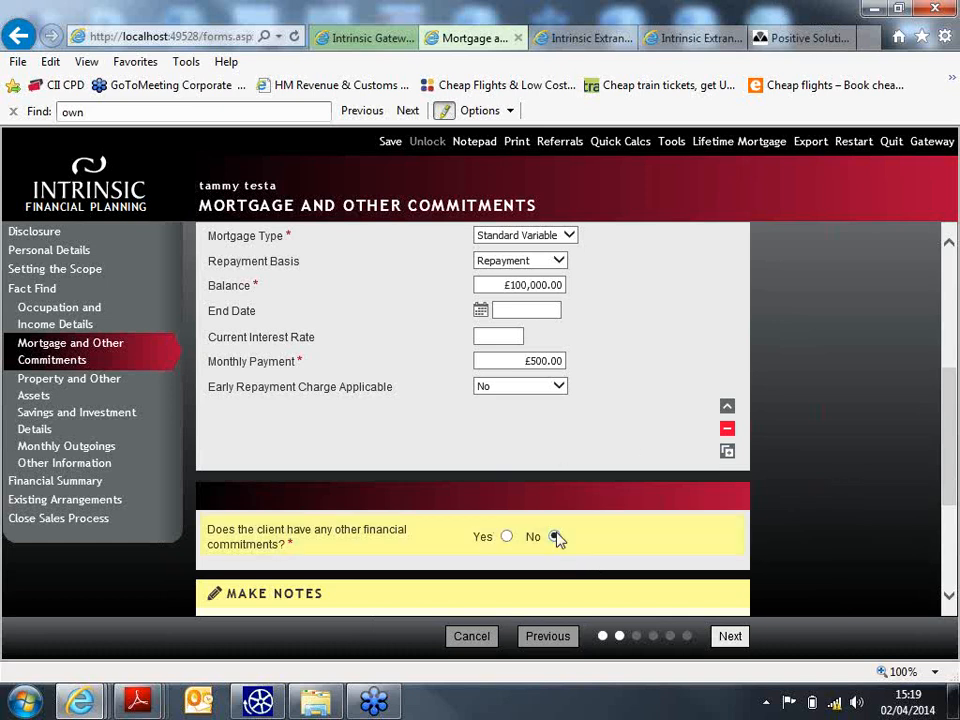
- On the assets page, answer Yes and add a Property asset owned by the client
click(726, 636)
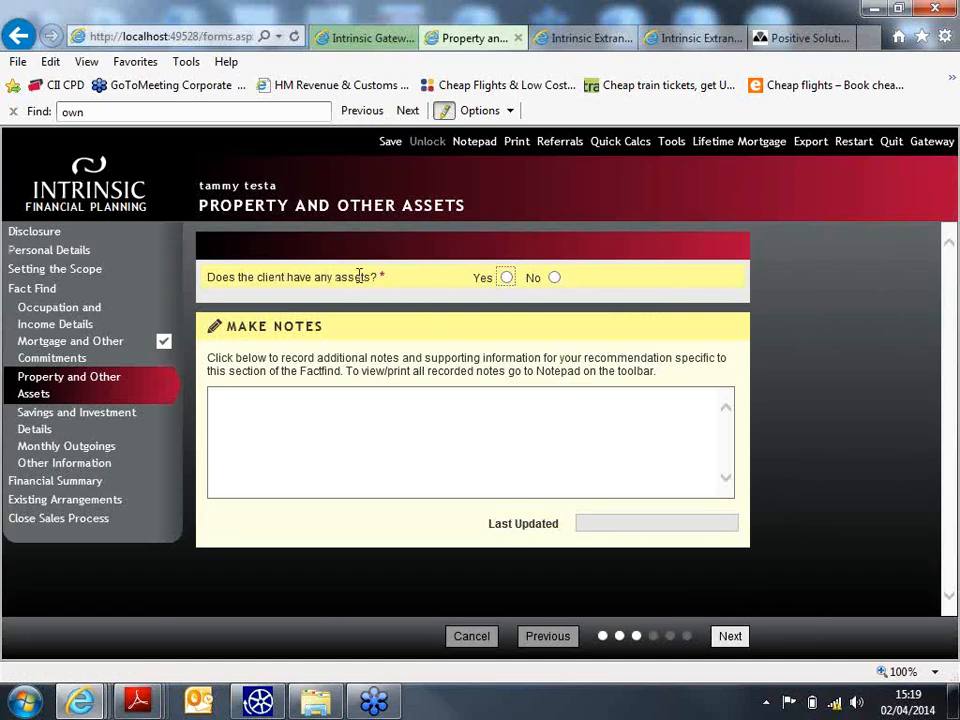
click(507, 278)
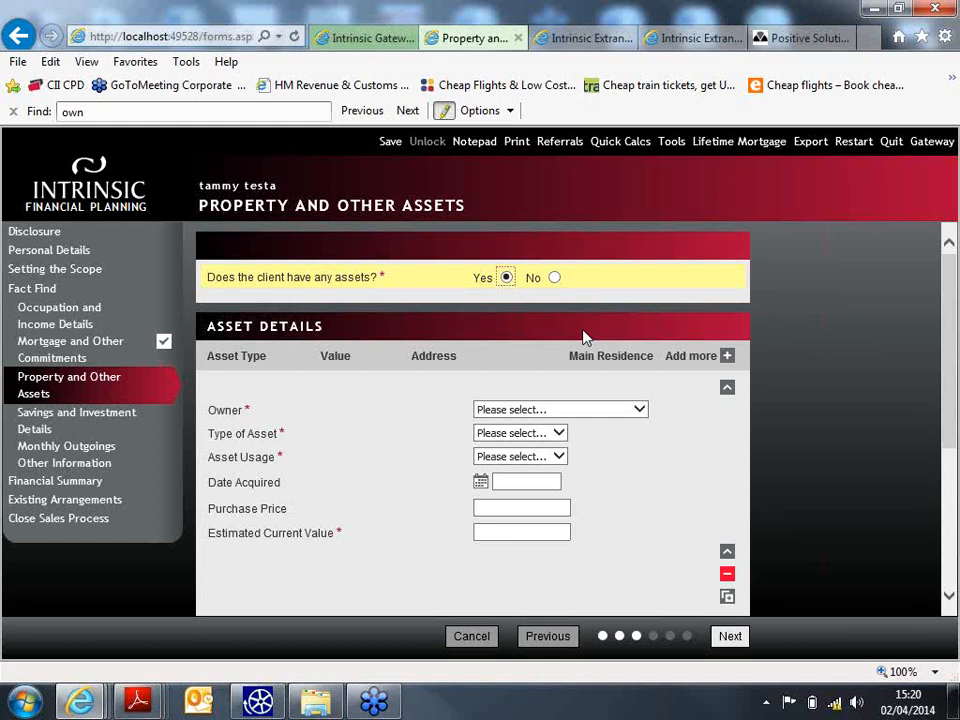
click(557, 432)
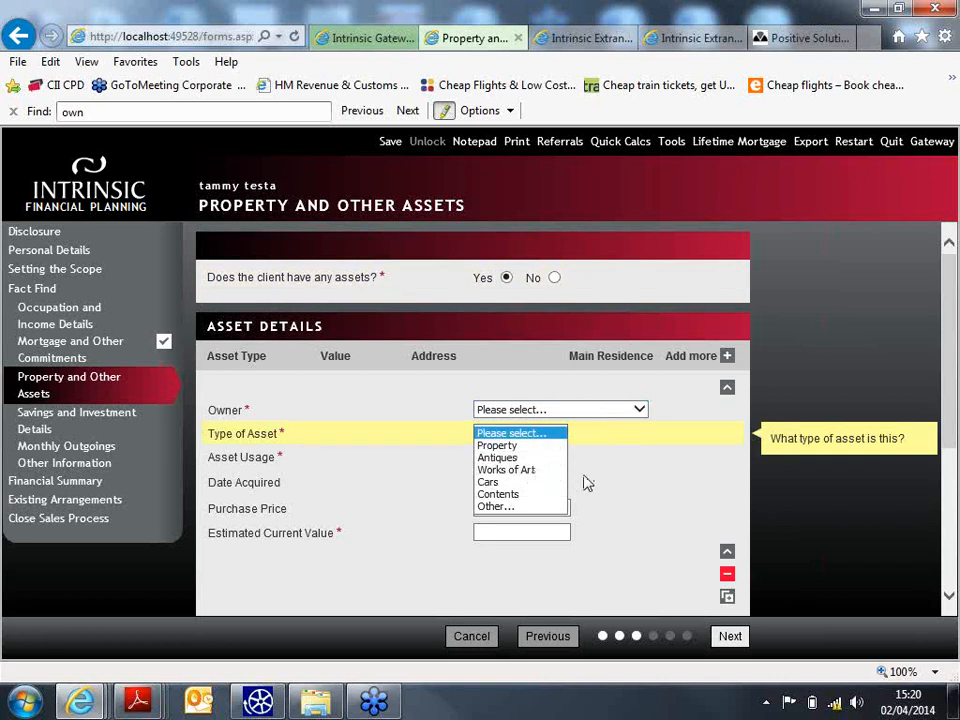
click(600, 410)
click(630, 409)
click(540, 421)
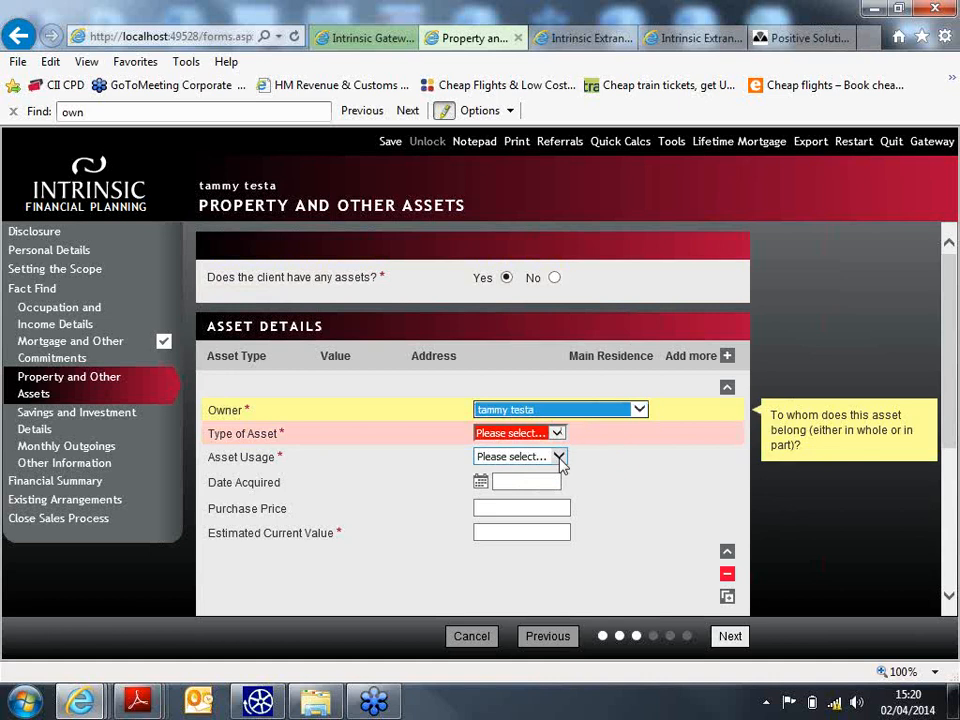
click(556, 433)
click(535, 444)
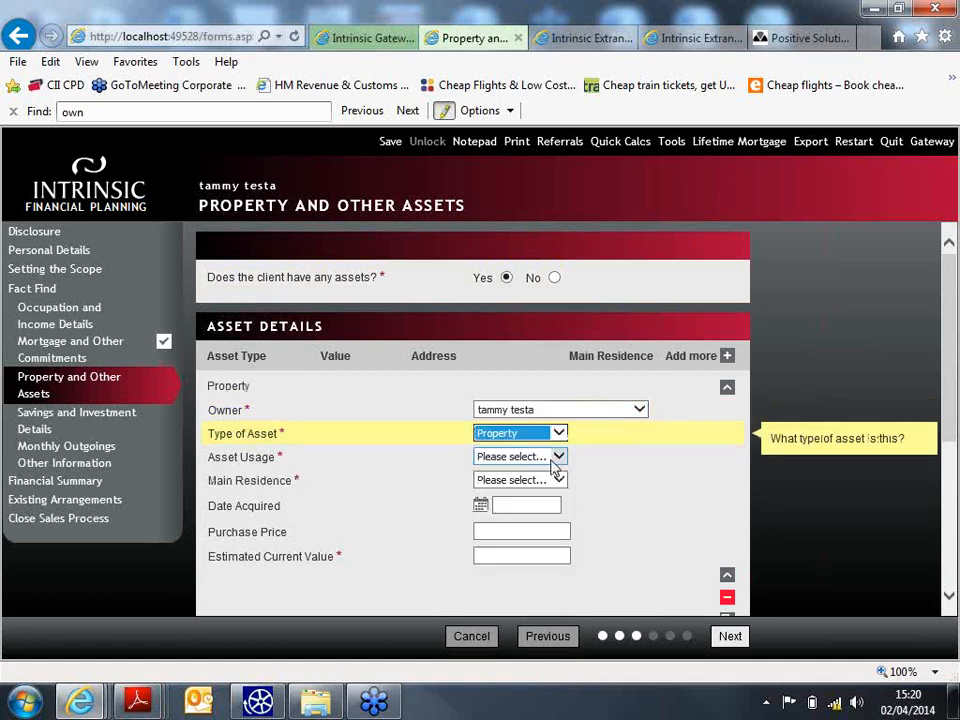
- Mark the property as Personal, the main residence, and worth 150000, then submit
click(551, 462)
click(553, 467)
click(548, 483)
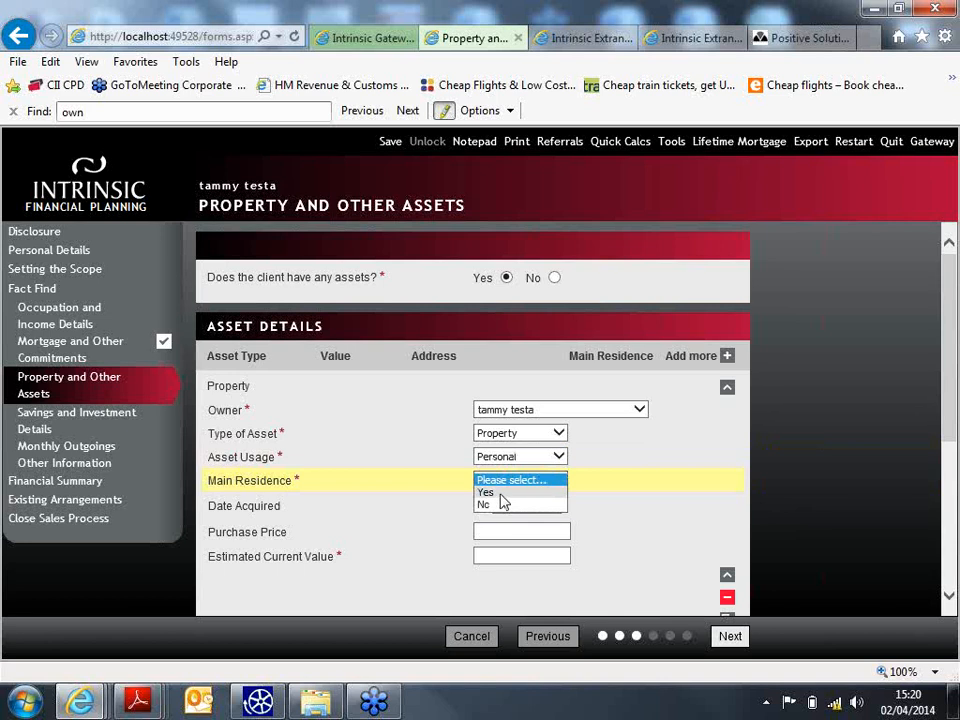
click(503, 496)
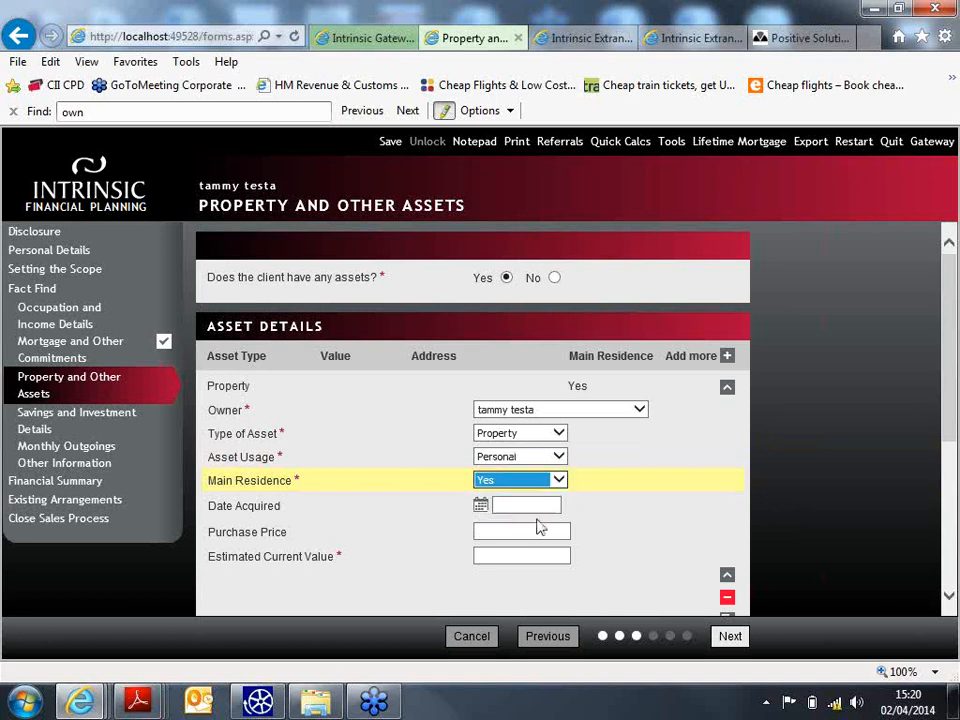
click(513, 555)
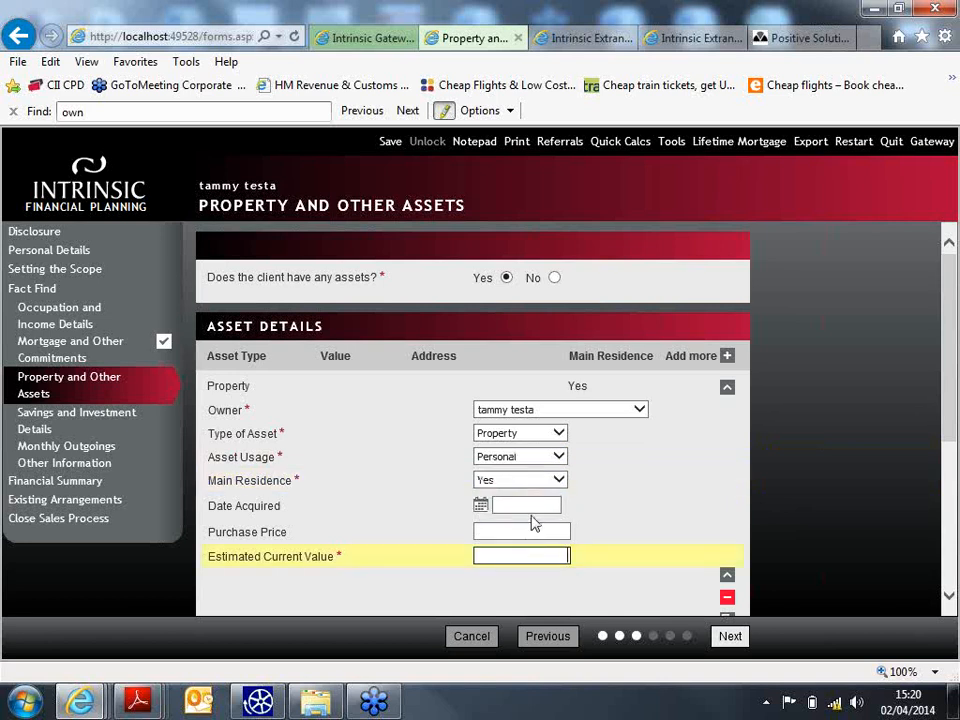
text(150000)
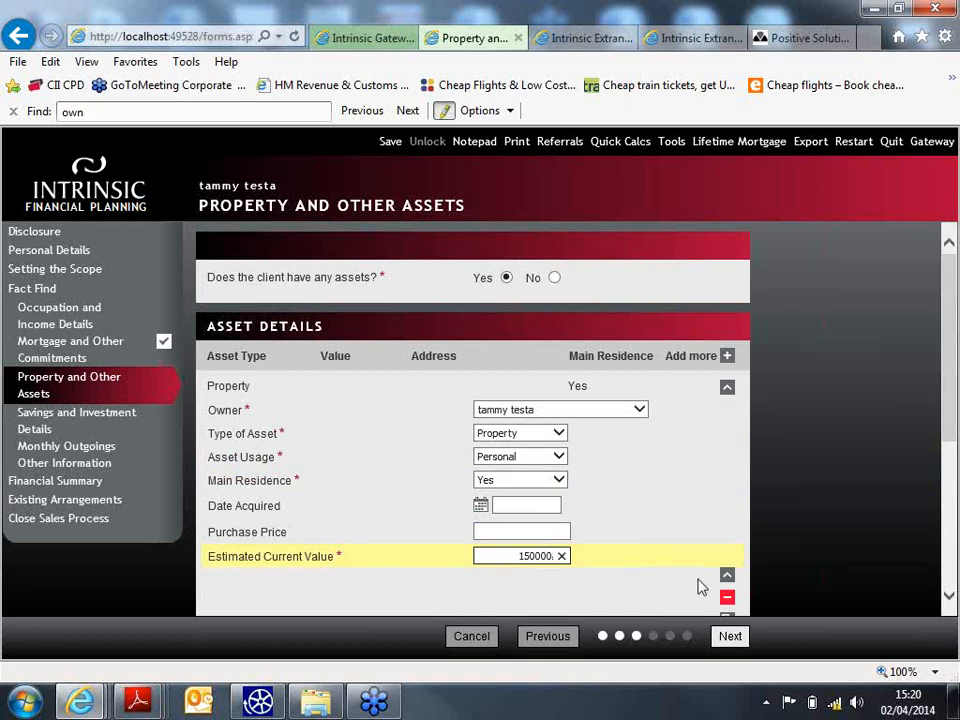
drag(951, 351, 951, 542)
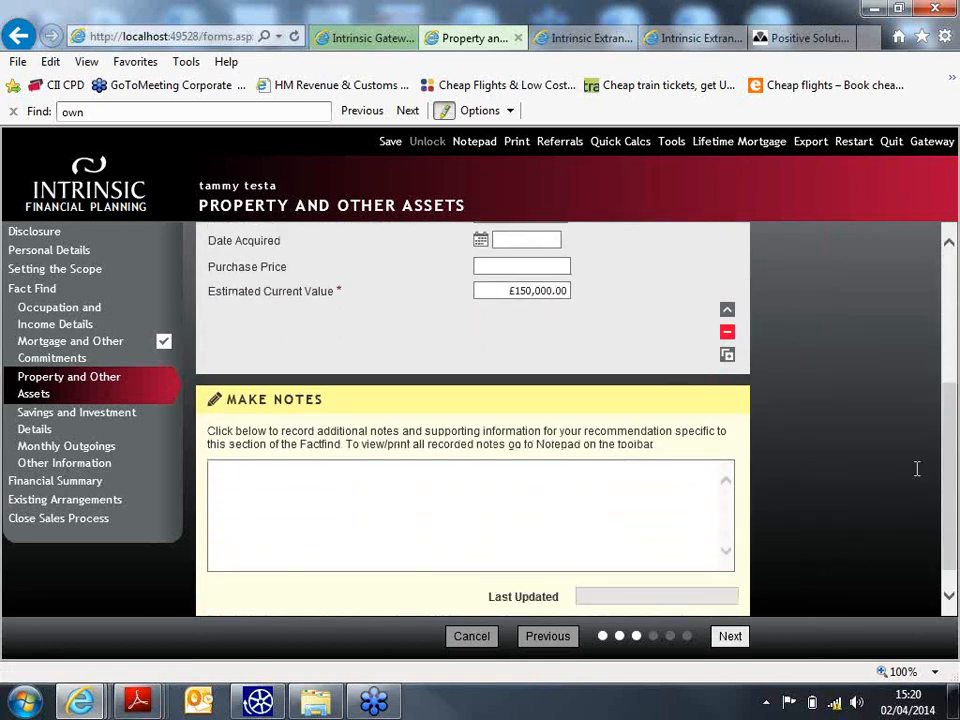
drag(953, 482, 951, 340)
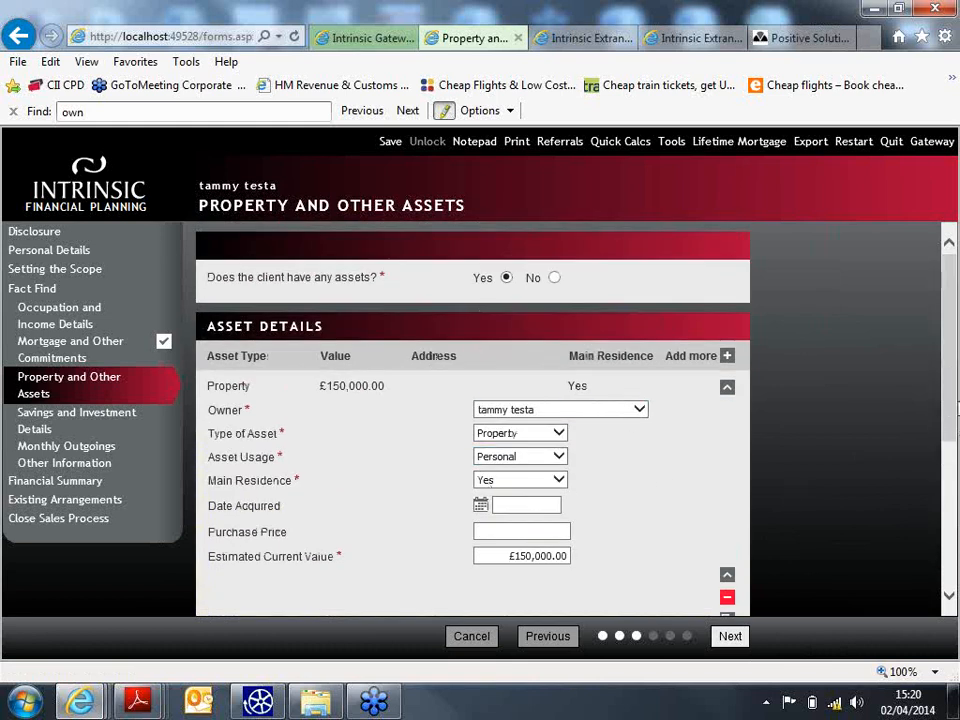
drag(951, 401, 953, 448)
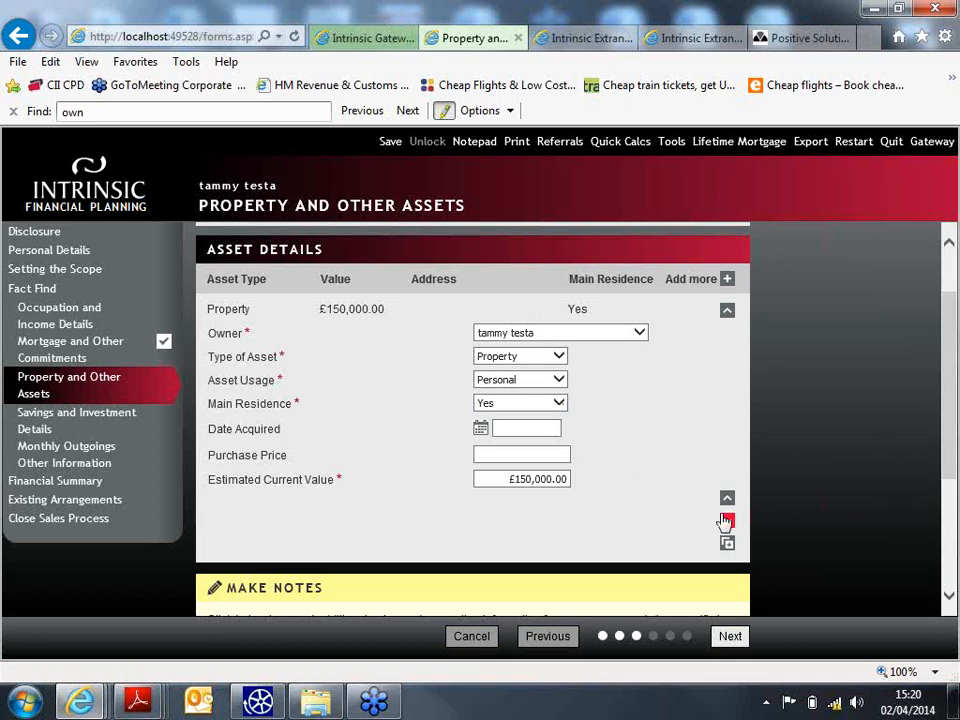
click(735, 640)
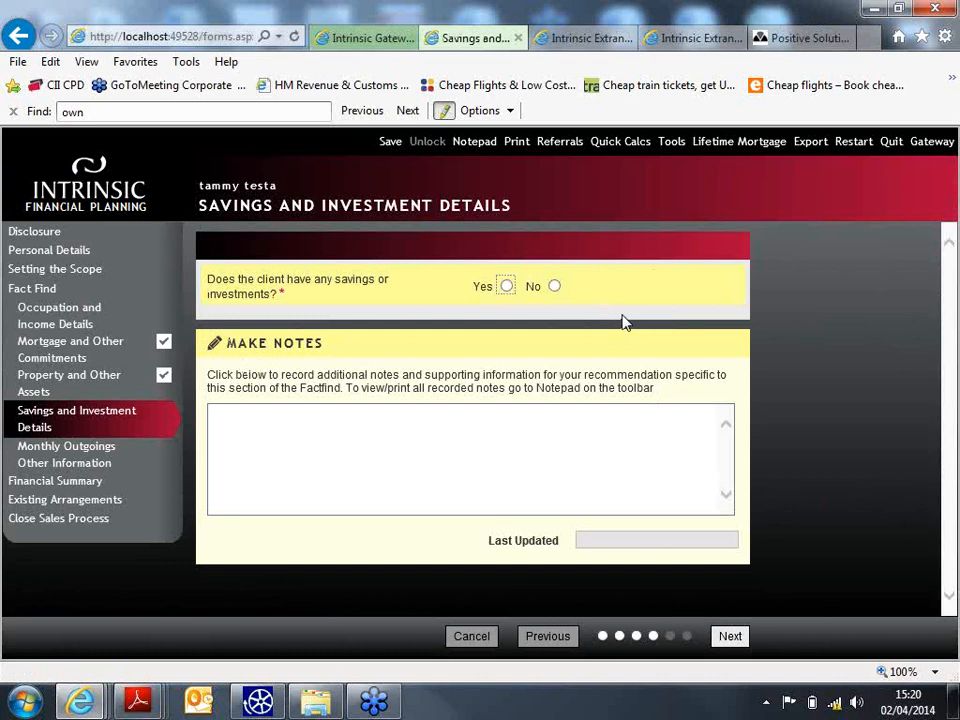
- Add a client-owned Bank Account savings entry, Bank - Instant Access, with Natwest
click(507, 286)
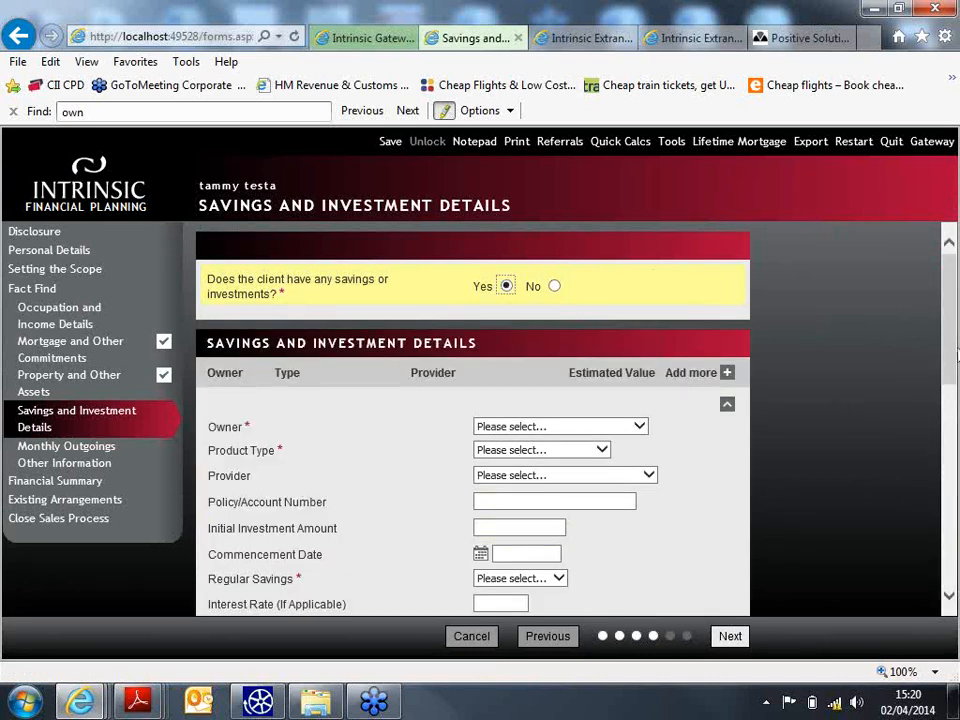
drag(955, 321, 957, 385)
scroll(957, 385, up, 1)
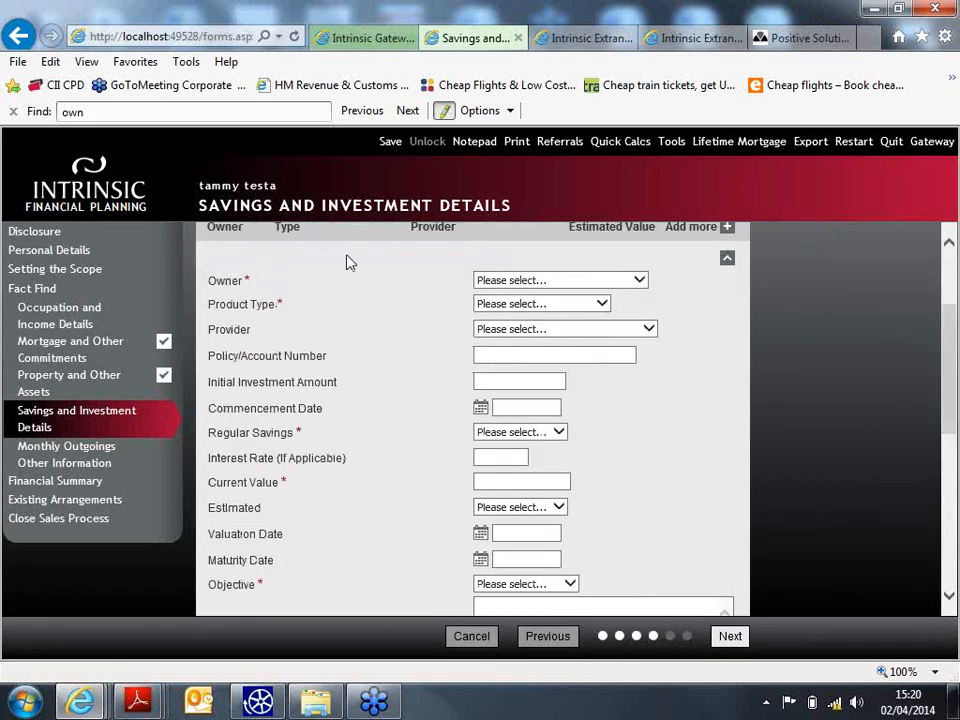
click(536, 281)
click(528, 293)
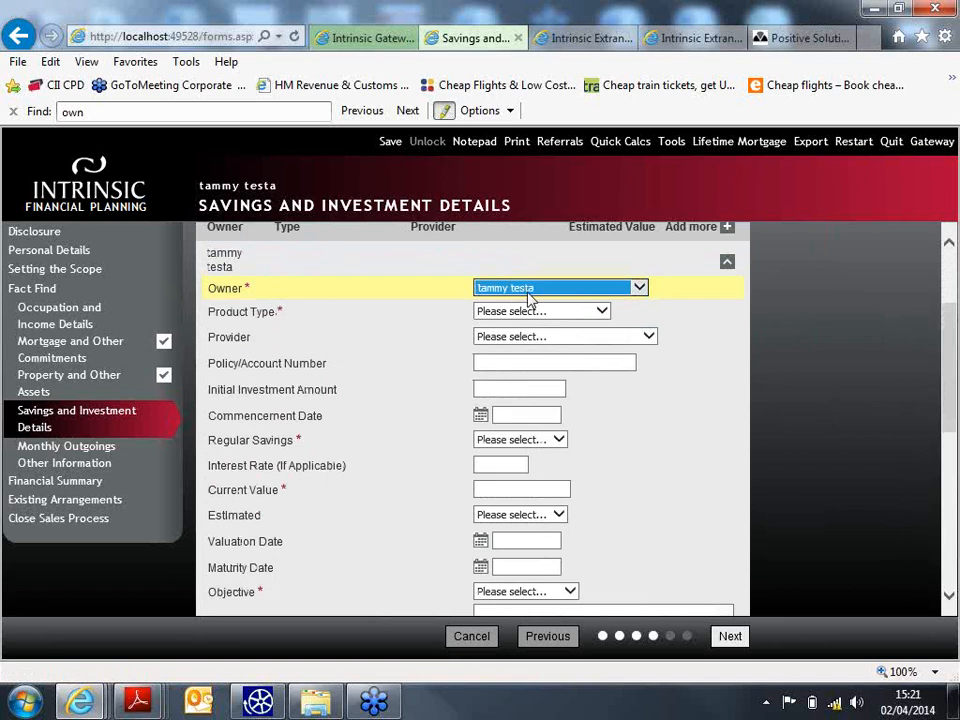
click(525, 312)
click(543, 335)
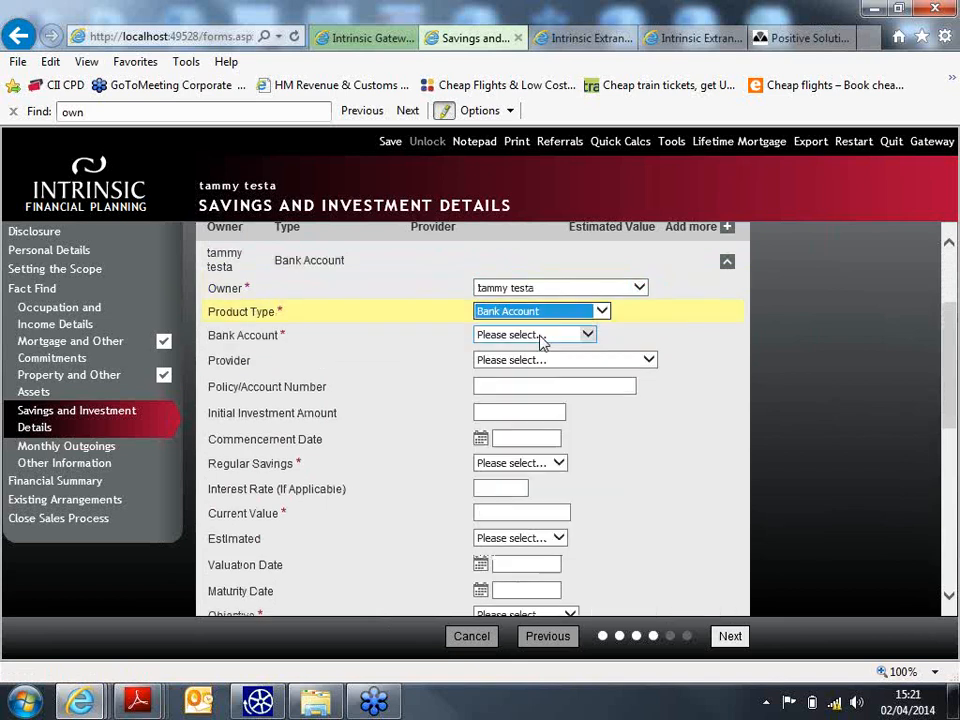
click(540, 336)
click(557, 348)
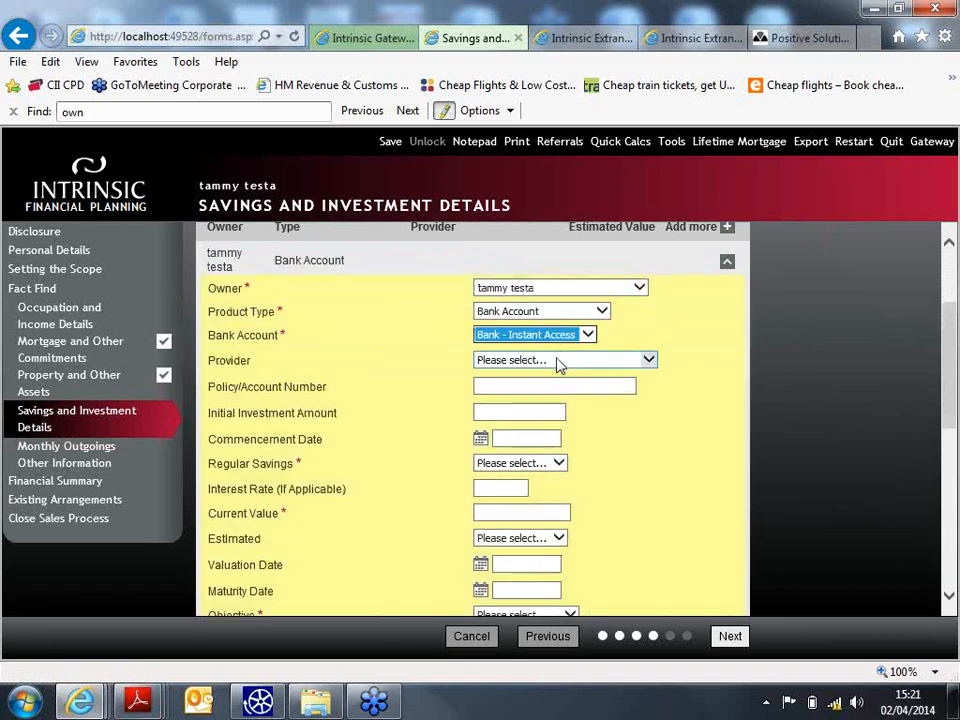
click(560, 360)
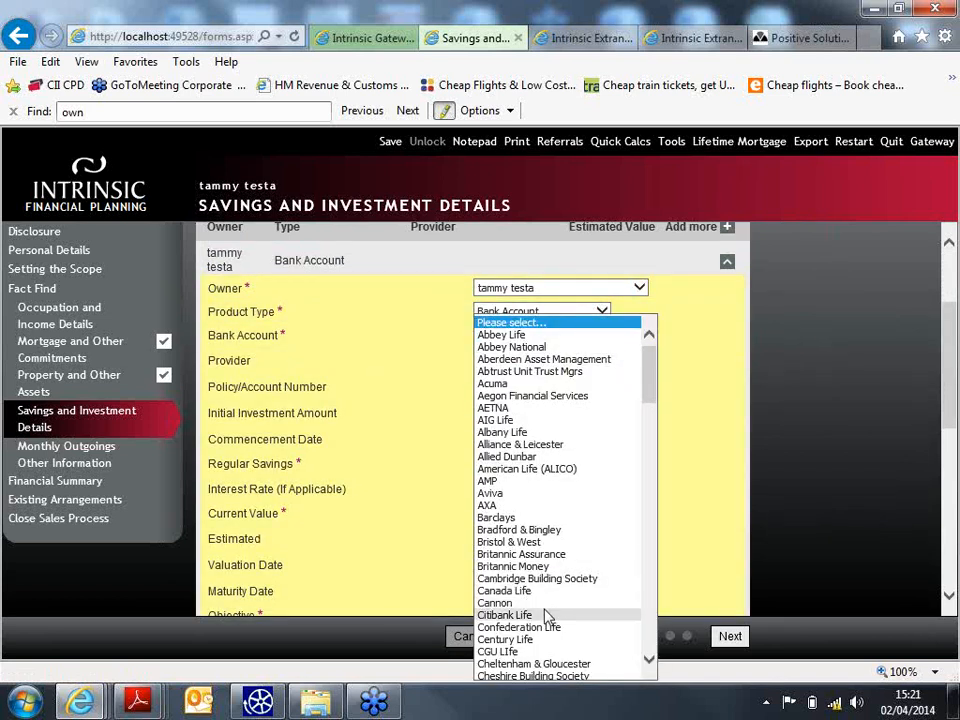
drag(647, 357, 645, 511)
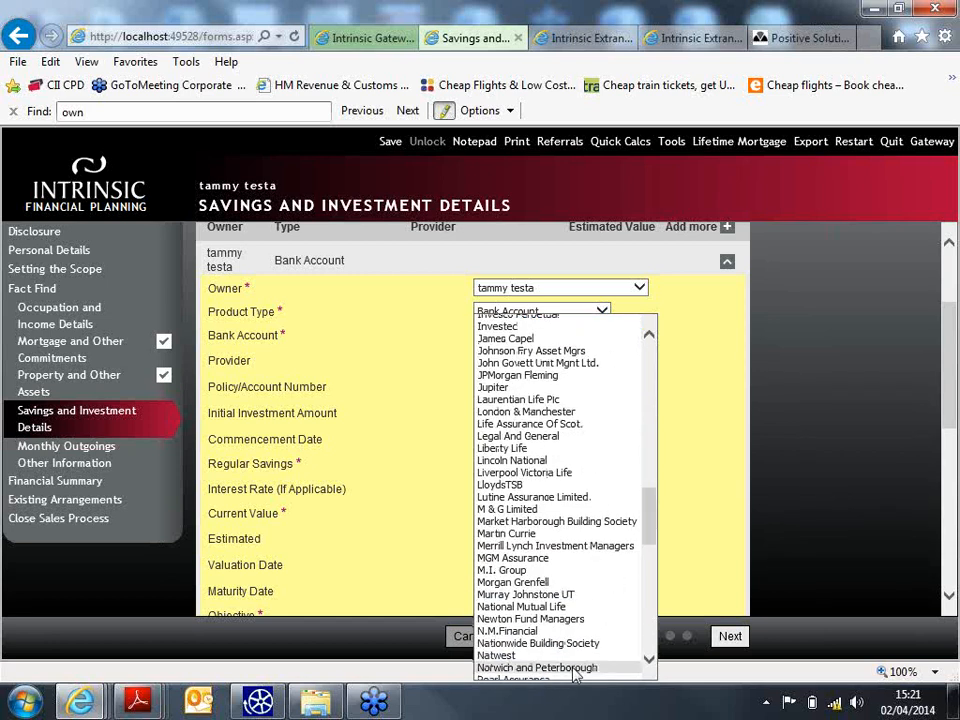
click(505, 655)
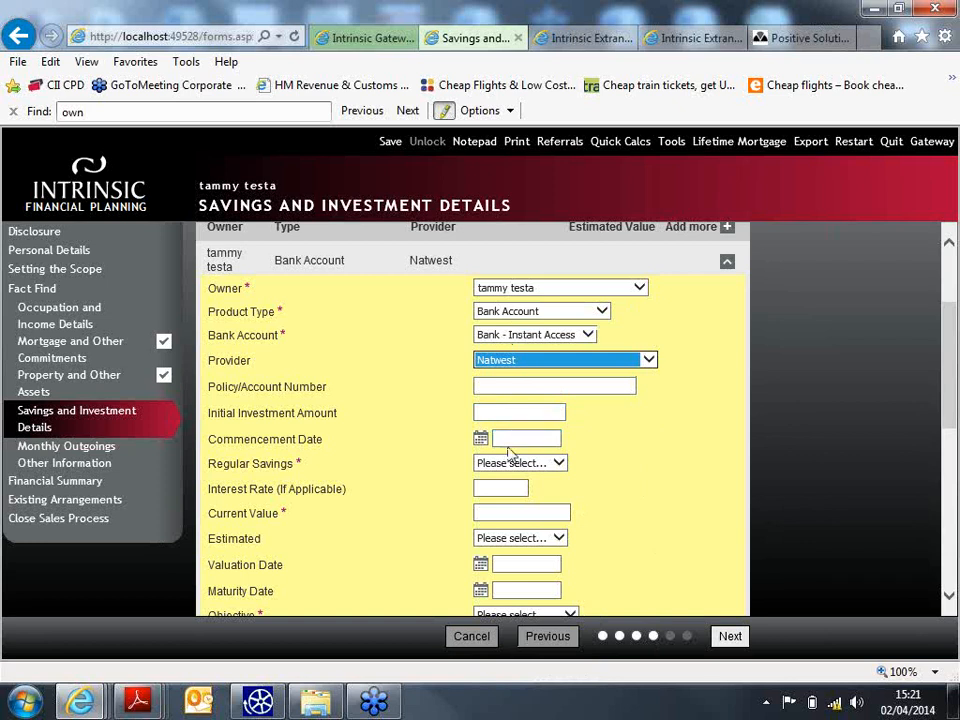
- Set regular savings to No and current value to 30000, not estimated
click(515, 465)
click(508, 487)
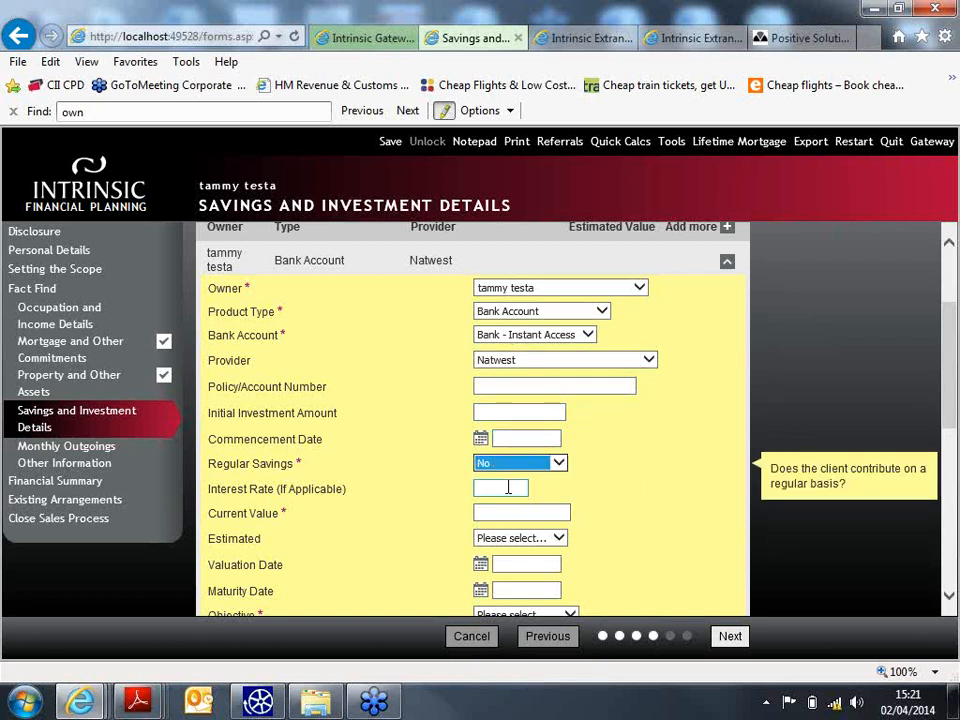
click(508, 487)
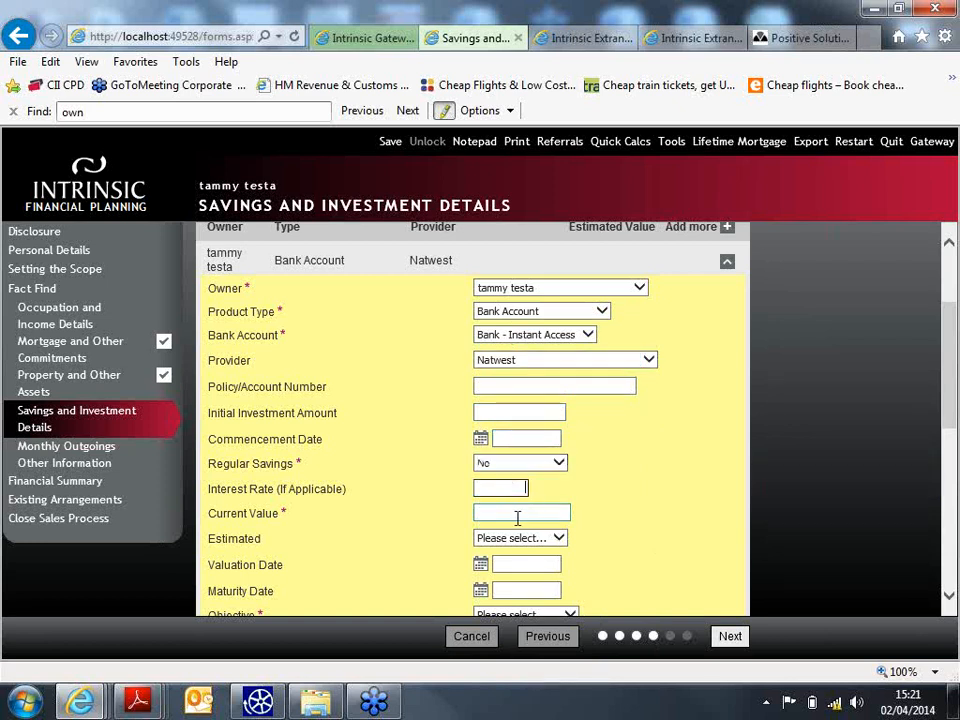
click(519, 513)
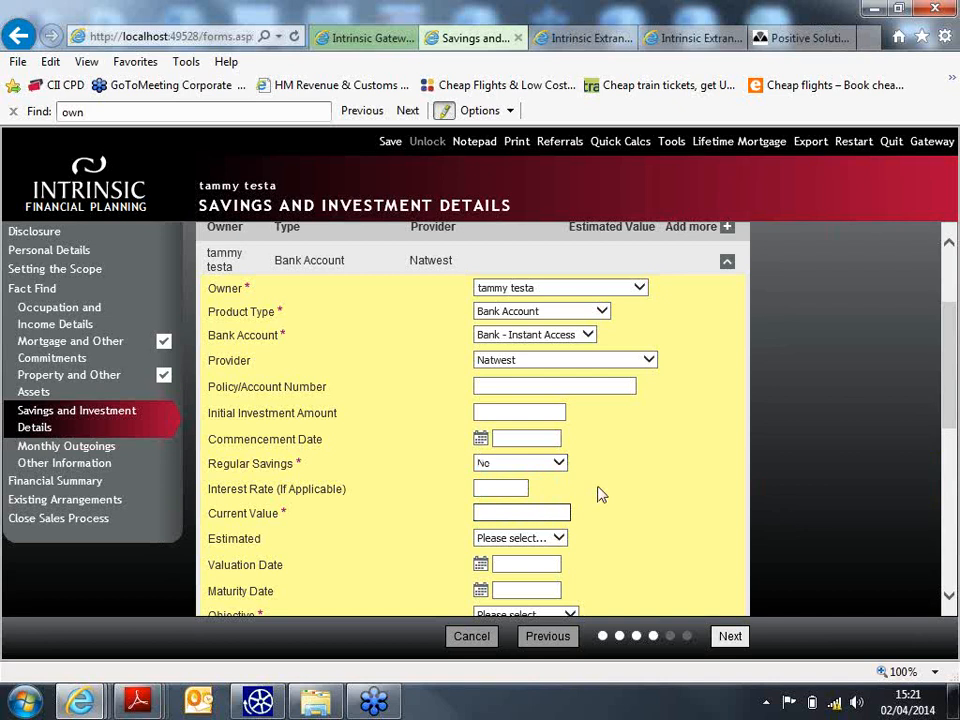
text(30000)
click(558, 538)
click(500, 562)
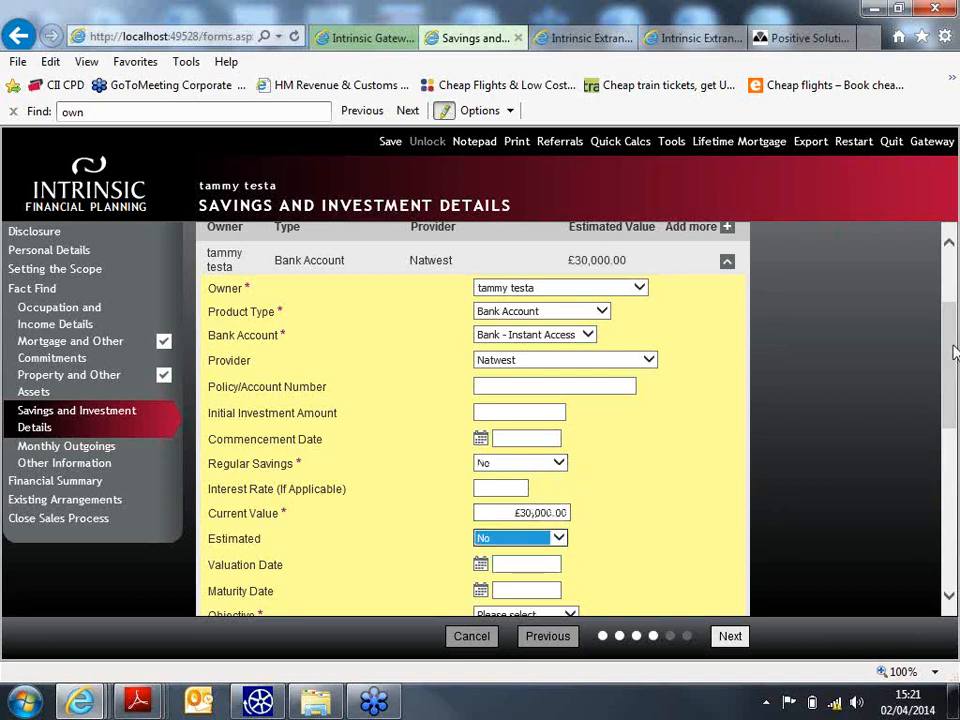
drag(955, 352, 952, 420)
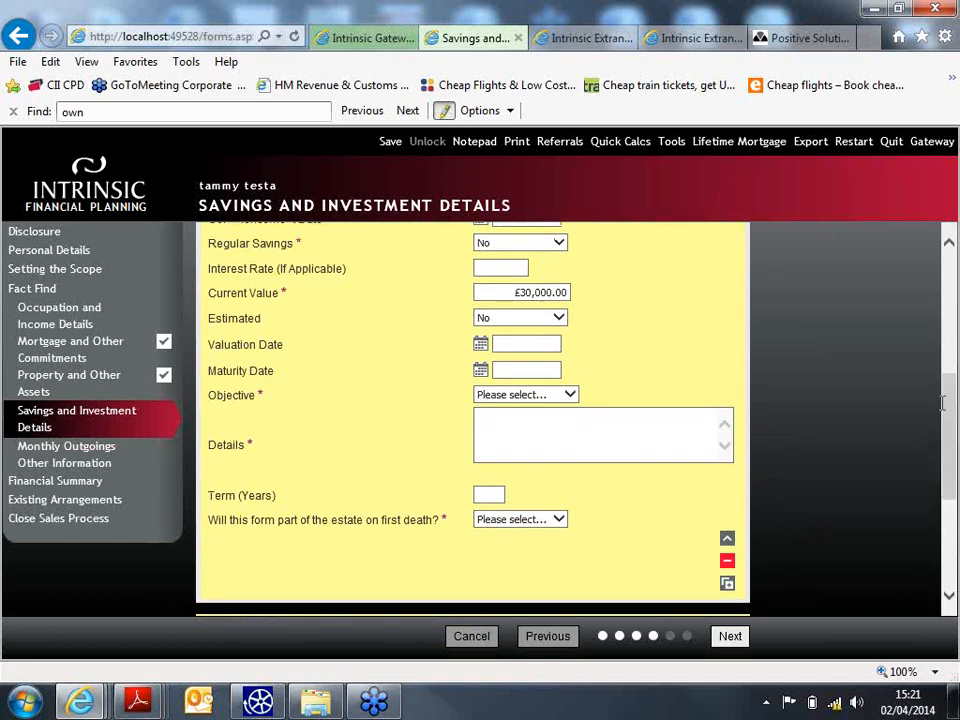
- Give the Natwest entry objective Ready cash, details 'instant access cash built up from income', estate Yes
click(569, 396)
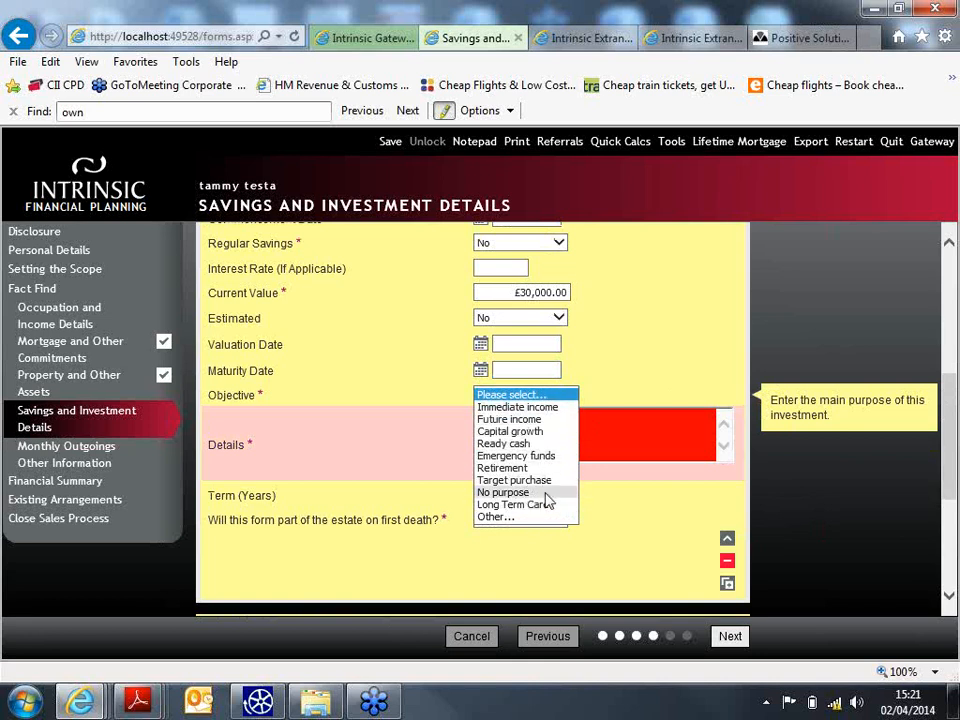
click(553, 444)
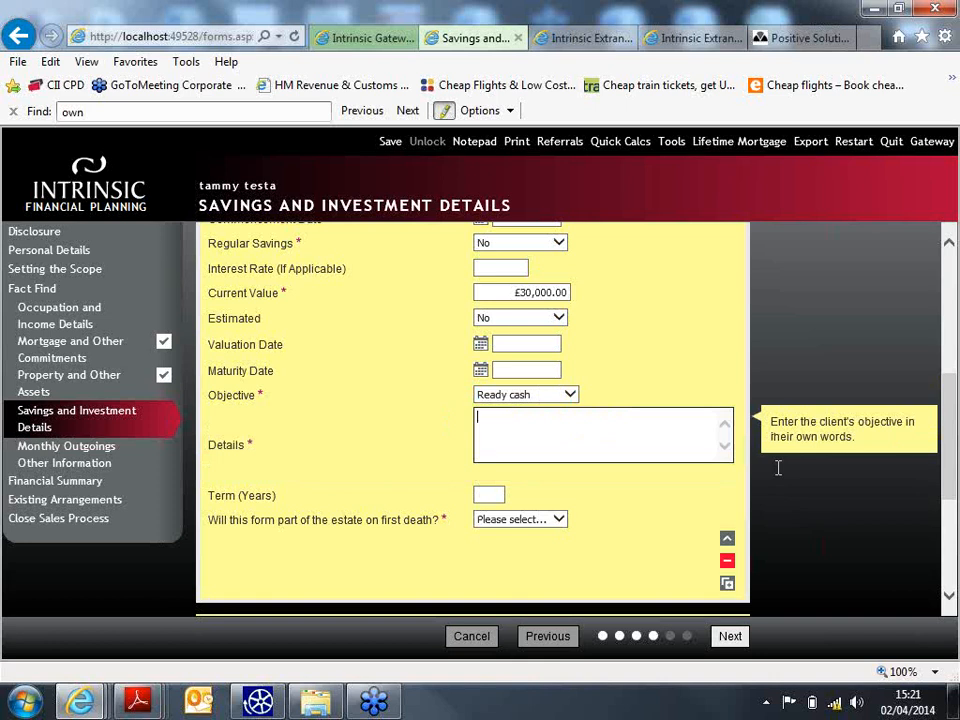
text(instant access cash built up from)
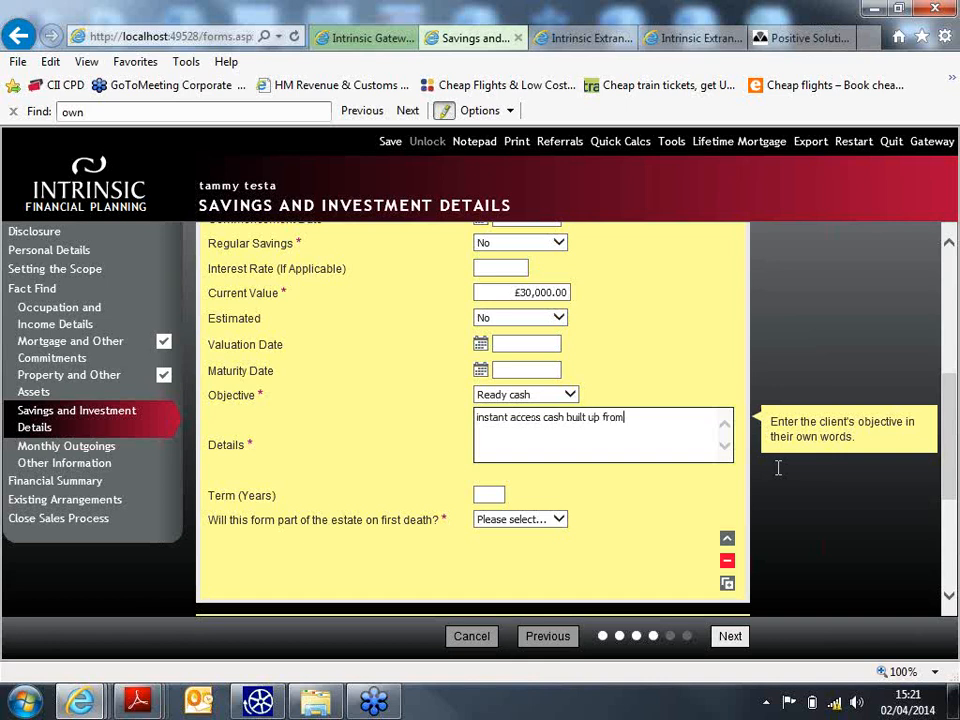
text( income)
click(484, 493)
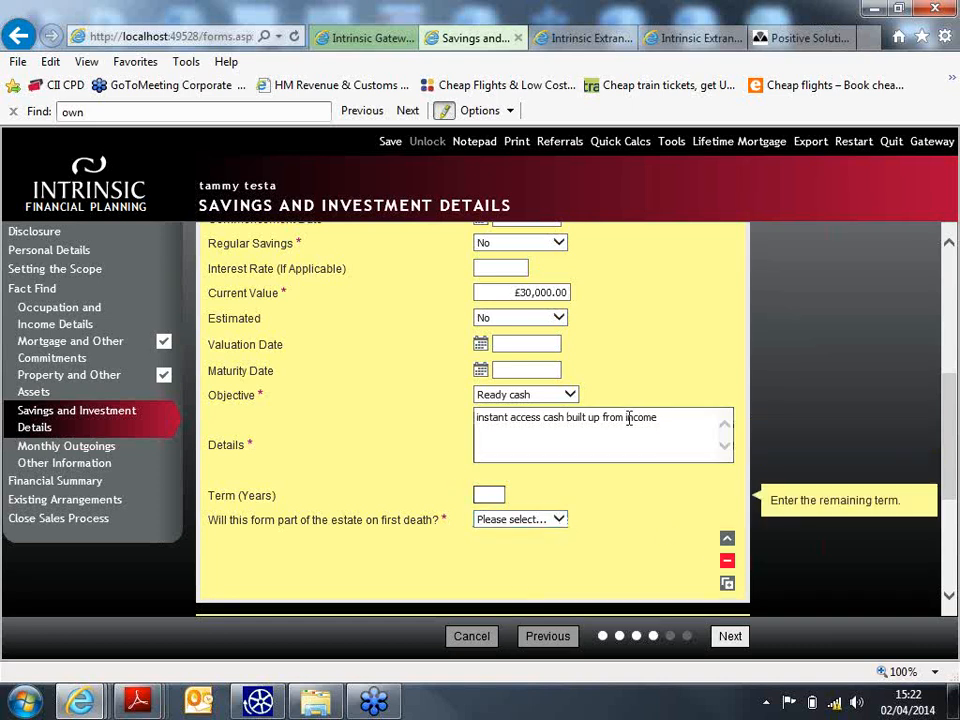
click(543, 521)
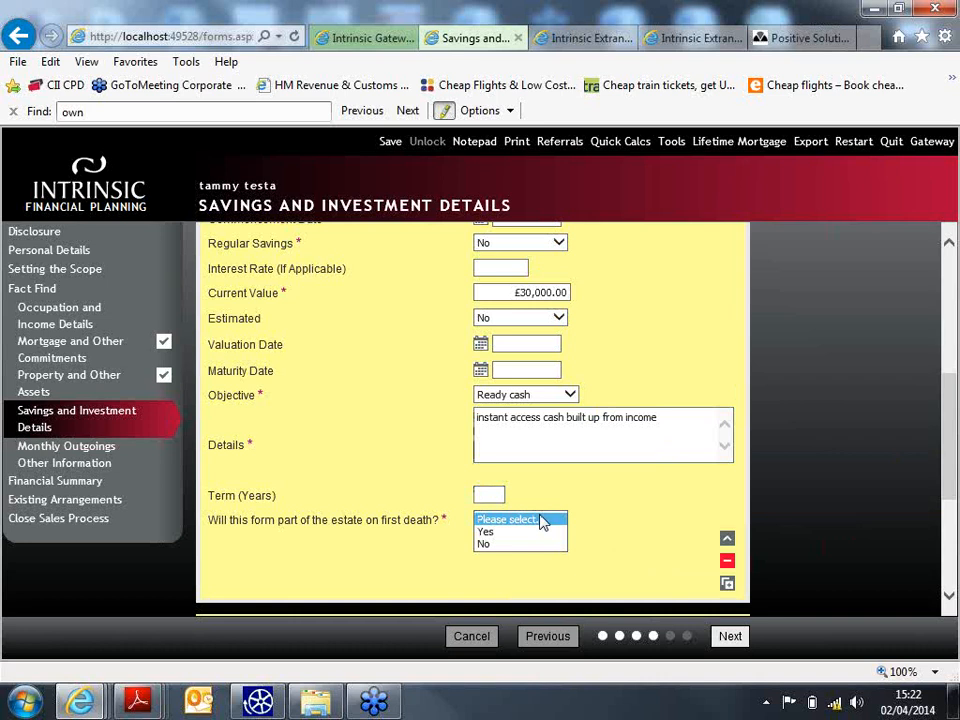
click(487, 531)
scroll(957, 465, down, 3)
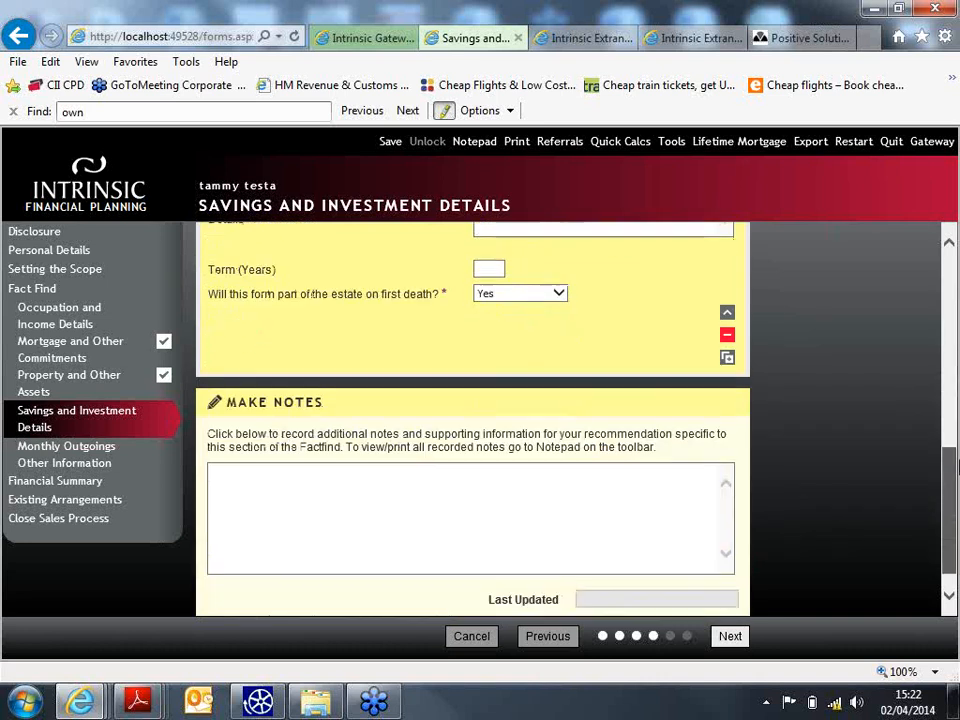
- Enter 1000 as Other monthly outgoings and continue to Other Information
click(730, 636)
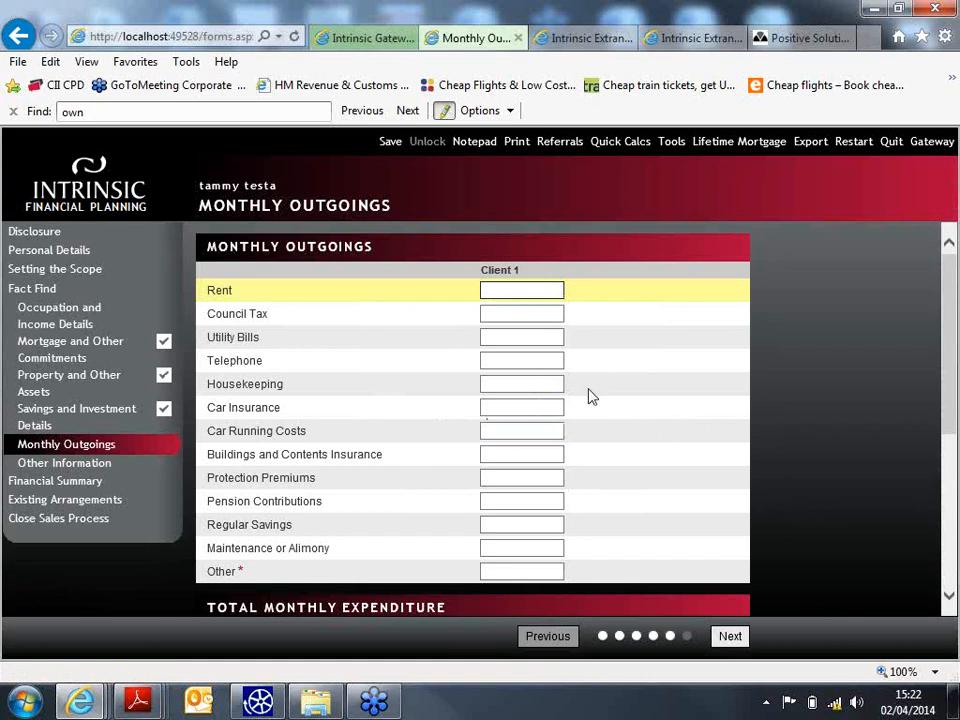
scroll(620, 440, down, 1)
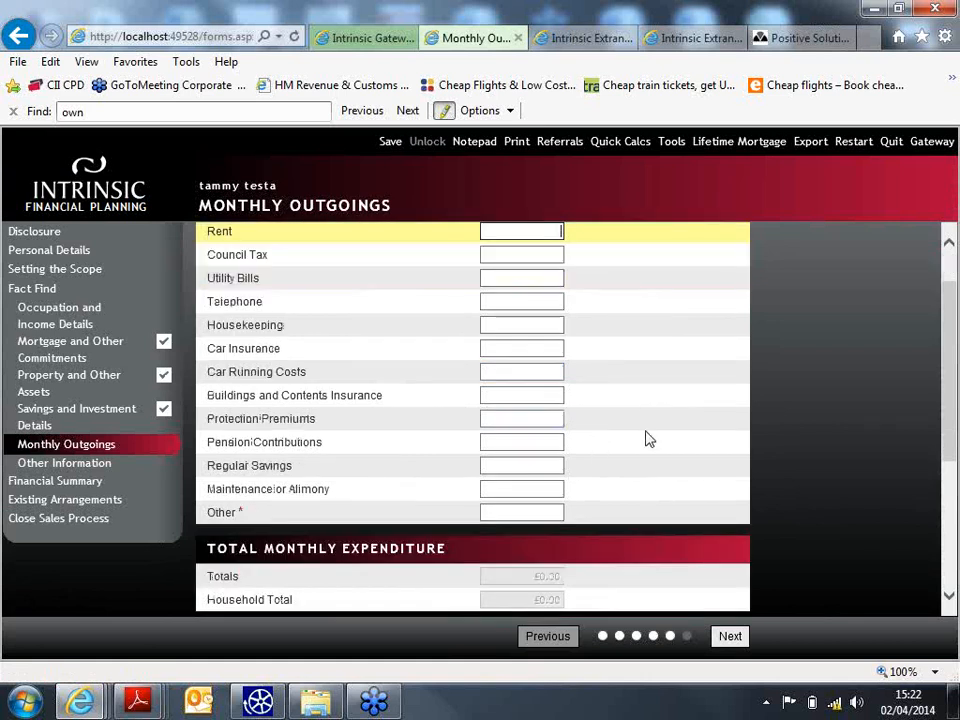
scroll(630, 432, up, 1)
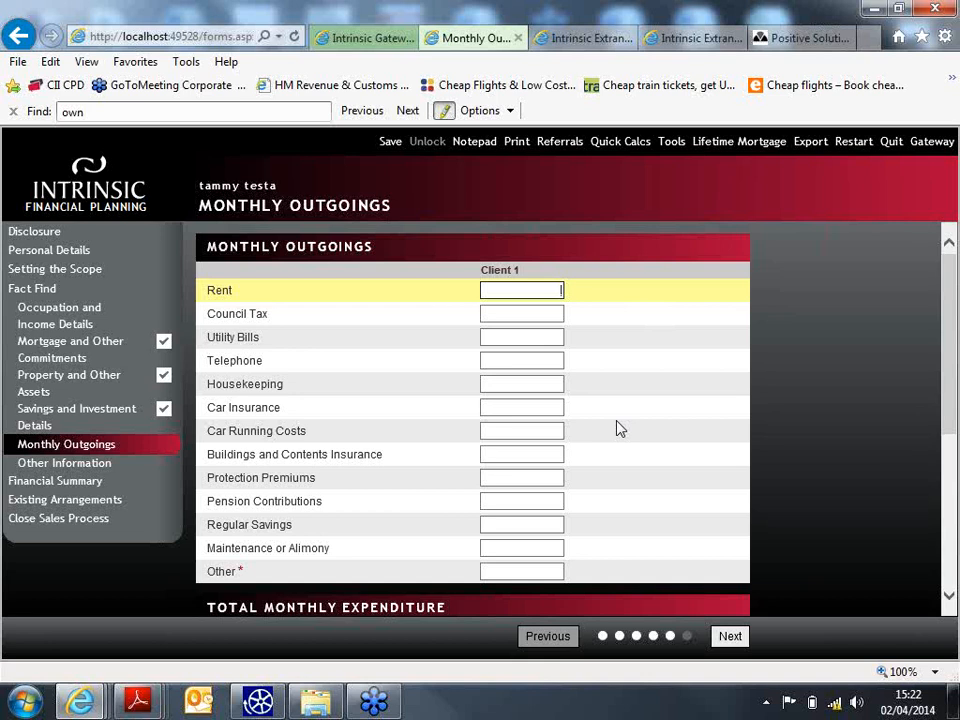
click(553, 570)
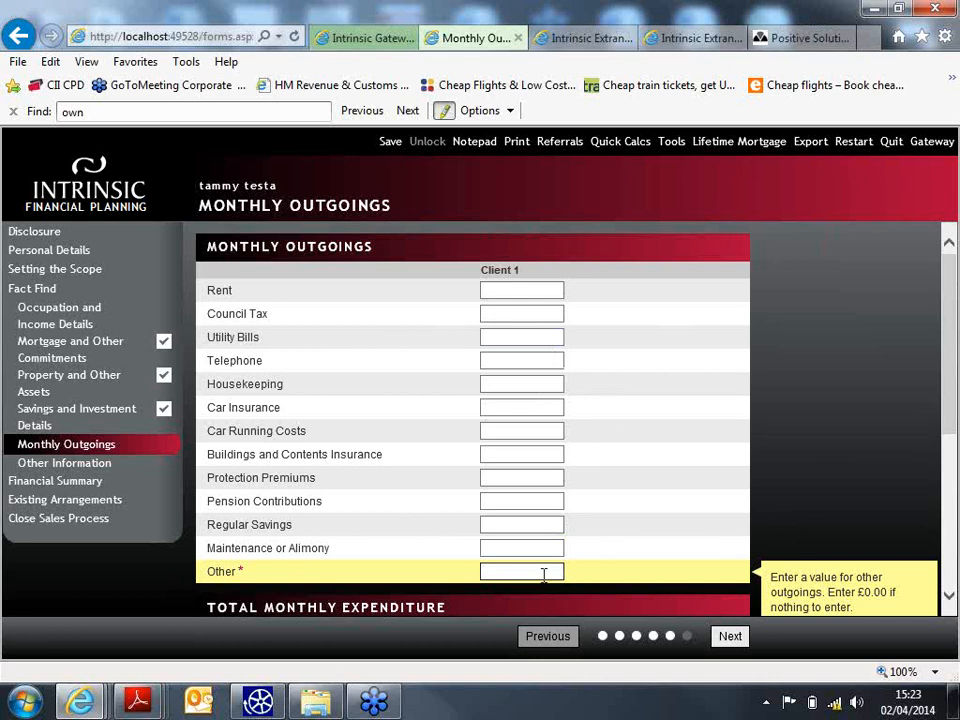
text(1000)
scroll(955, 366, down, 3)
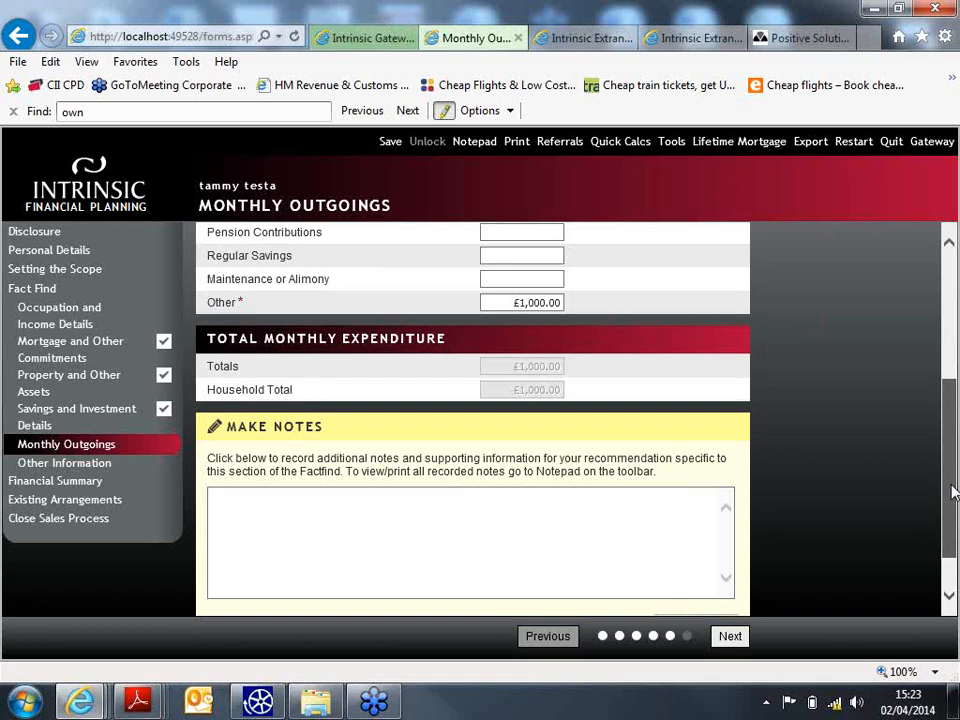
click(730, 637)
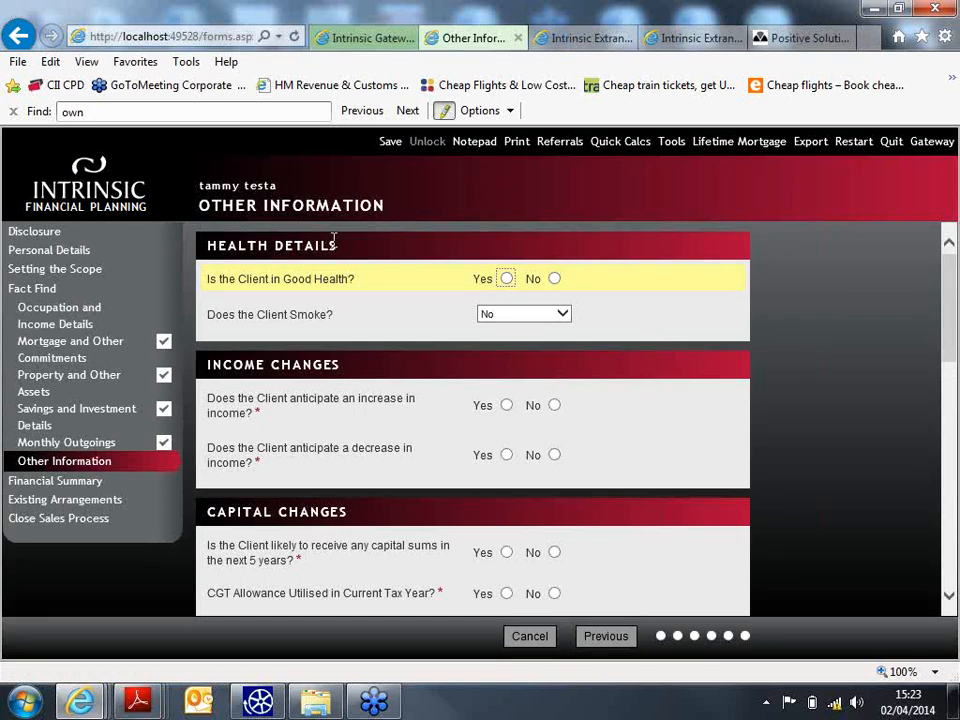
- Mark the client in good health; answer No to income changes, capital sums and CGT allowance
click(507, 279)
scroll(932, 381, down, 2)
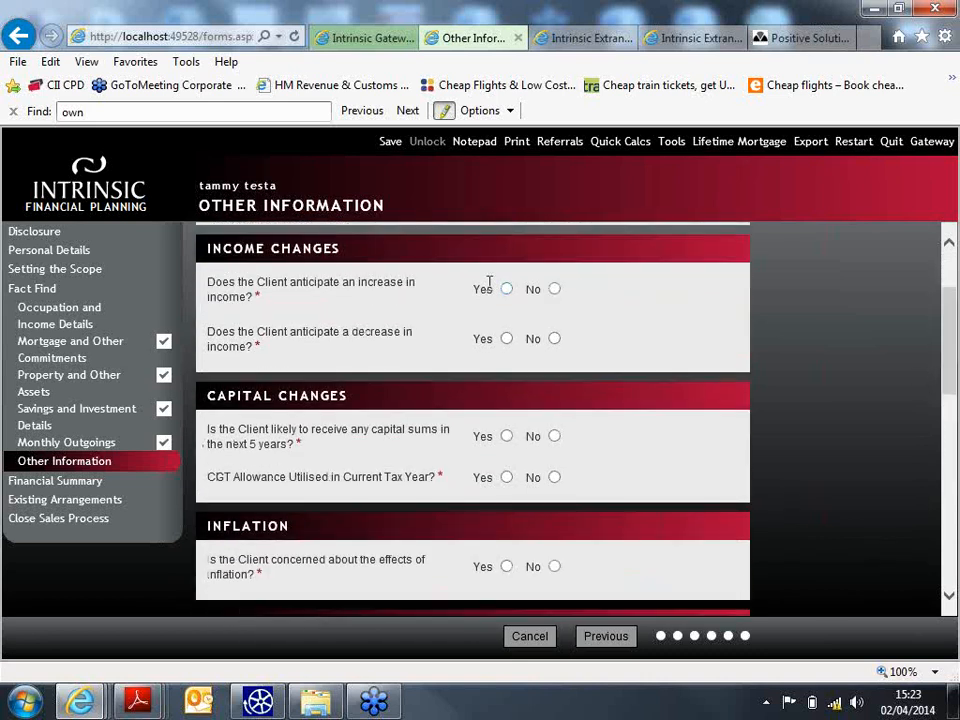
click(554, 290)
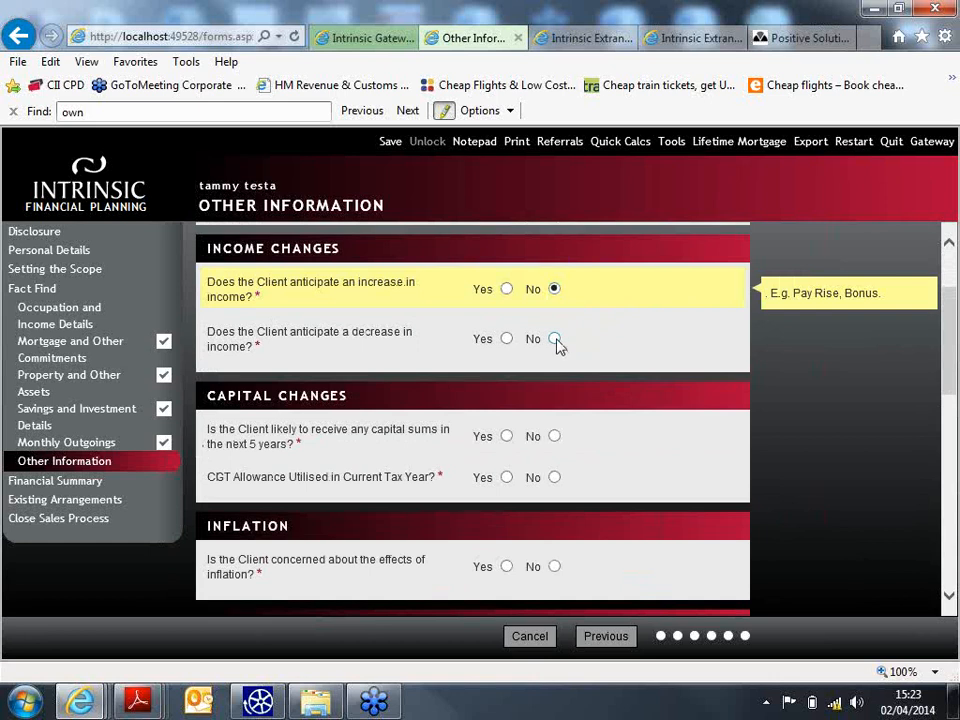
click(554, 339)
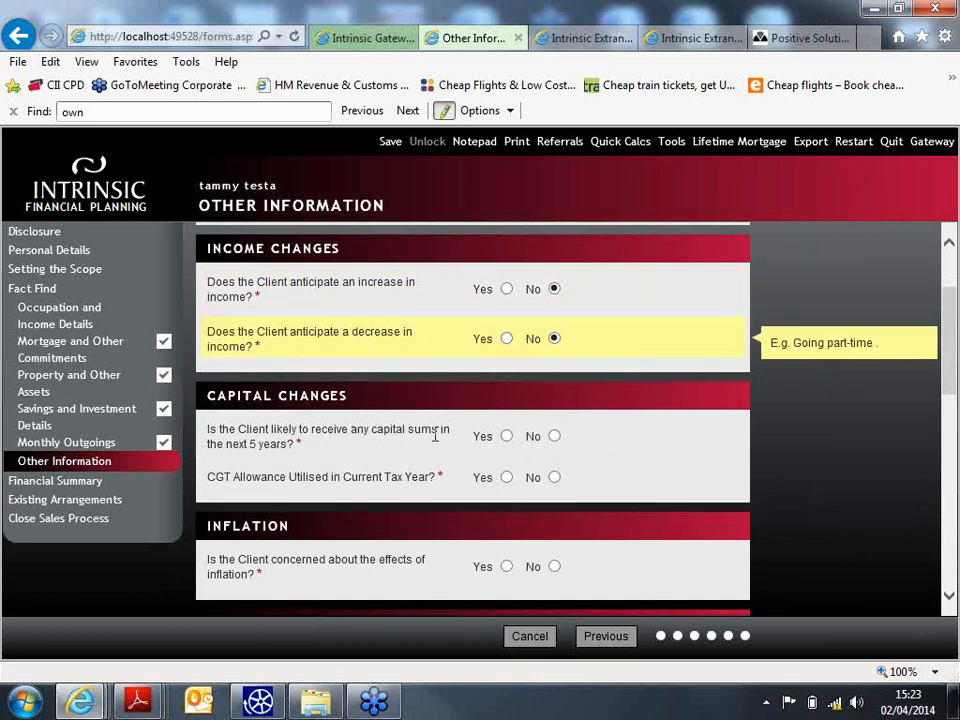
click(554, 437)
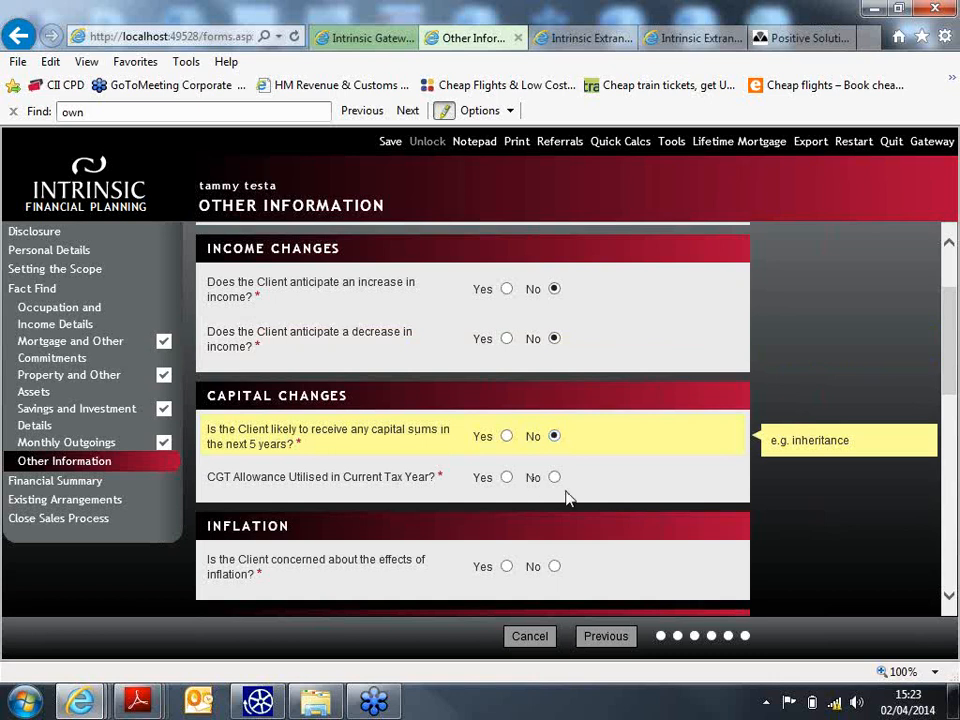
click(555, 478)
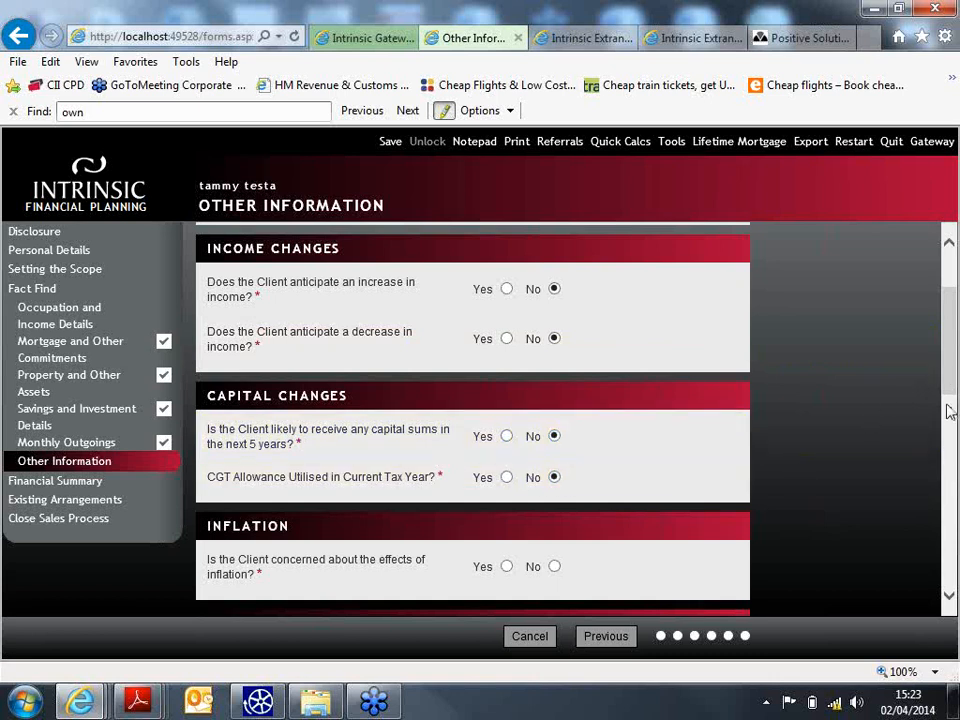
drag(949, 396, 942, 474)
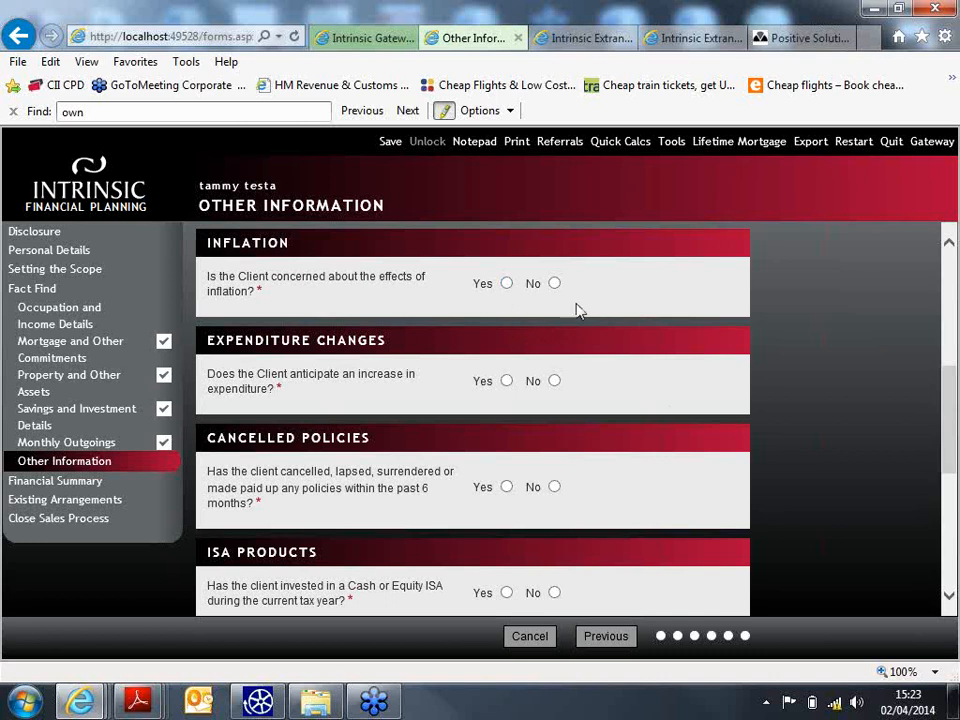
- Answer No to inflation, expenditure increase, cancelled policies and ISA questions
click(554, 283)
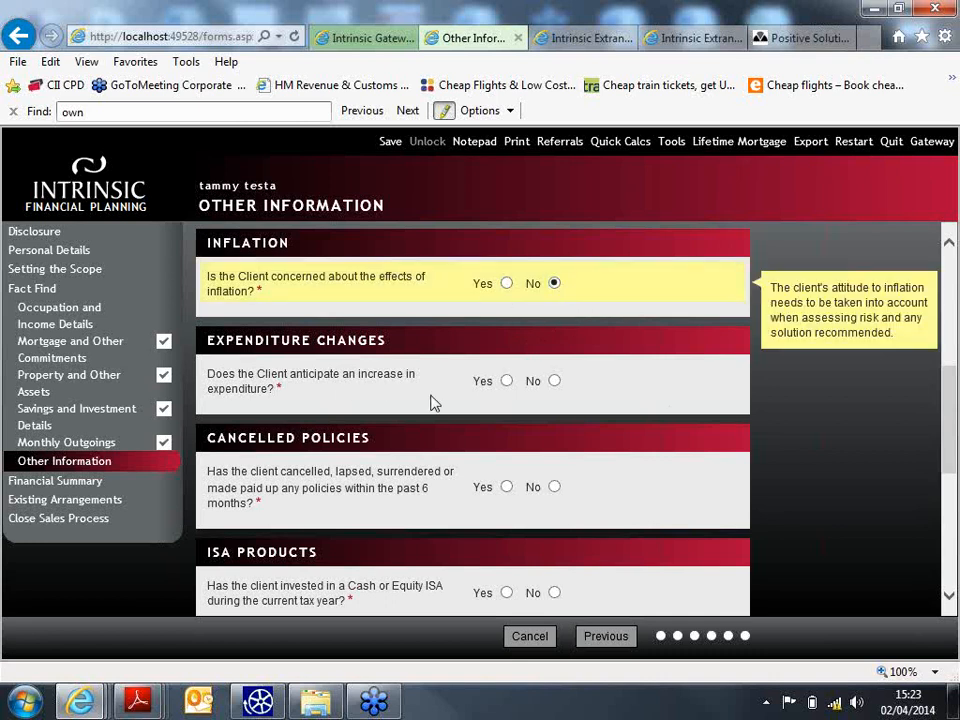
click(556, 381)
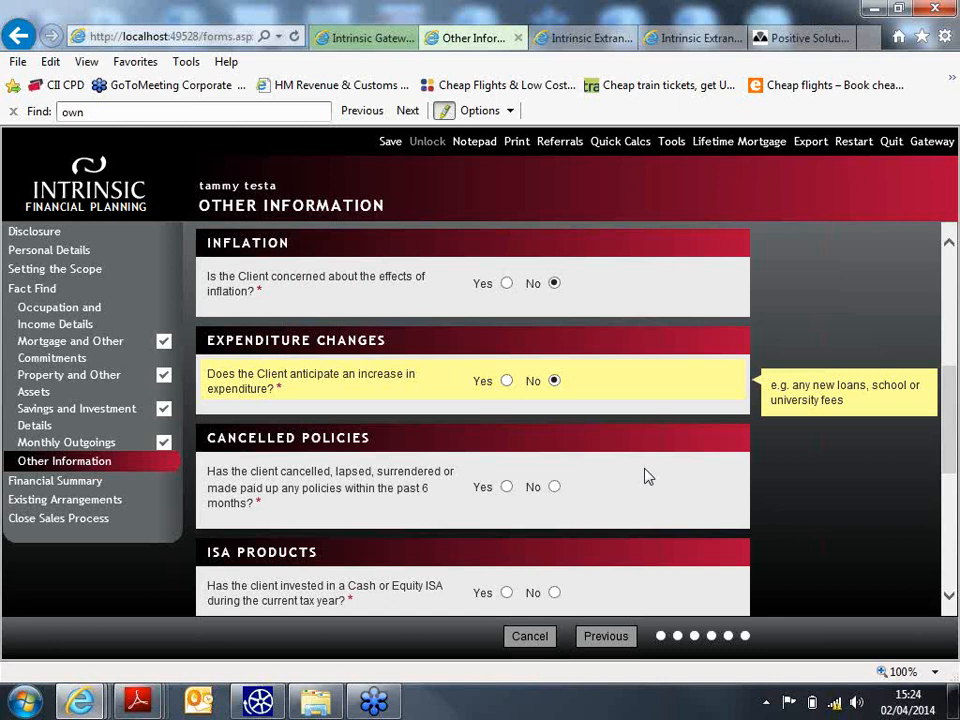
click(554, 486)
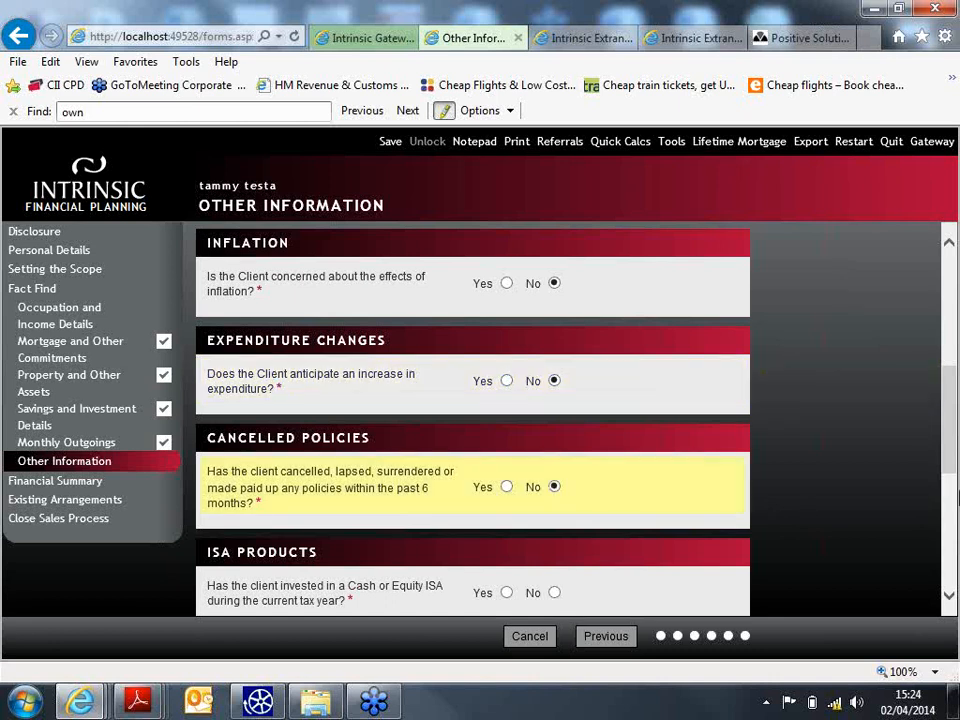
scroll(584, 470, down, 3)
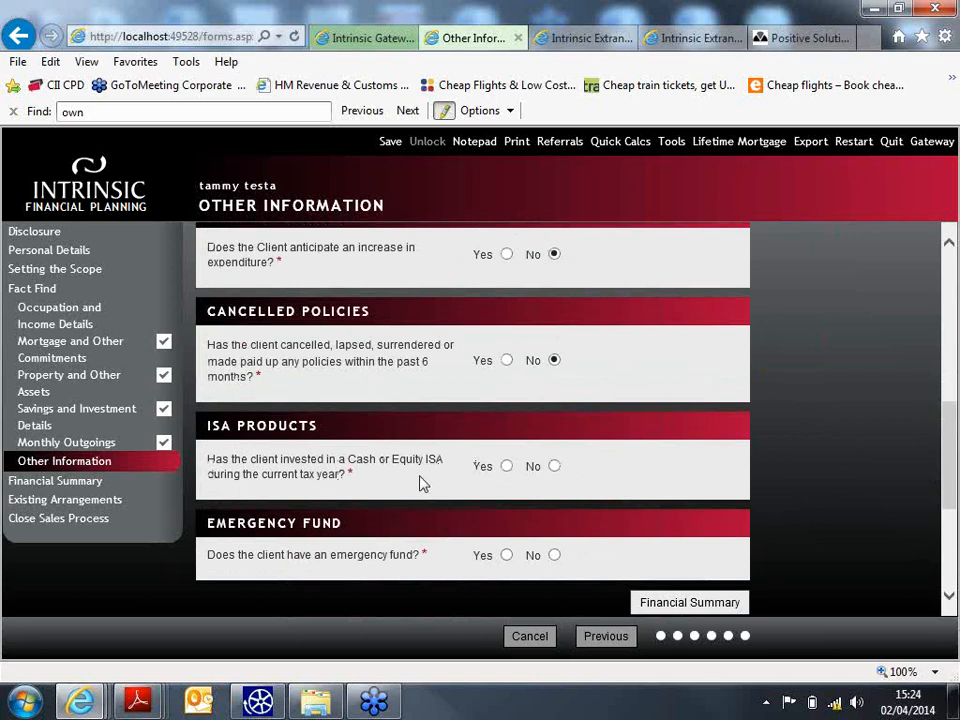
click(554, 467)
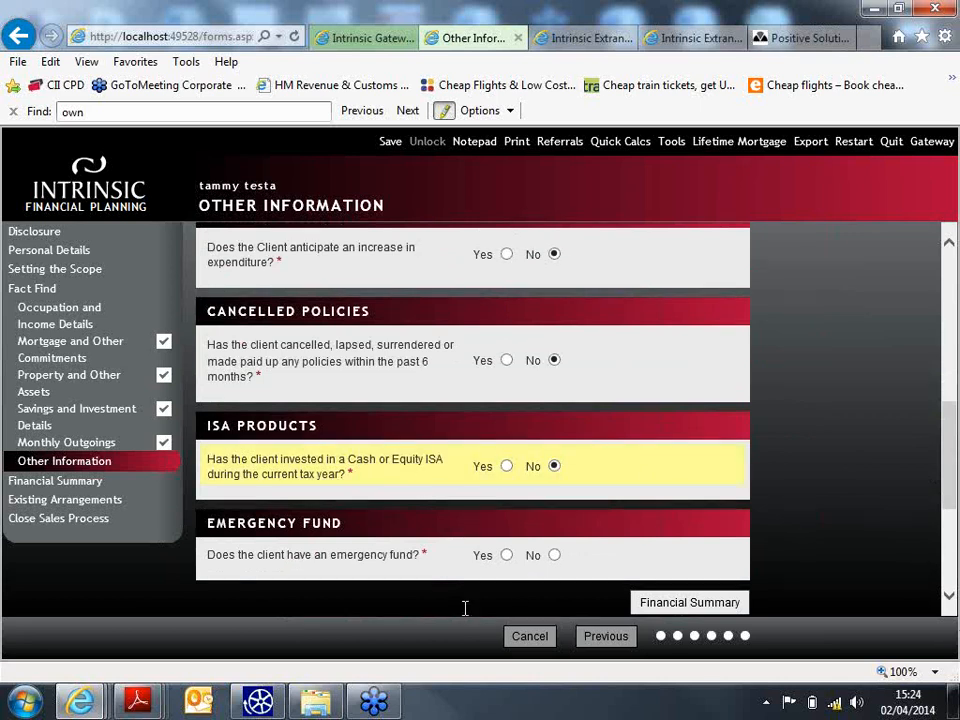
- Record a £30,000 emergency fund held at natwest and go to the Financial Summary
click(506, 555)
drag(953, 463, 949, 514)
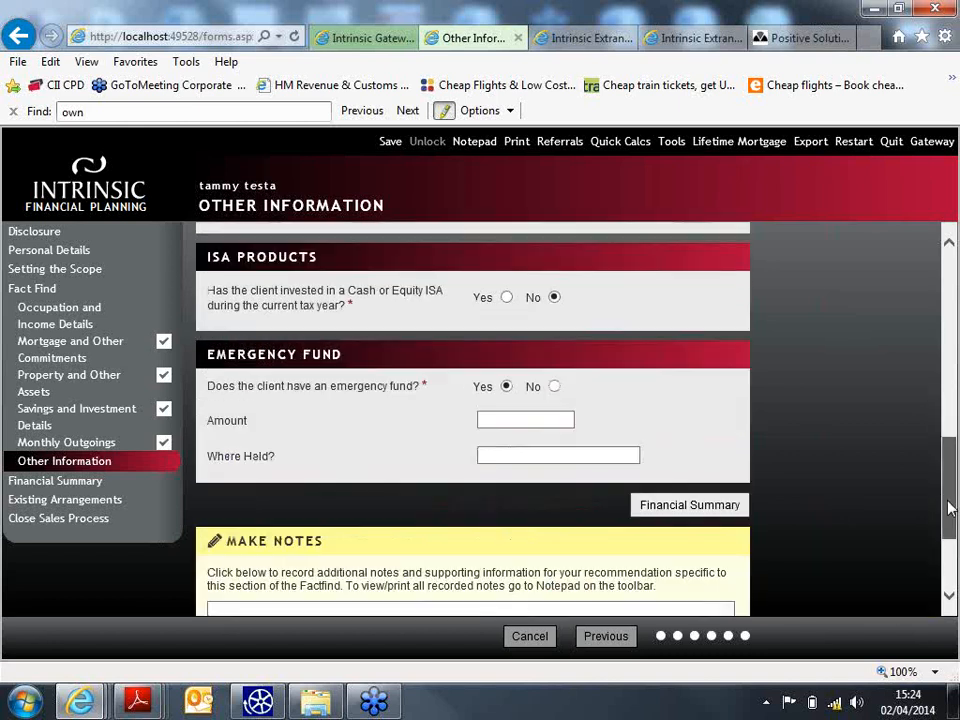
click(572, 373)
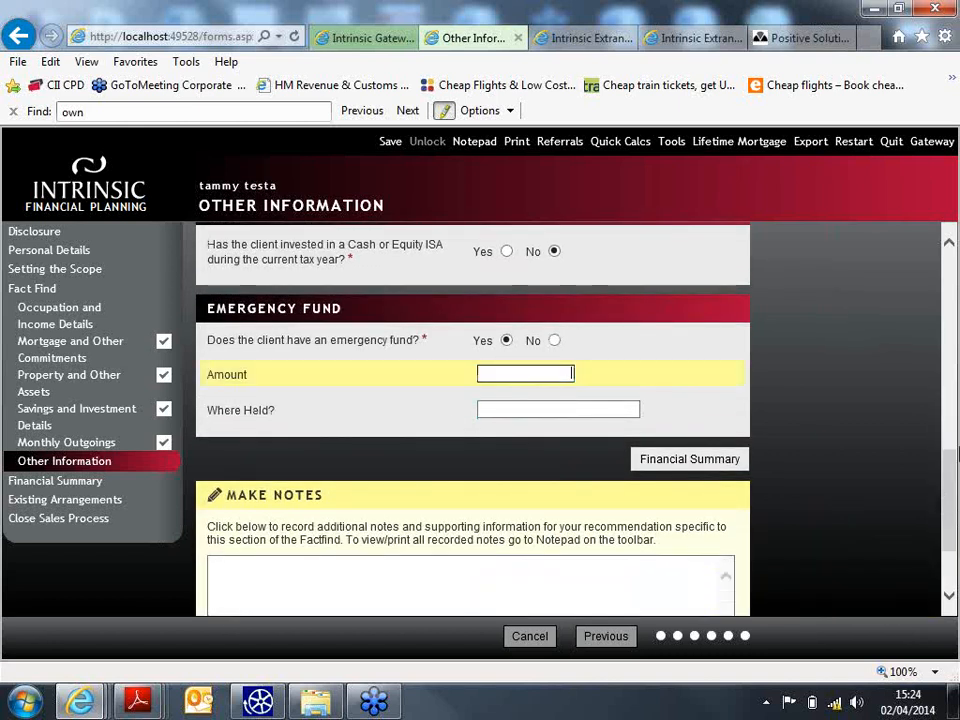
text(30000)
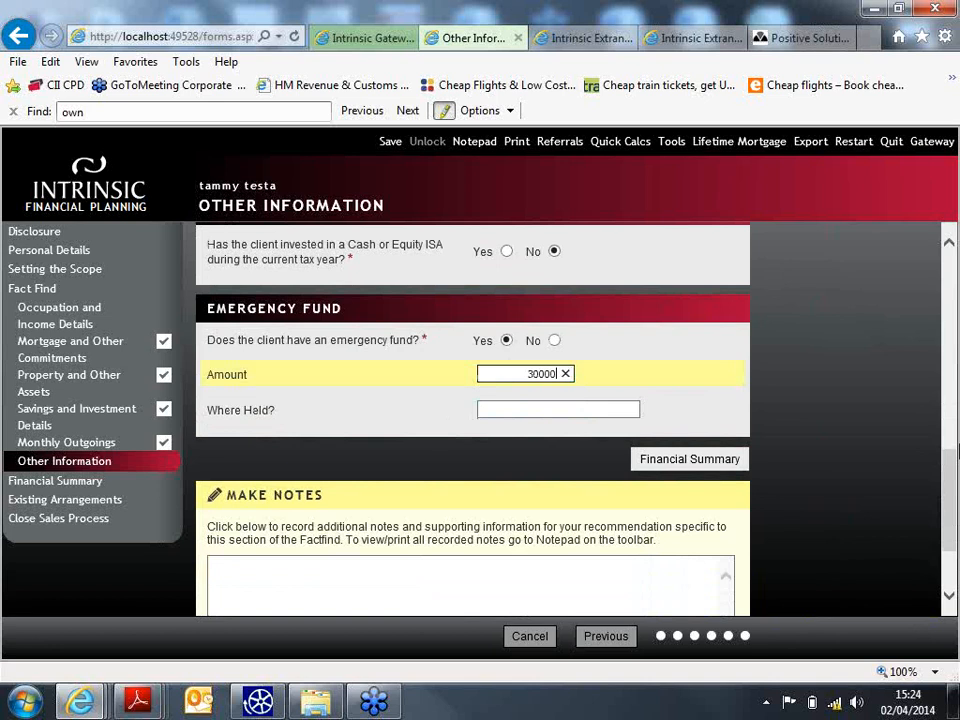
click(568, 405)
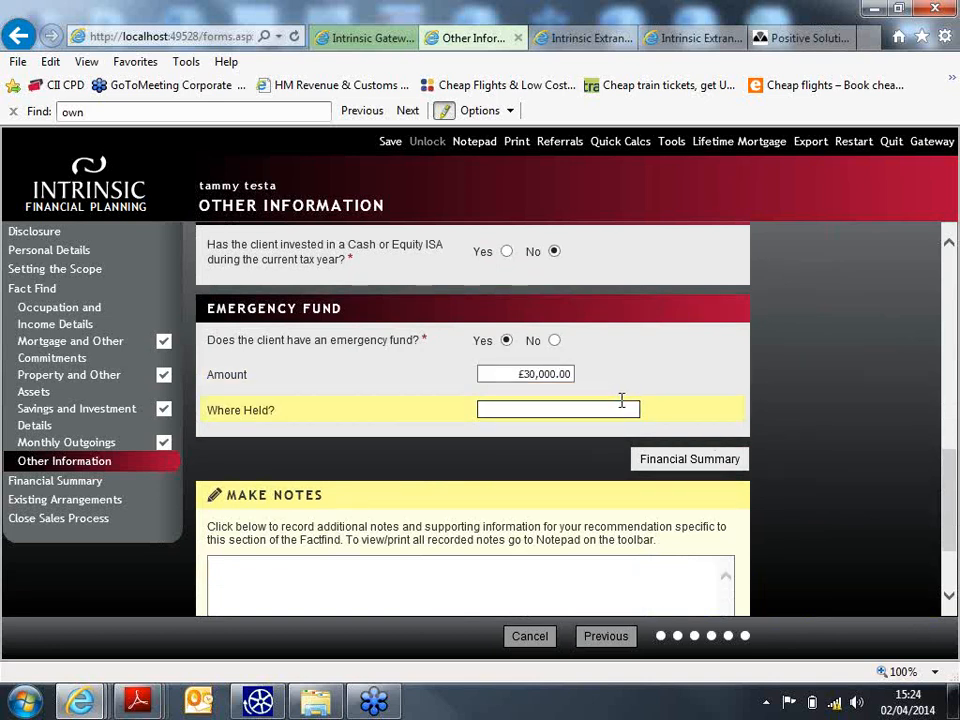
text(natwest)
click(682, 465)
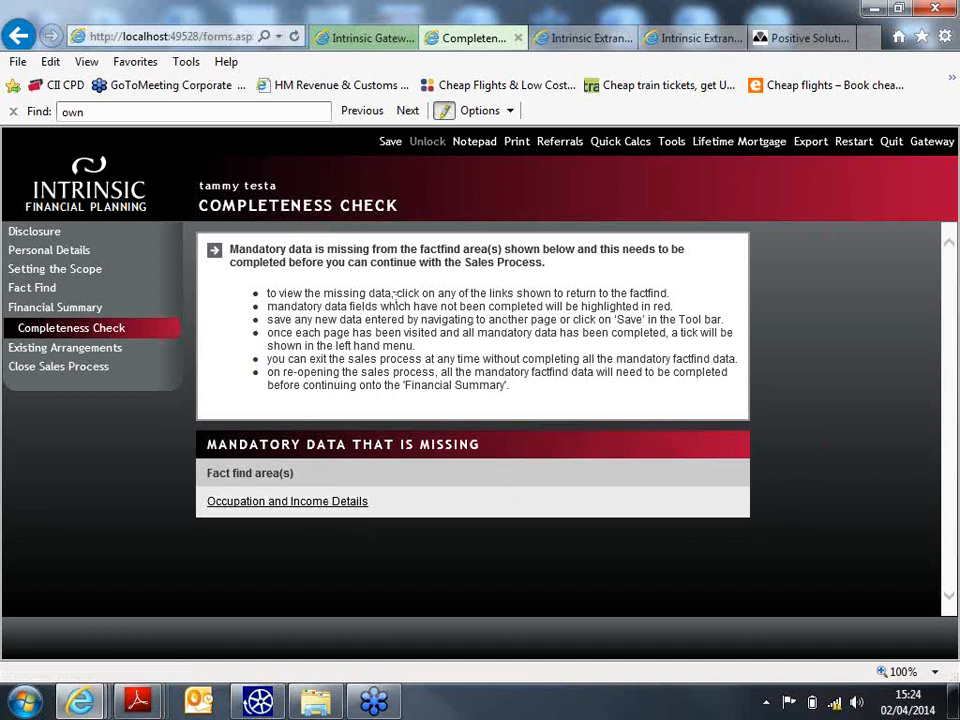
- Delete the blank income row in Occupation and Income Details, then view the Financial Summary
click(326, 502)
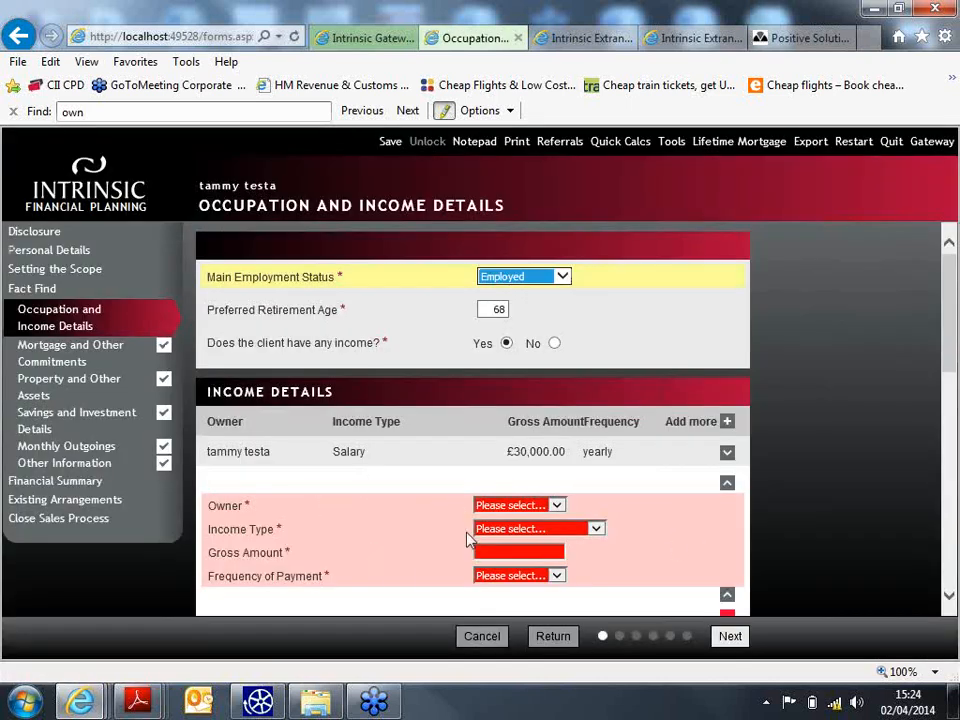
scroll(722, 551, down, 1)
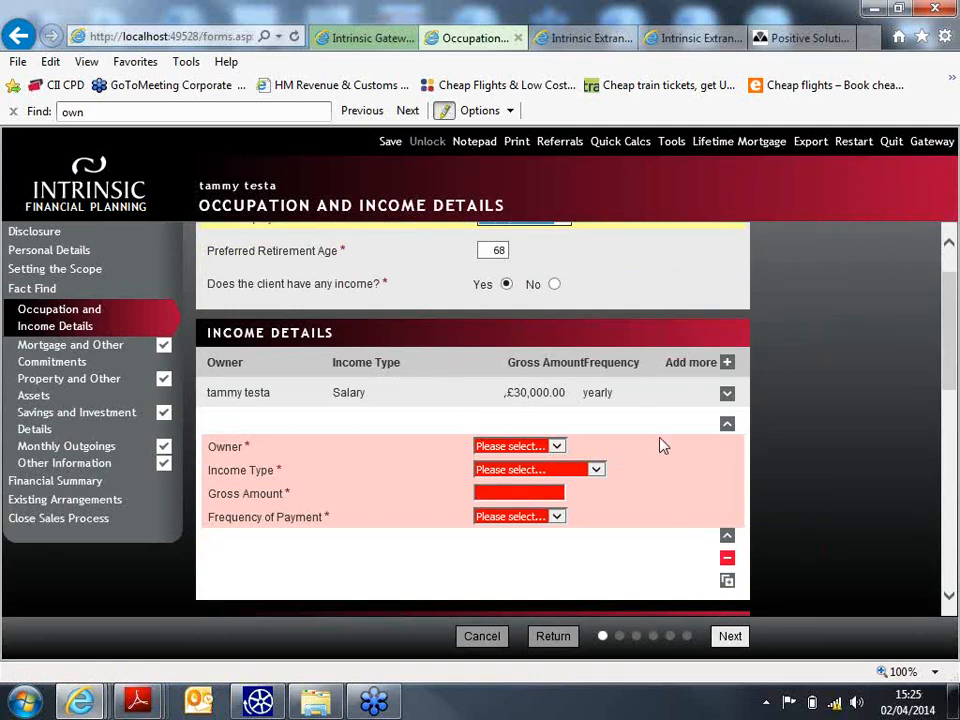
click(728, 561)
click(498, 418)
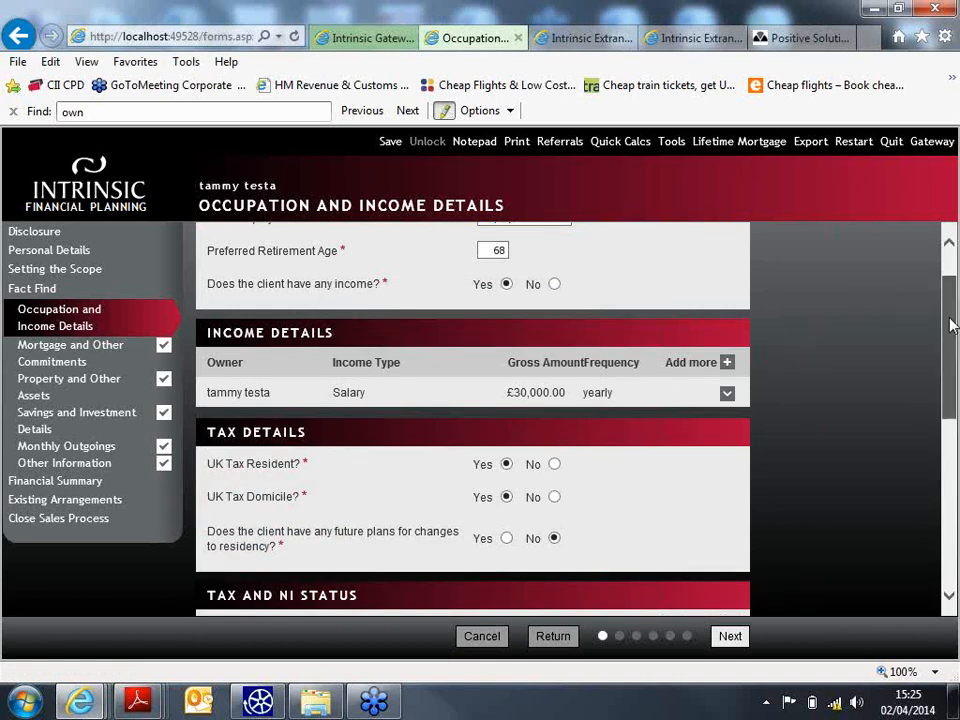
drag(949, 321, 940, 566)
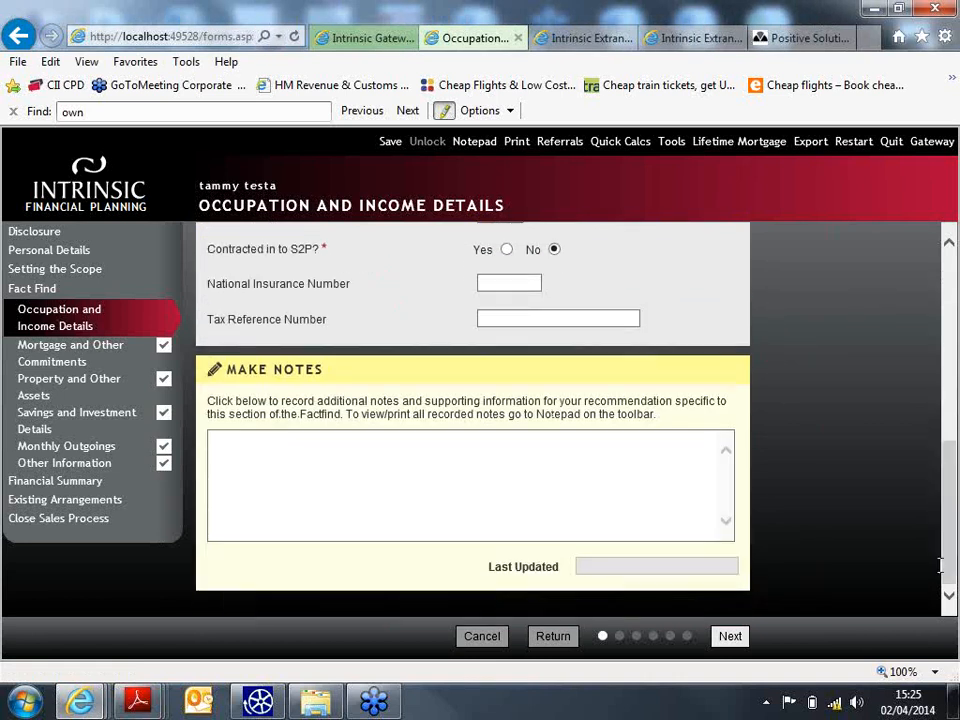
click(86, 485)
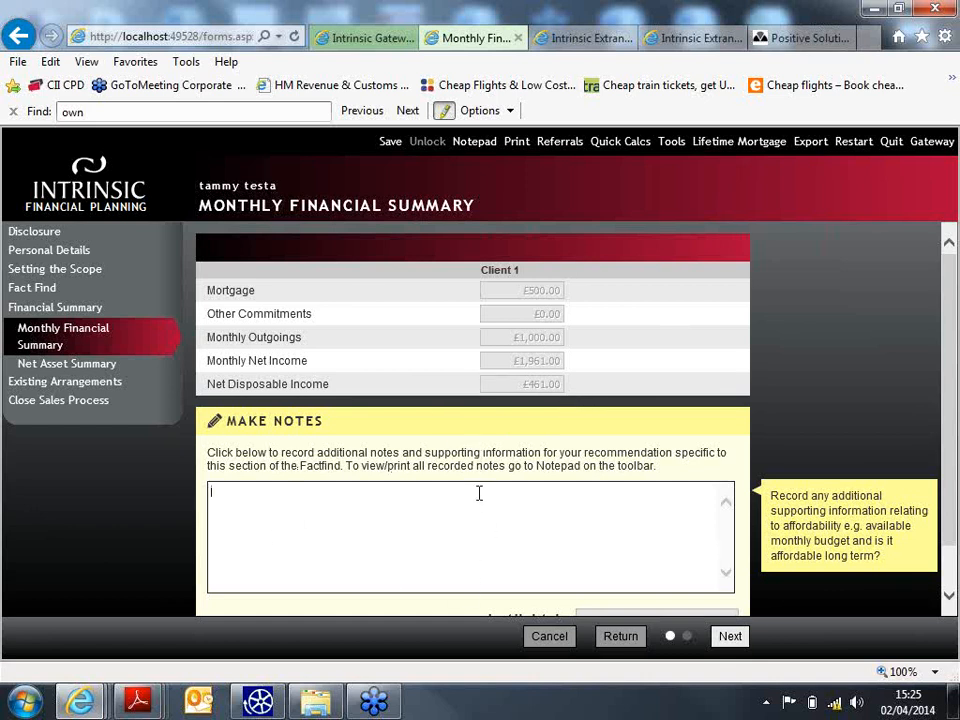
- Move past the Monthly Financial Summary and Net Asset Summary on to the Needs Analysis
click(735, 641)
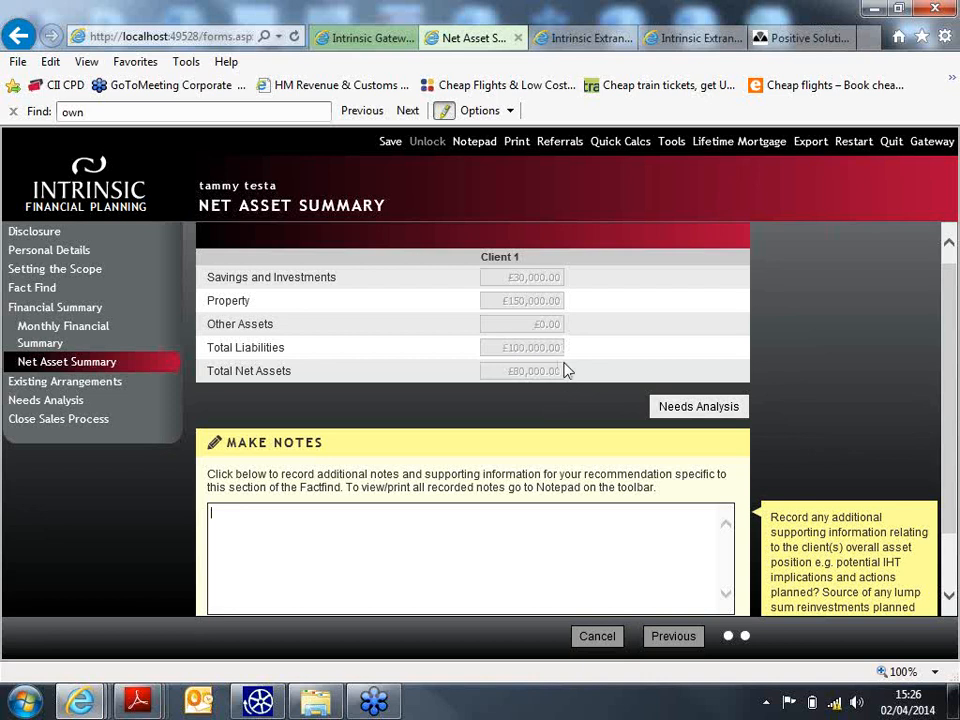
click(716, 410)
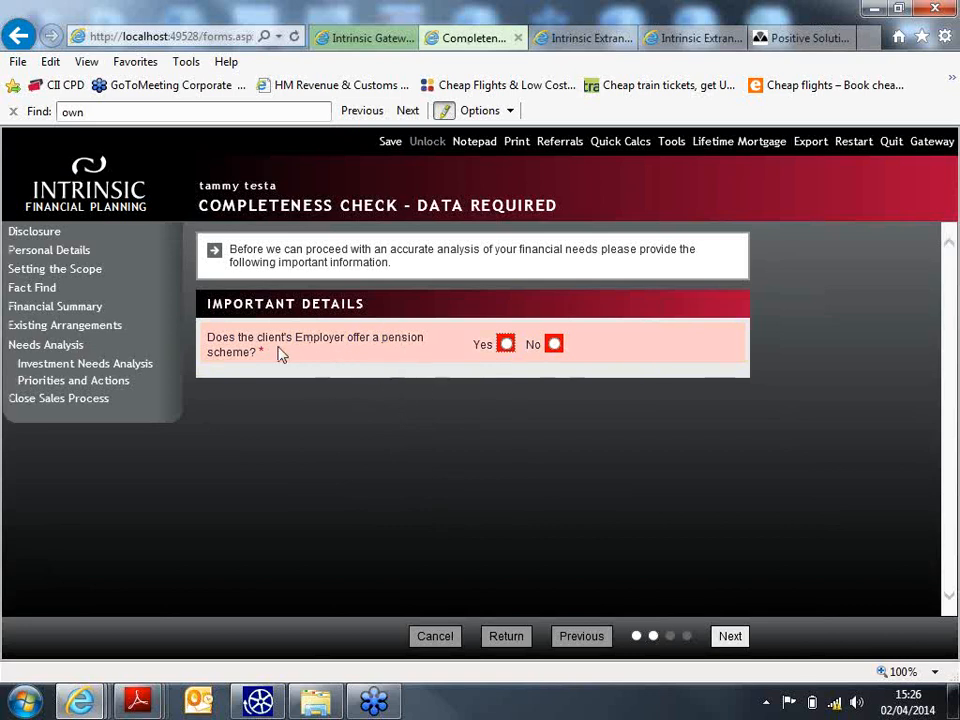
- Record employer pension Yes, matching No, not joined: 'not interested in this at the moment'
click(506, 344)
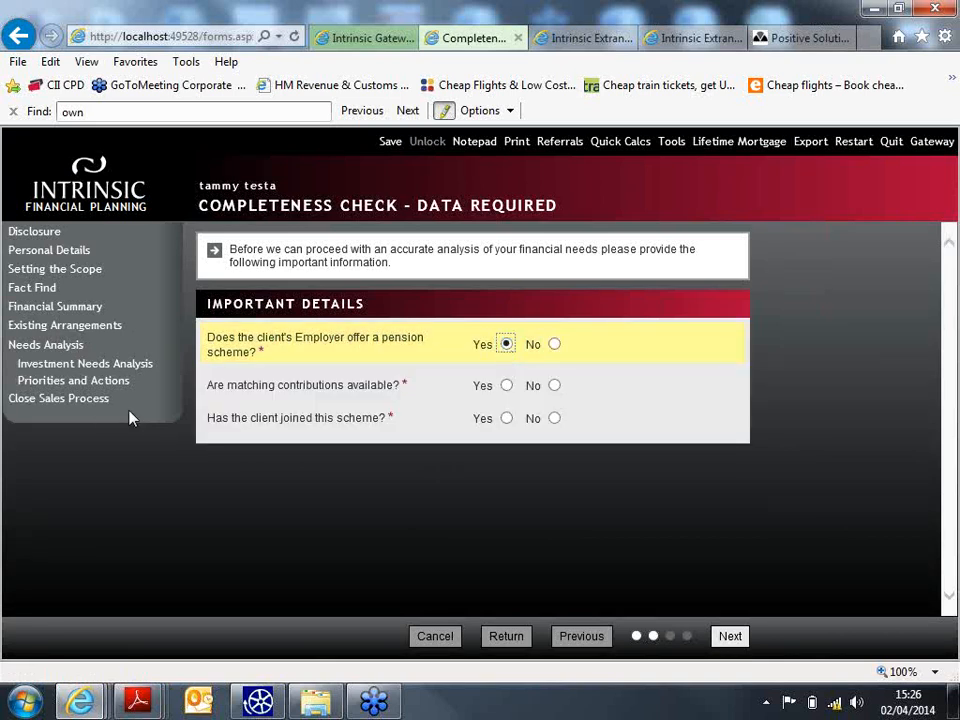
click(551, 390)
click(555, 419)
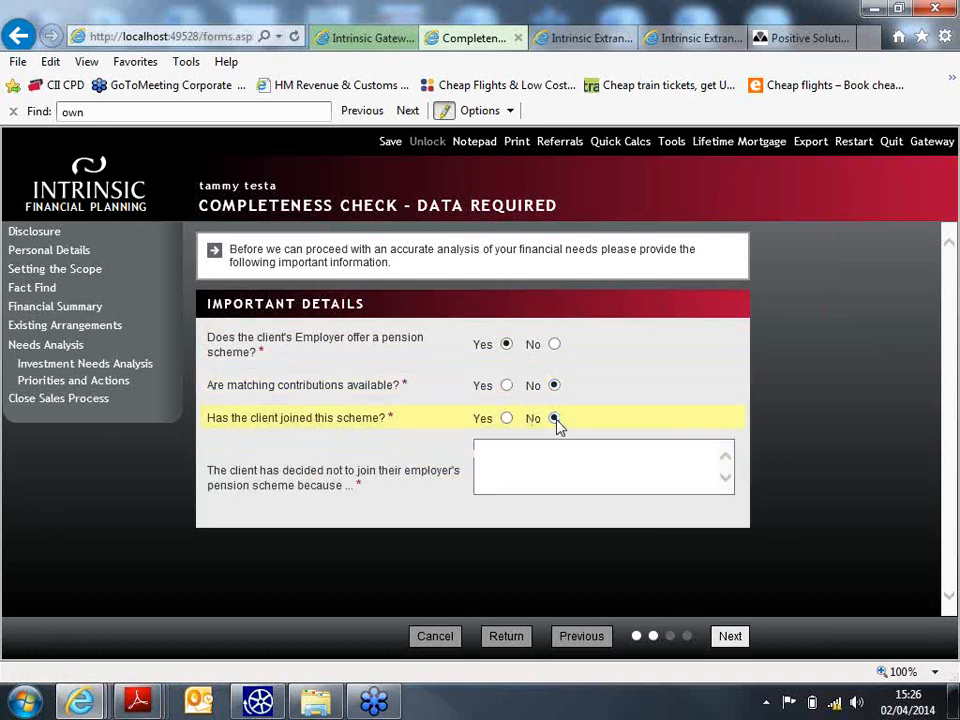
click(530, 452)
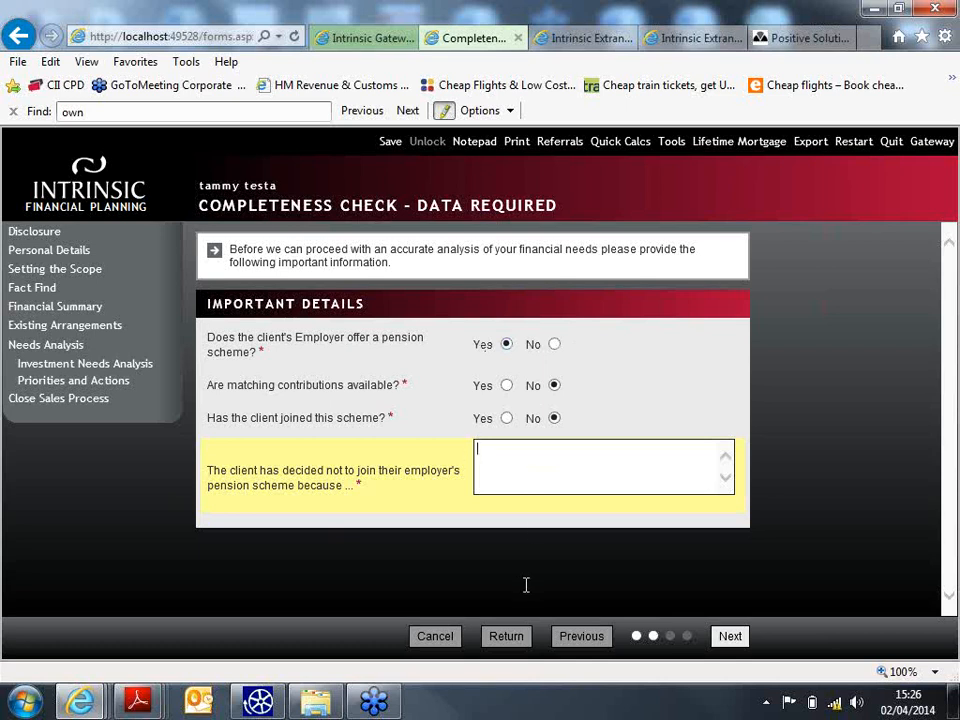
text(not interested in this a)
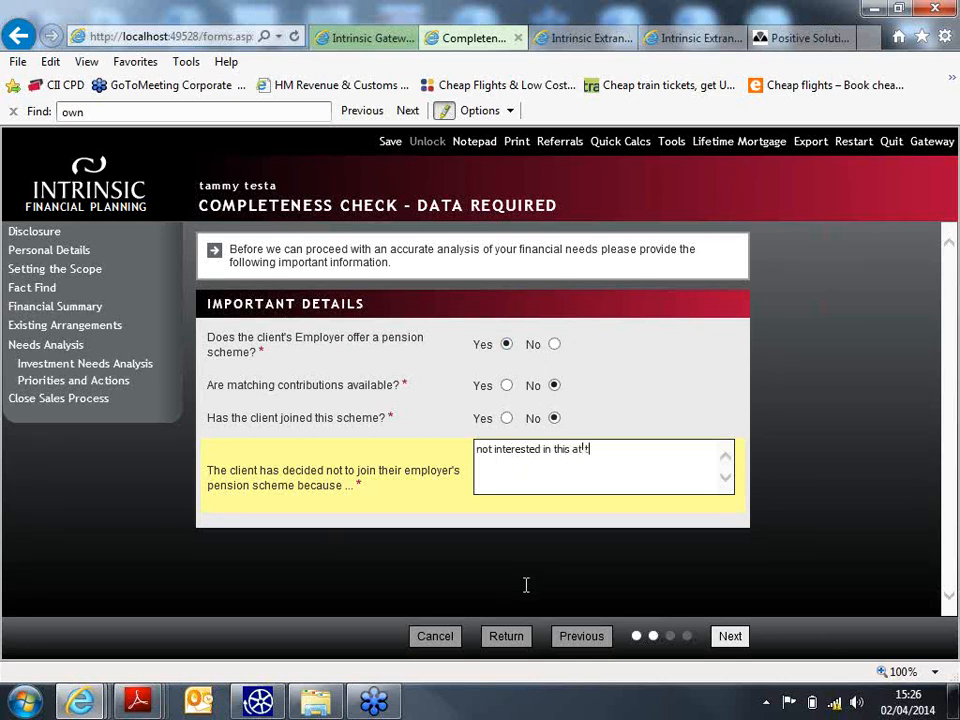
text(t the moment)
click(731, 638)
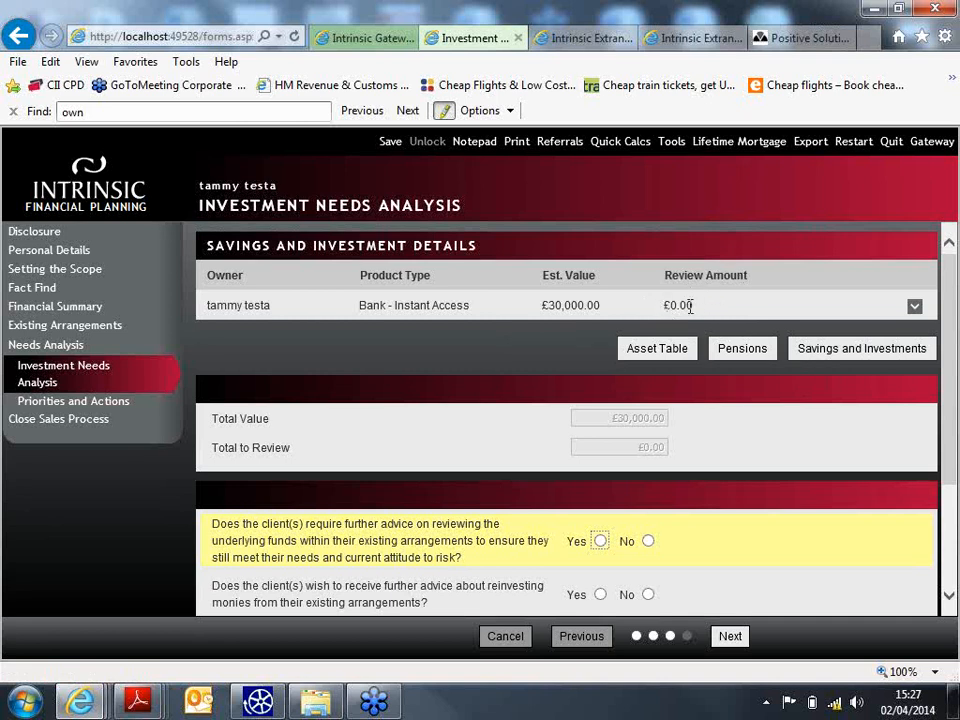
- Set the Bank - Instant Access account's review amount to 20000
click(914, 307)
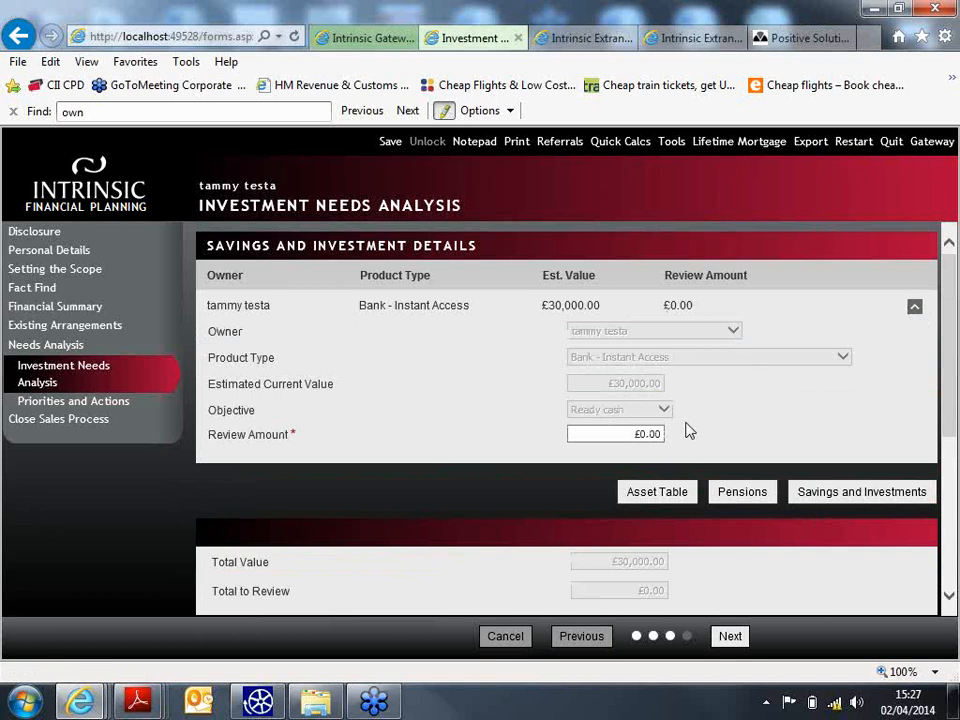
click(575, 434)
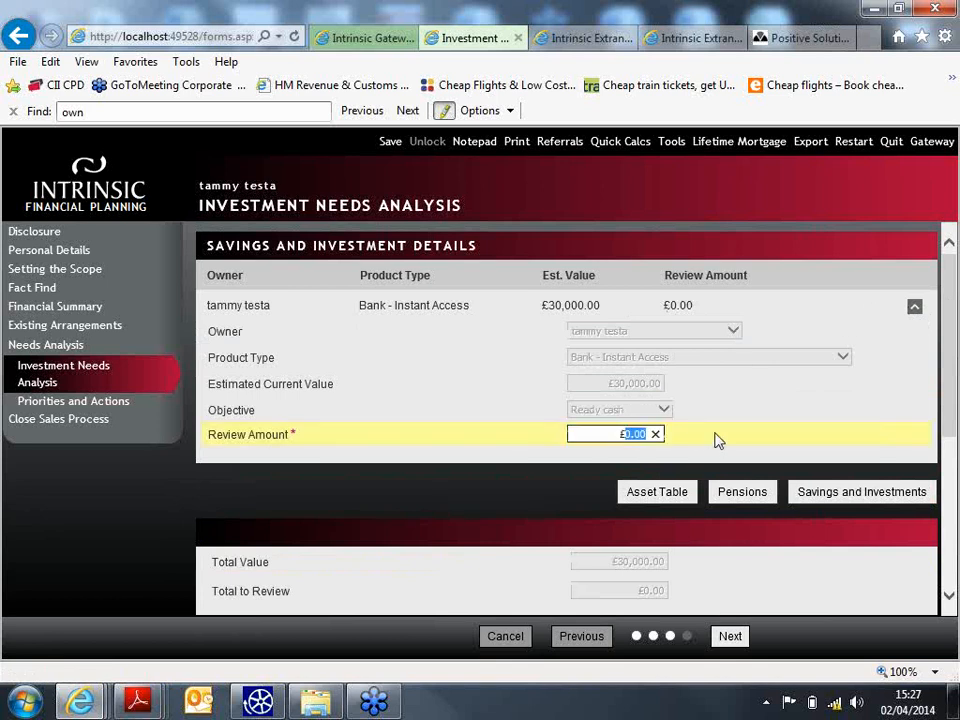
text(20000)
scroll(690, 538, down, 1)
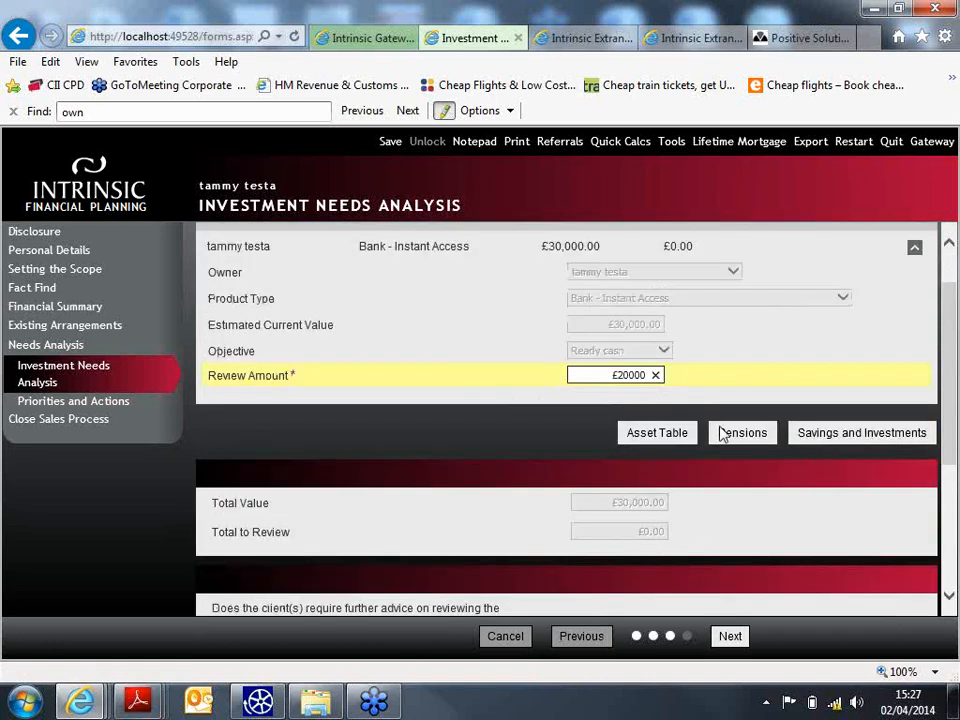
scroll(521, 418, down, 1)
scroll(537, 465, down, 1)
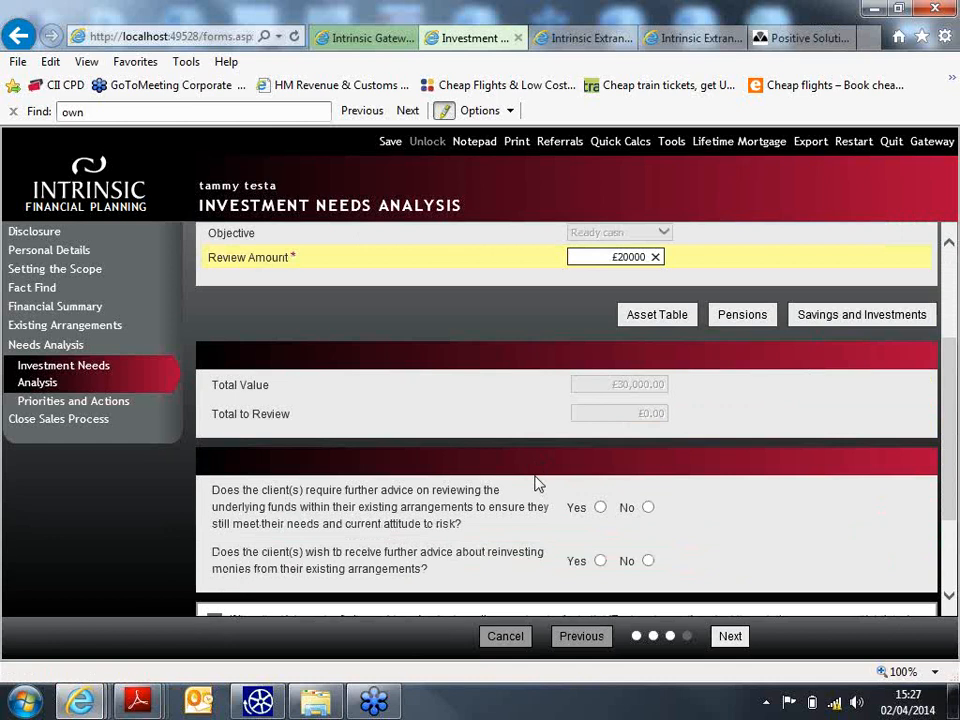
scroll(530, 475, down, 2)
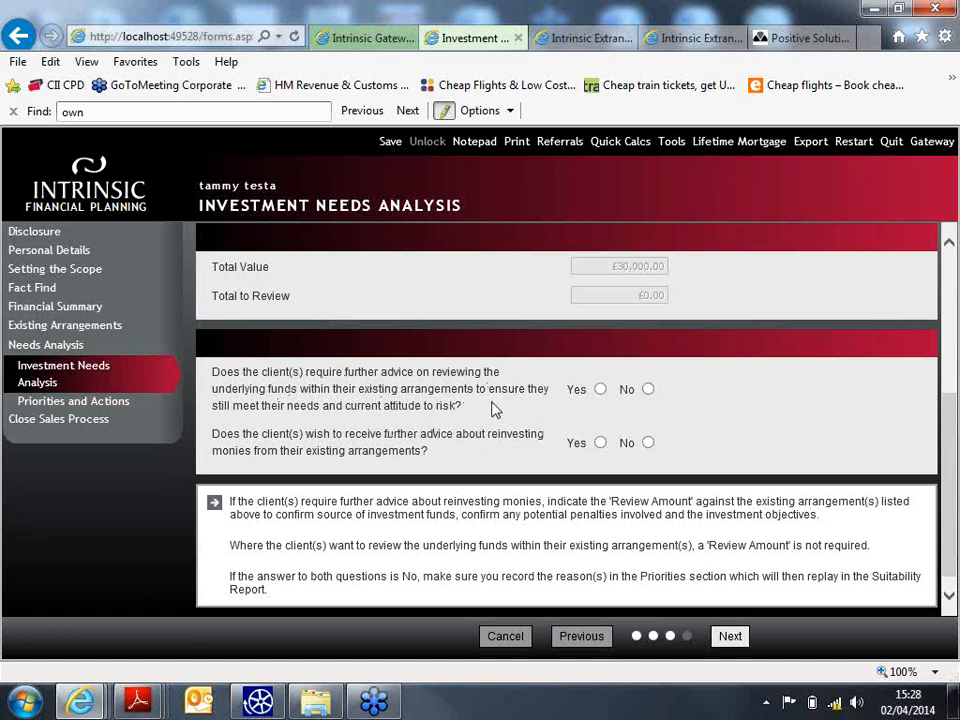
- Answer No to fund-review advice and Yes to reinvestment advice, then continue
click(648, 390)
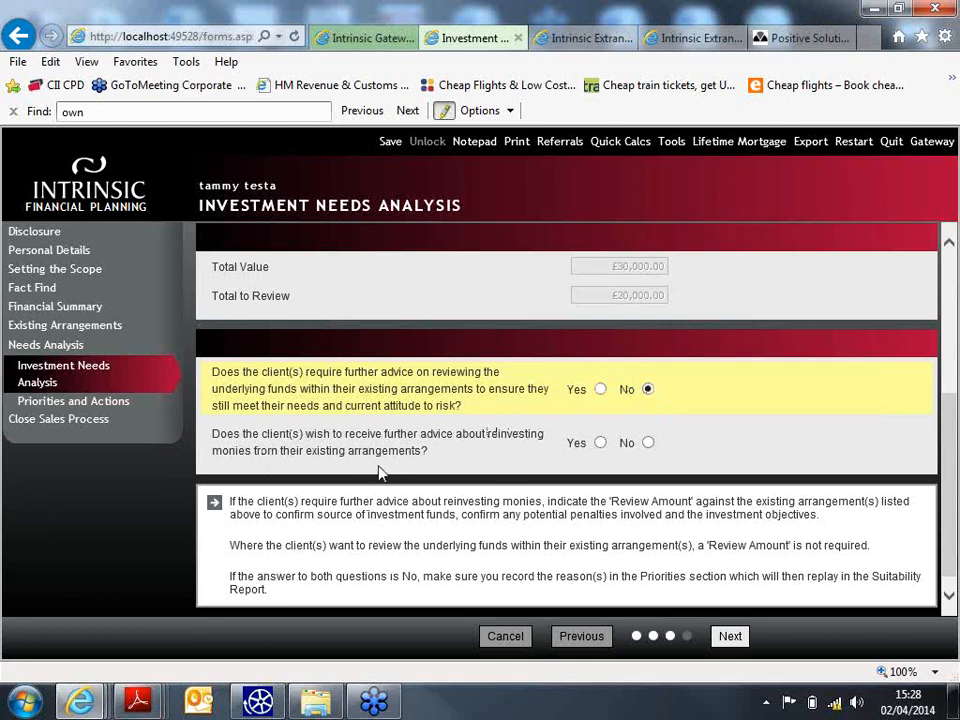
click(648, 443)
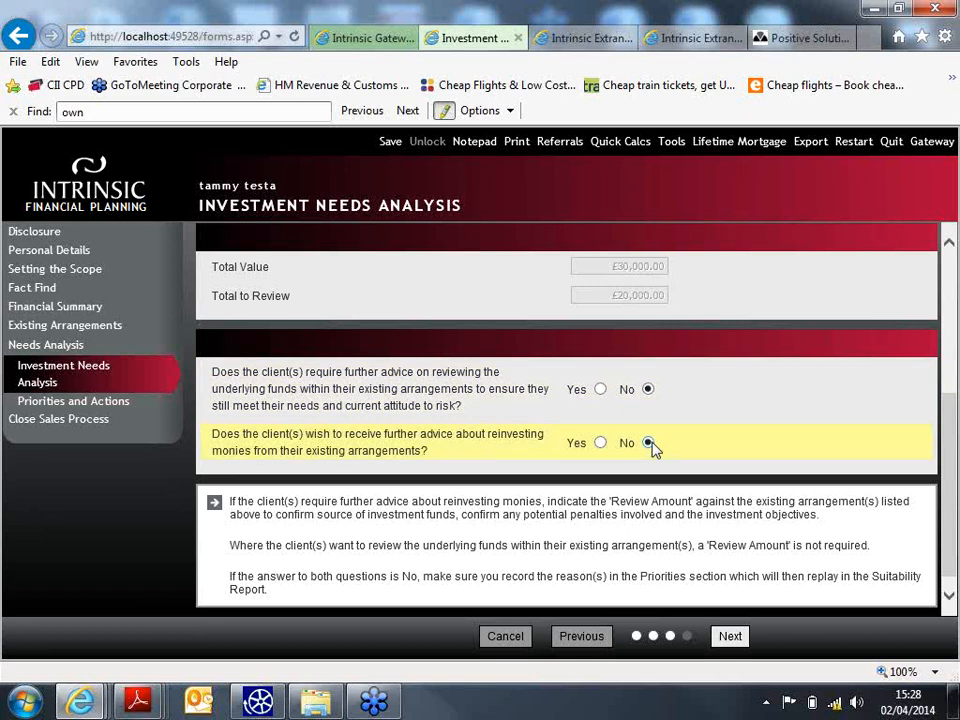
click(601, 443)
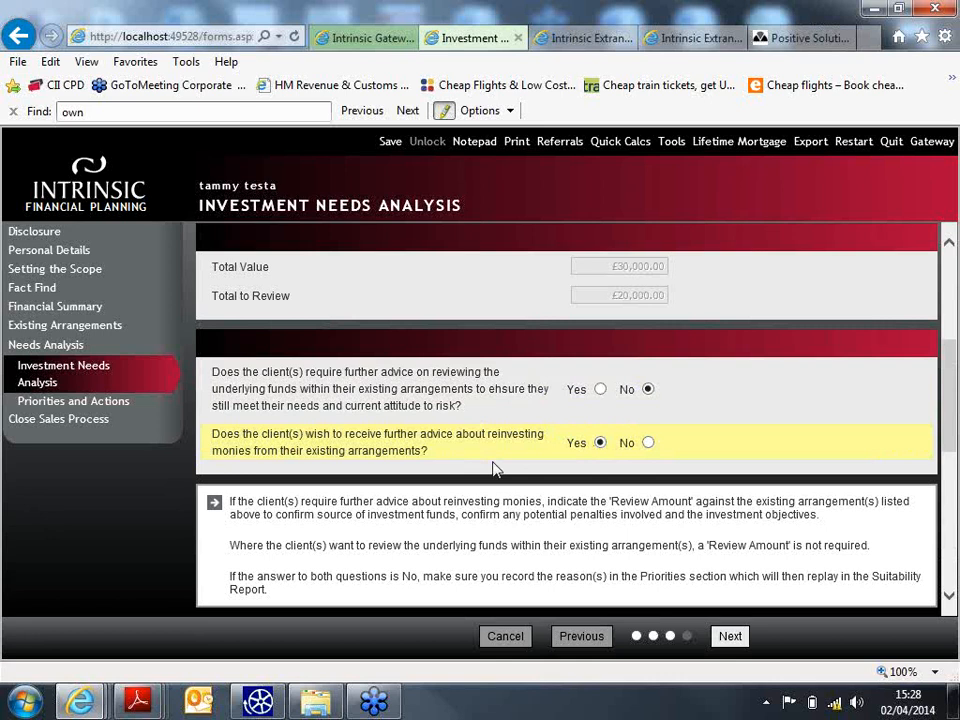
click(732, 637)
- Enter the source of wealth as 'bank account...savings from income'
scroll(700, 543, down, 3)
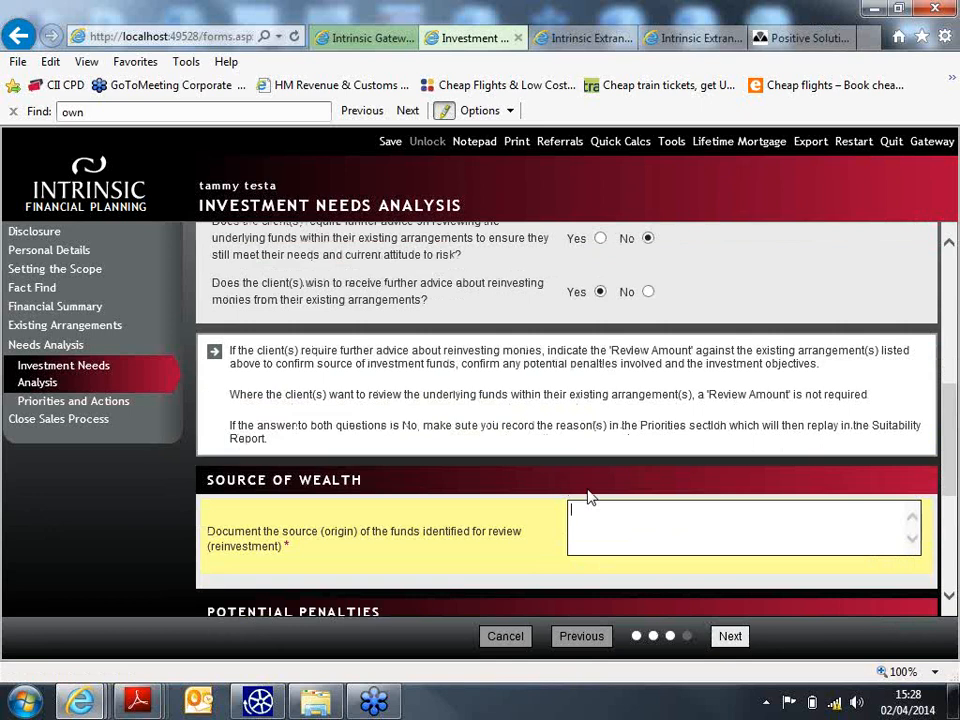
scroll(638, 528, down, 1)
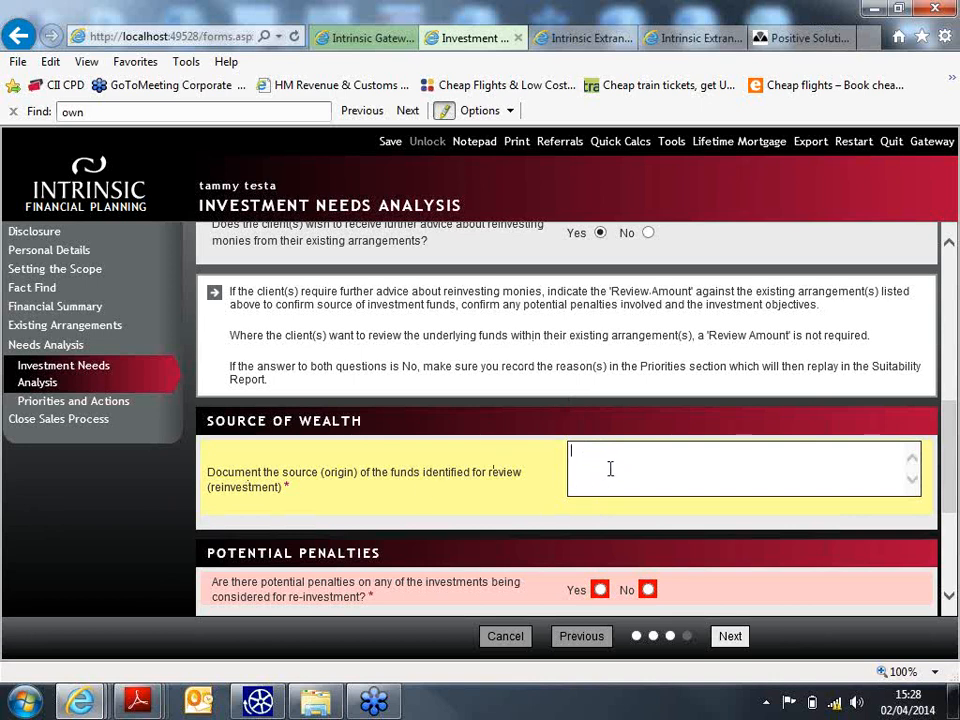
scroll(643, 463, down, 1)
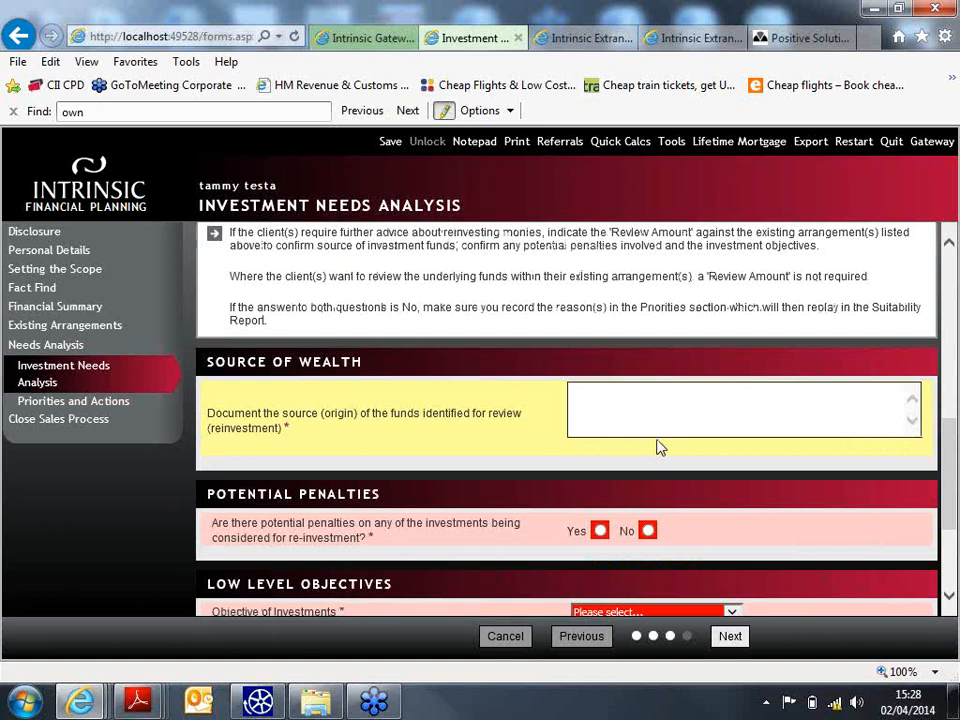
text(bank account...)
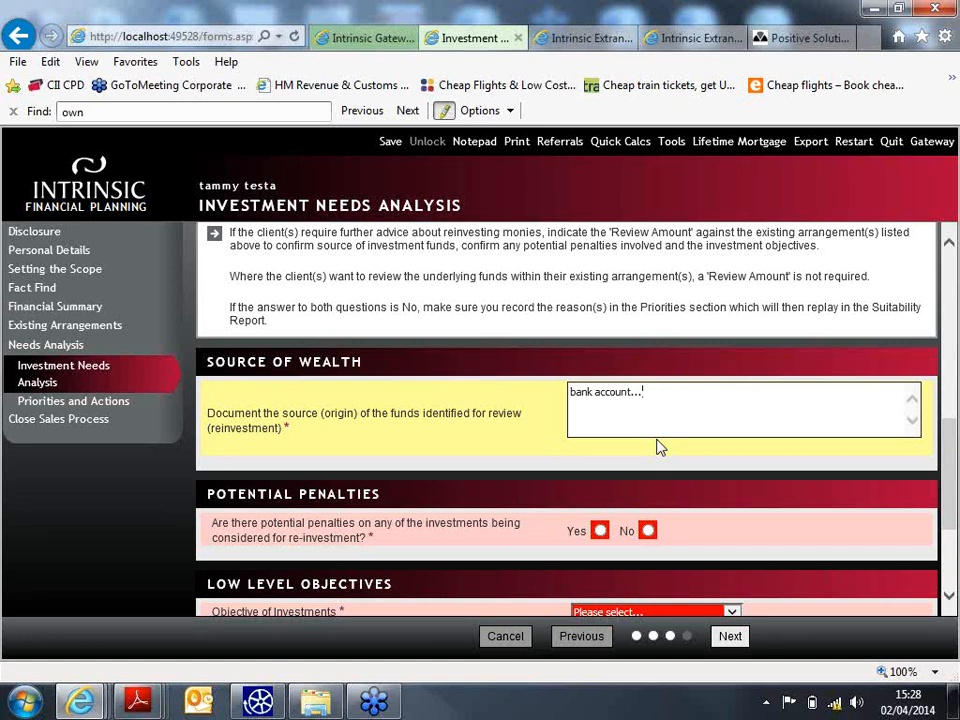
text(savings from income!)
scroll(585, 428, down, 1)
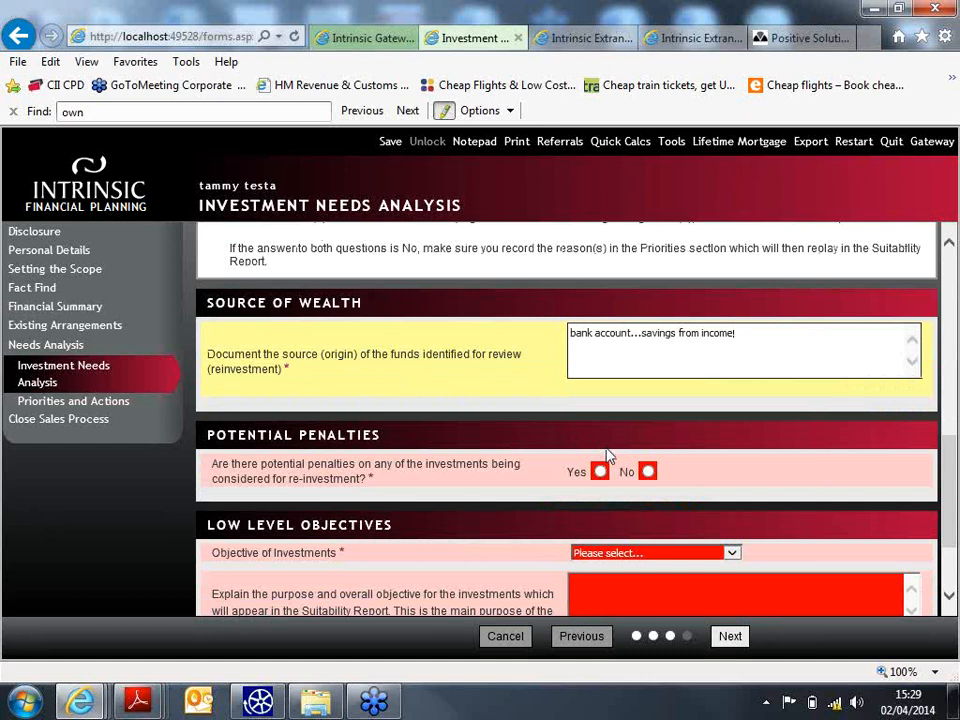
key(BackSpace)
- Answer No to the potential penalties question
click(647, 471)
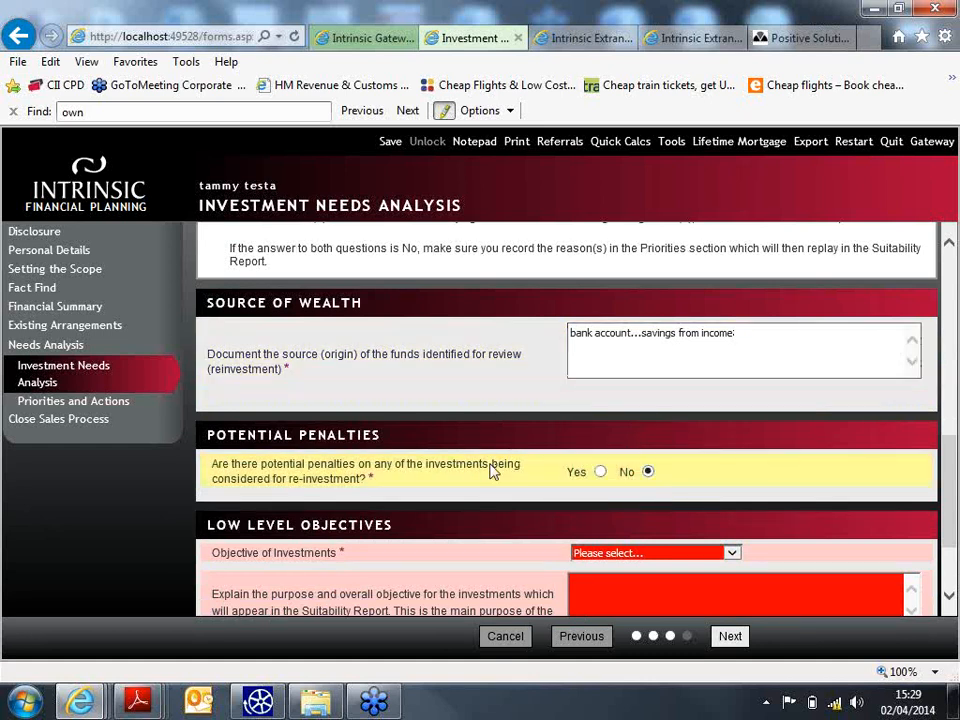
scroll(490, 471, down, 2)
click(680, 435)
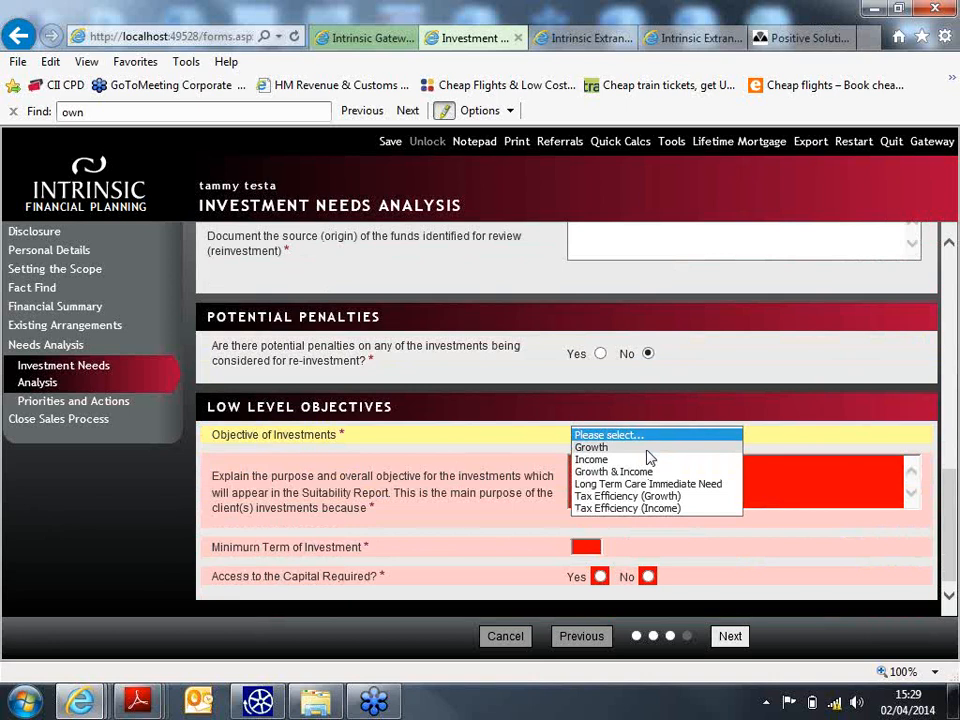
- Set objective Growth, purpose 'long term savings', minimum term 10 and capital access No
click(647, 449)
click(609, 497)
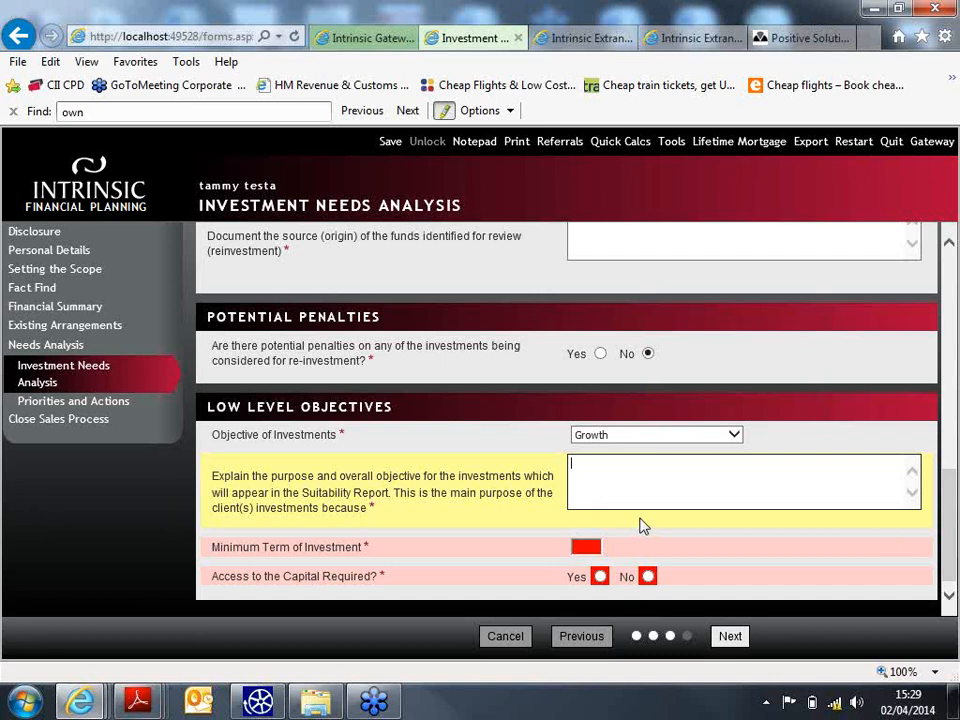
text(long,term savings.)
click(582, 545)
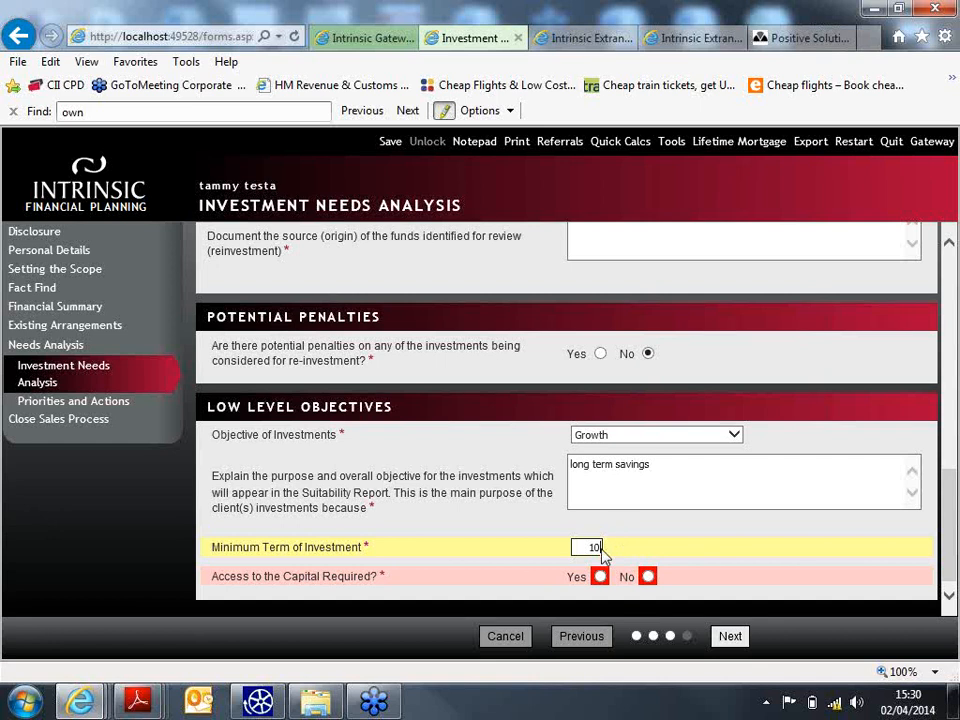
click(648, 577)
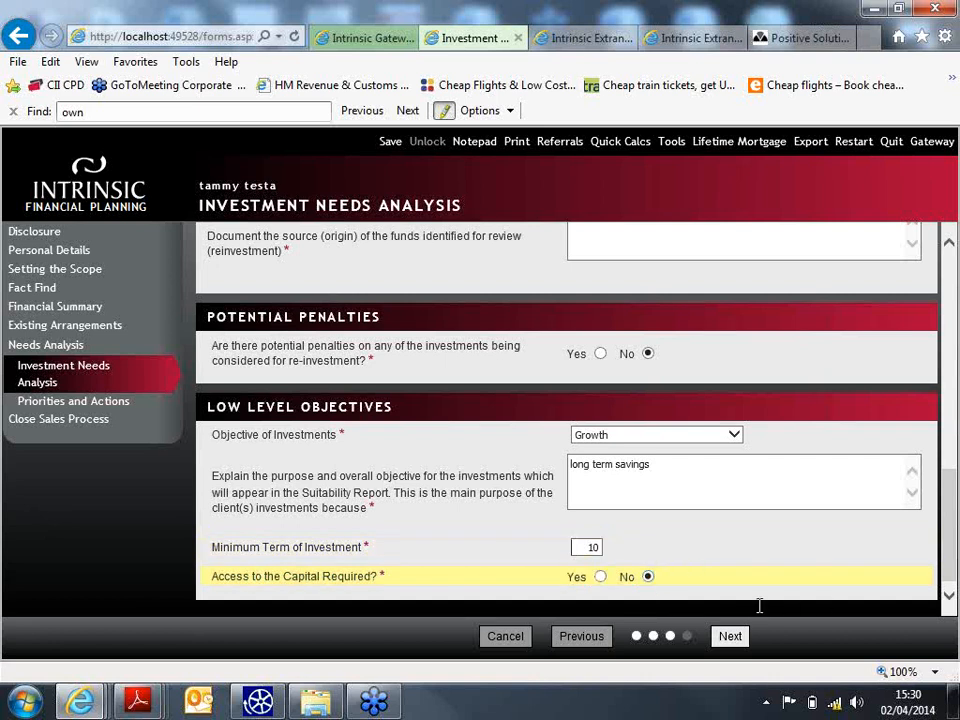
click(726, 636)
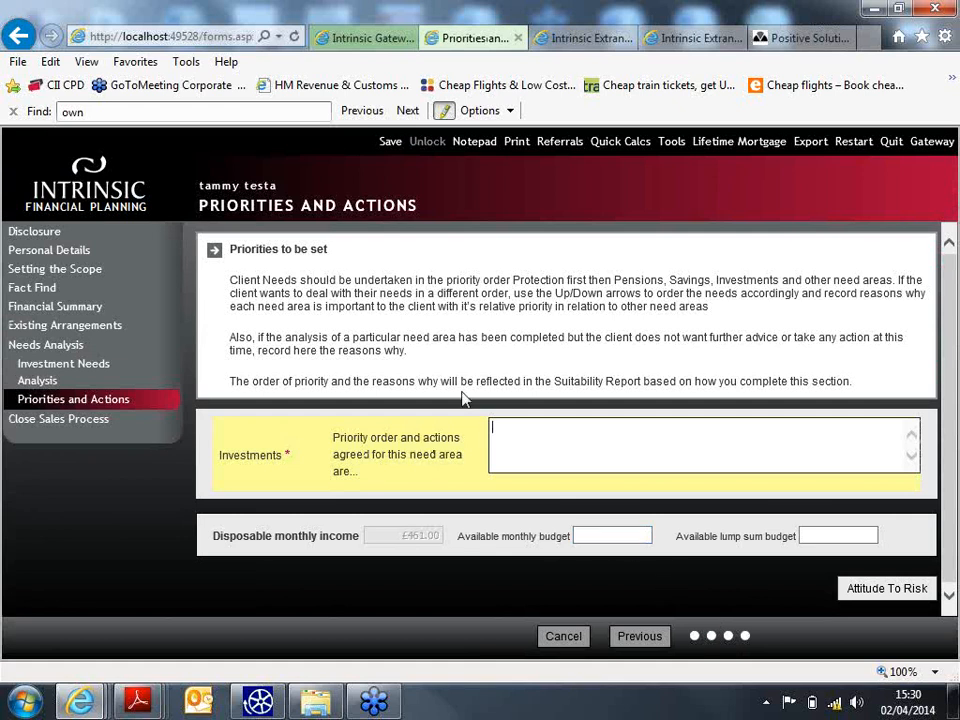
- Enter investments priority 'happy to look at other options for savings', monthly budget 0, lump sum 20000
click(535, 432)
text(happy to look at other op)
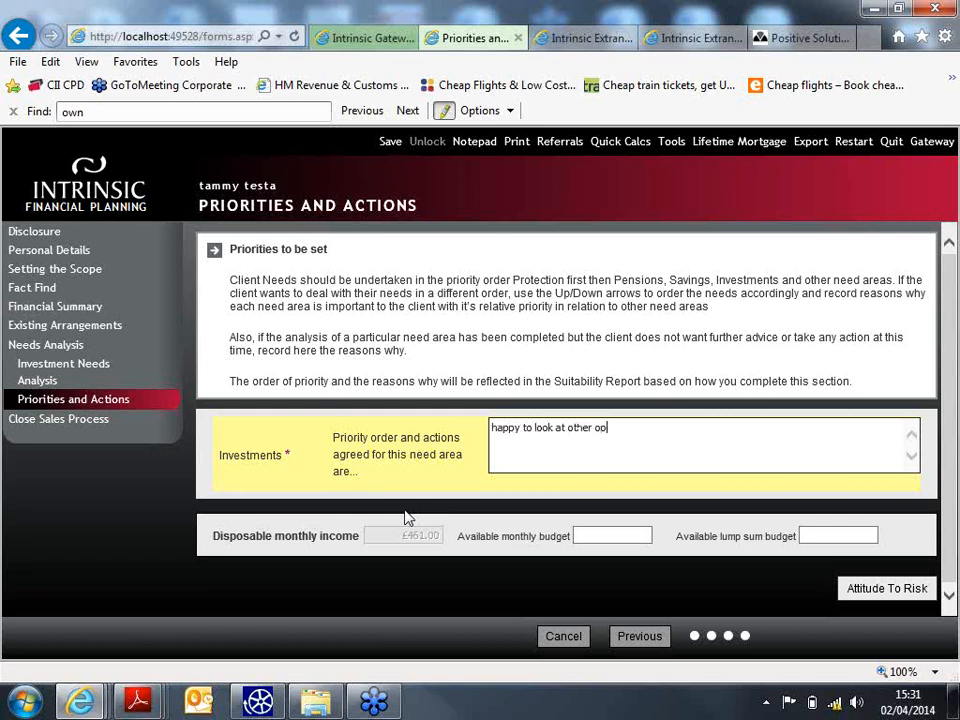
text(tions for savings)
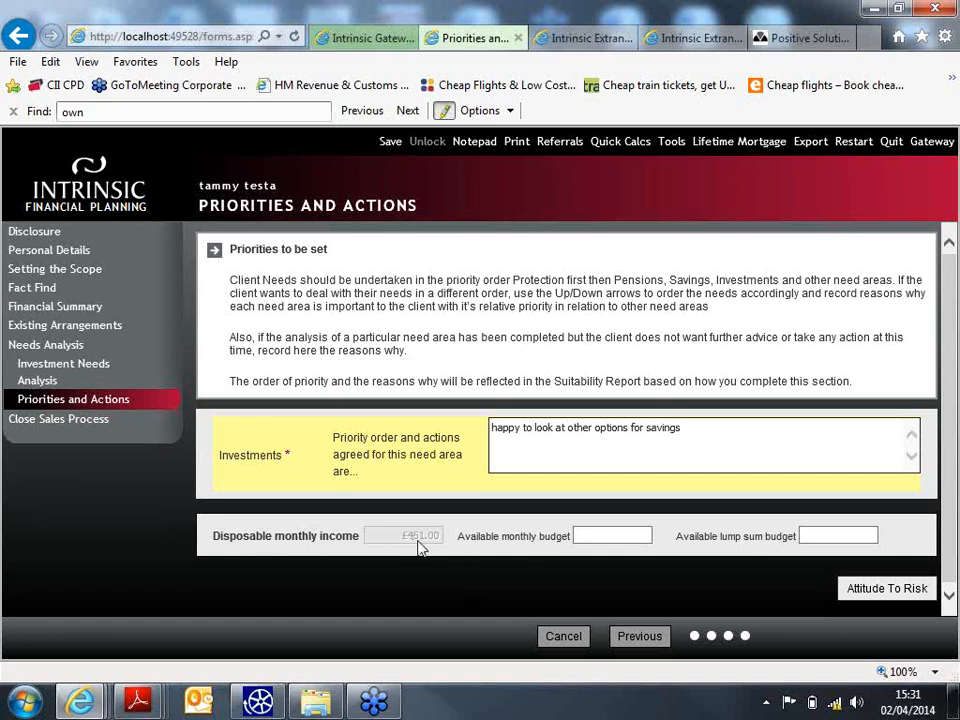
click(600, 545)
click(622, 536)
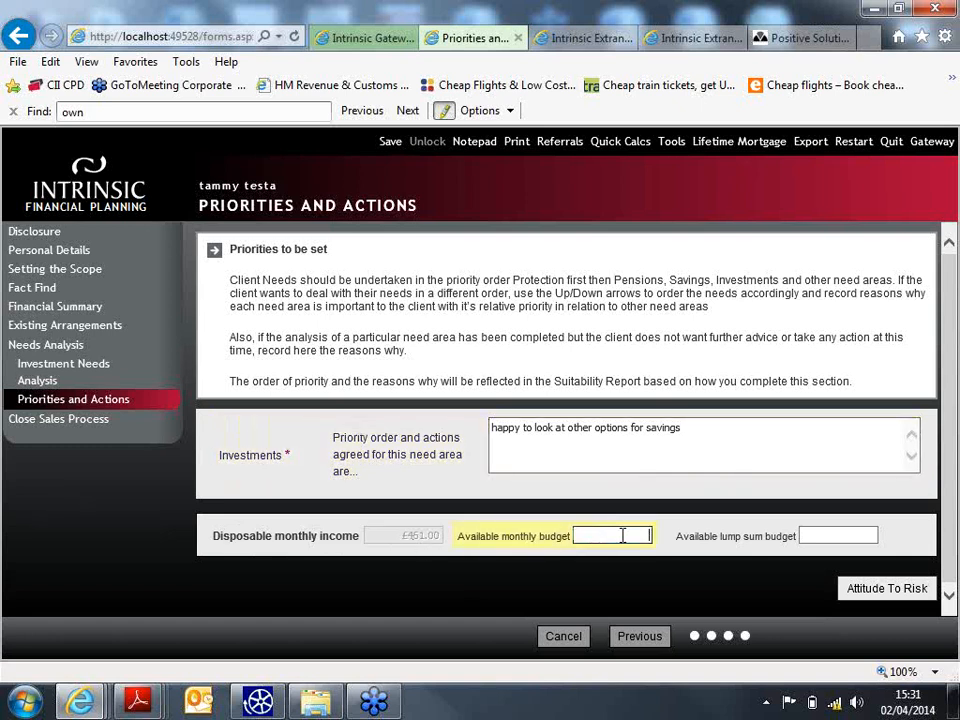
text(0)
click(806, 531)
text(20000)
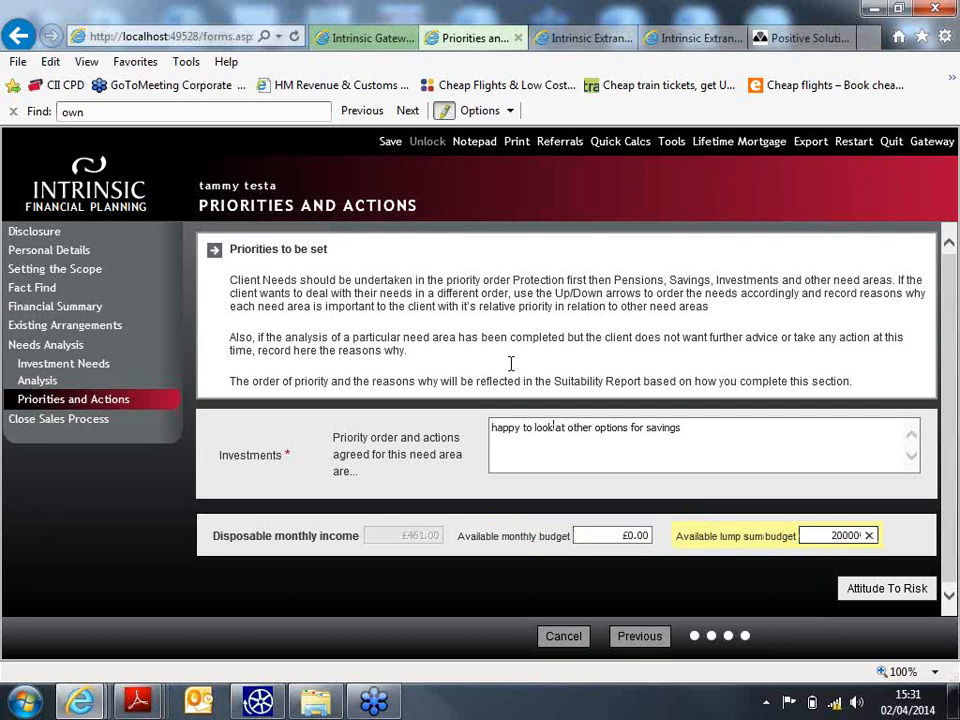
click(889, 592)
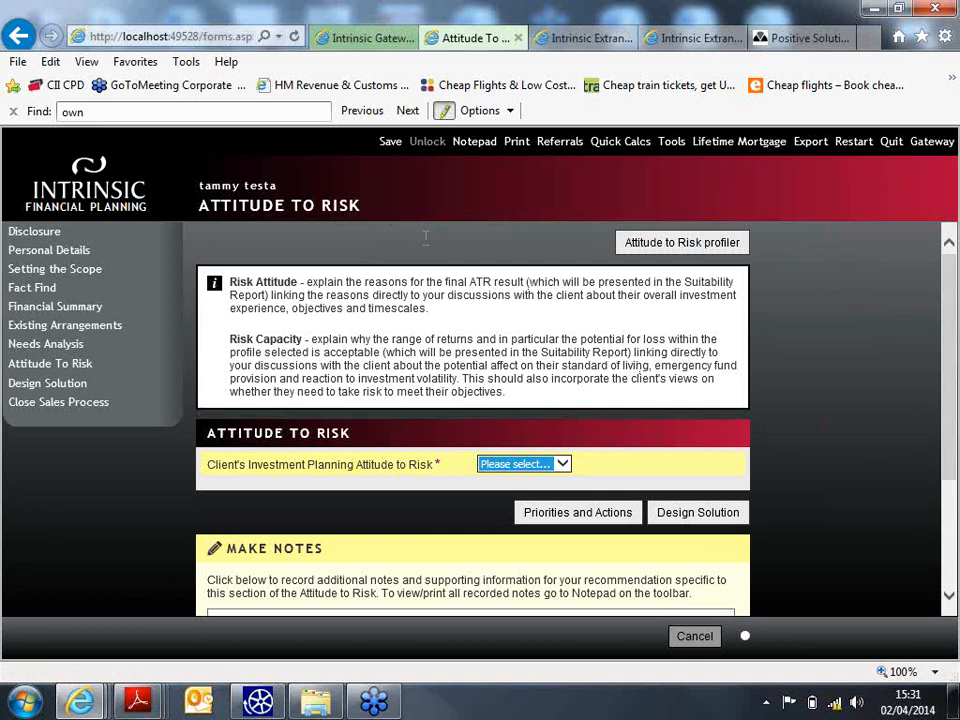
- Answer the first six risk statements: No Strong Opinion, Agree, Disagree, Agree, No Strong Opinion, Agree
click(700, 244)
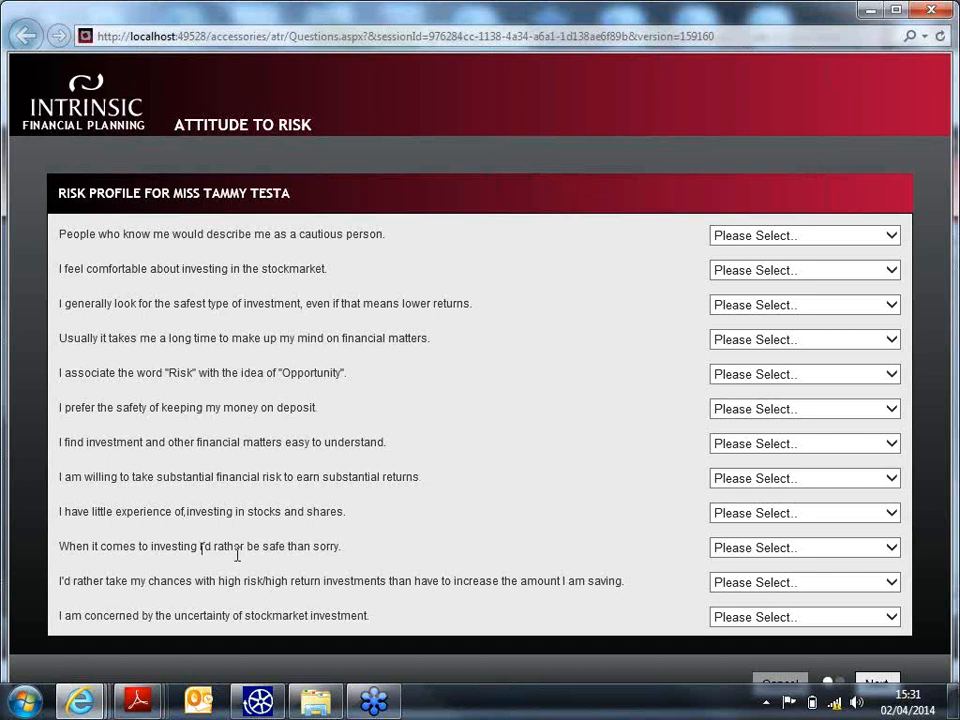
click(845, 236)
click(830, 281)
click(840, 270)
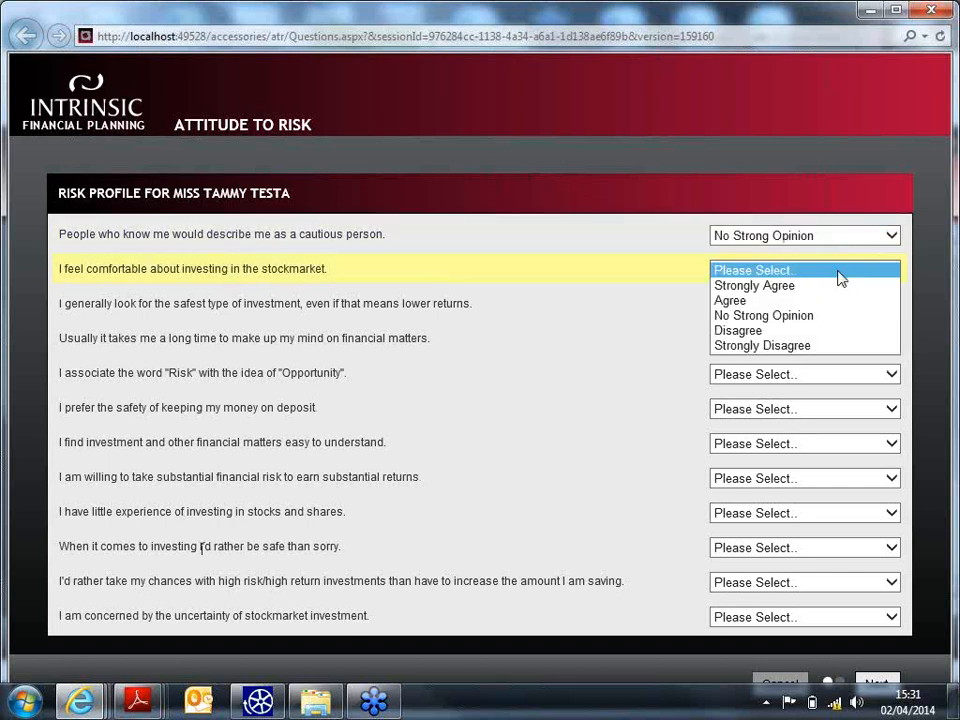
click(806, 300)
click(827, 305)
click(825, 362)
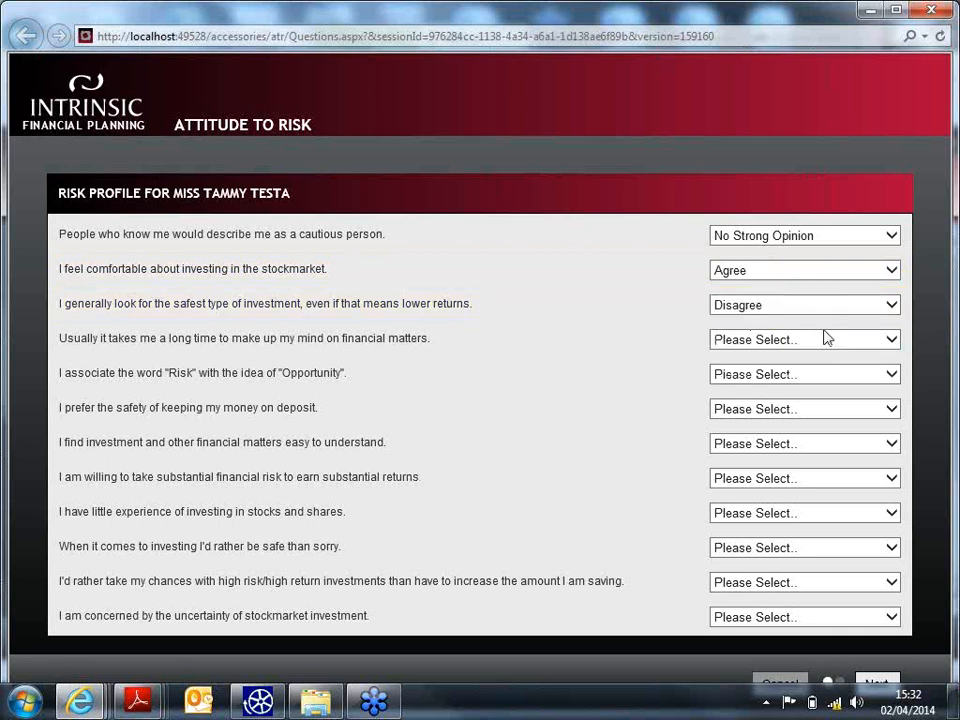
click(826, 339)
click(808, 369)
click(827, 375)
click(831, 419)
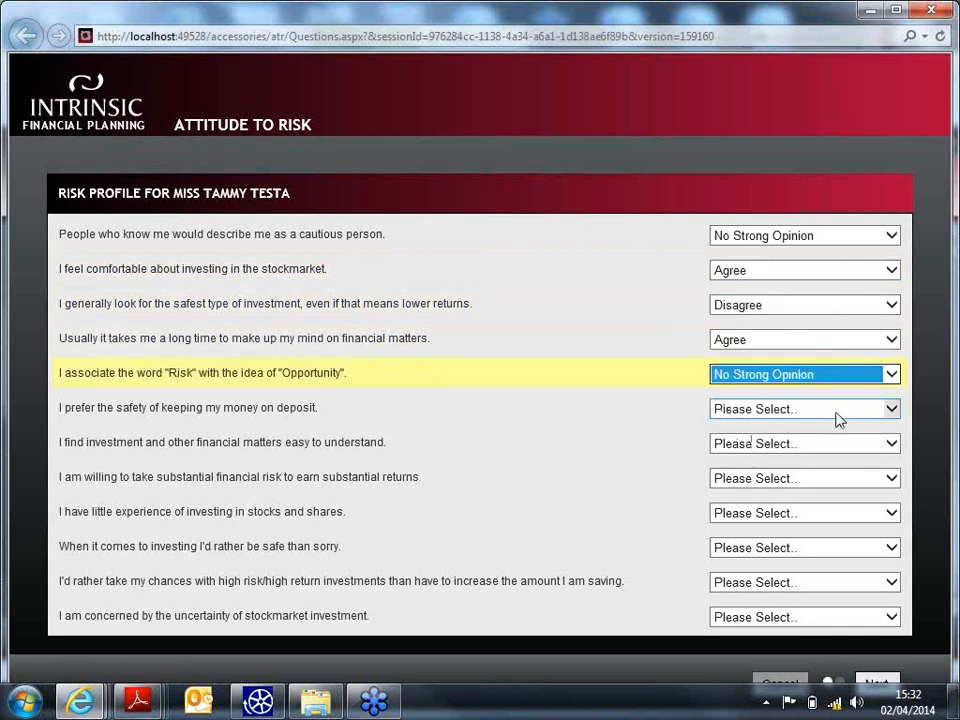
click(836, 412)
click(831, 438)
- Answer the last six: Disagree, No Strong Opinion, Strongly Agree twice, Strongly Disagree, Disagree, and submit
click(831, 443)
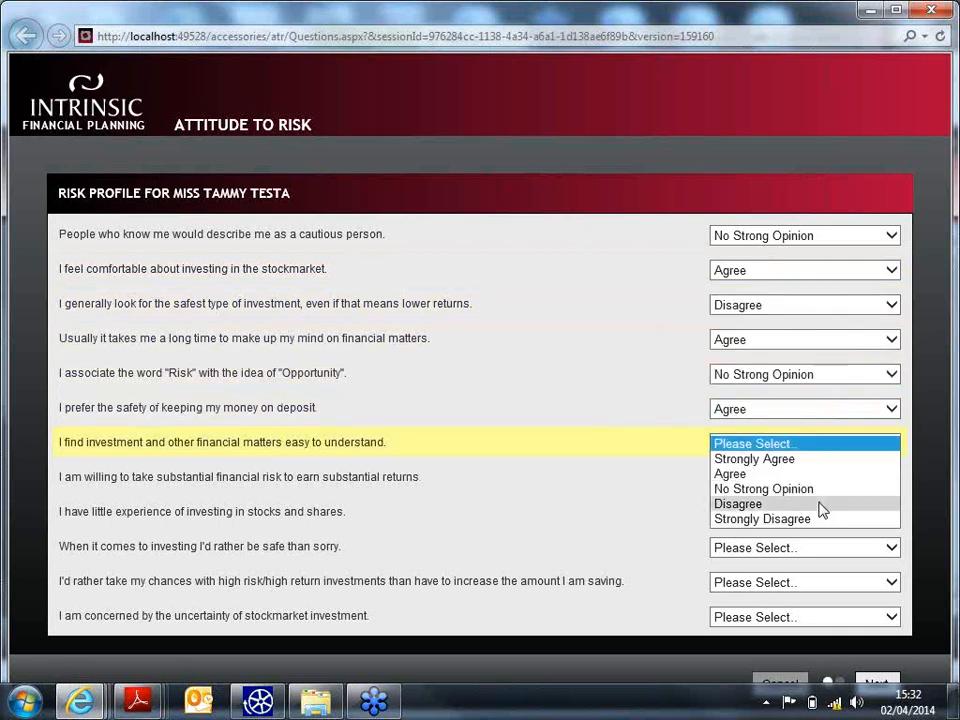
click(820, 505)
click(830, 479)
click(838, 523)
click(843, 515)
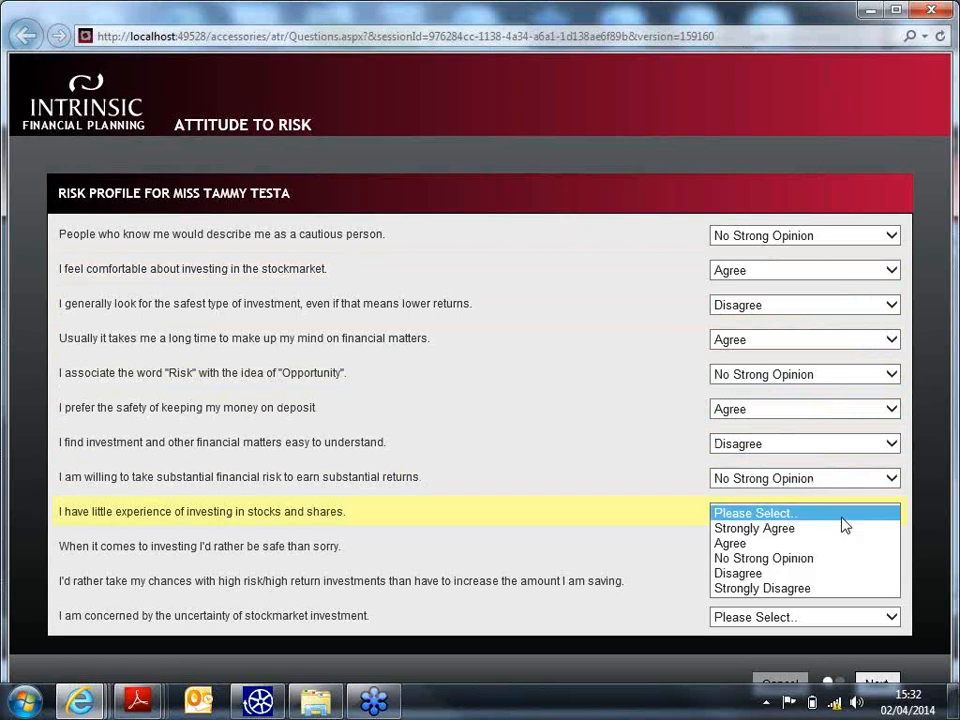
click(846, 528)
click(842, 548)
click(838, 564)
click(826, 582)
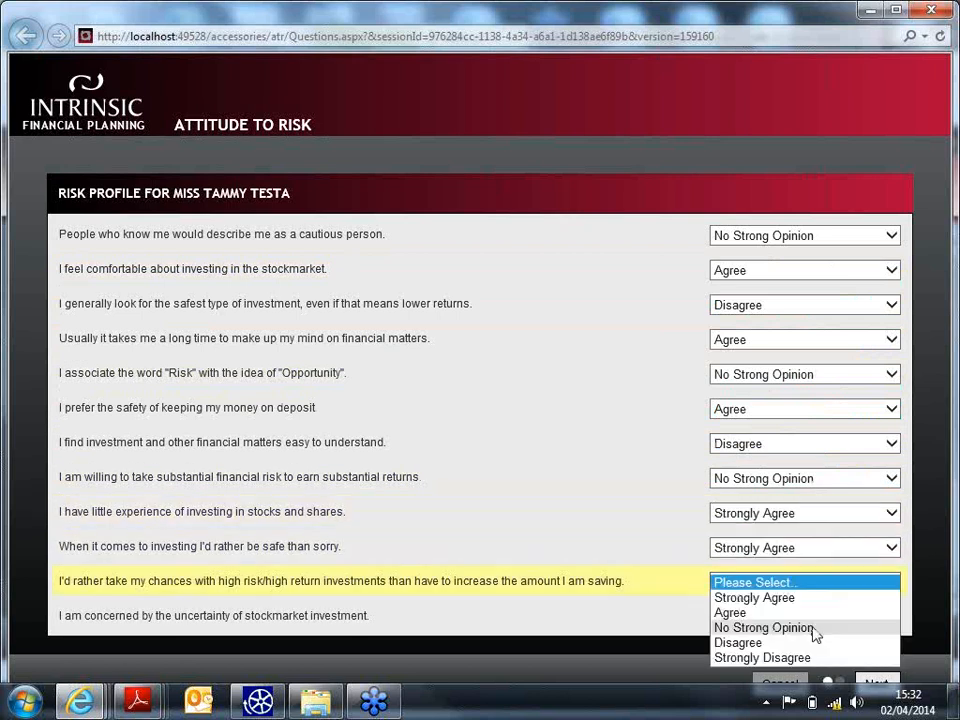
click(808, 658)
click(808, 615)
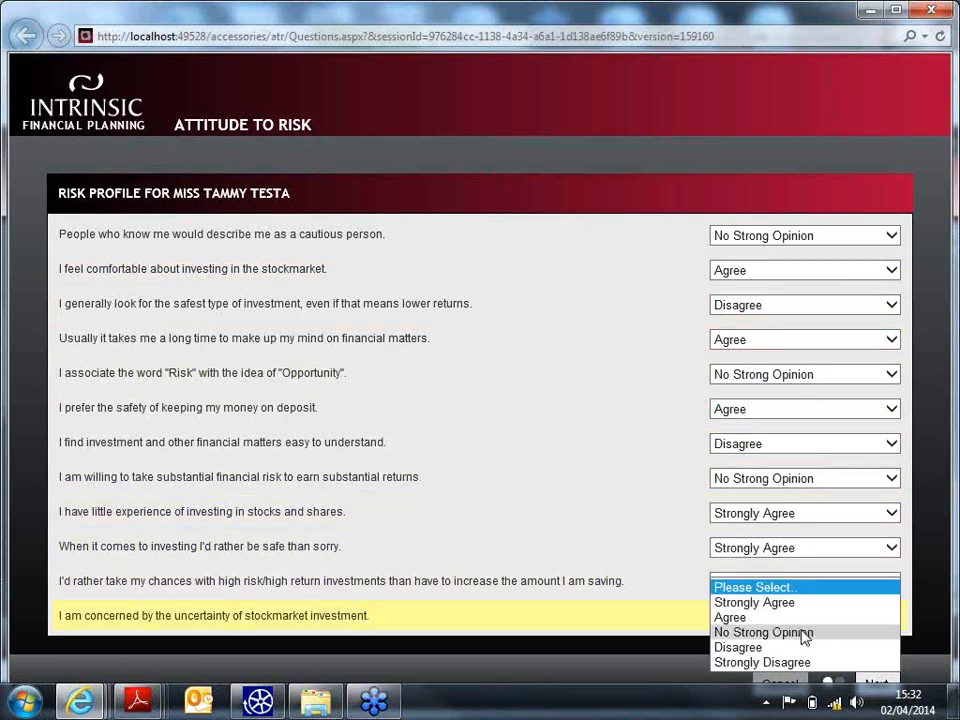
click(804, 646)
click(871, 679)
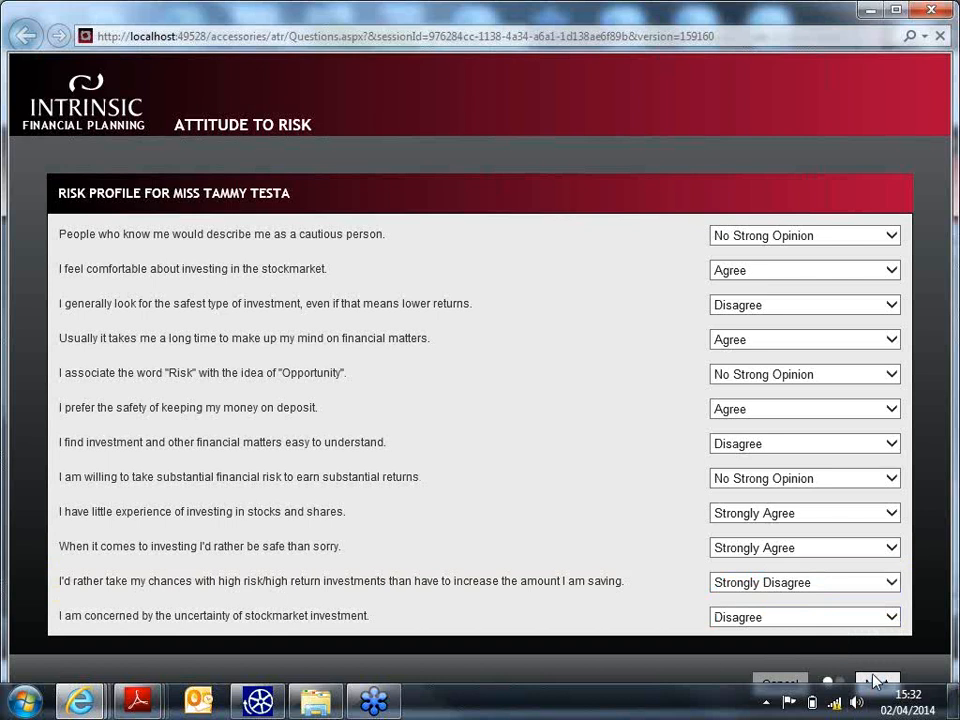
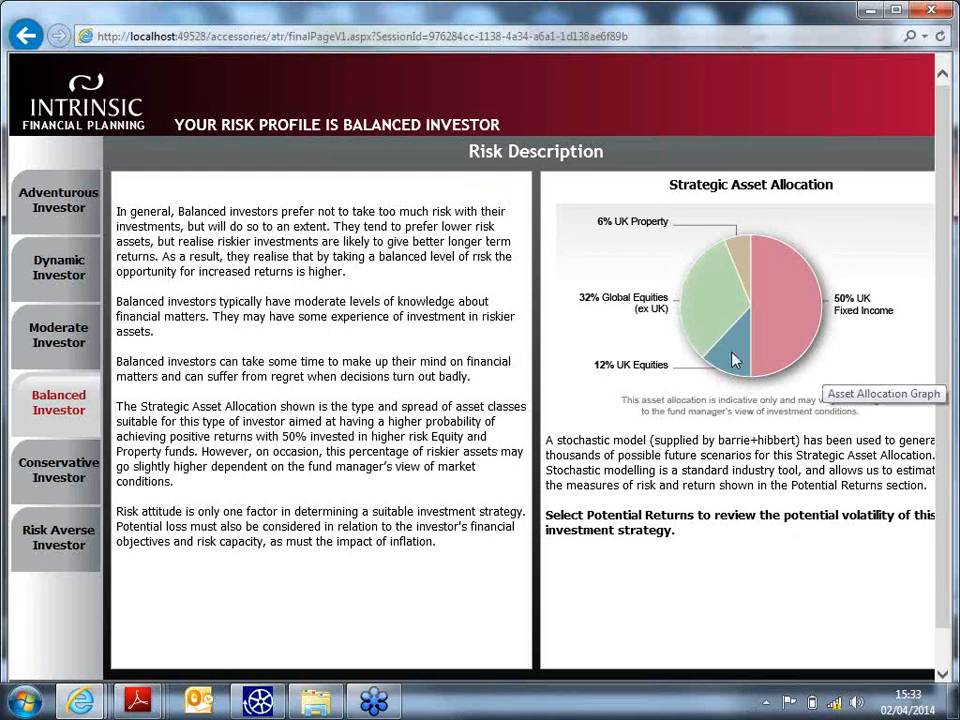
- Compare the Adventurous, Balanced and Moderate risk descriptions and Balanced returns, ending on Moderate Investor
scroll(715, 500, down, 1)
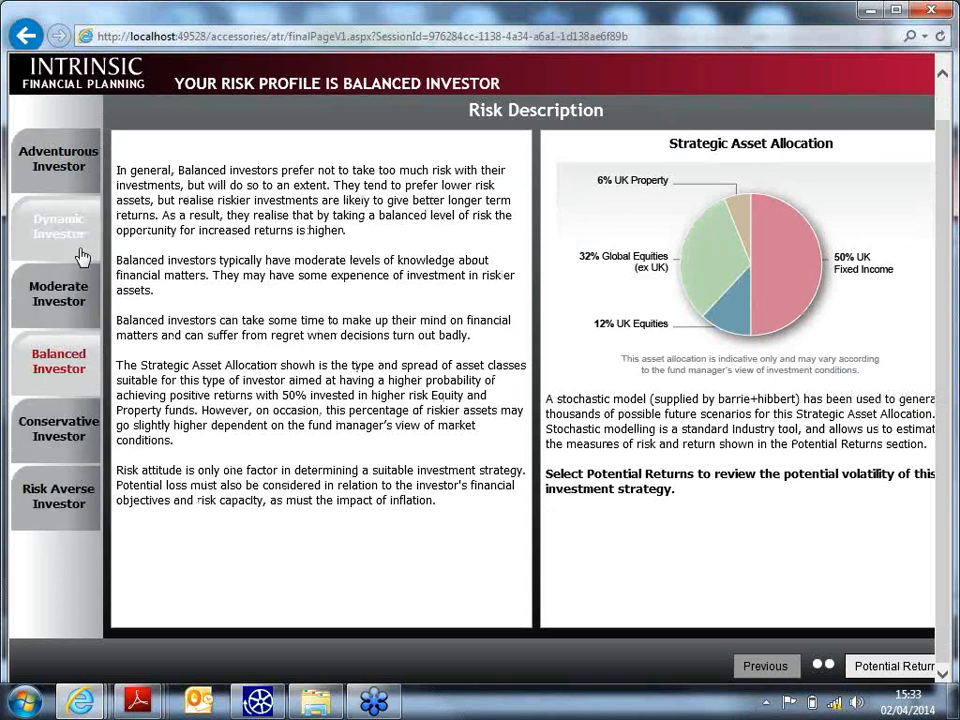
click(78, 177)
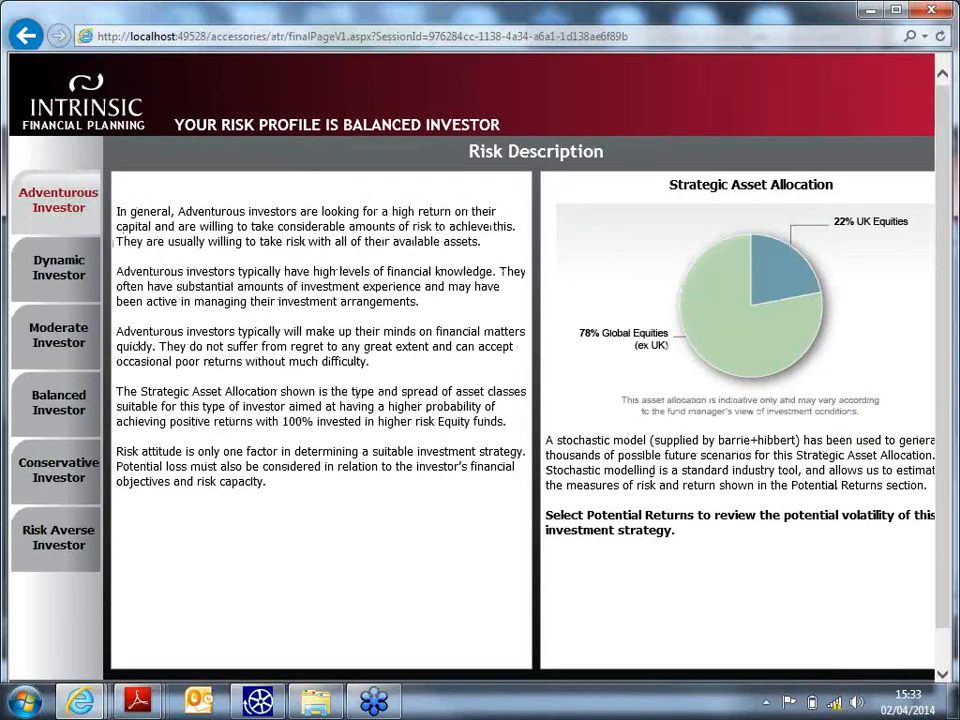
click(56, 403)
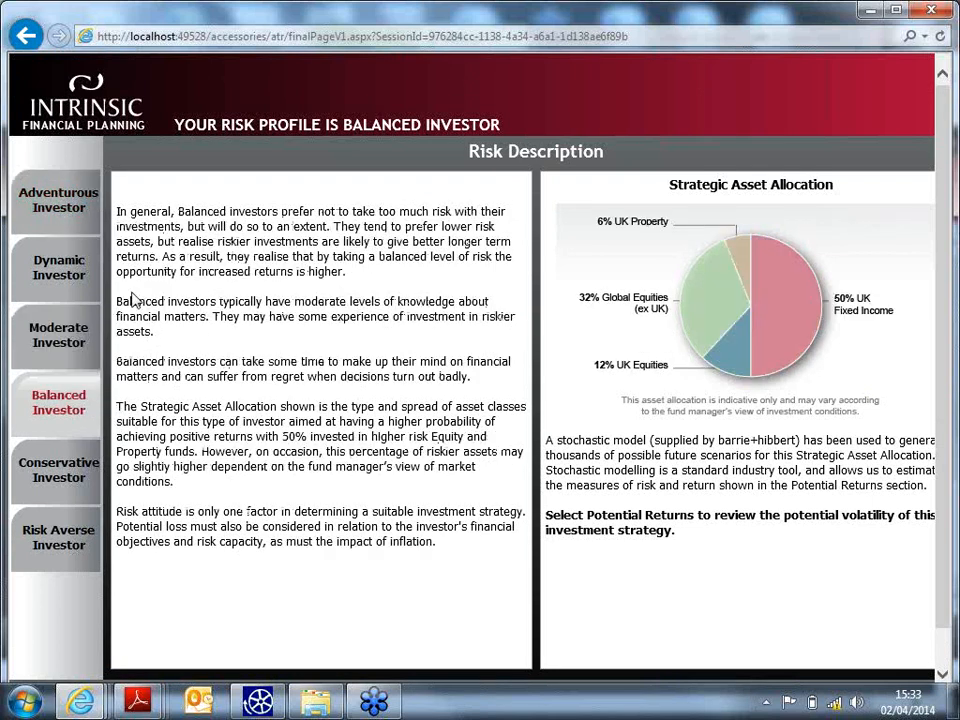
click(60, 340)
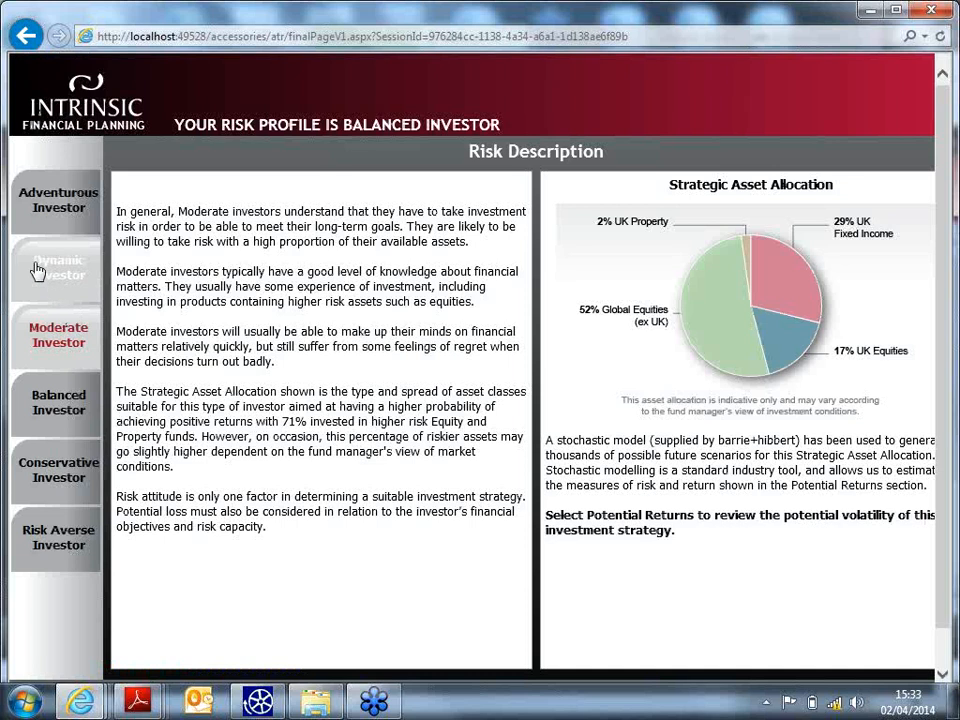
click(55, 395)
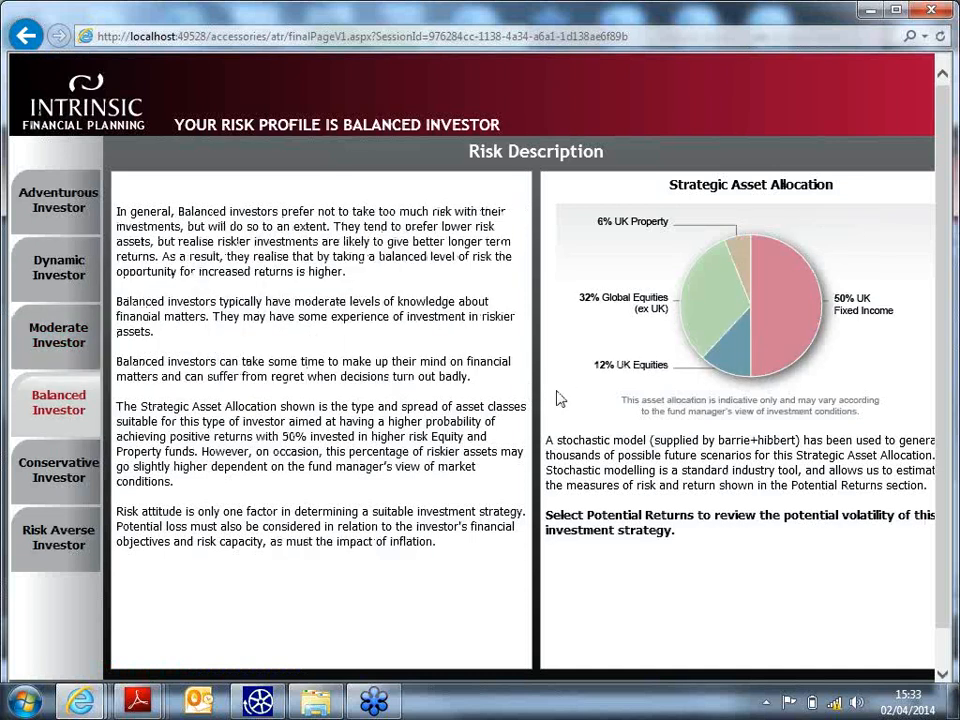
scroll(560, 400, down, 1)
click(885, 667)
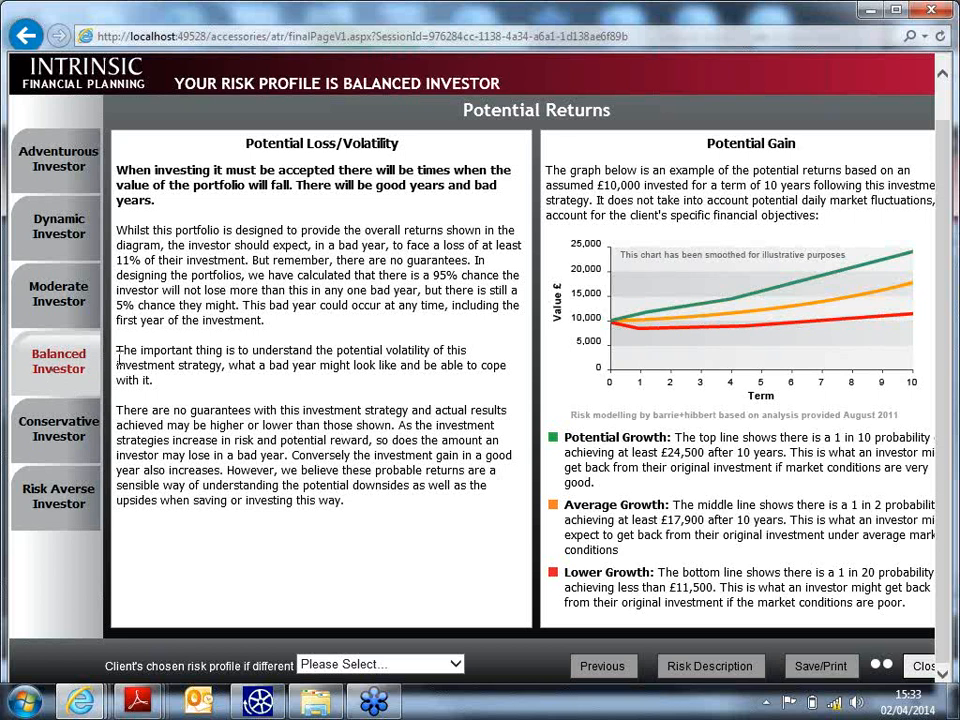
click(62, 304)
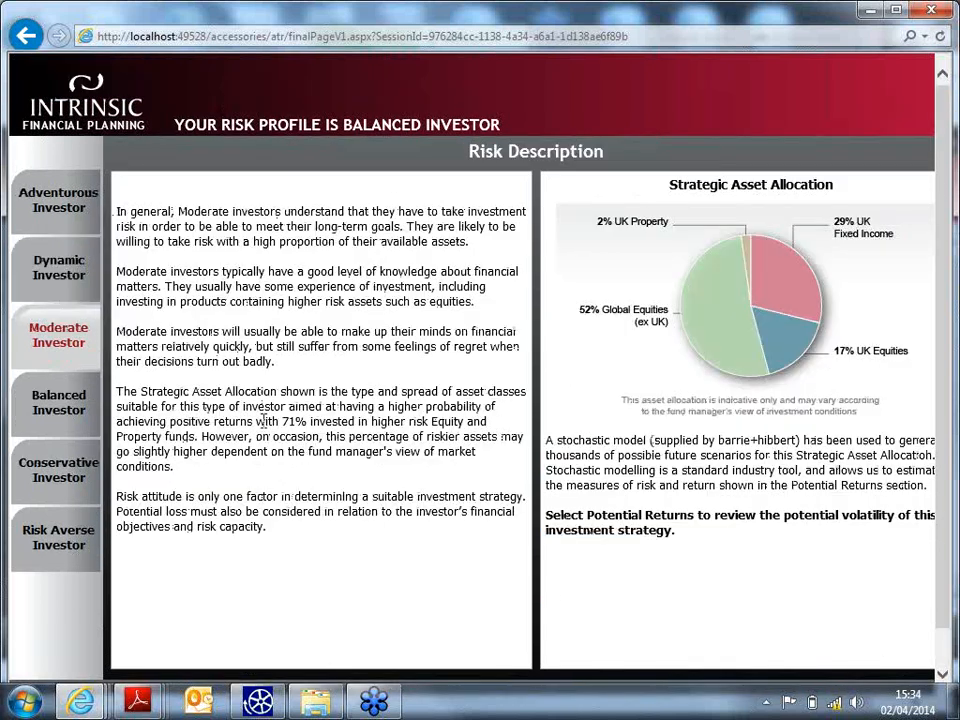
scroll(397, 588, down, 1)
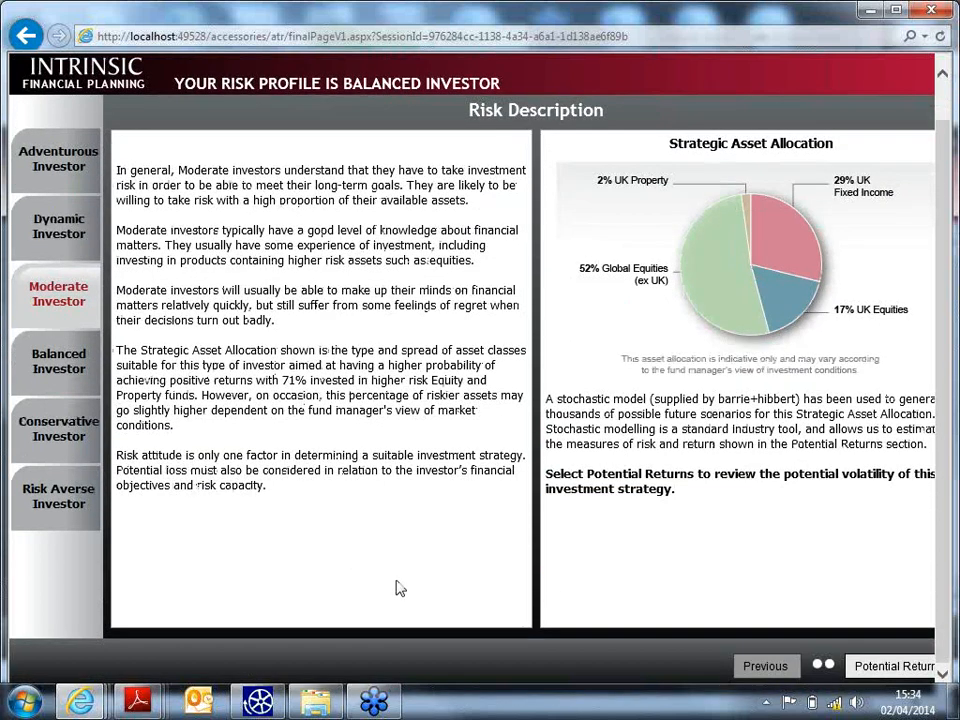
- View Moderate potential returns, record Moderate Investor as the client's chosen profile, and generate the PDF report
click(900, 664)
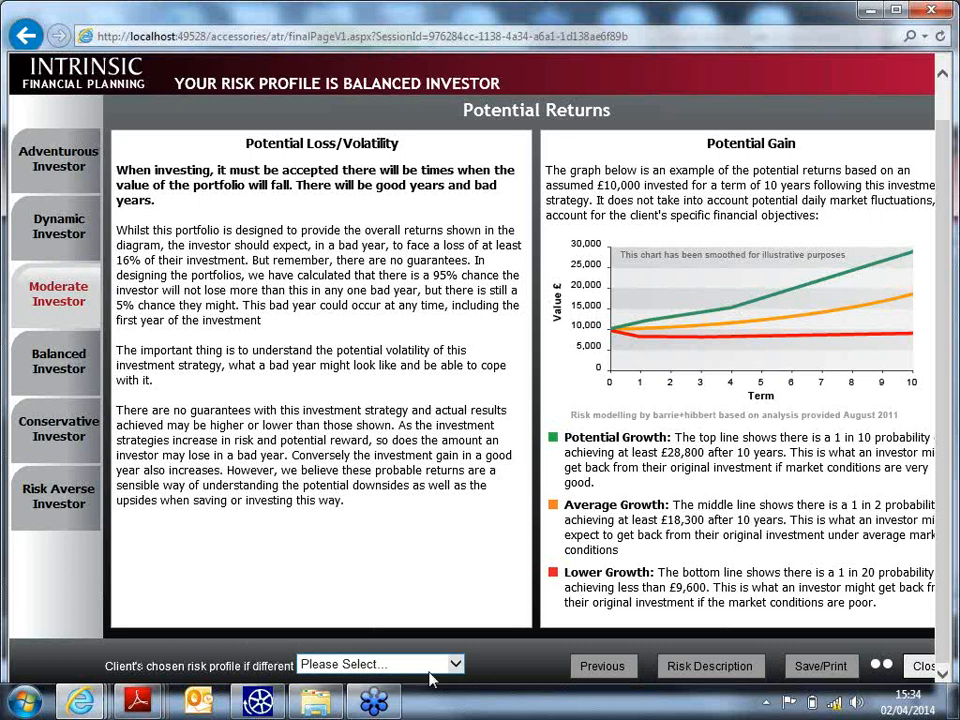
click(420, 664)
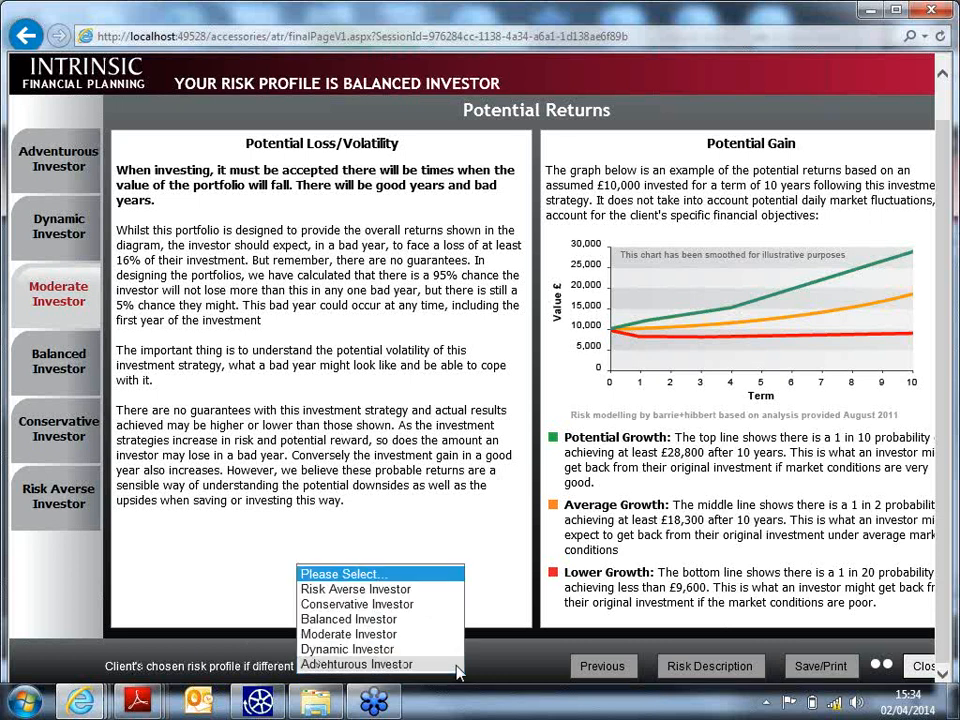
click(405, 634)
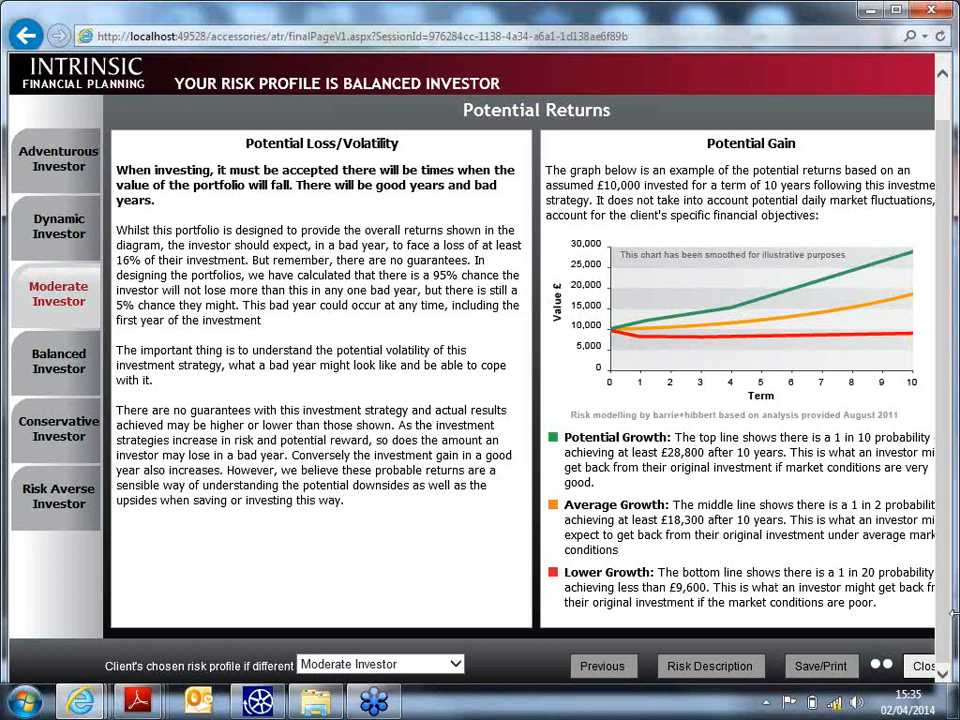
click(815, 666)
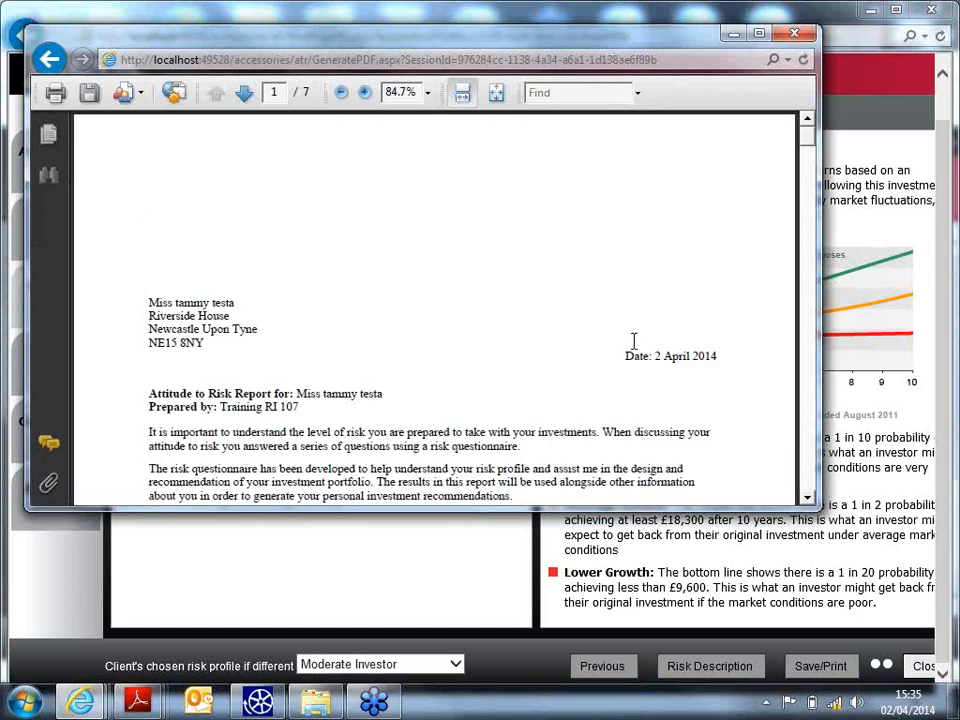
- Scroll the Attitude to Risk PDF down to page 4, Your Risk Profile
scroll(590, 385, down, 5)
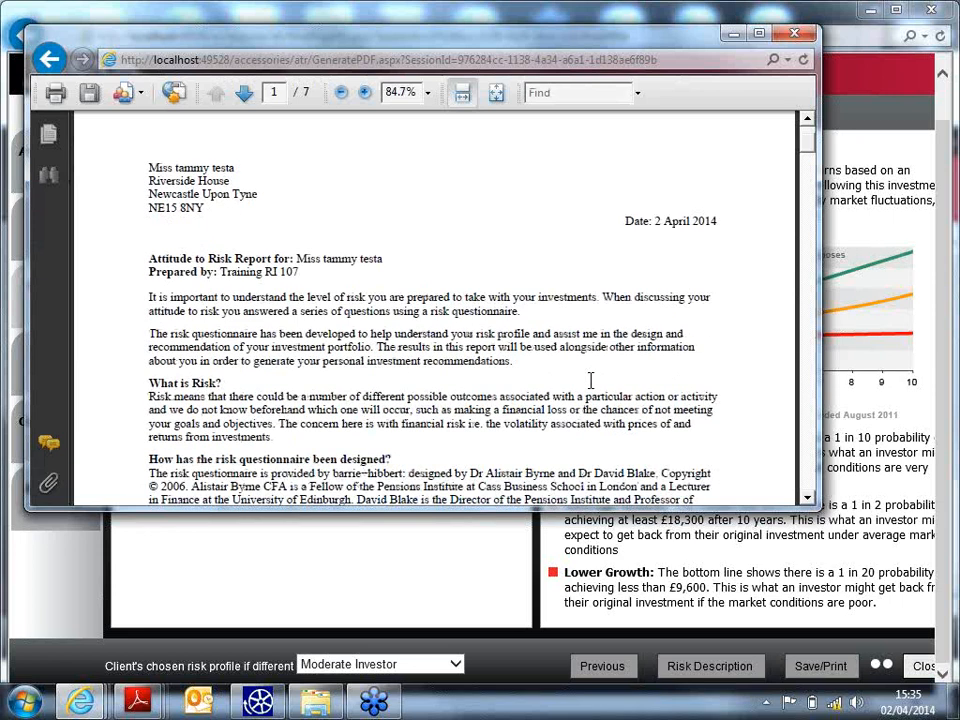
scroll(590, 381, down, 1)
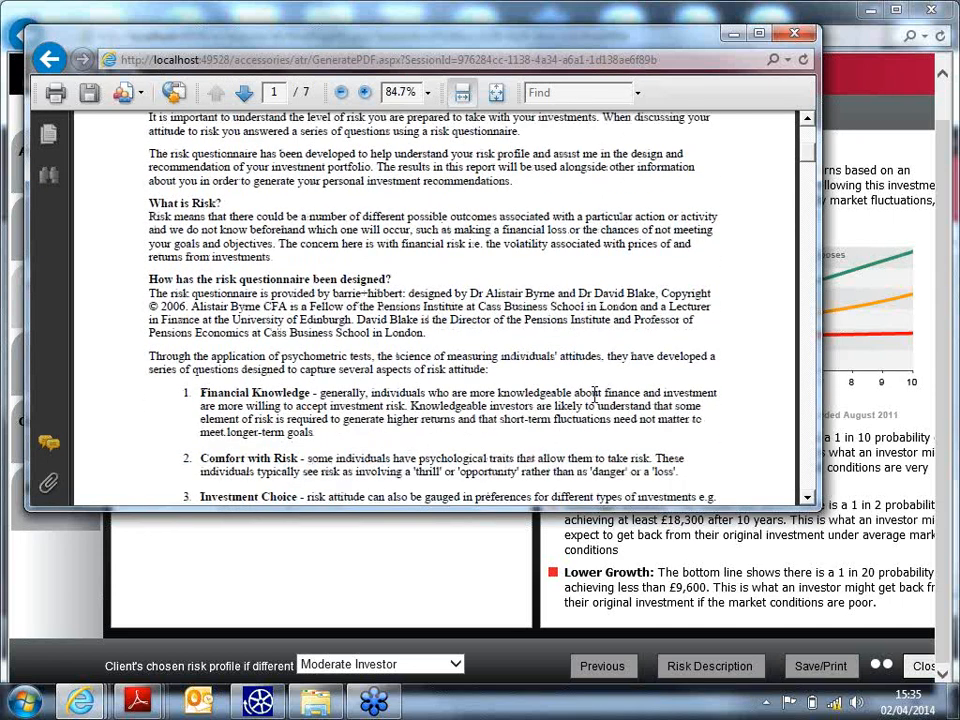
scroll(580, 385, down, 5)
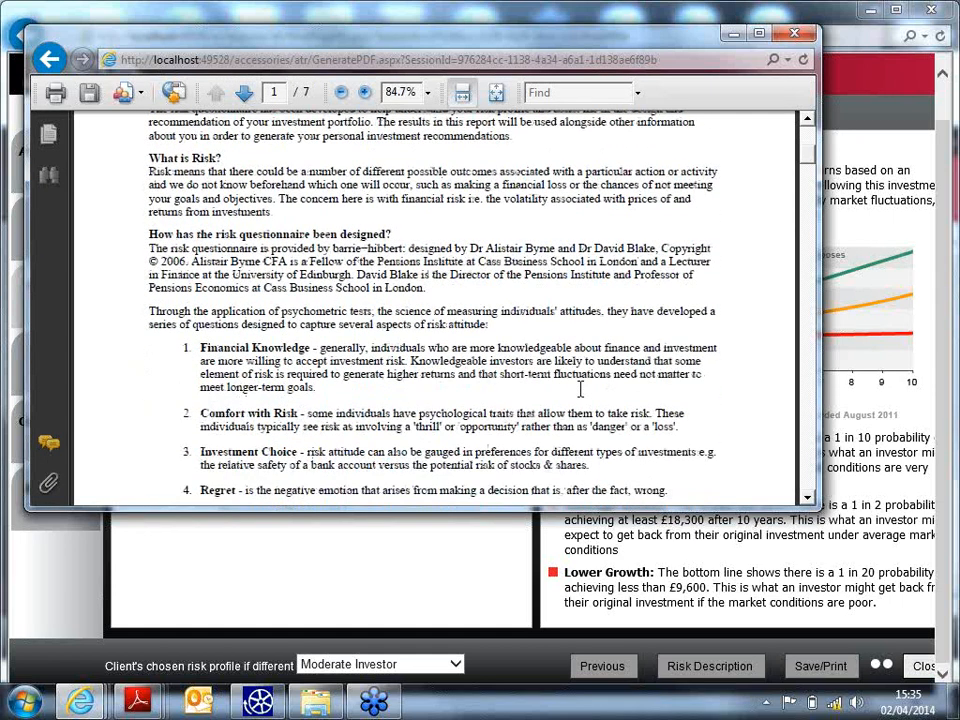
scroll(519, 376, down, 13)
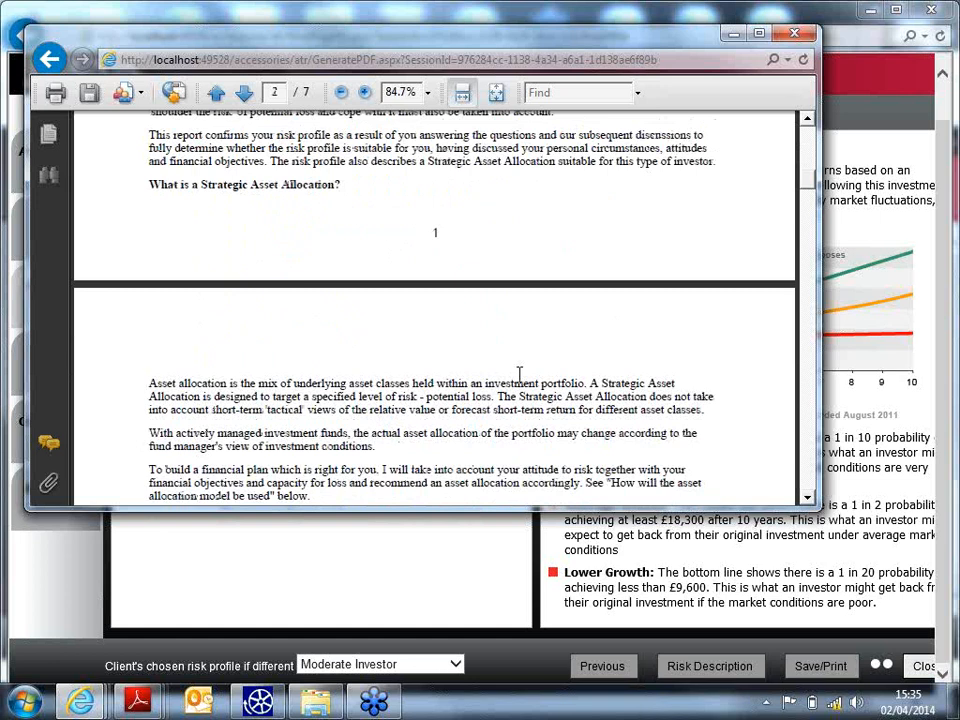
scroll(450, 380, down, 12)
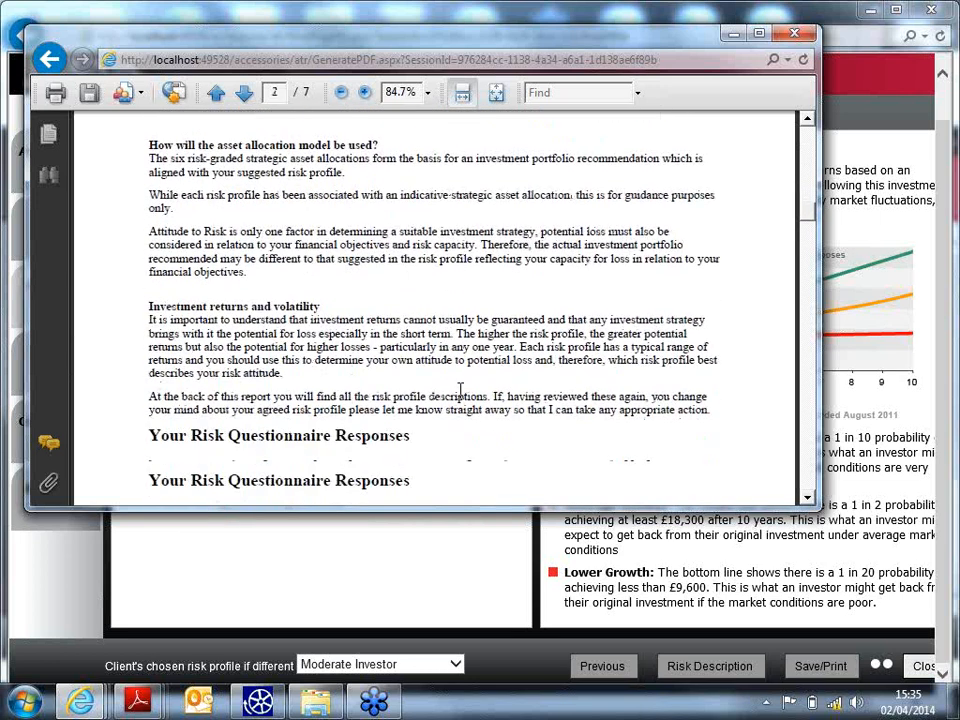
scroll(455, 385, down, 14)
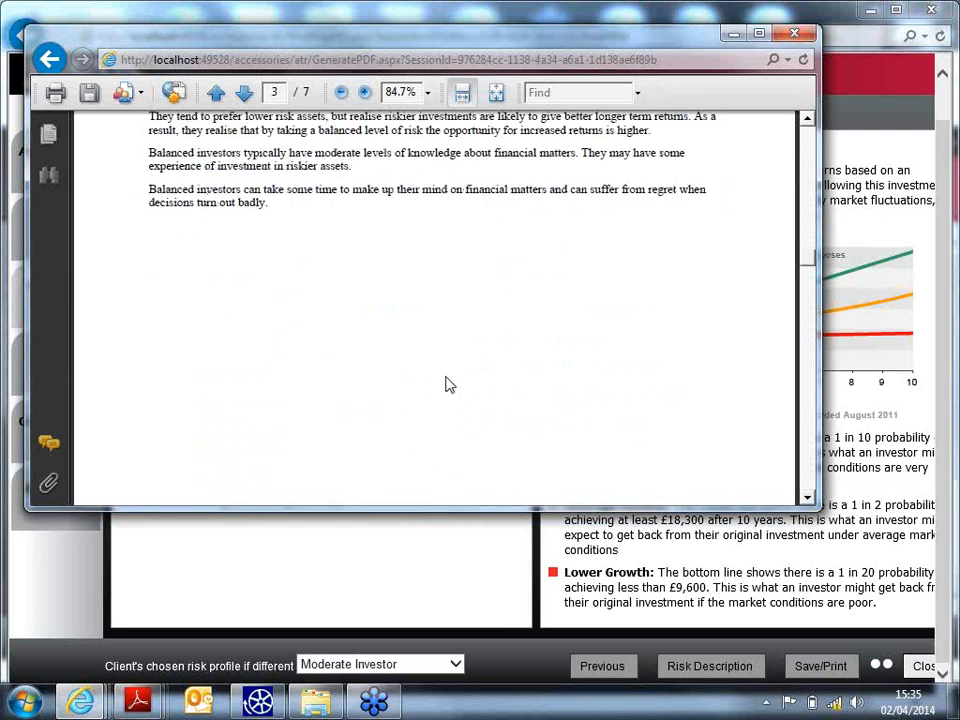
scroll(445, 376, down, 6)
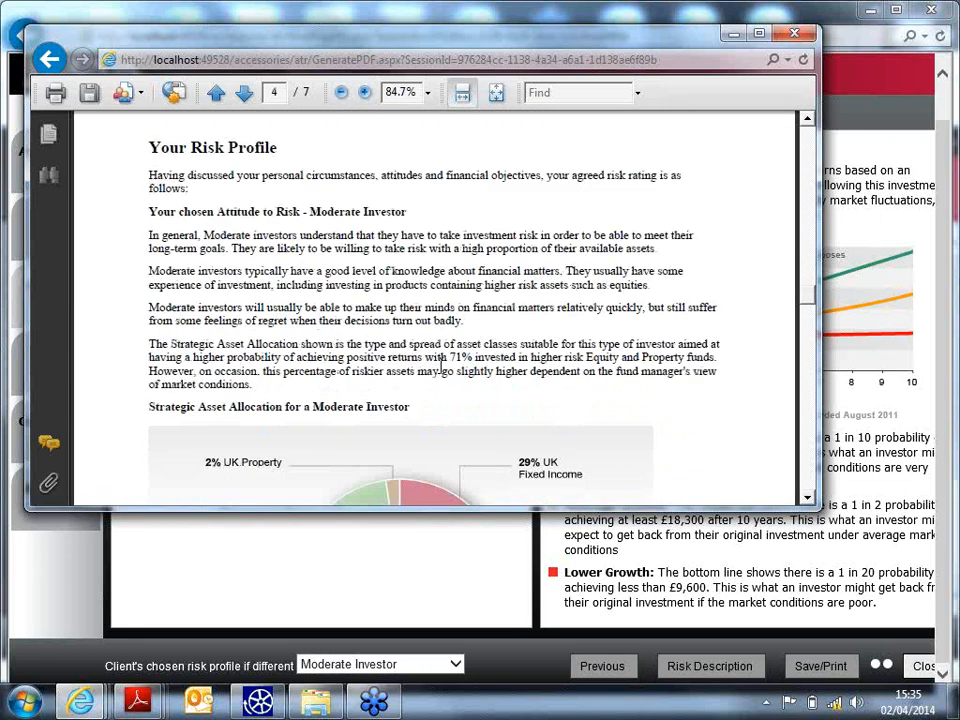
- Close the PDF and the risk profiler, then set the client's attitude to risk to Moderate
click(786, 40)
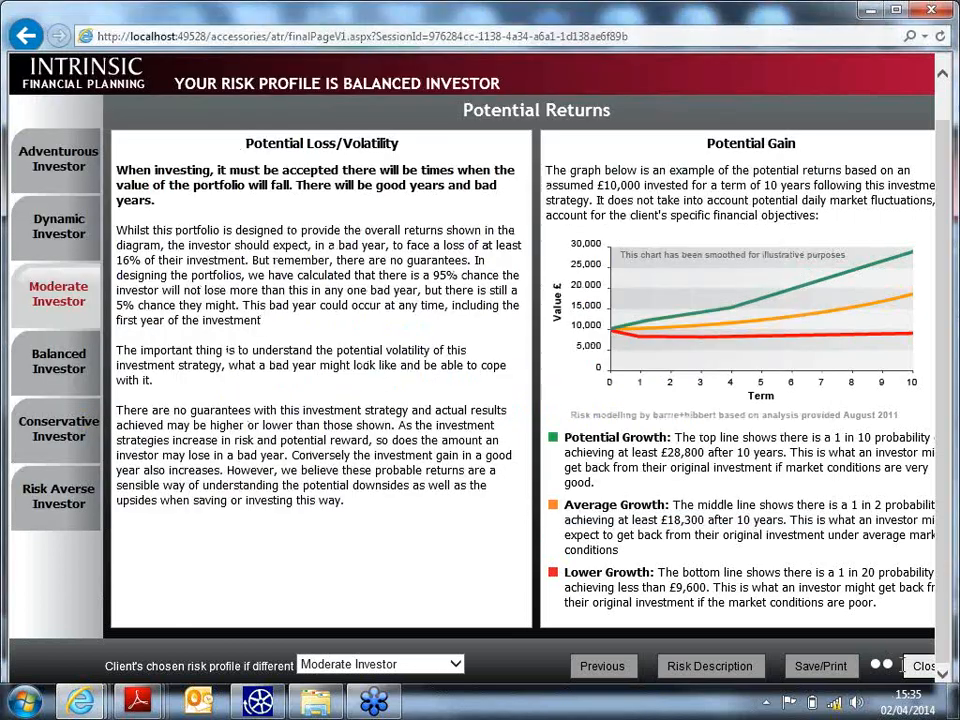
click(925, 667)
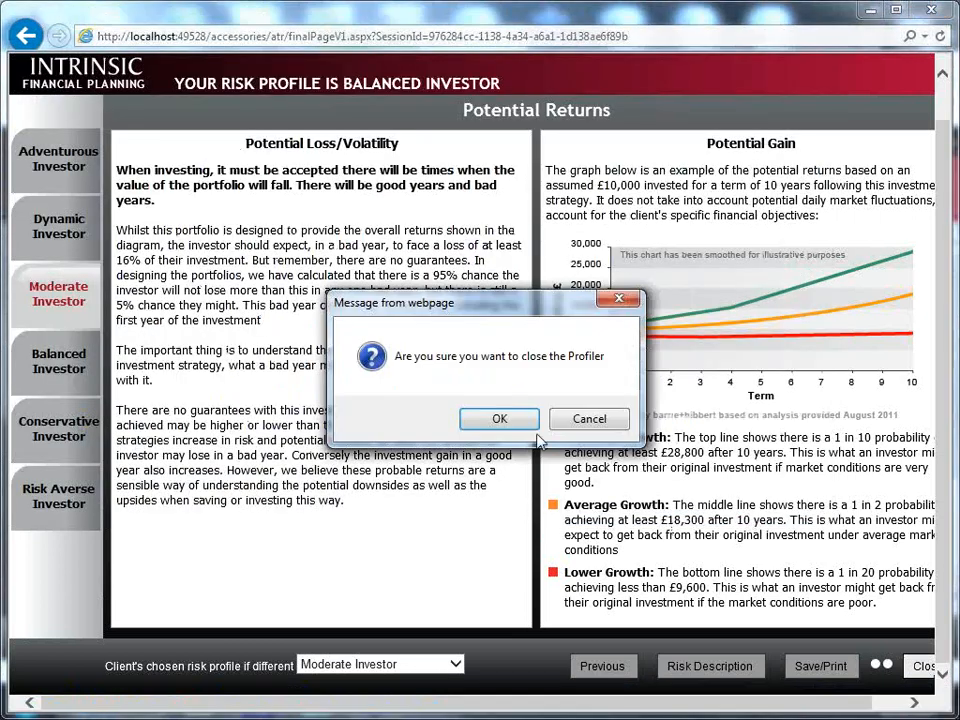
click(497, 418)
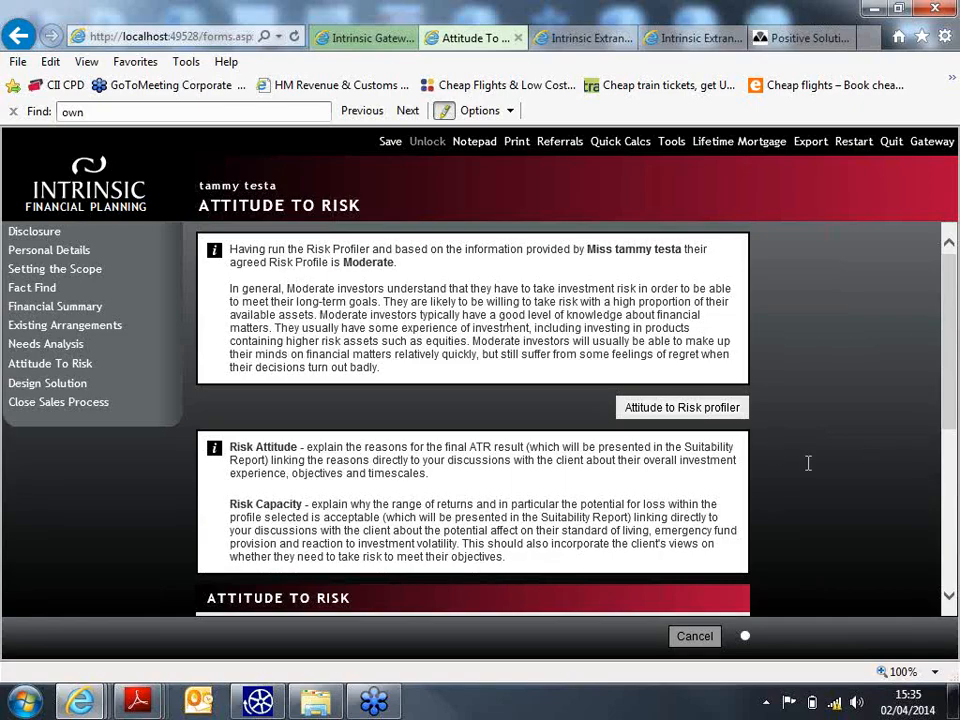
scroll(808, 463, down, 1)
scroll(706, 450, down, 1)
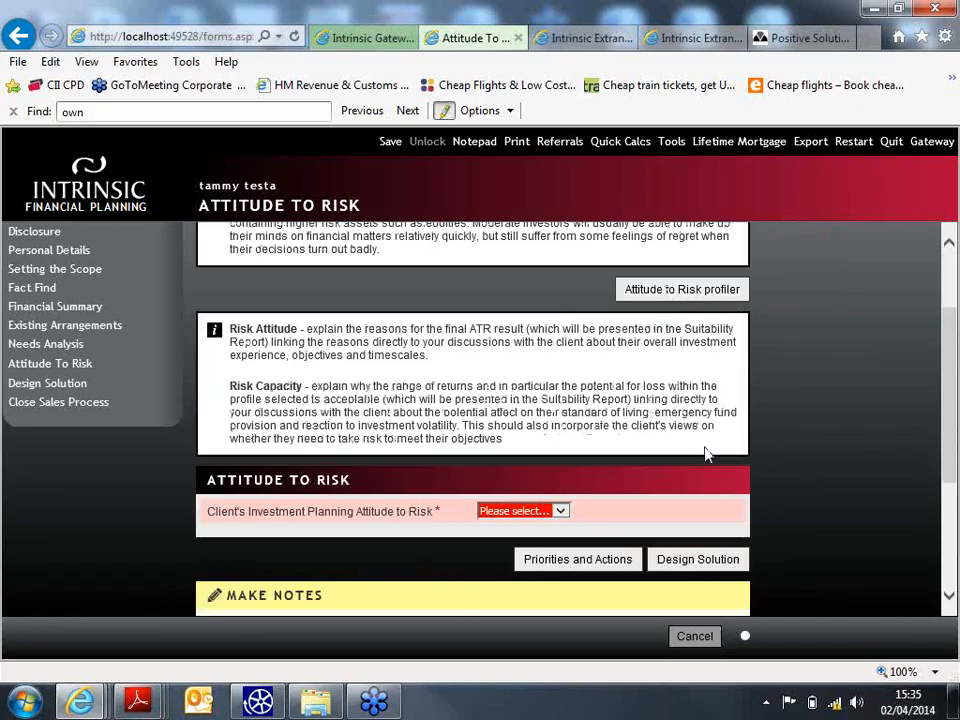
scroll(640, 450, down, 1)
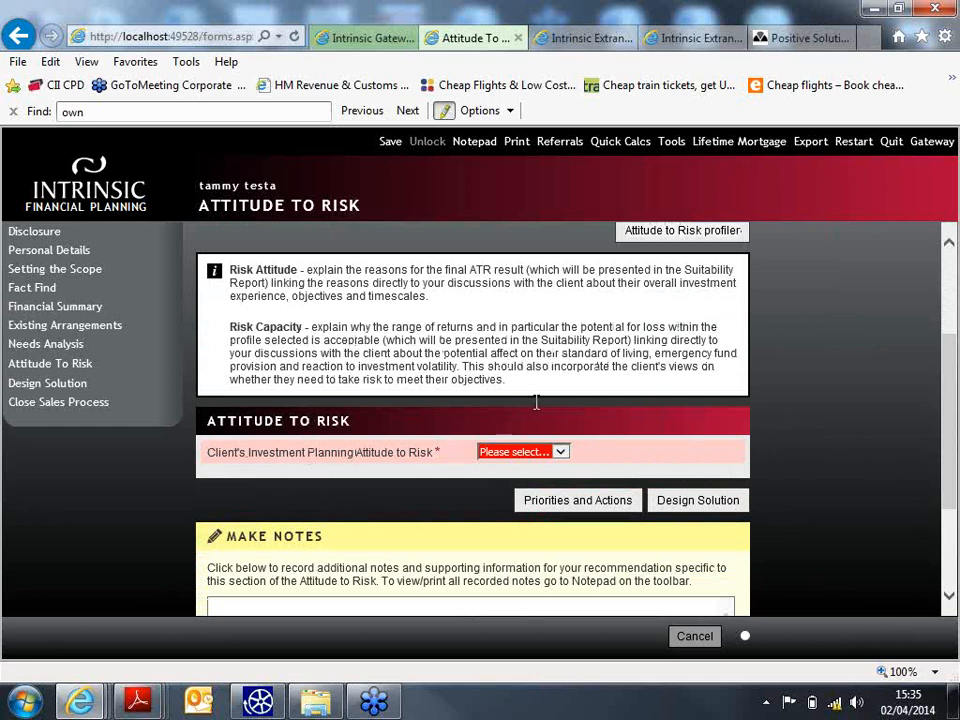
click(560, 452)
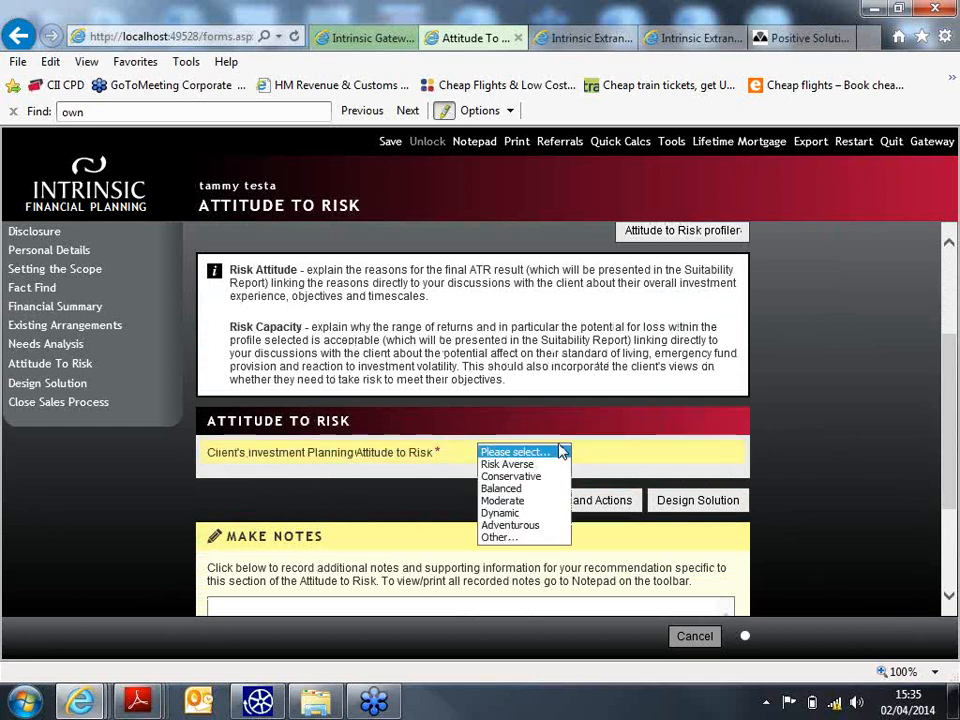
click(500, 504)
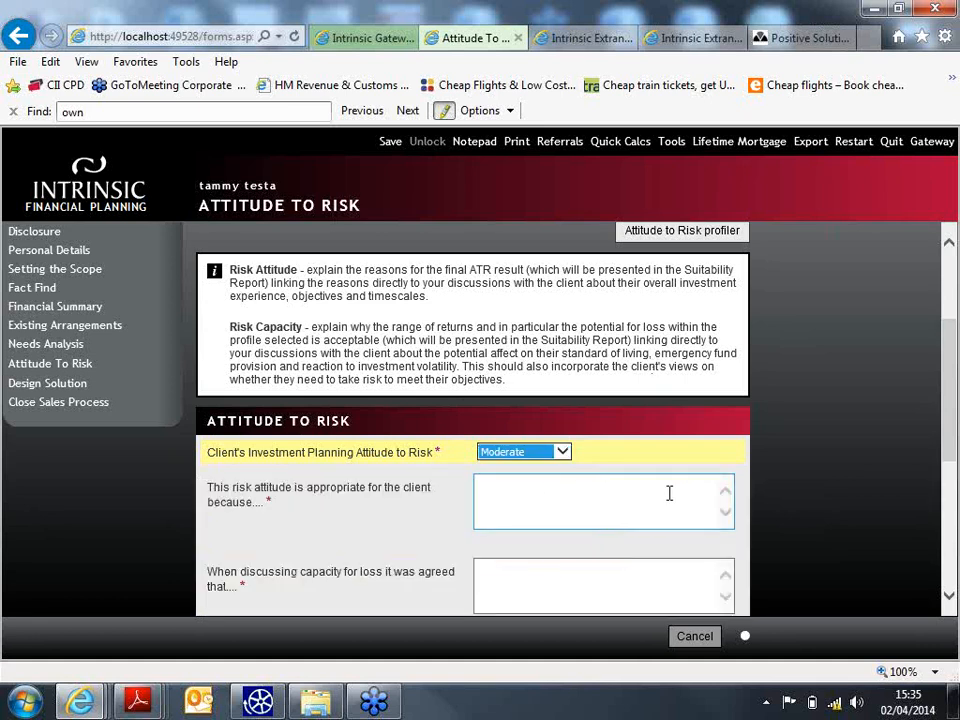
- Enter 'tbc' in the risk attitude justification and capacity for loss boxes, then submit for solution design
scroll(566, 501, down, 1)
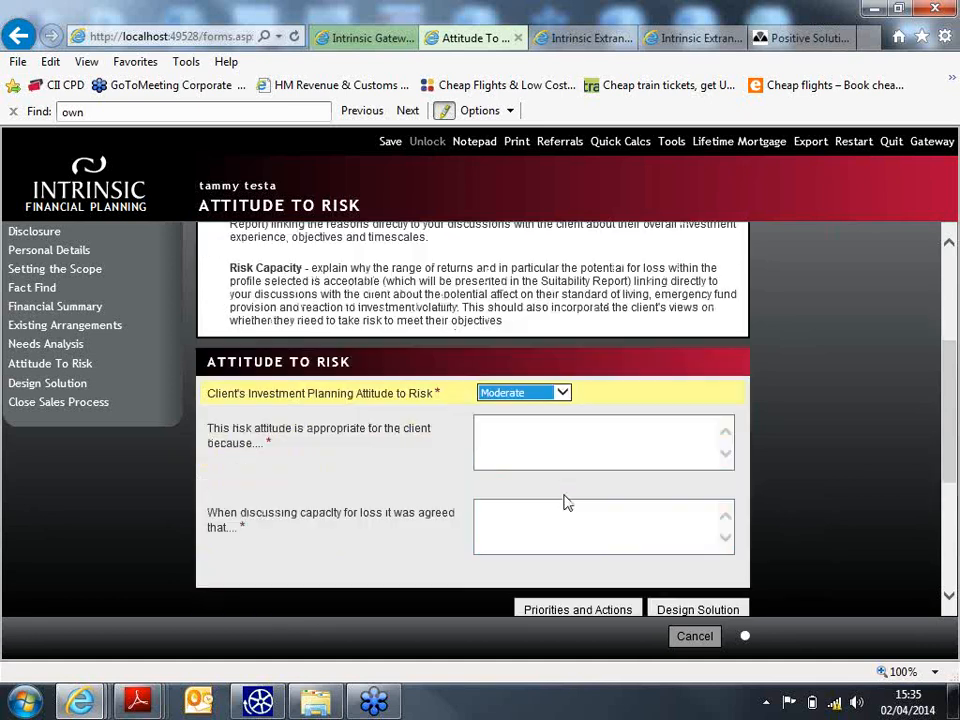
click(562, 440)
click(519, 522)
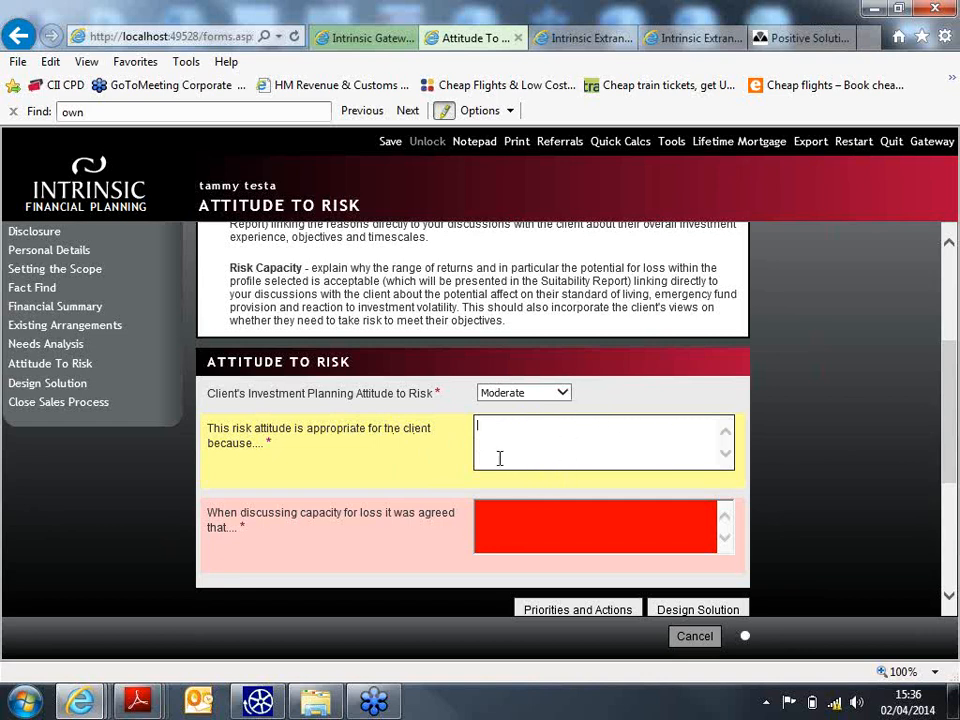
click(520, 511)
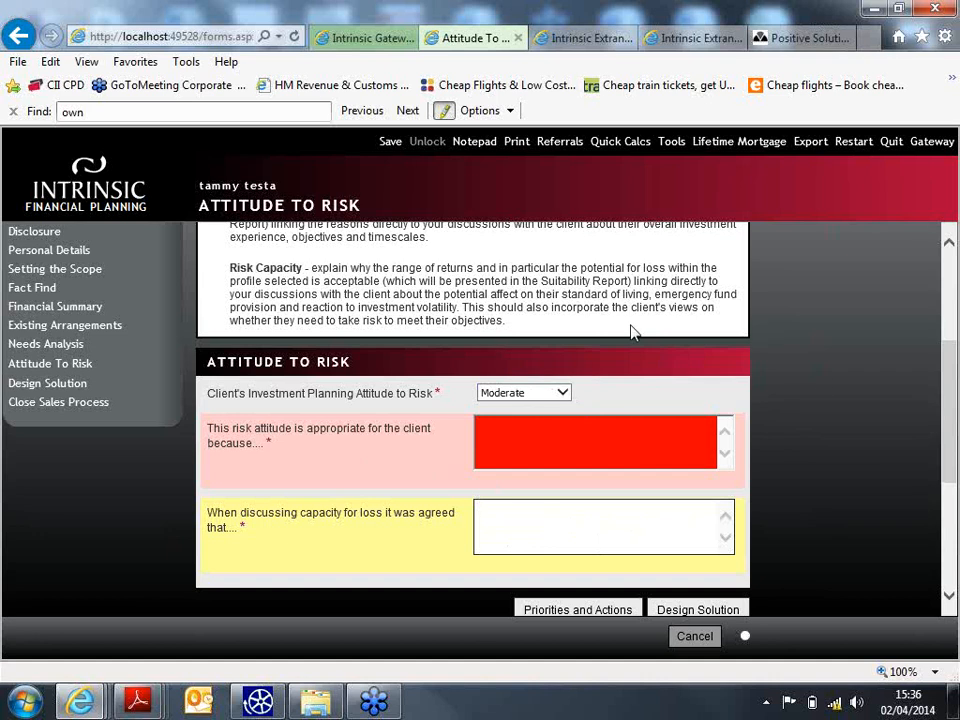
click(561, 431)
text(tbe)
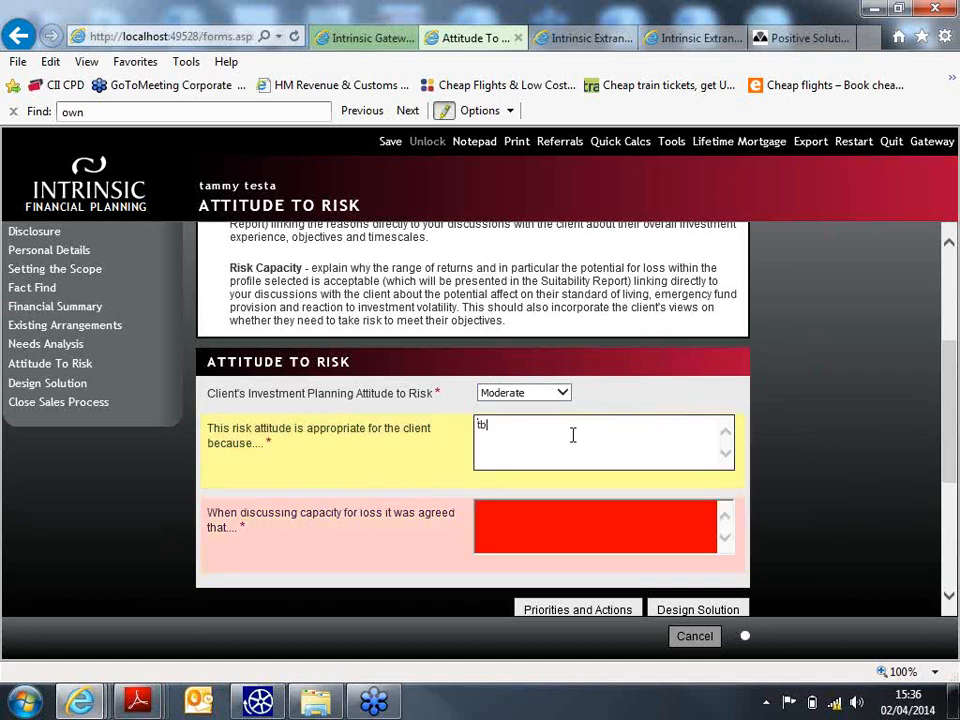
key(BackSpace)
key(BackSpace)
text(bc)
key(Tab)
text(tbc)
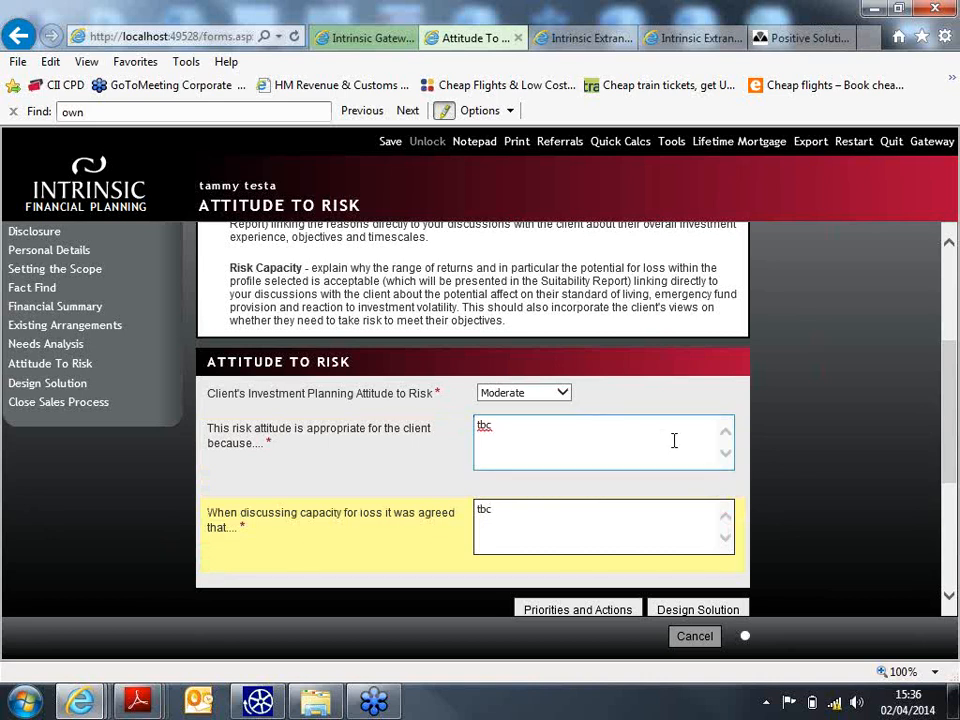
click(712, 607)
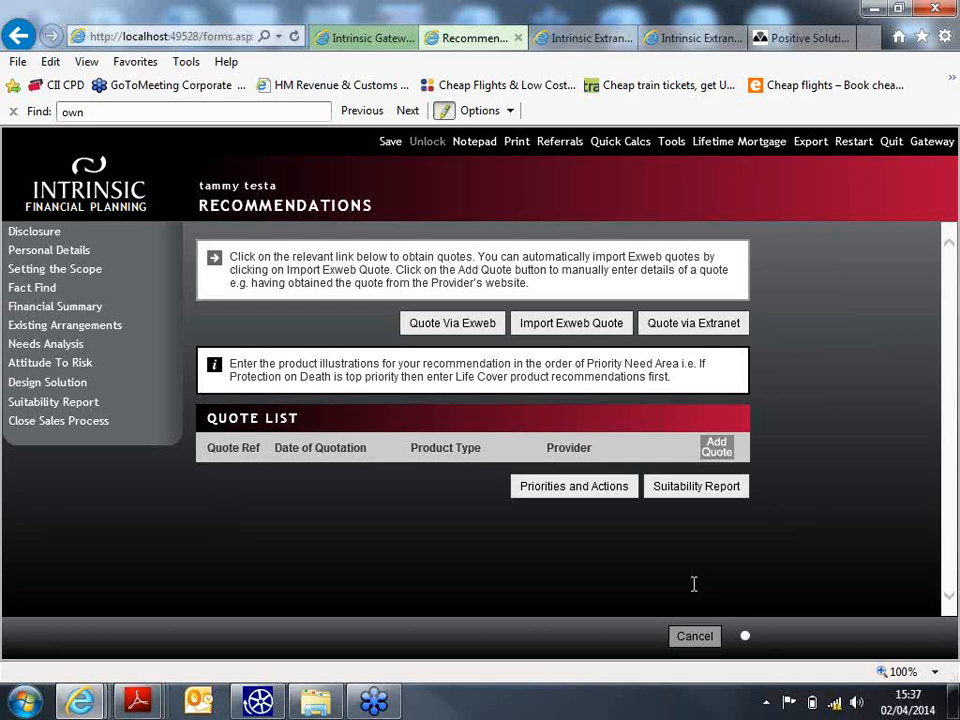
- Add a new quote for an Investments Equity ISA with Sanlam as provider
click(716, 447)
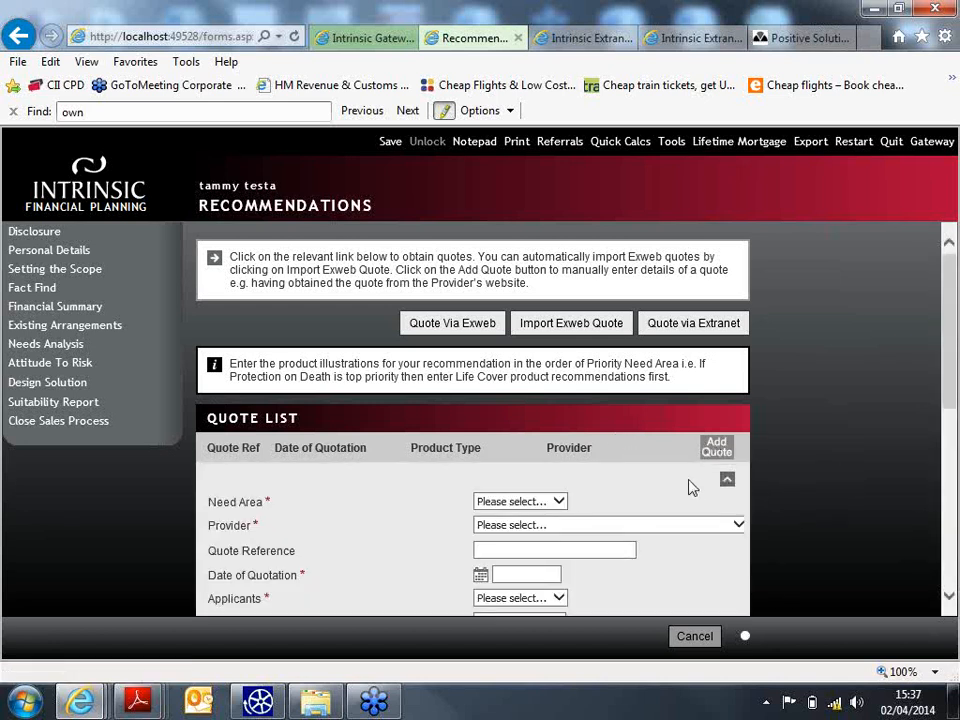
scroll(640, 463, down, 1)
scroll(630, 440, down, 2)
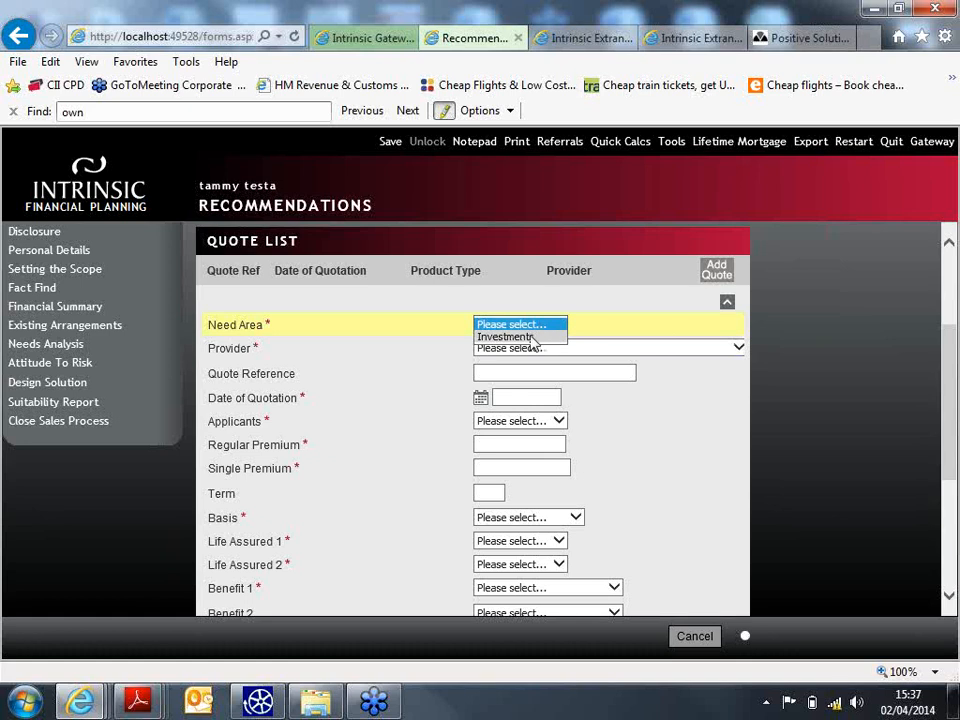
click(537, 337)
click(556, 348)
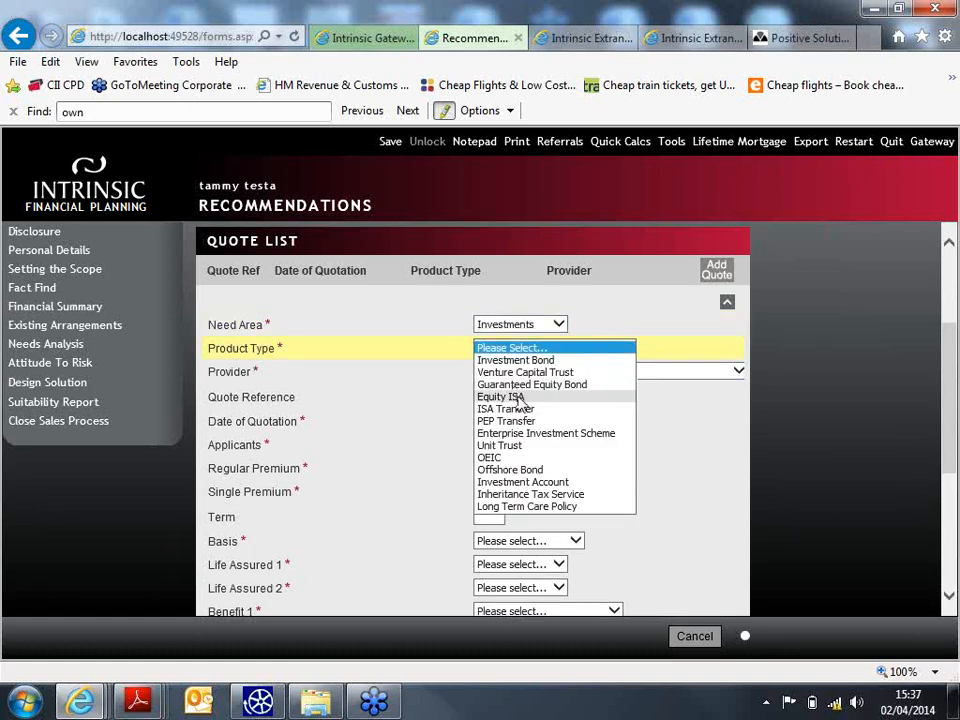
click(520, 397)
click(555, 371)
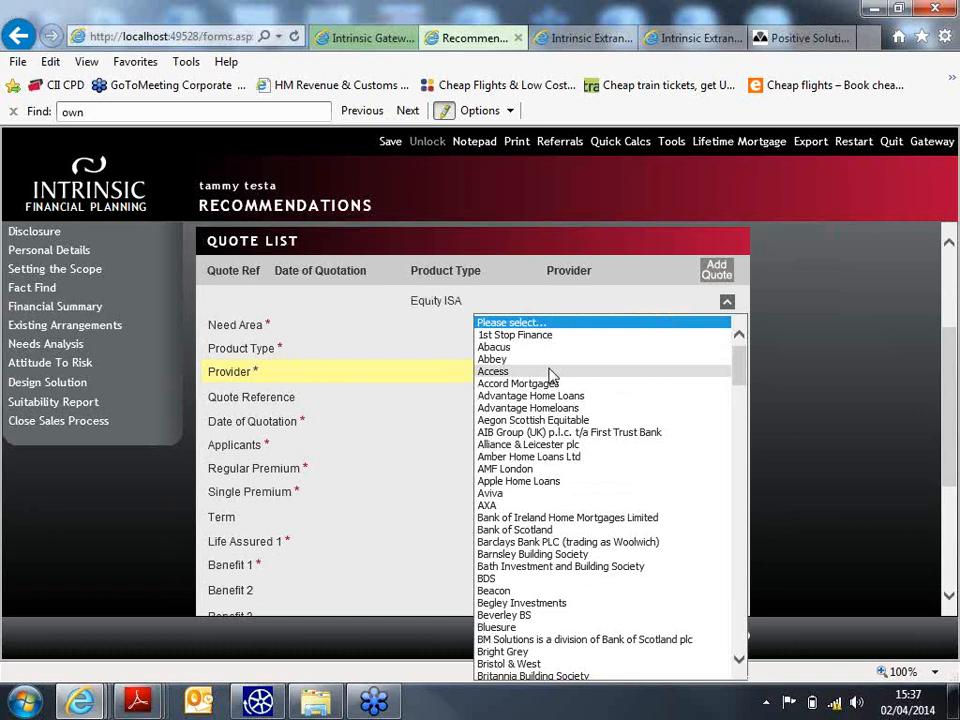
drag(740, 358, 767, 581)
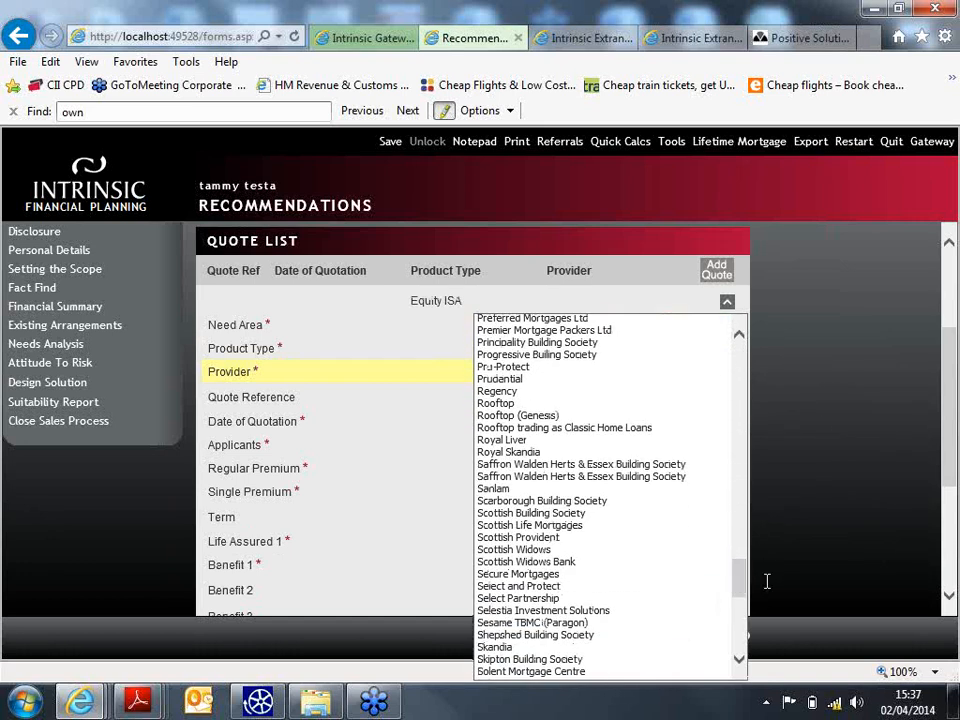
click(561, 488)
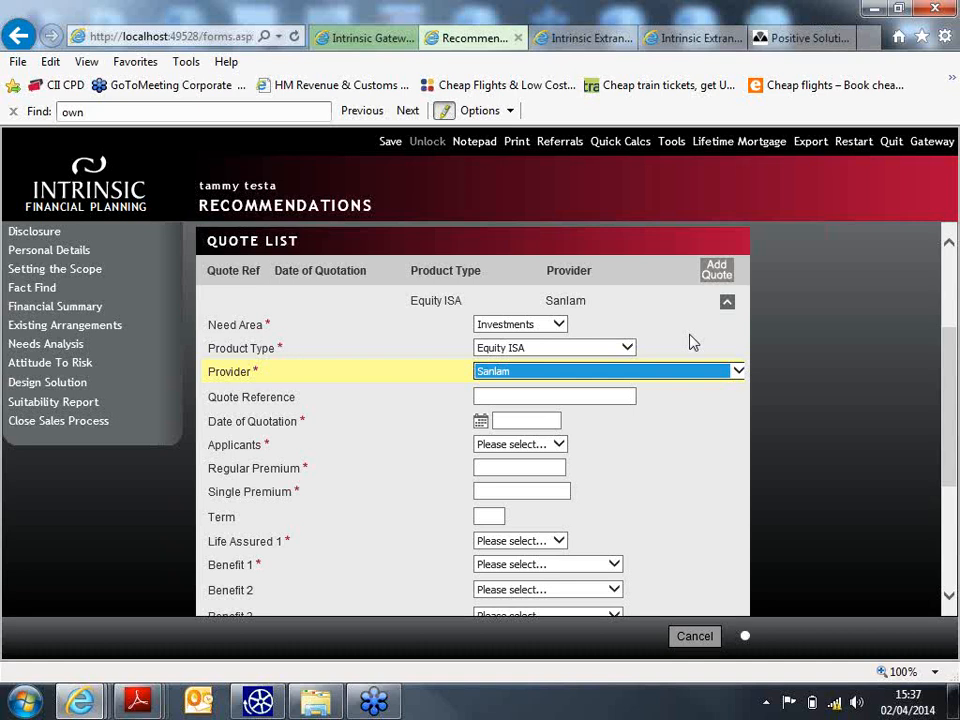
- Enter quote date 02-04-2014, the client as applicant, regular premium 0 and single premium 11,880
click(553, 420)
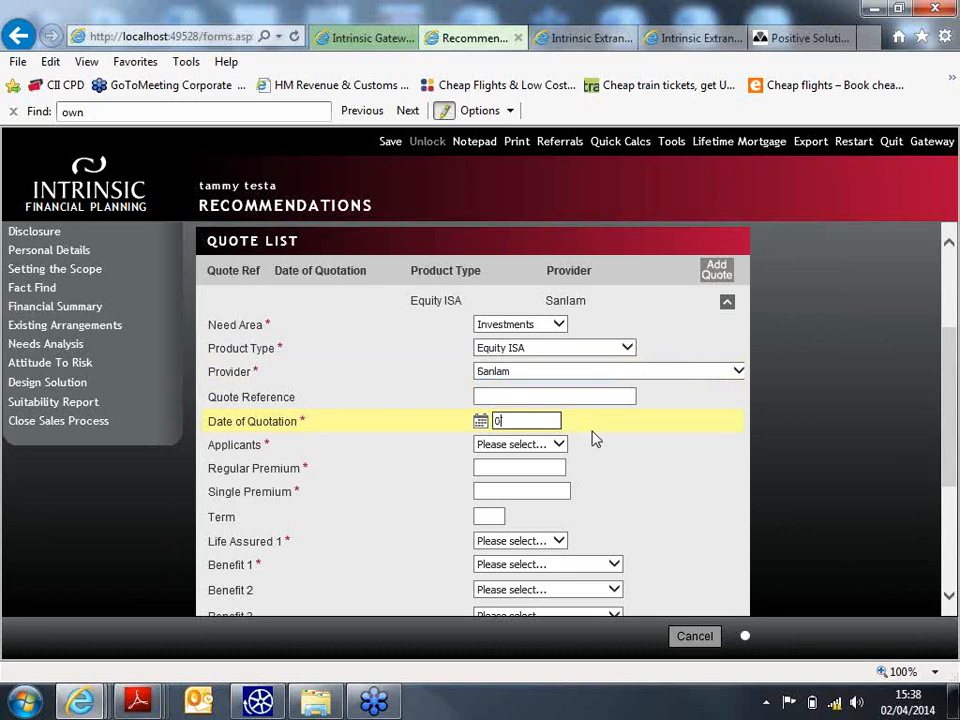
text(02042014)
click(553, 445)
click(536, 461)
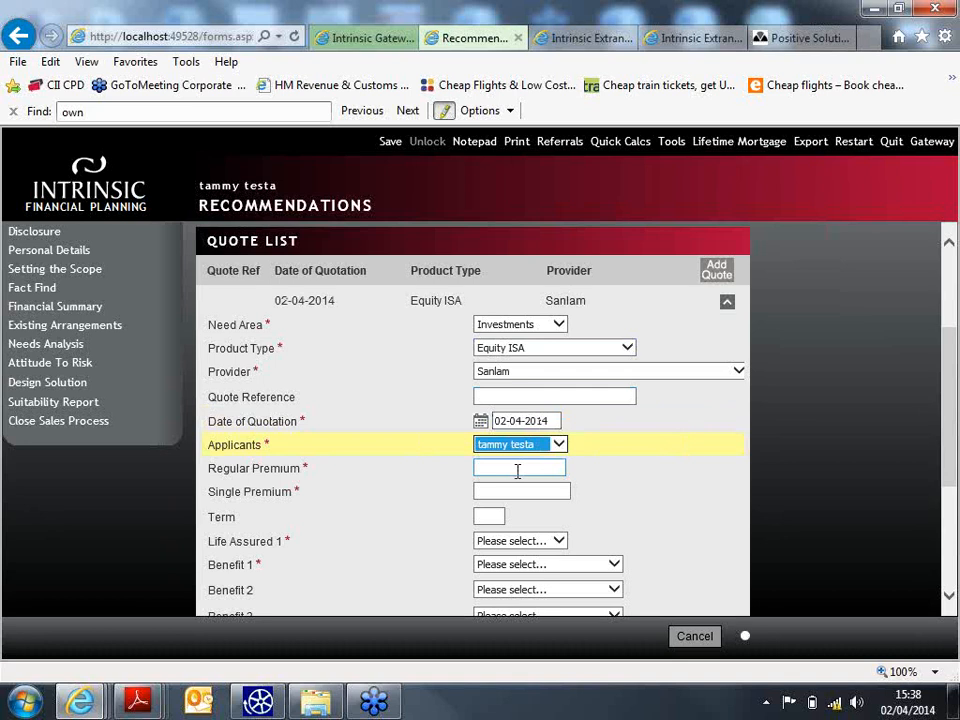
click(517, 469)
text(0)
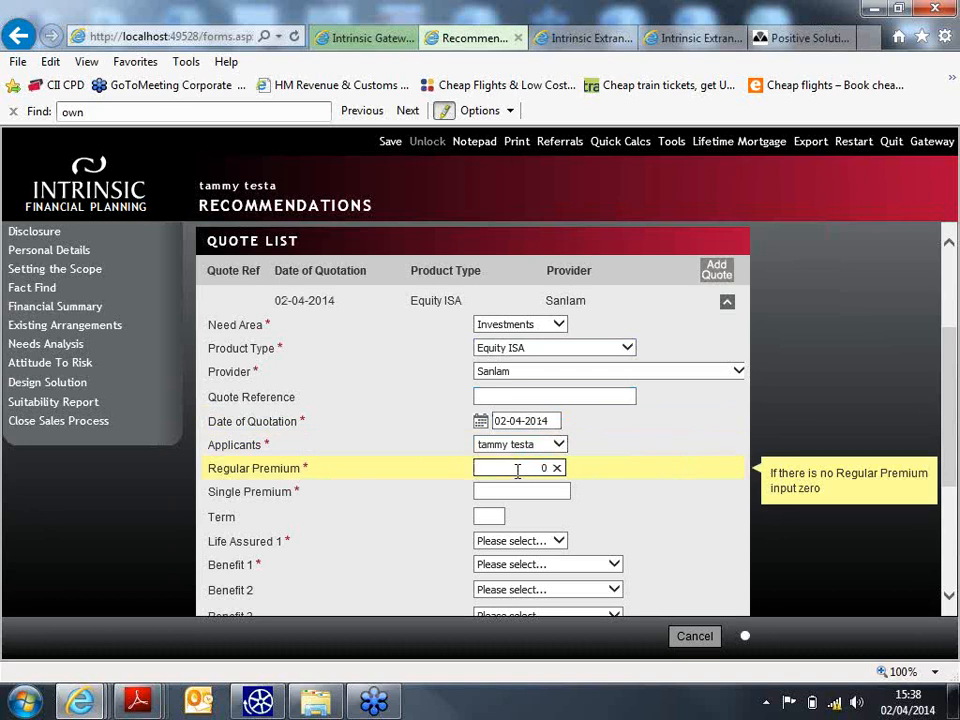
click(501, 491)
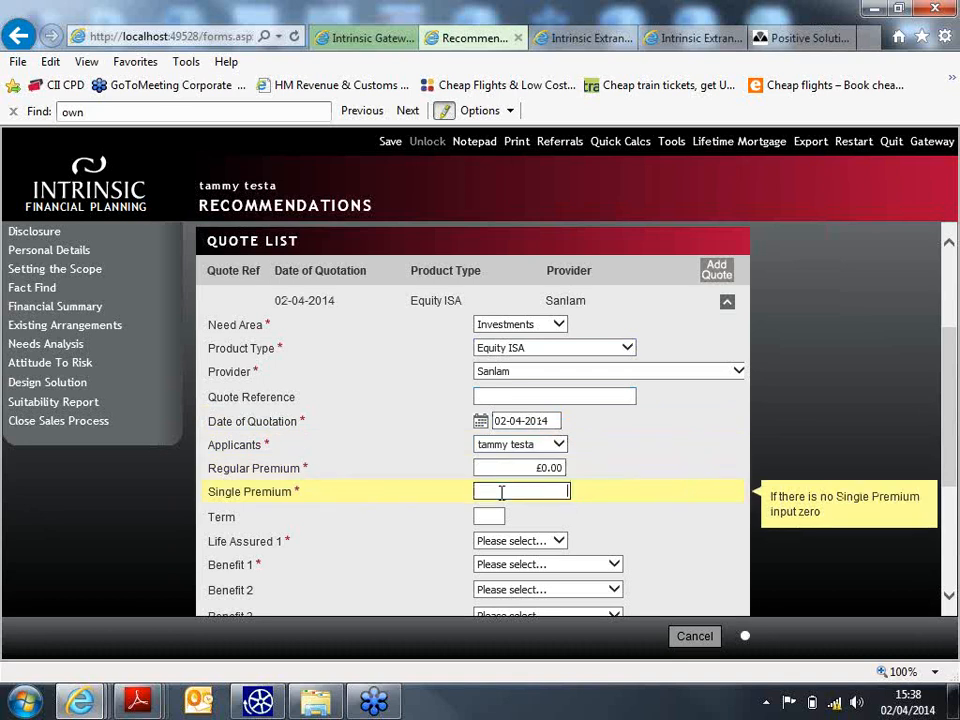
text(11,8)
text(80)
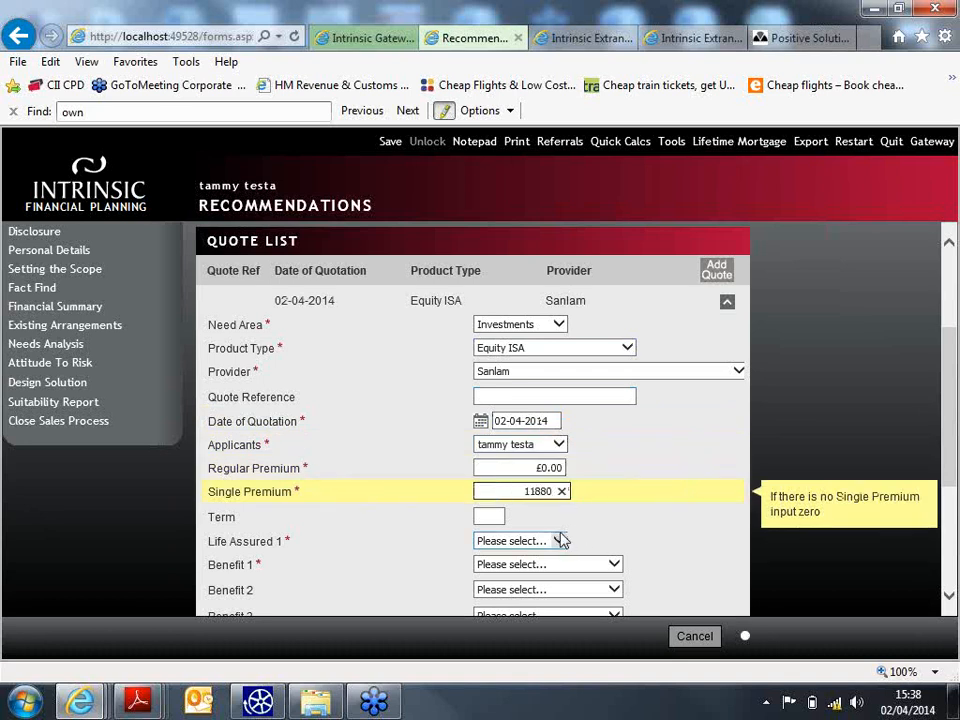
- Set the client as life assured, benefit Lump Sum Investment, top-up No and applying Yes
click(555, 540)
click(552, 556)
click(550, 565)
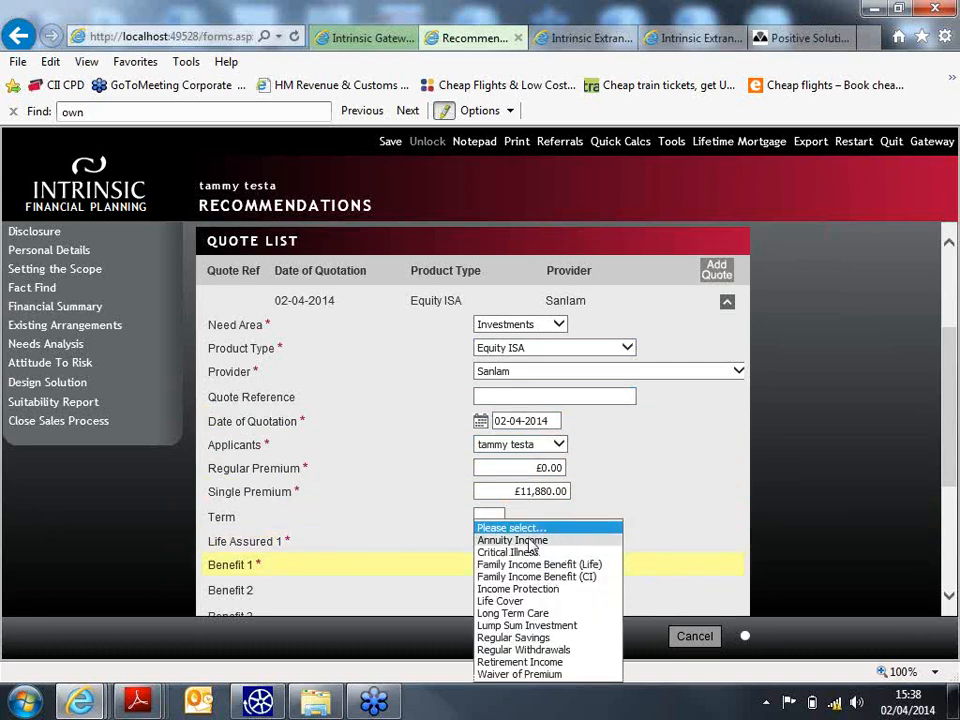
click(574, 634)
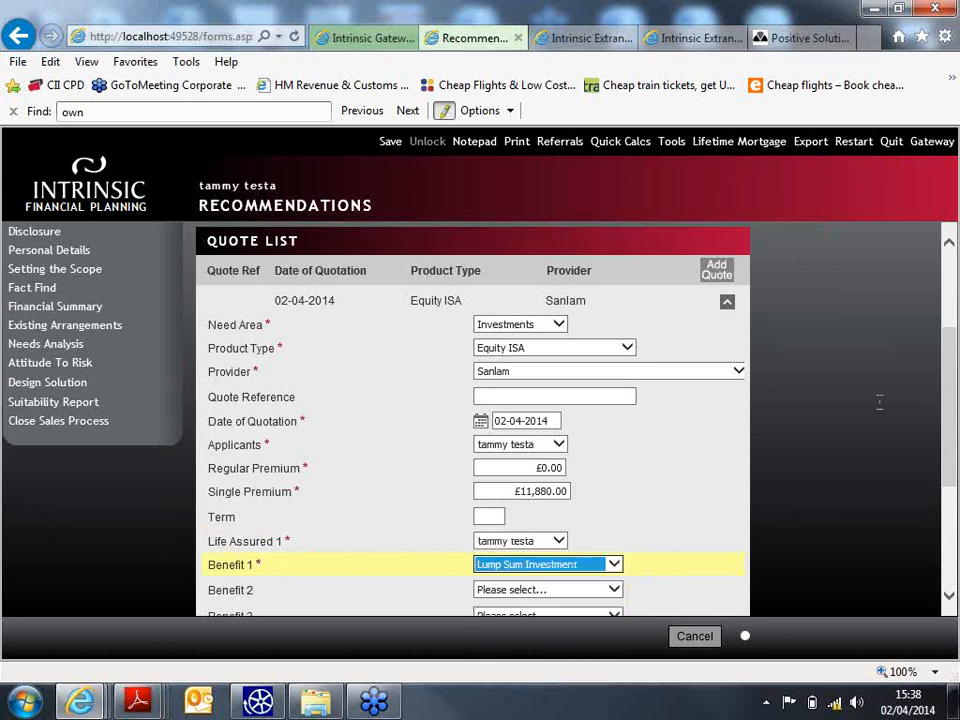
scroll(953, 440, down, 3)
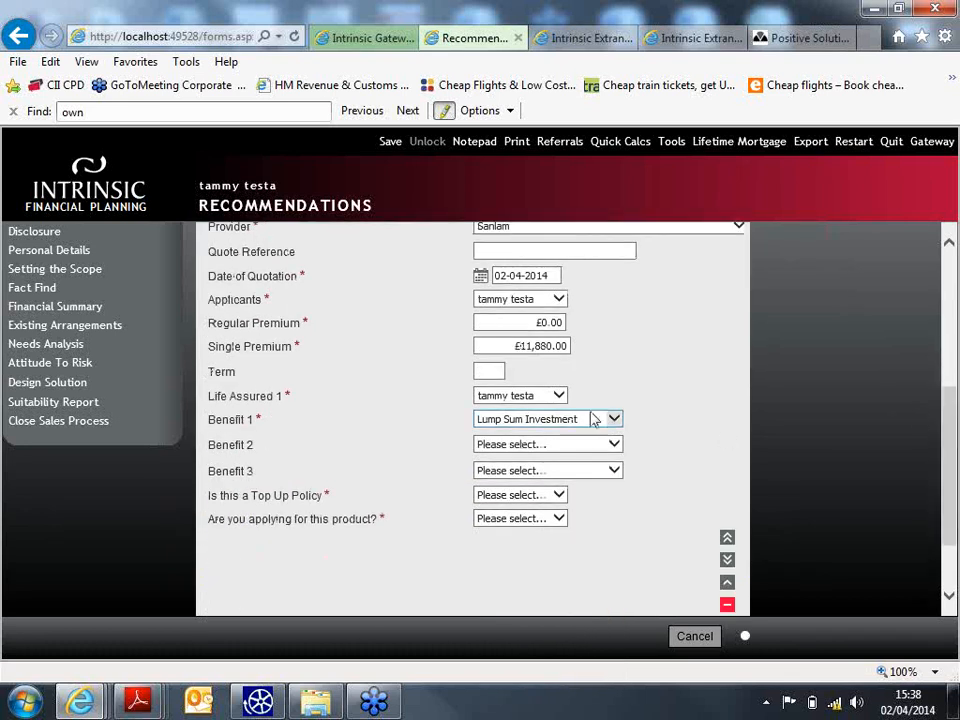
click(559, 496)
click(524, 519)
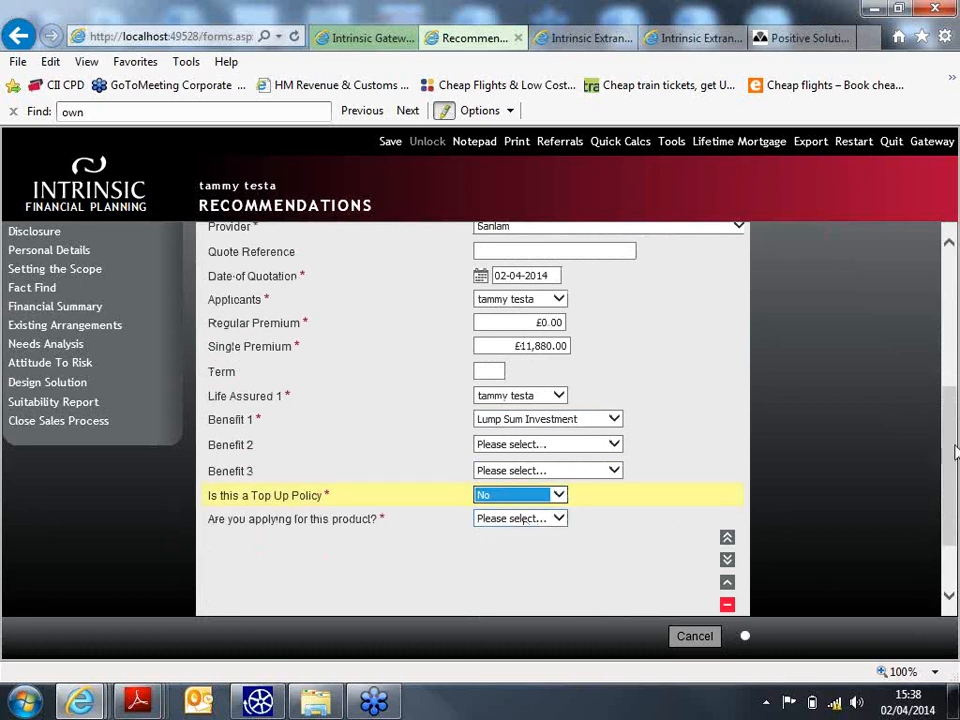
scroll(524, 519, down, 2)
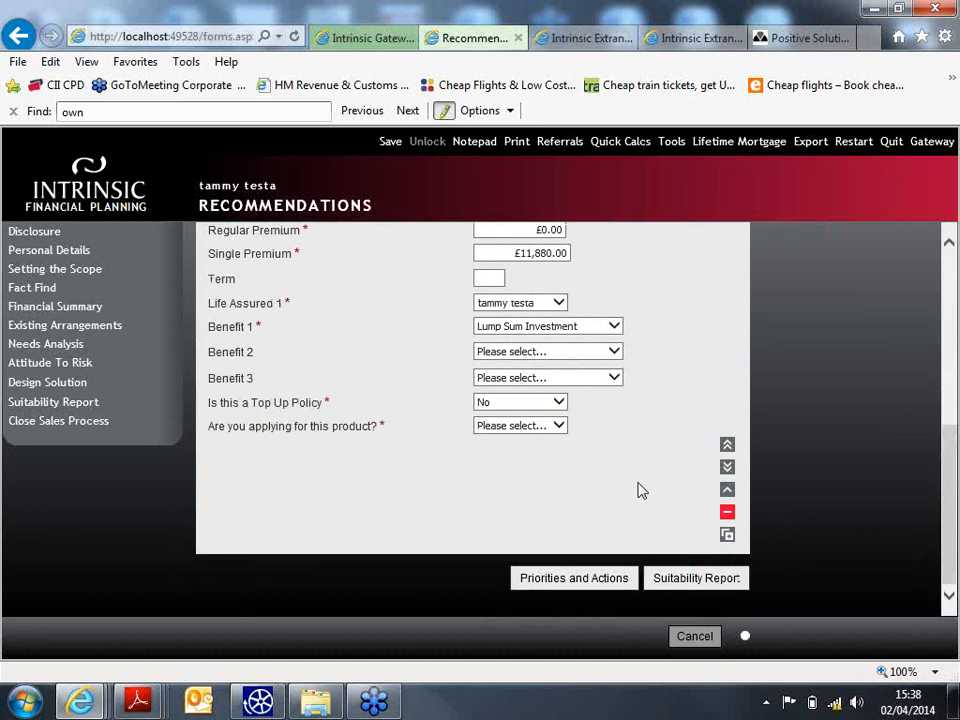
click(521, 427)
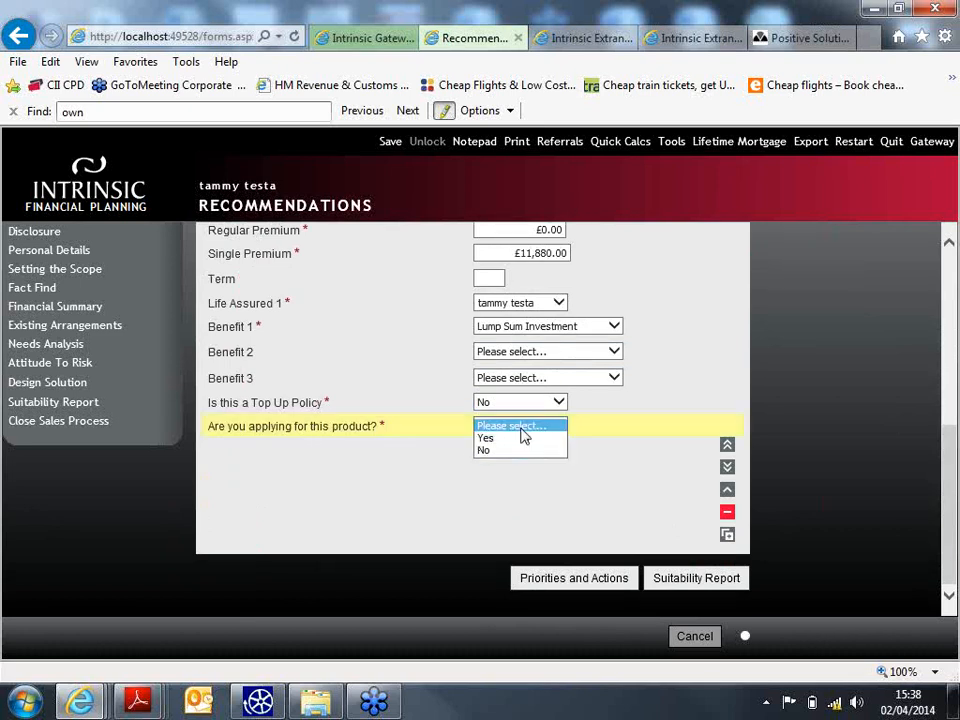
click(487, 440)
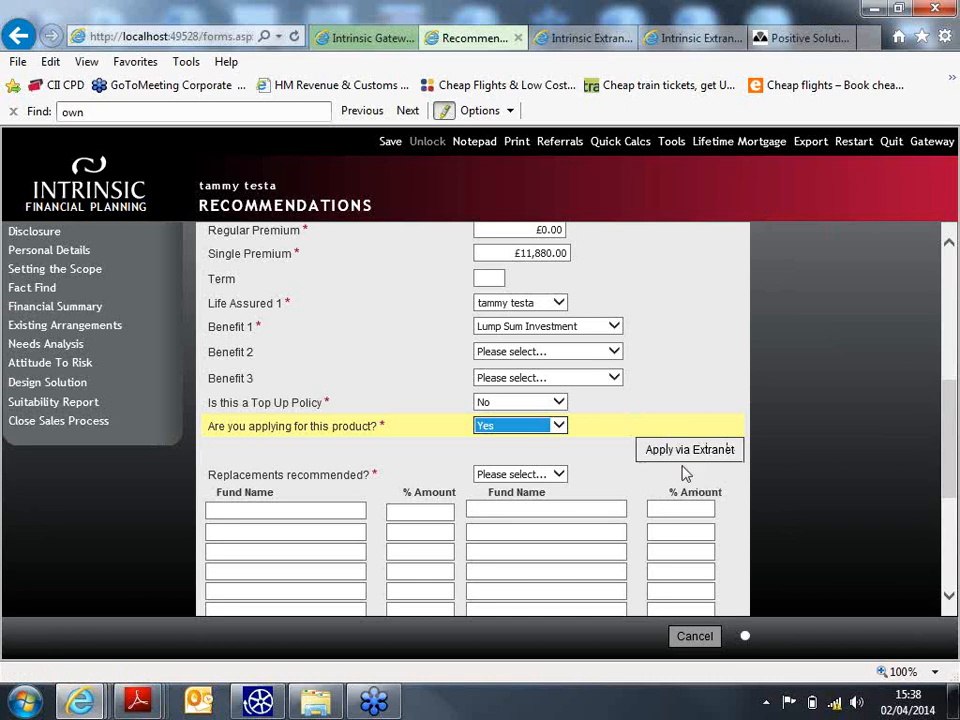
- Answer no replacements recommended and add fund 'sanlam' at 100%
drag(949, 404, 949, 435)
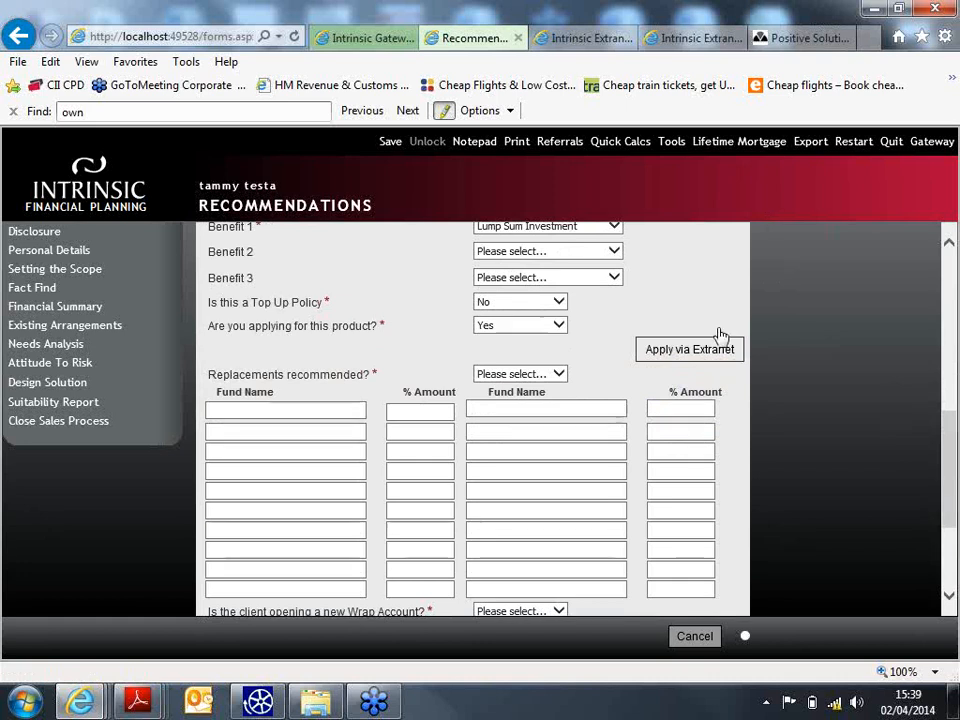
click(555, 378)
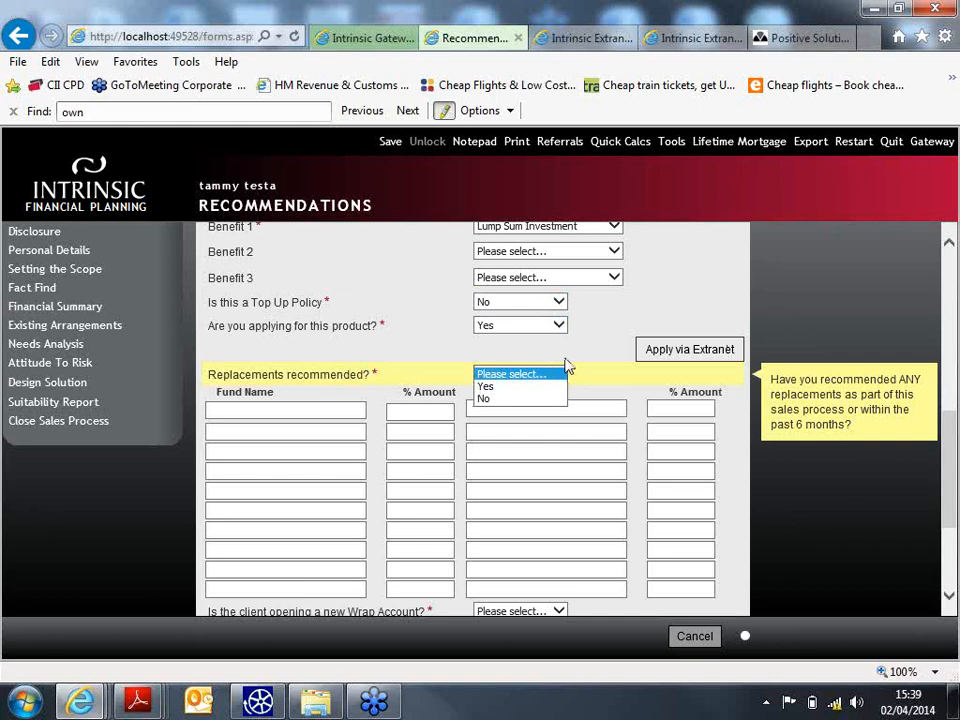
click(519, 399)
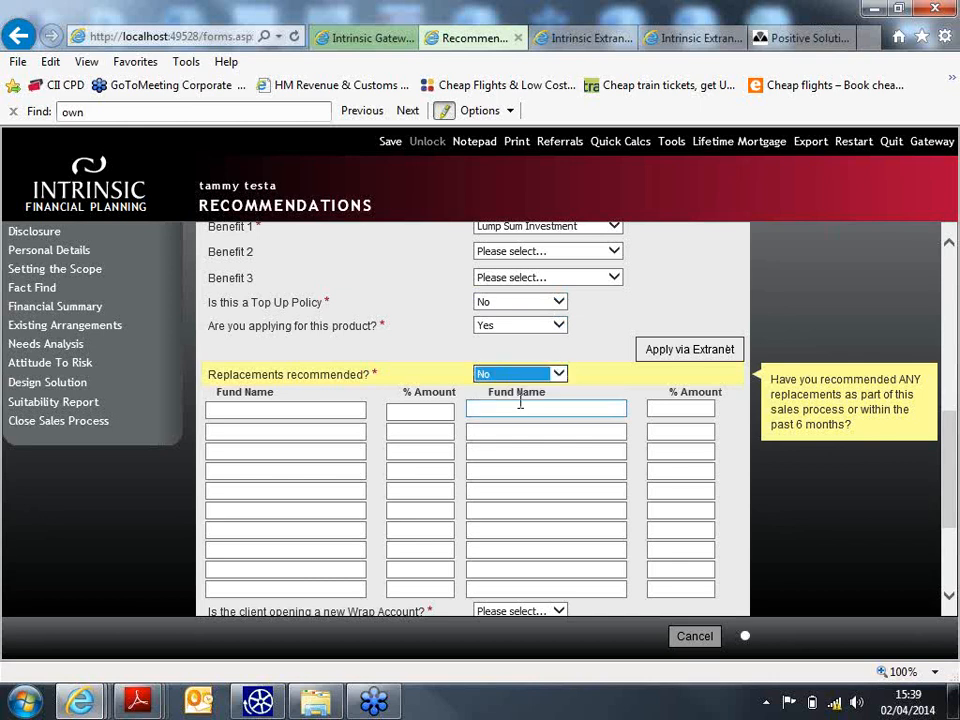
click(266, 408)
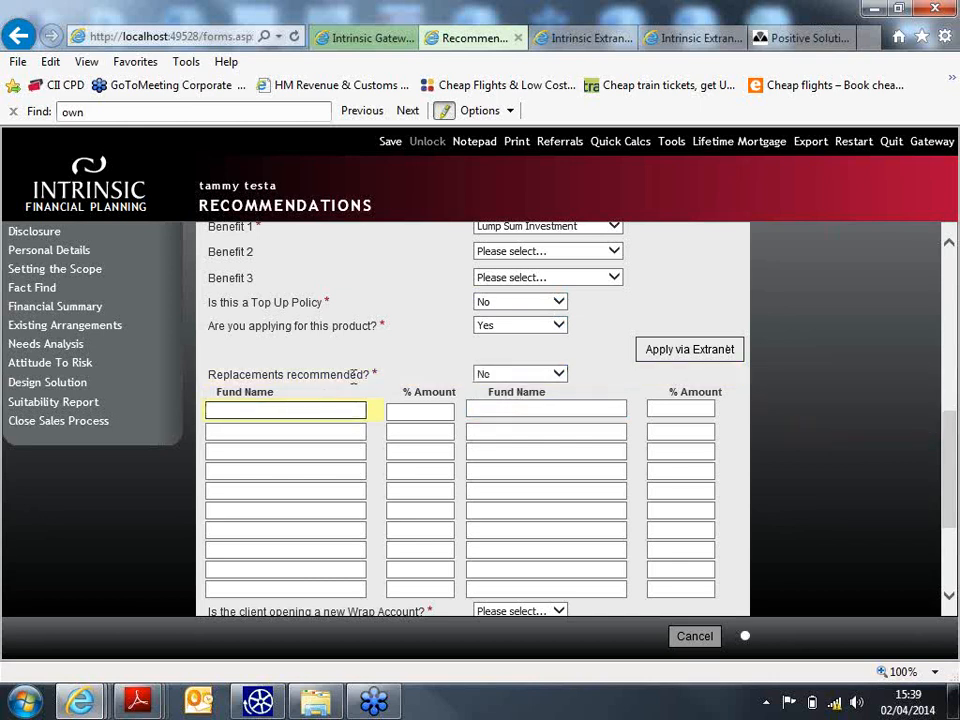
text(sanlam)
click(439, 410)
text(100)
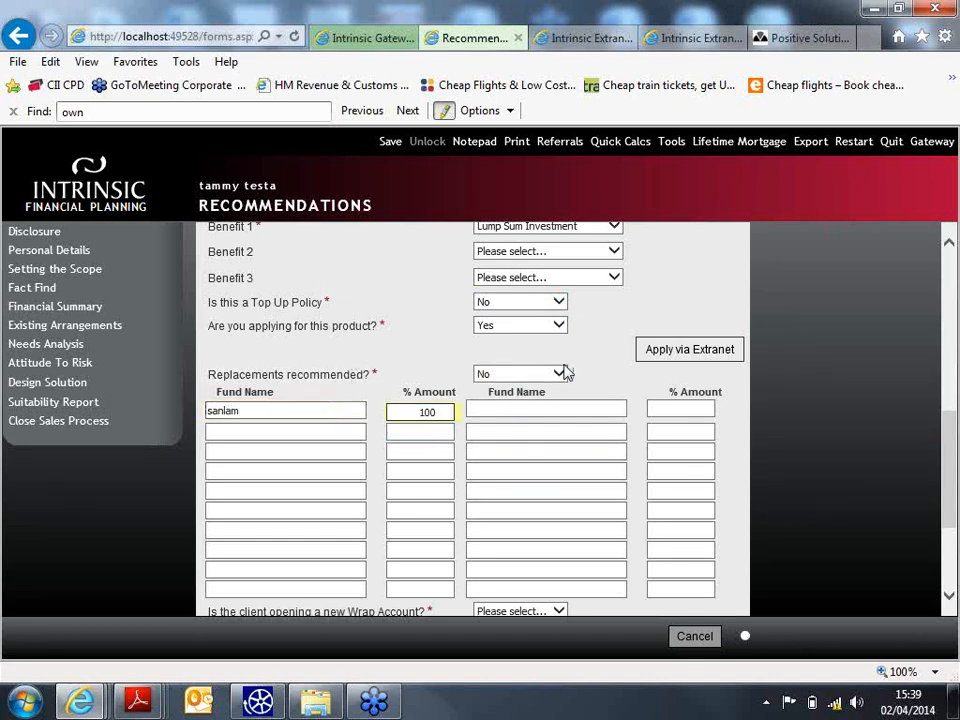
- Mark a new wrap account with Sanlam as wrap provider and include the product in it
drag(942, 418, 945, 439)
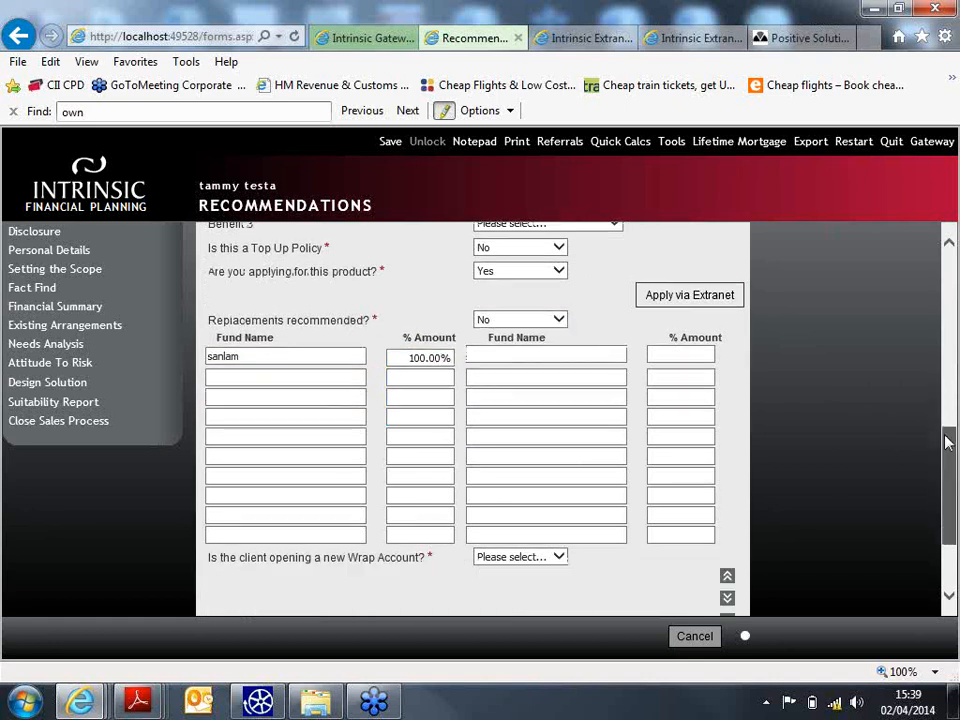
click(559, 558)
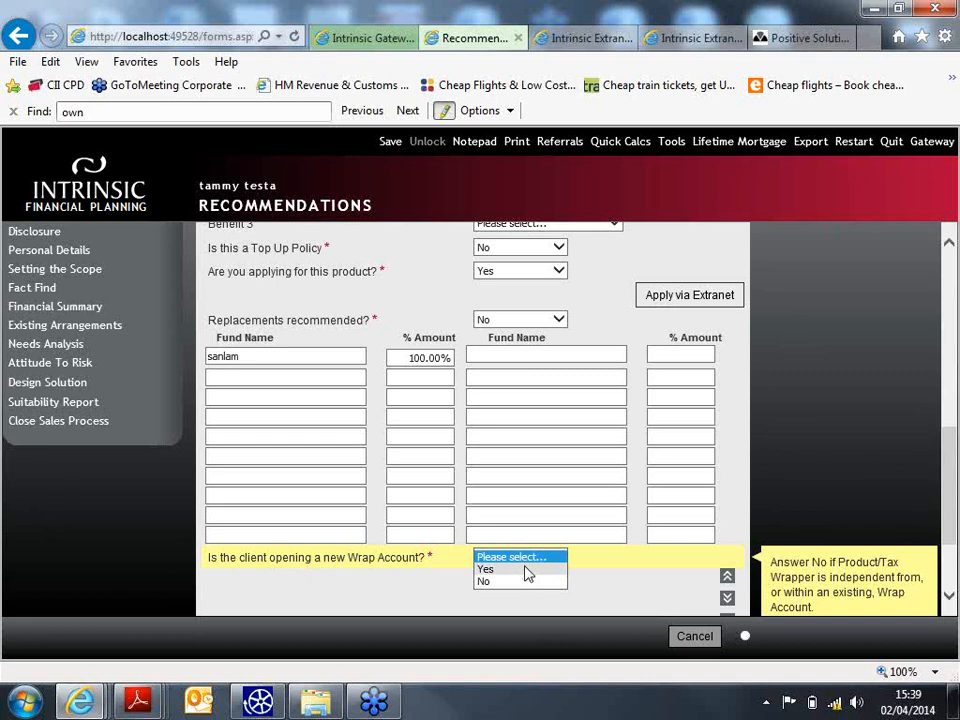
click(527, 570)
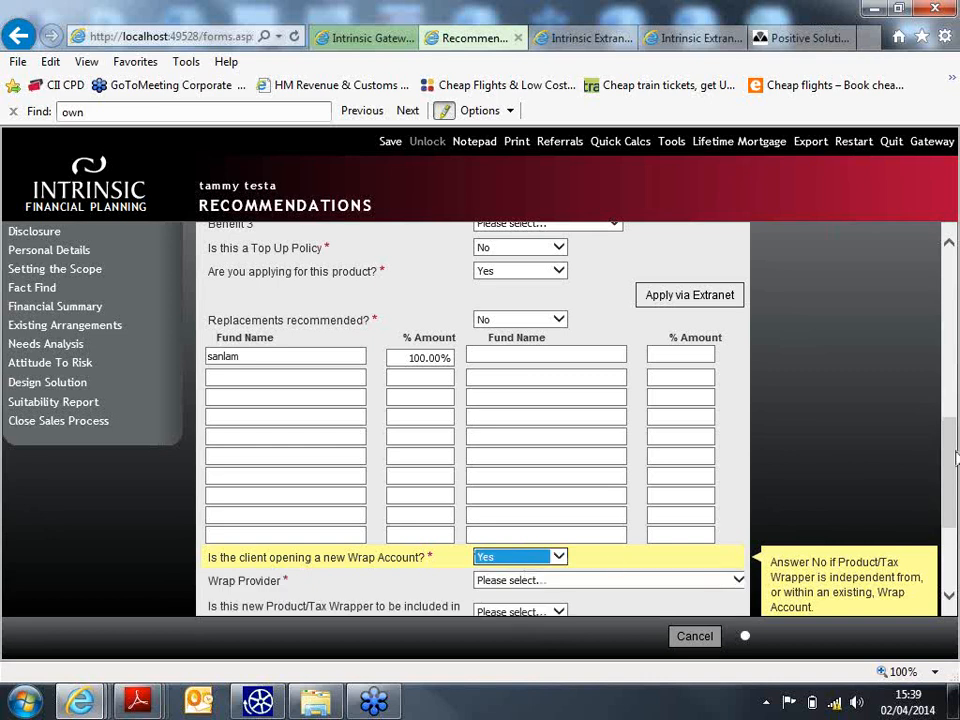
scroll(334, 384, down, 3)
click(553, 385)
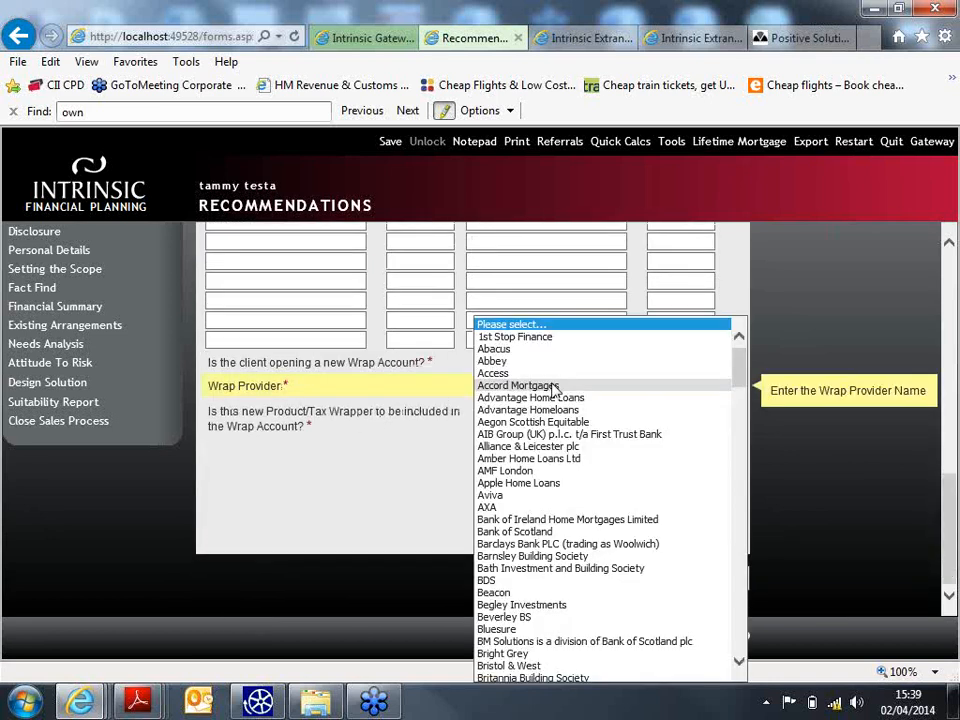
drag(739, 376, 738, 580)
click(595, 615)
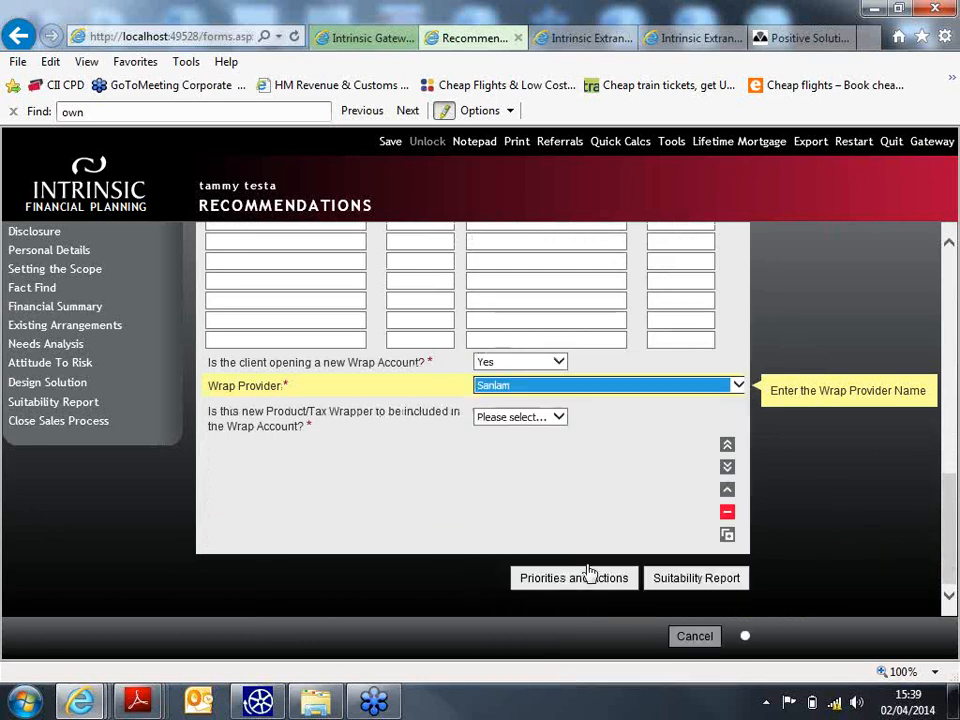
click(533, 418)
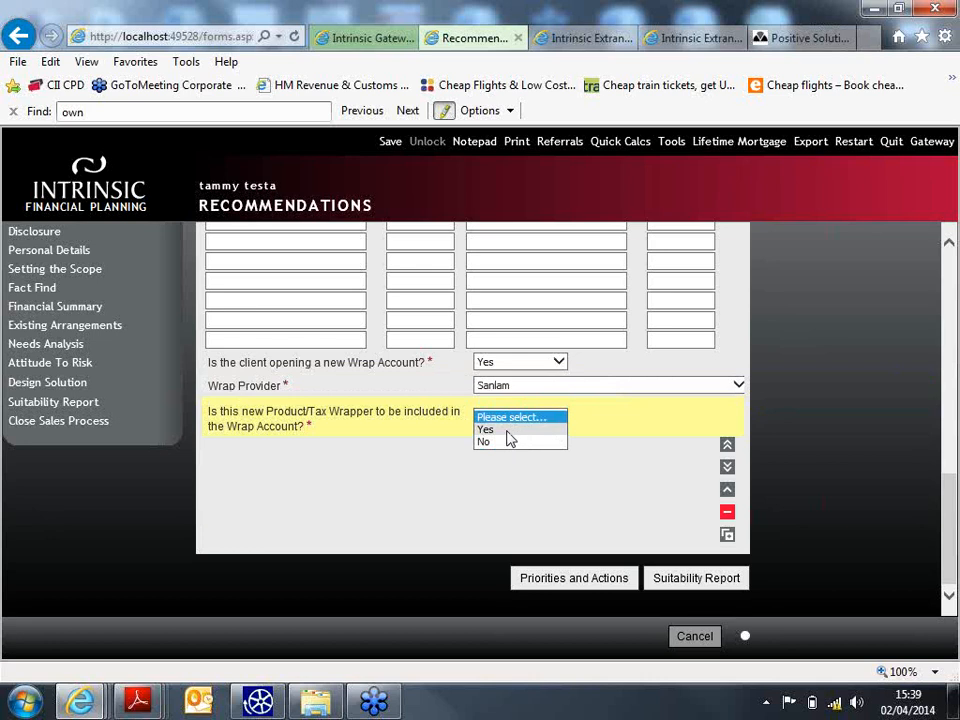
click(506, 430)
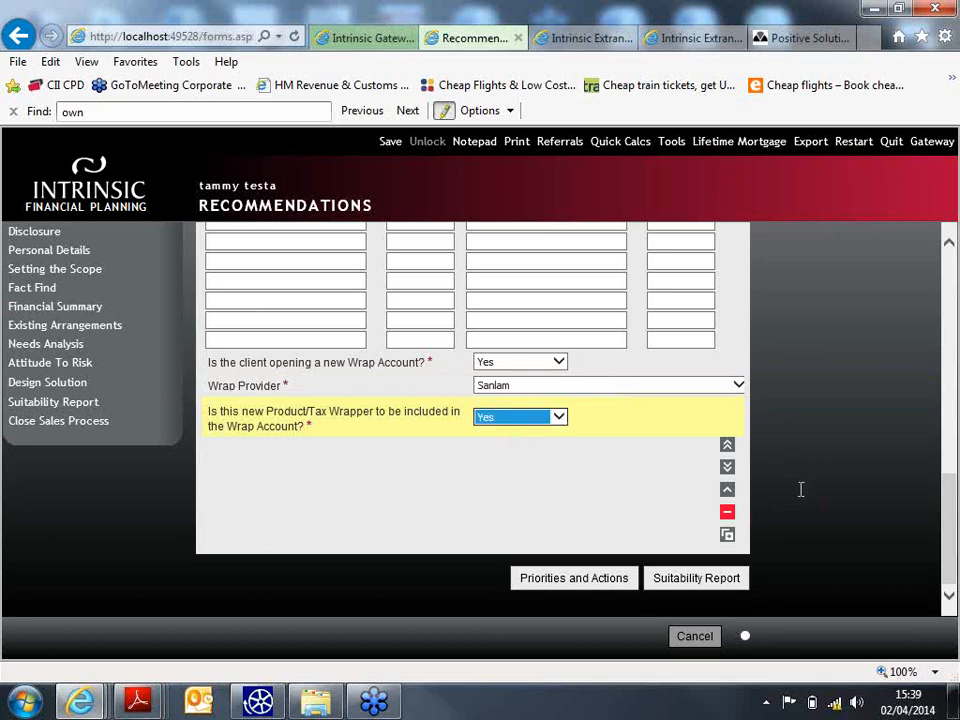
mouse_move(953, 535)
mouse_down()
mouse_move(956, 335)
mouse_move(939, 477)
mouse_move(953, 528)
mouse_up()
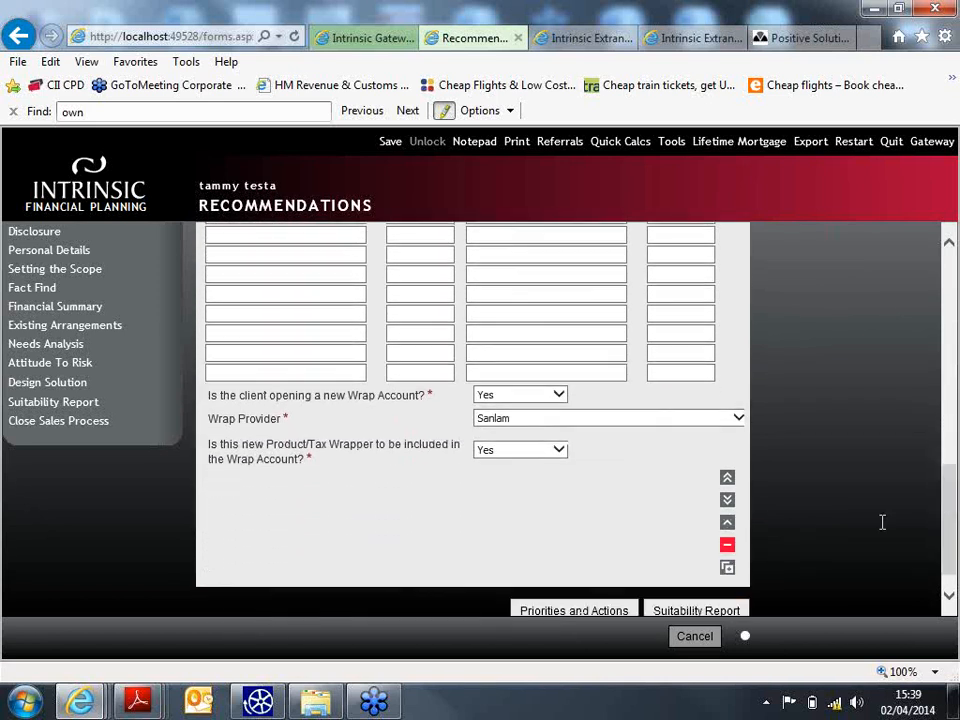
- Copy the Sanlam quote and change the copy to an OEIC with single premium 8120
click(728, 569)
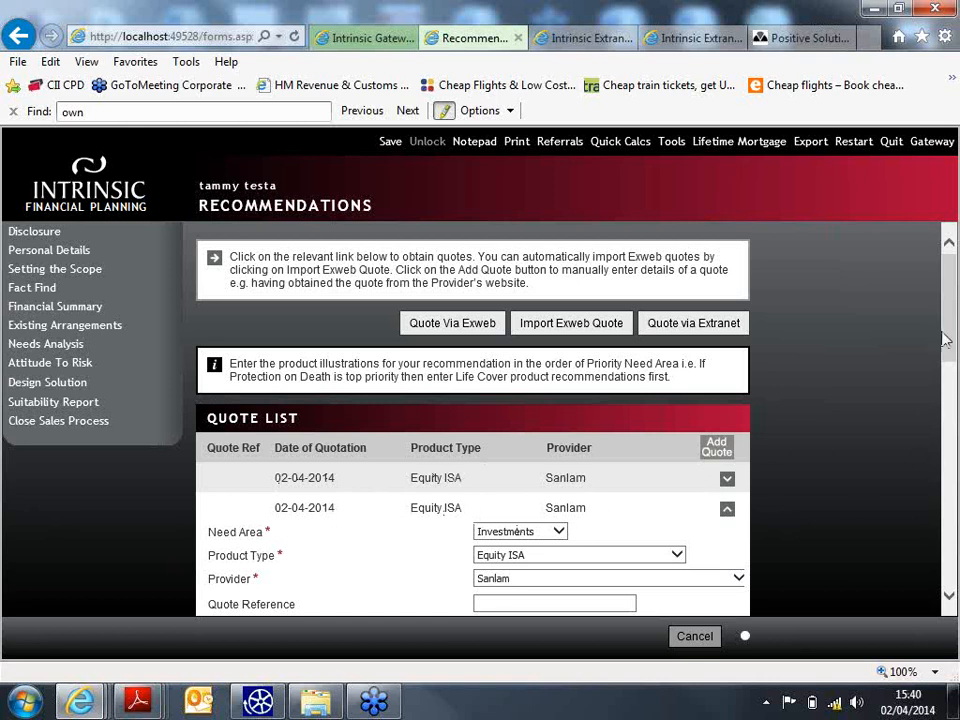
drag(945, 357, 948, 392)
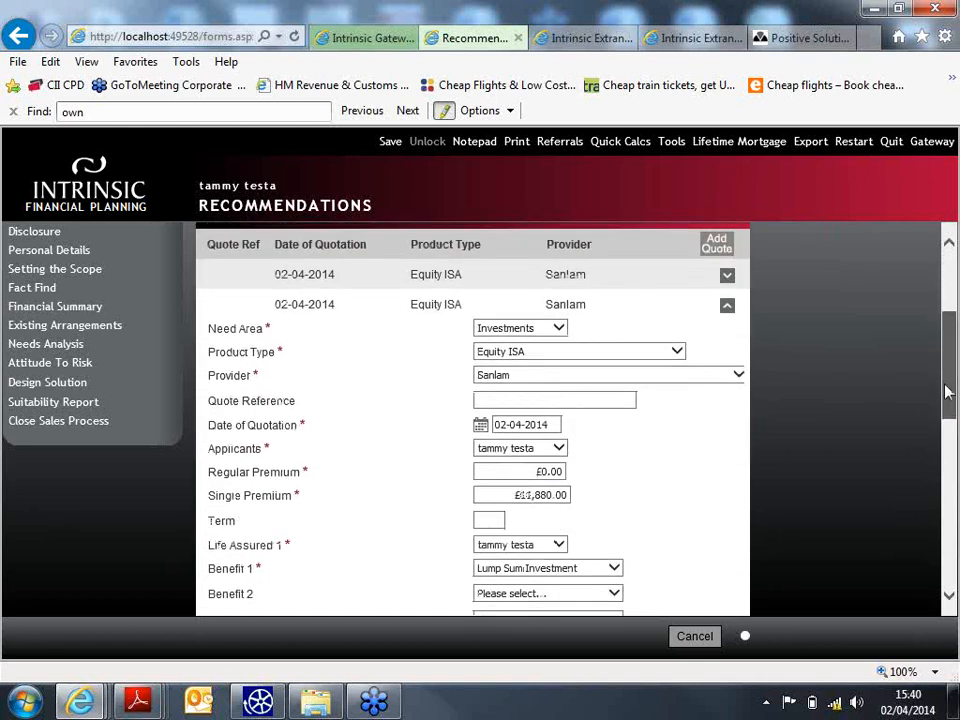
click(672, 351)
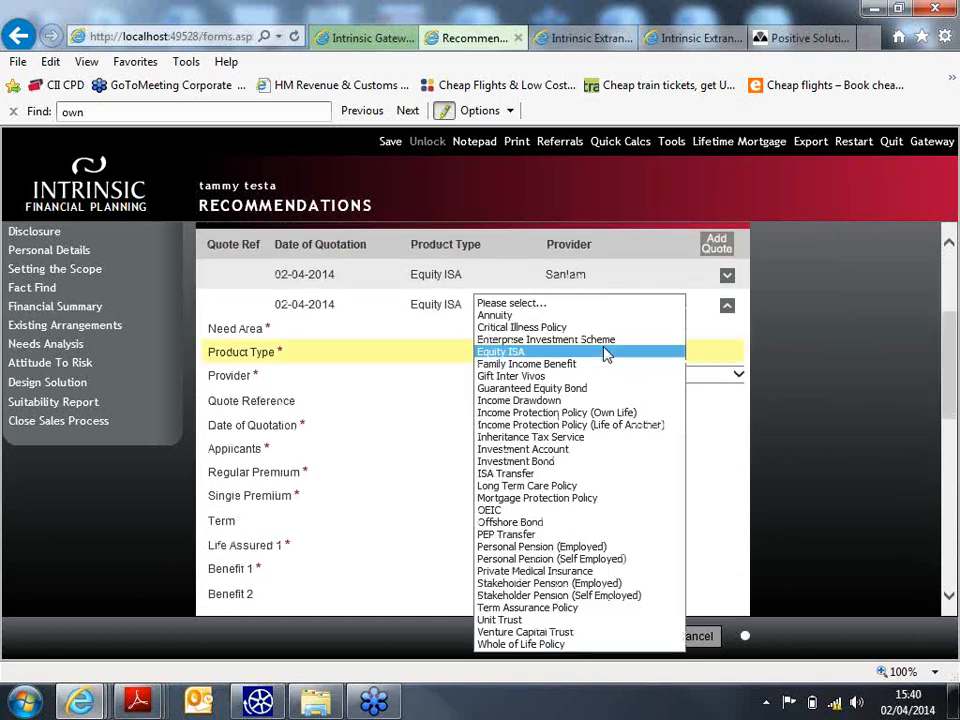
click(549, 511)
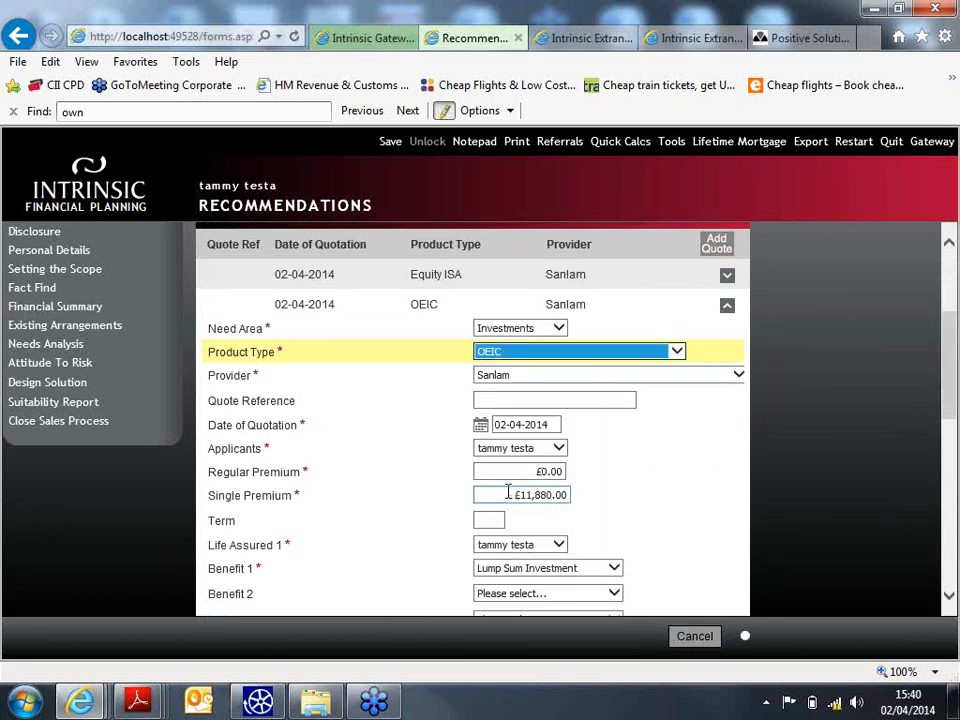
click(508, 492)
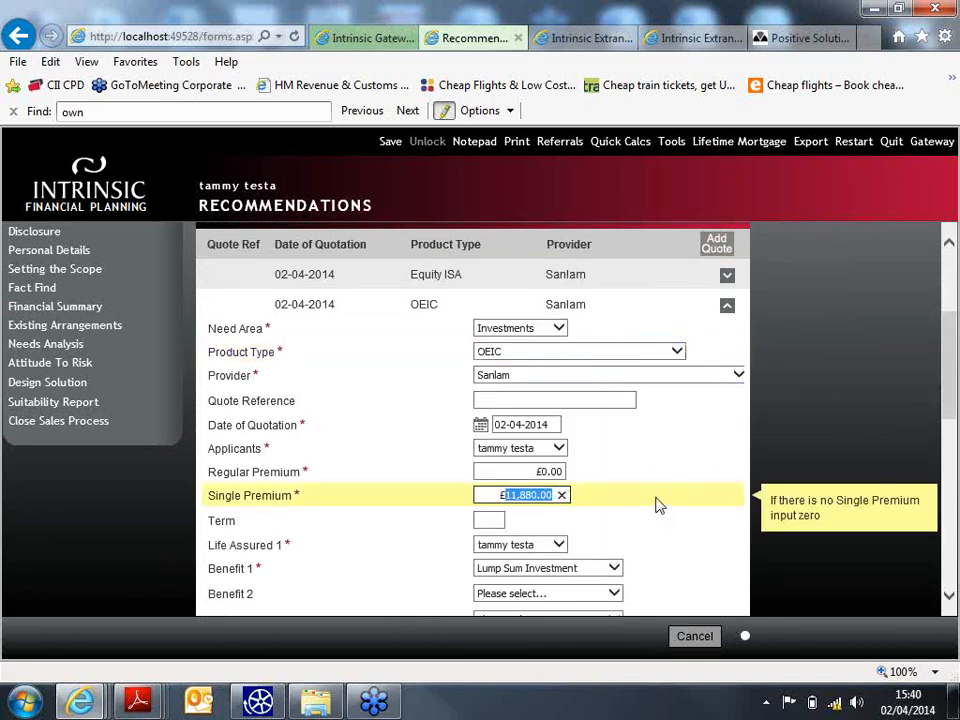
text(8120.)
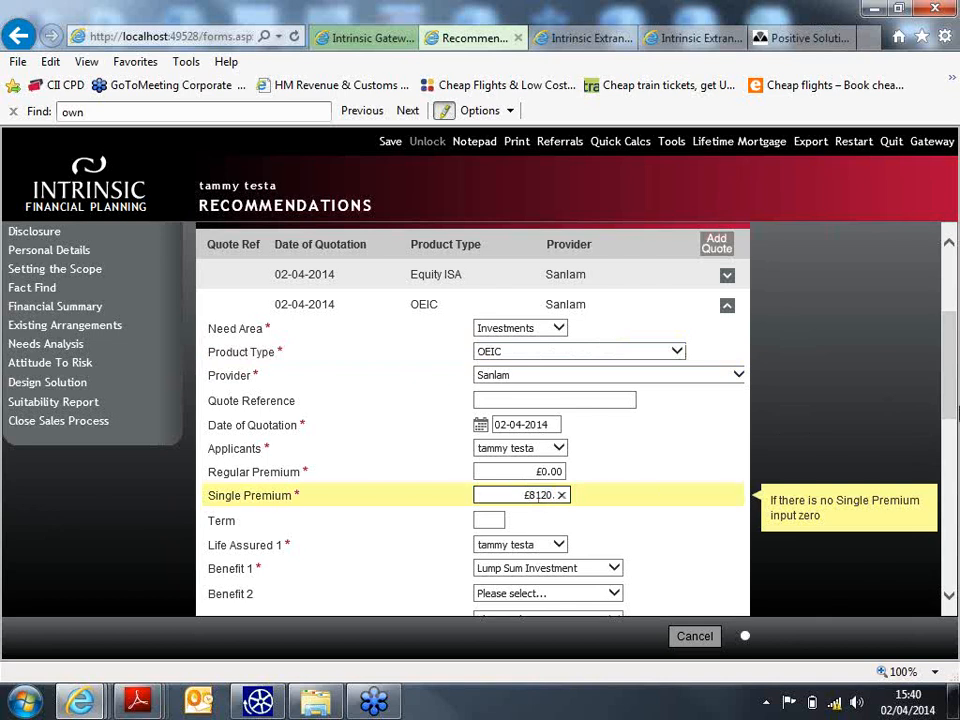
drag(955, 412, 955, 543)
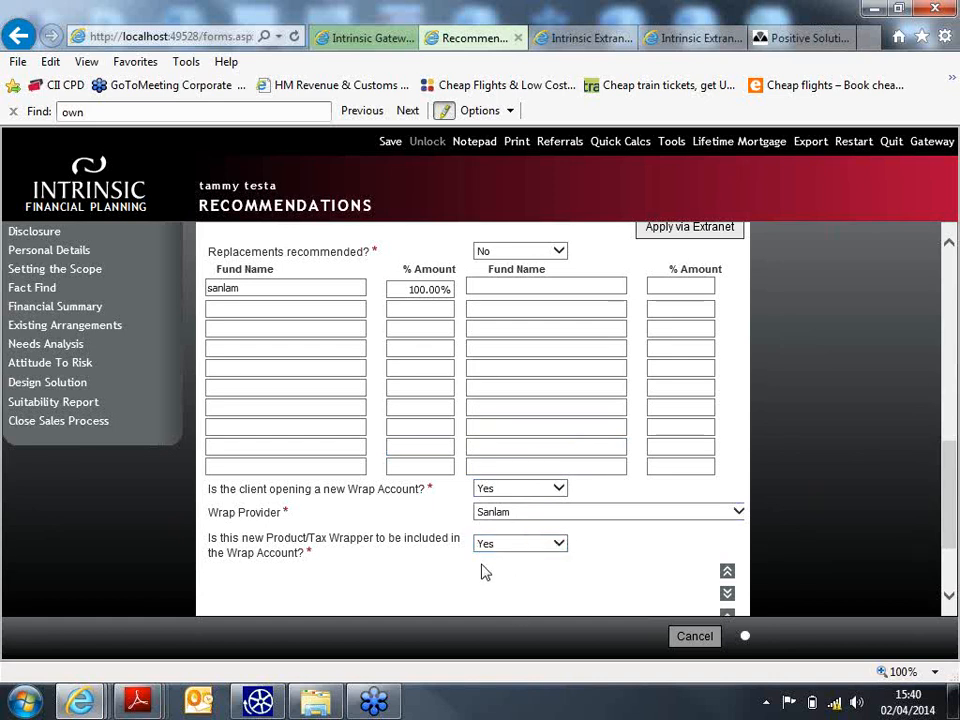
drag(949, 509, 945, 575)
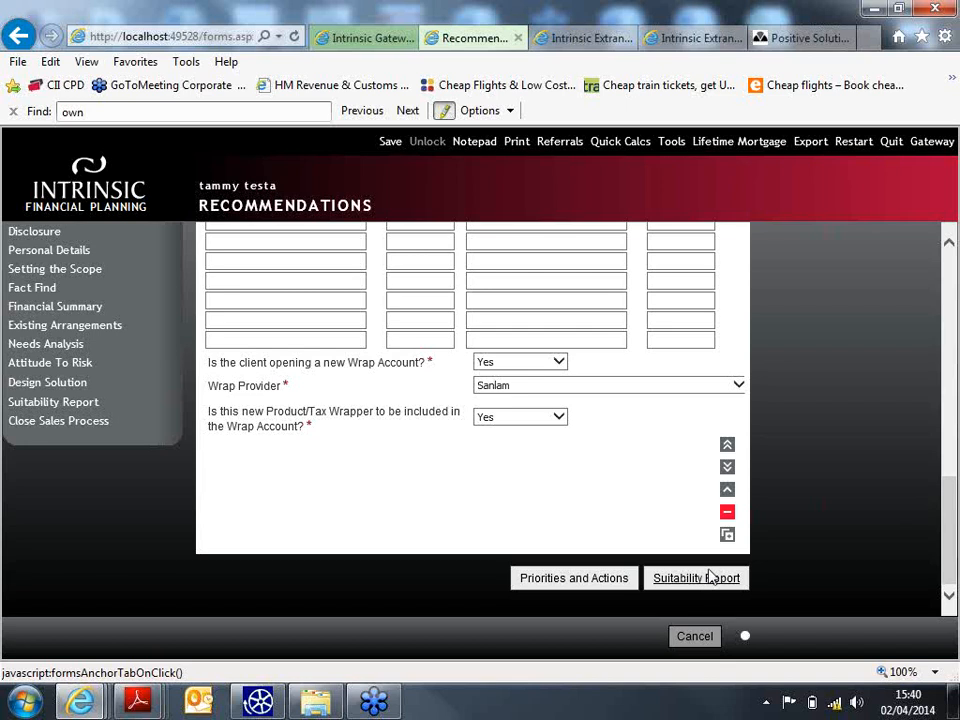
- Collapse the OEIC quote's details so both Sanlam quotes appear in the list
click(730, 492)
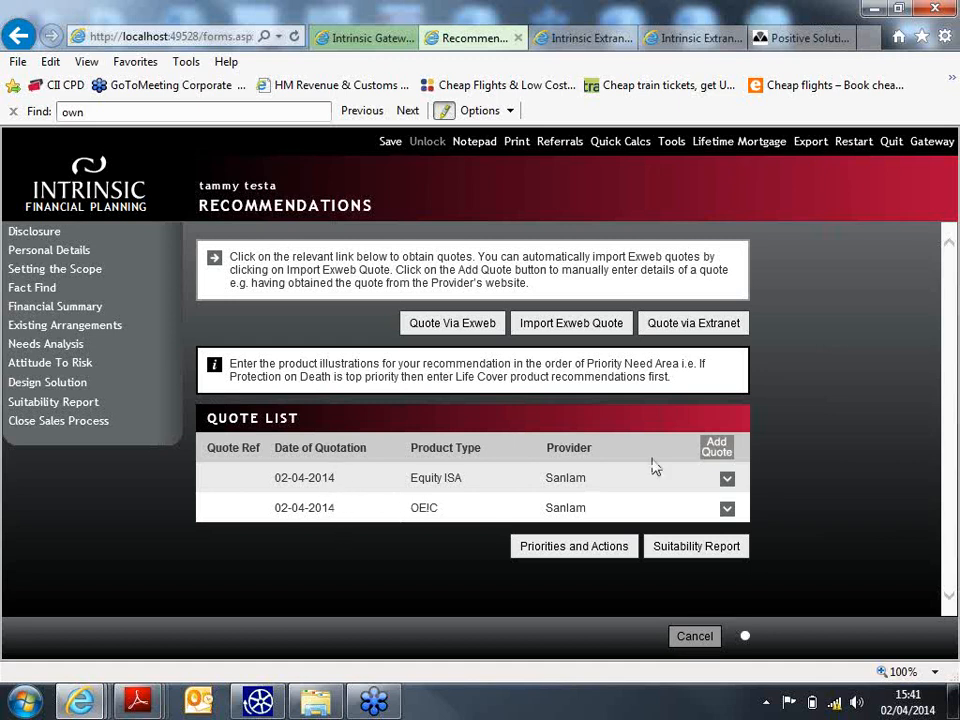
- Generate the client's Financial Planning Suitability Report and scroll its Document Map
click(705, 552)
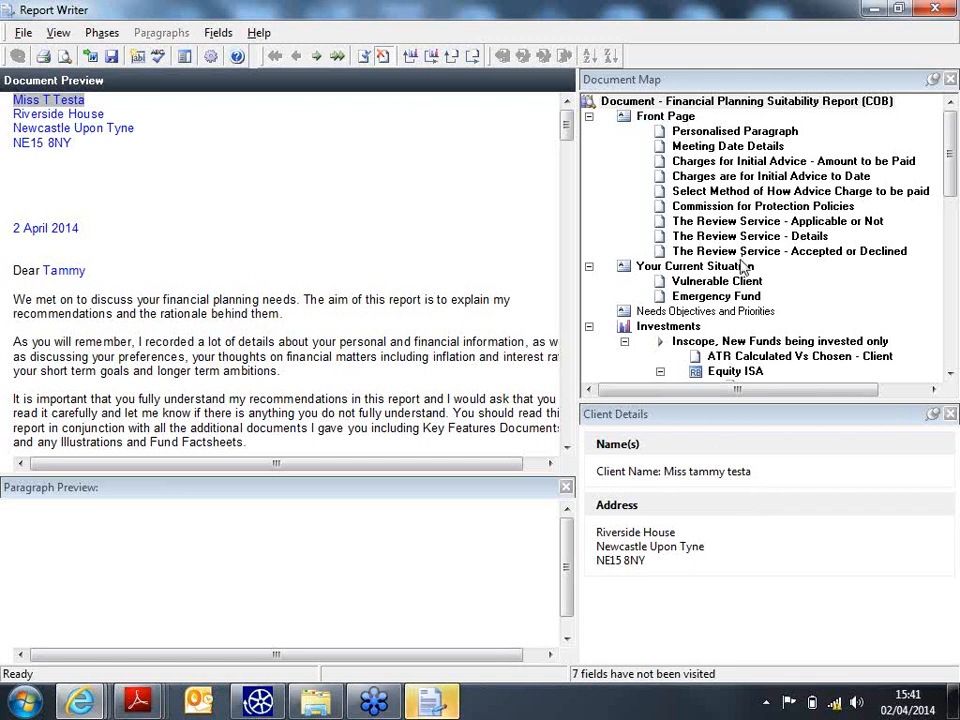
drag(950, 191, 949, 135)
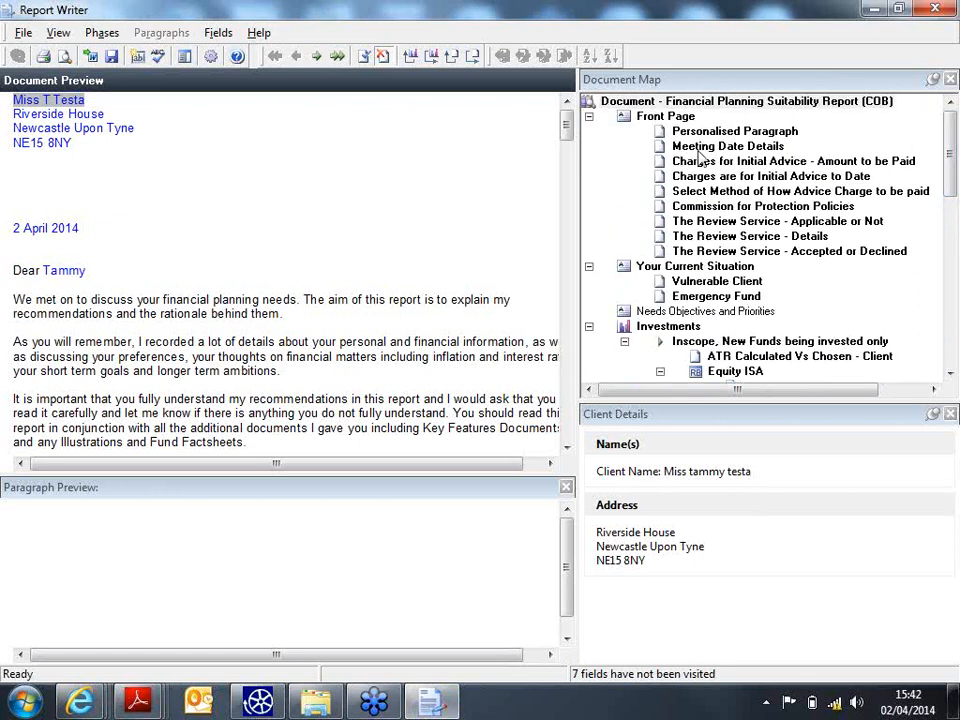
- Under Personalised Paragraph, include the Personalised Opening Paragraph and put the cursor in its Personalise here field
click(727, 132)
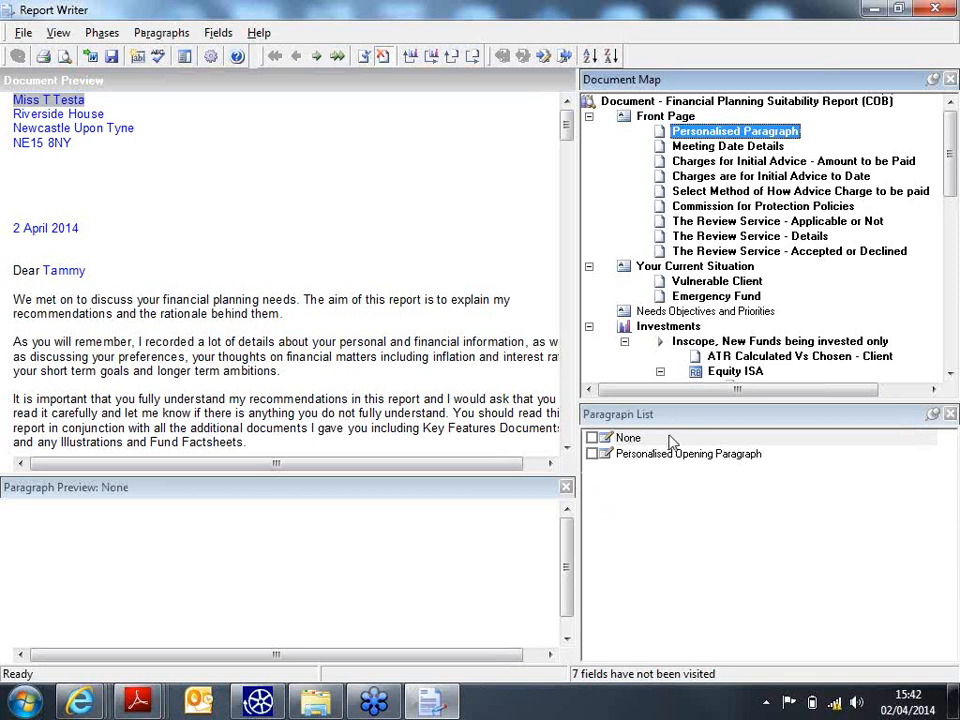
click(592, 438)
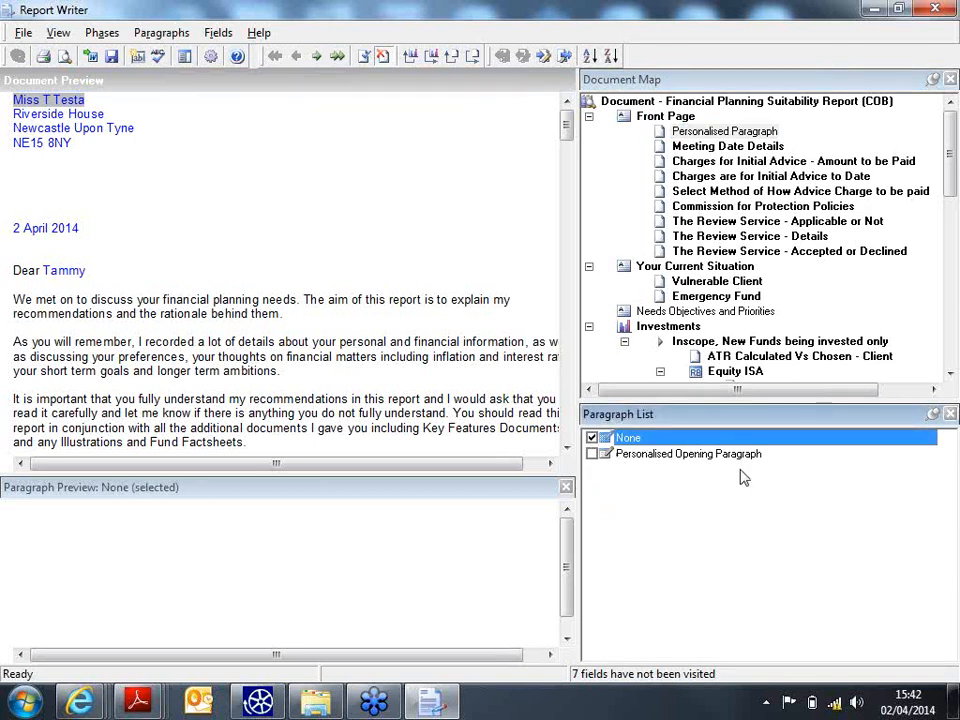
click(592, 454)
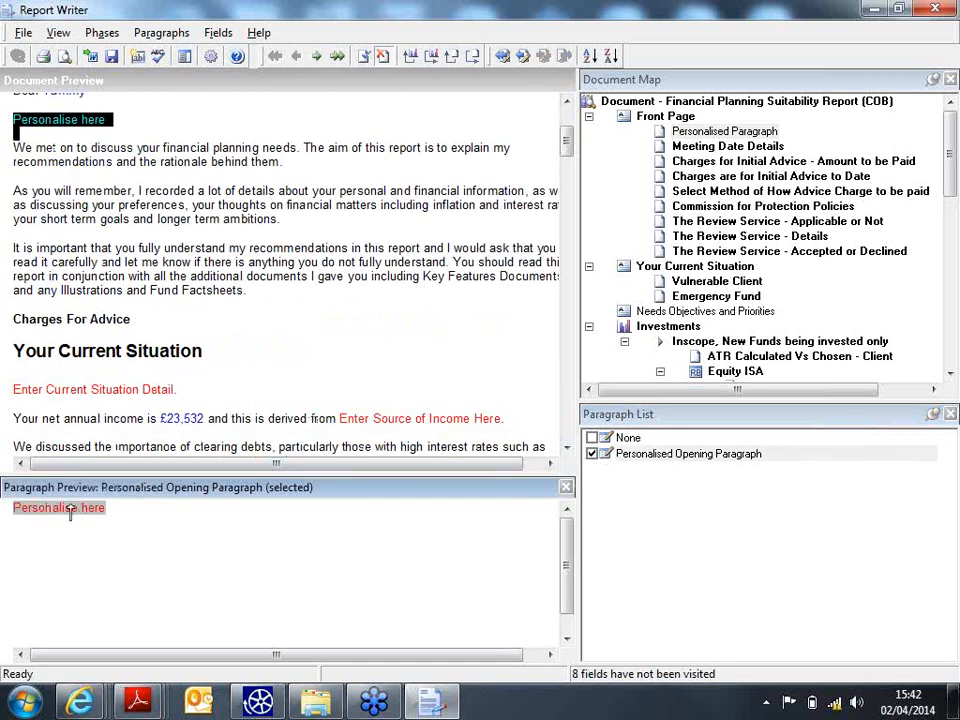
click(55, 118)
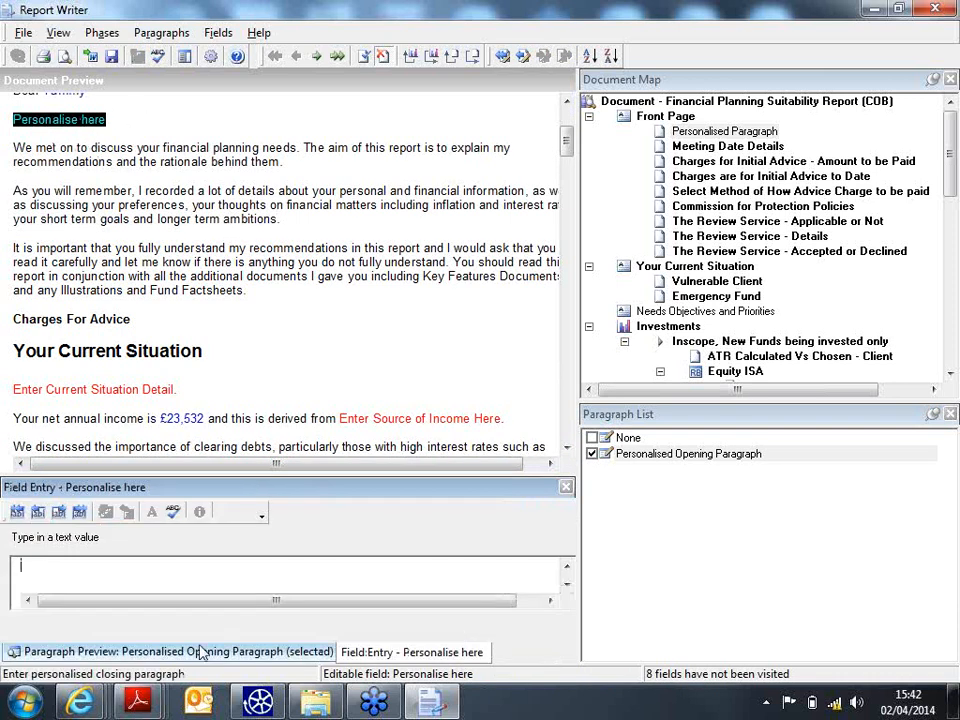
- Add the line 'I hope you're enjoying the webinar today :-)' after the letter's greeting
click(113, 559)
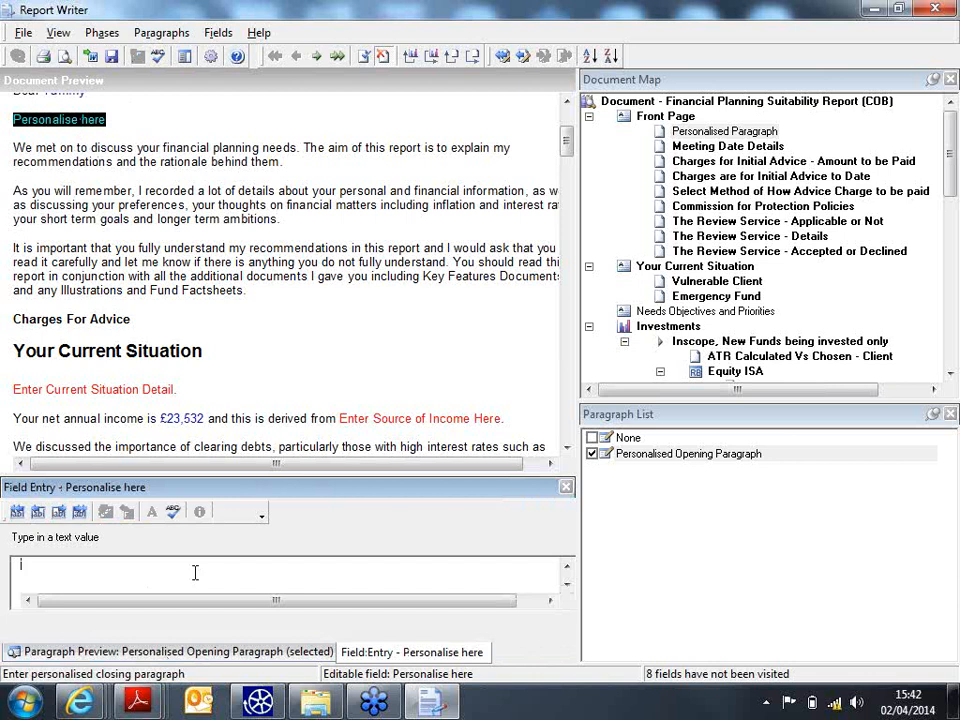
text(I hop)
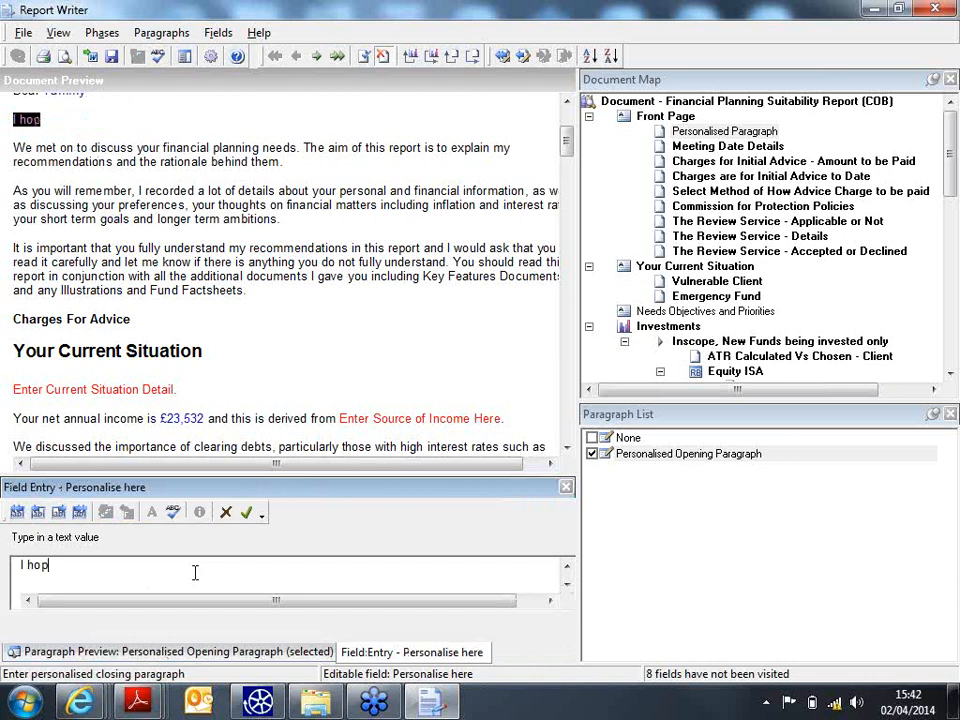
text(e you're en)
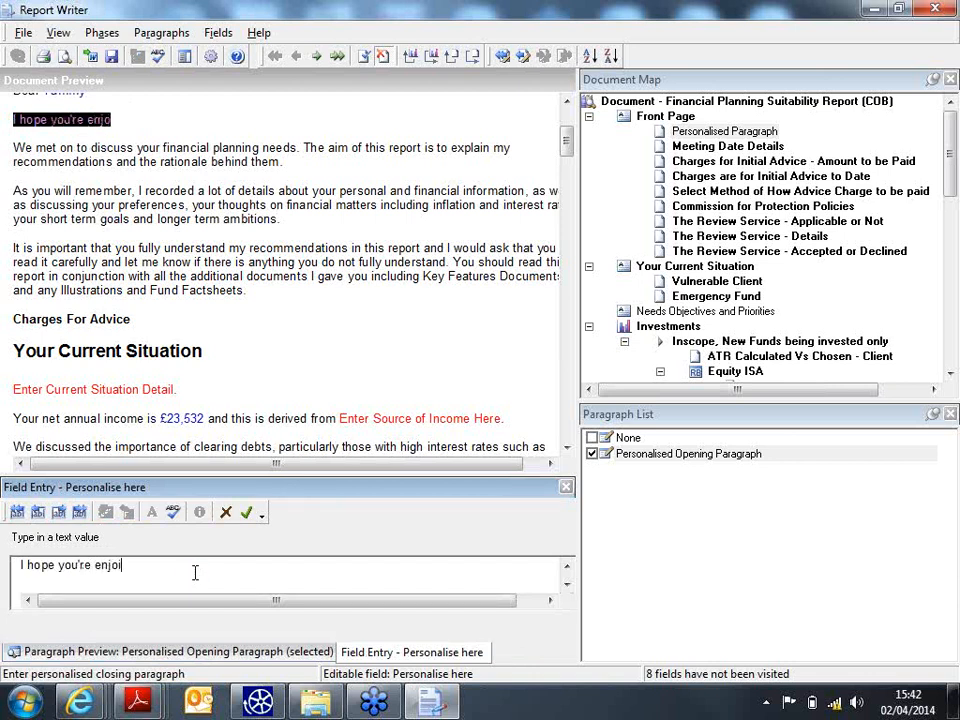
text(joying the)
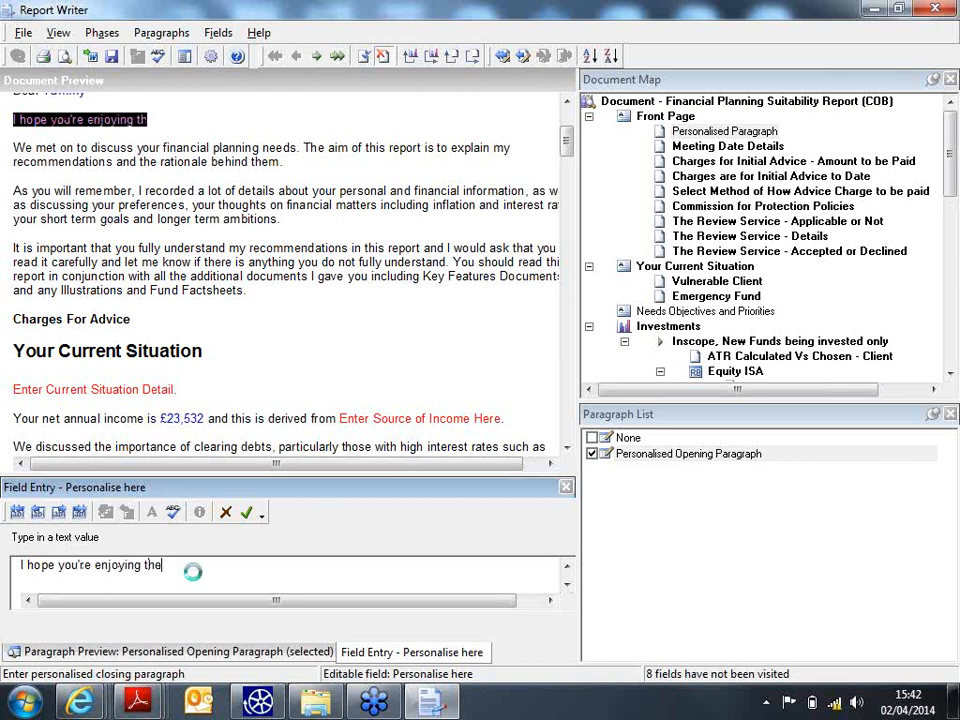
text( webinar toda)
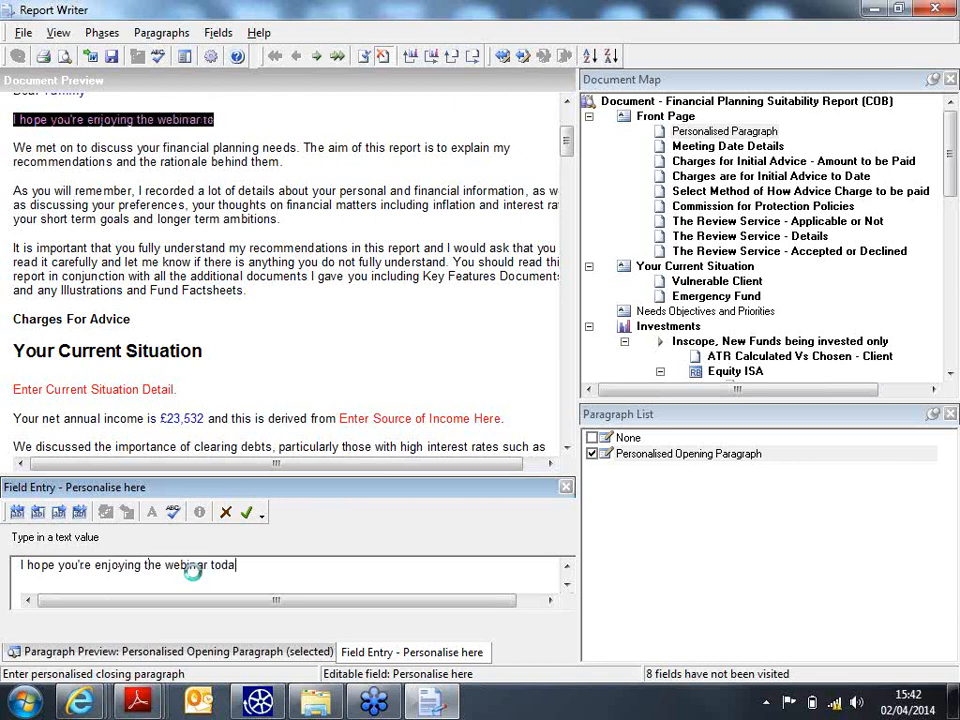
text(y :-))
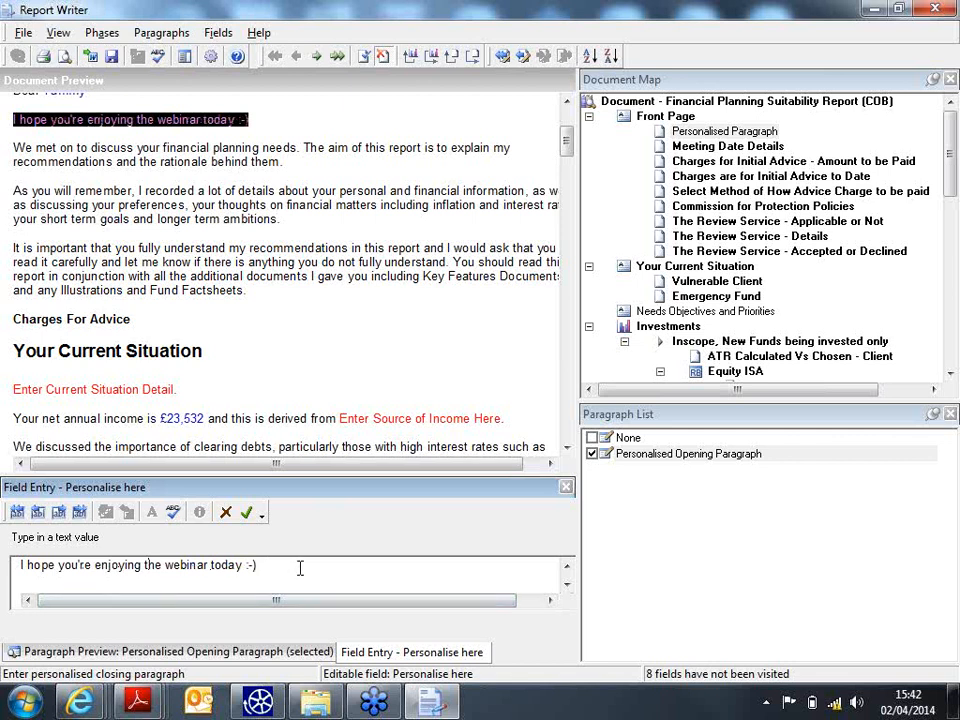
click(249, 514)
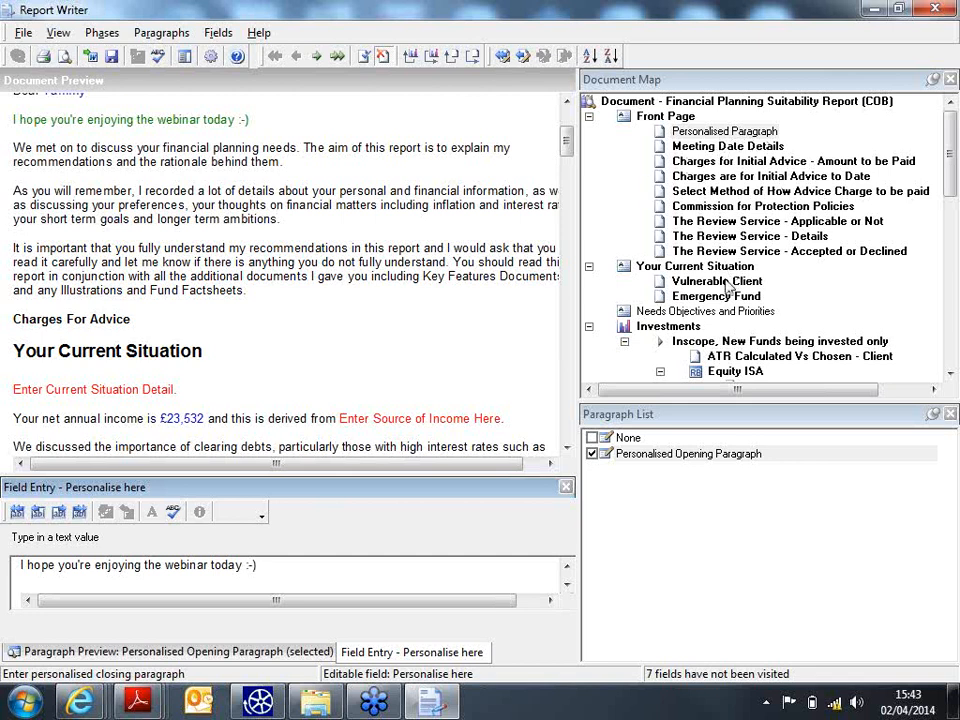
scroll(728, 290, down, 2)
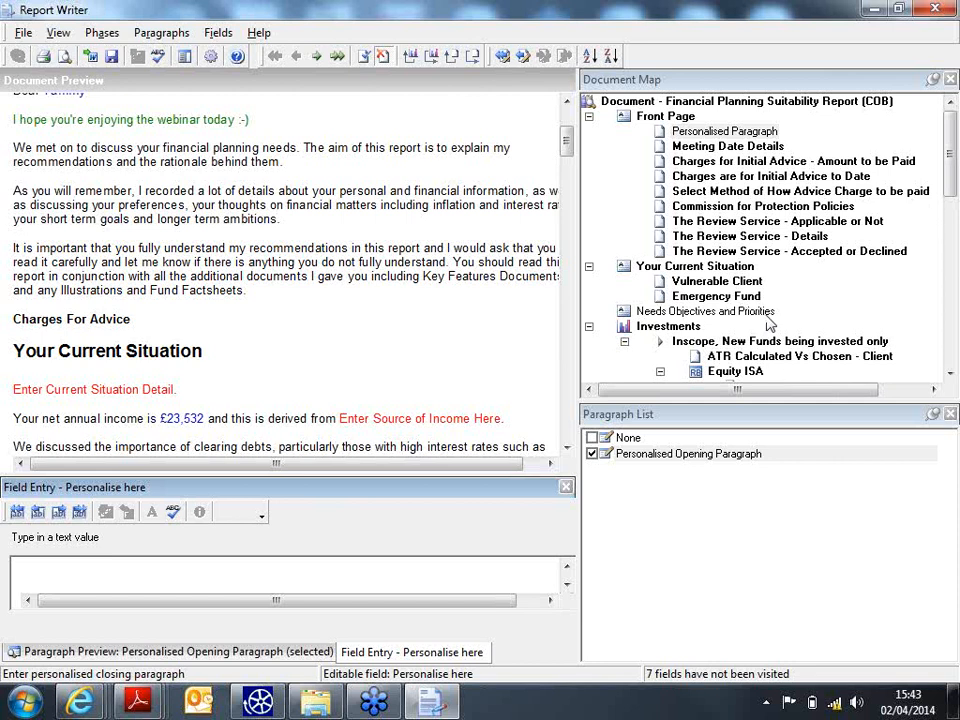
click(948, 262)
drag(948, 262, 955, 106)
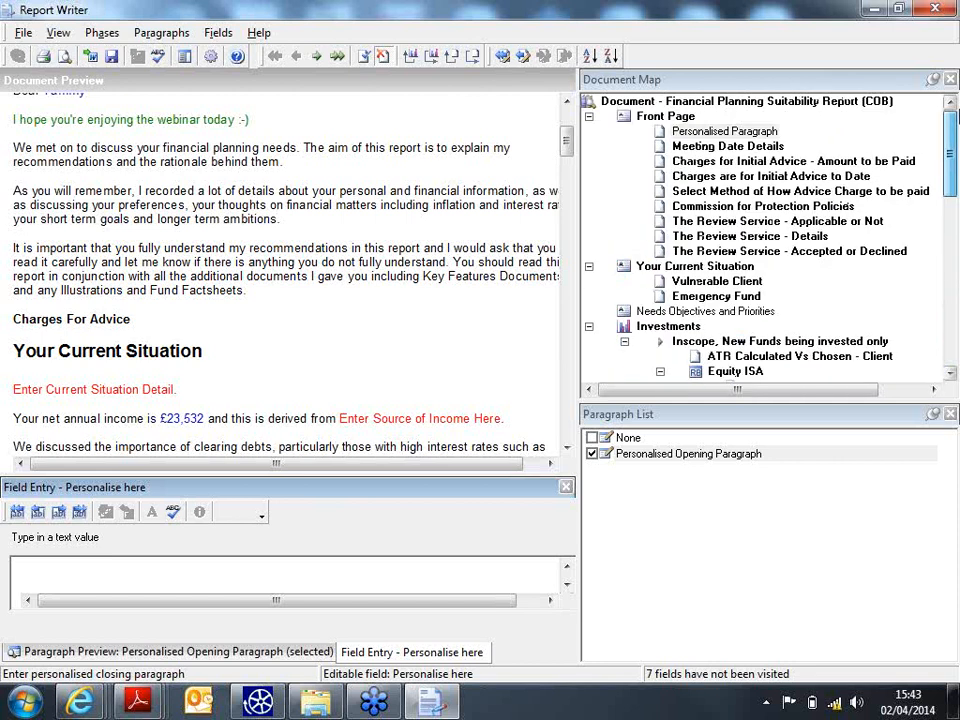
click(63, 58)
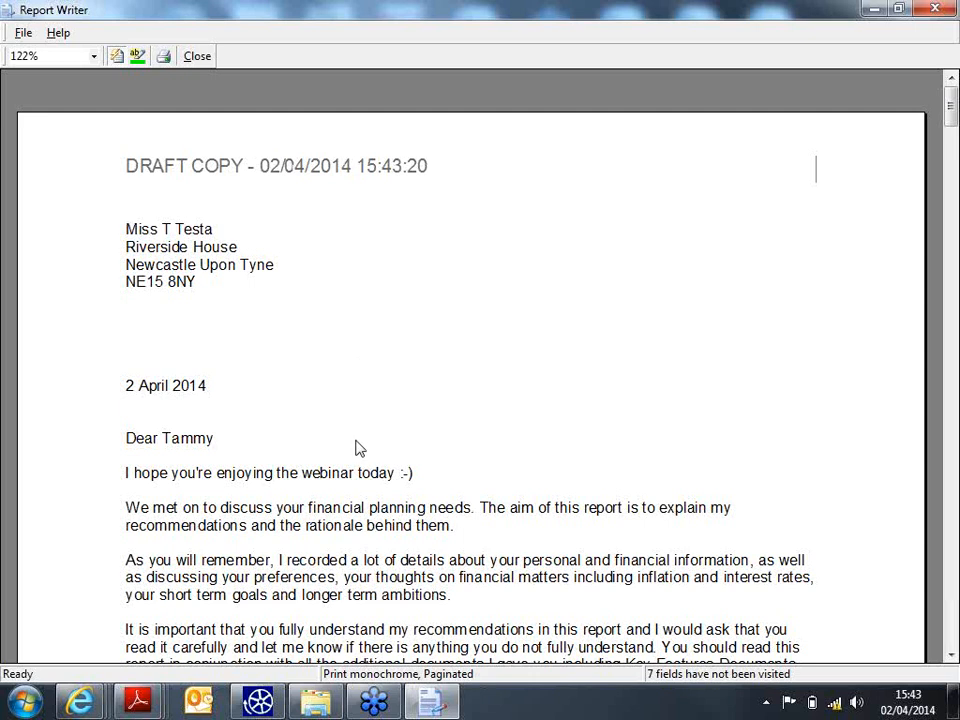
scroll(400, 440, down, 5)
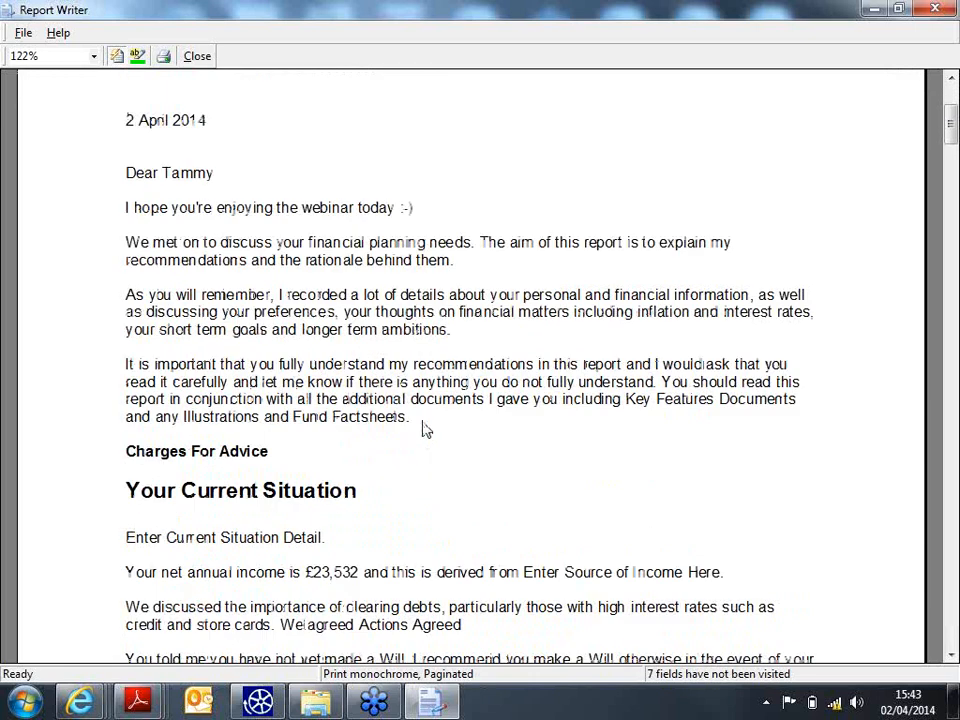
scroll(388, 432, down, 20)
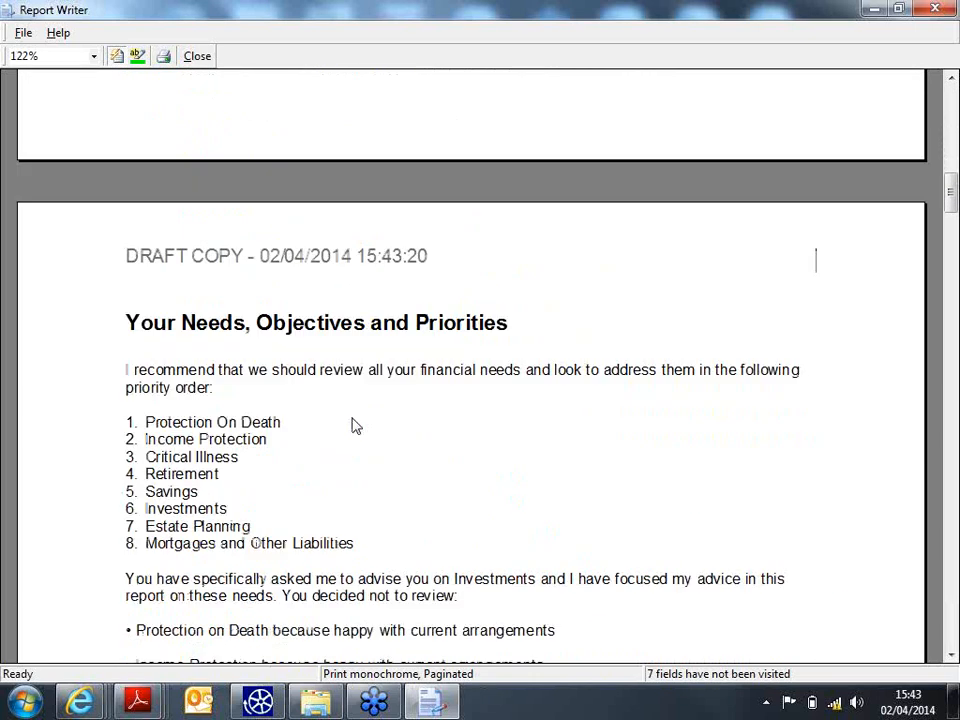
scroll(349, 425, down, 20)
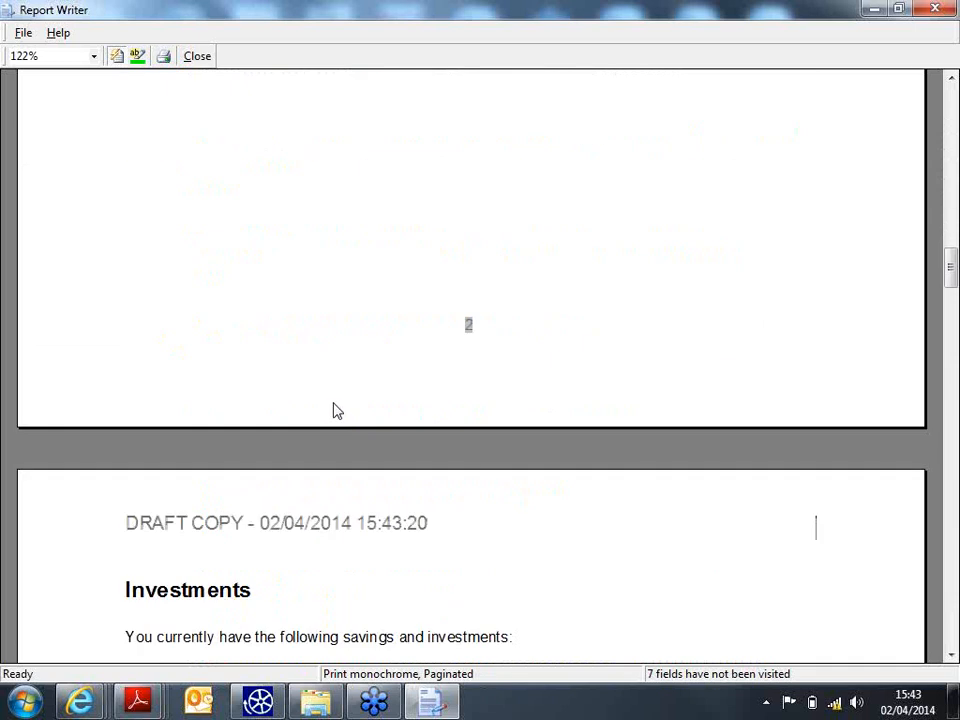
scroll(335, 410, down, 4)
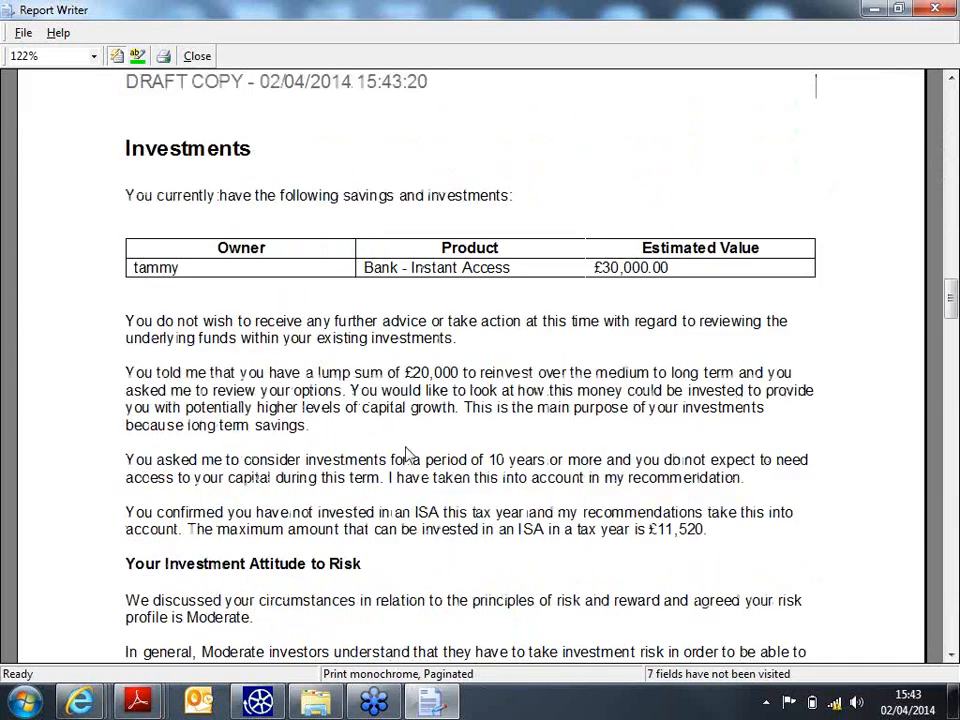
scroll(415, 457, down, 4)
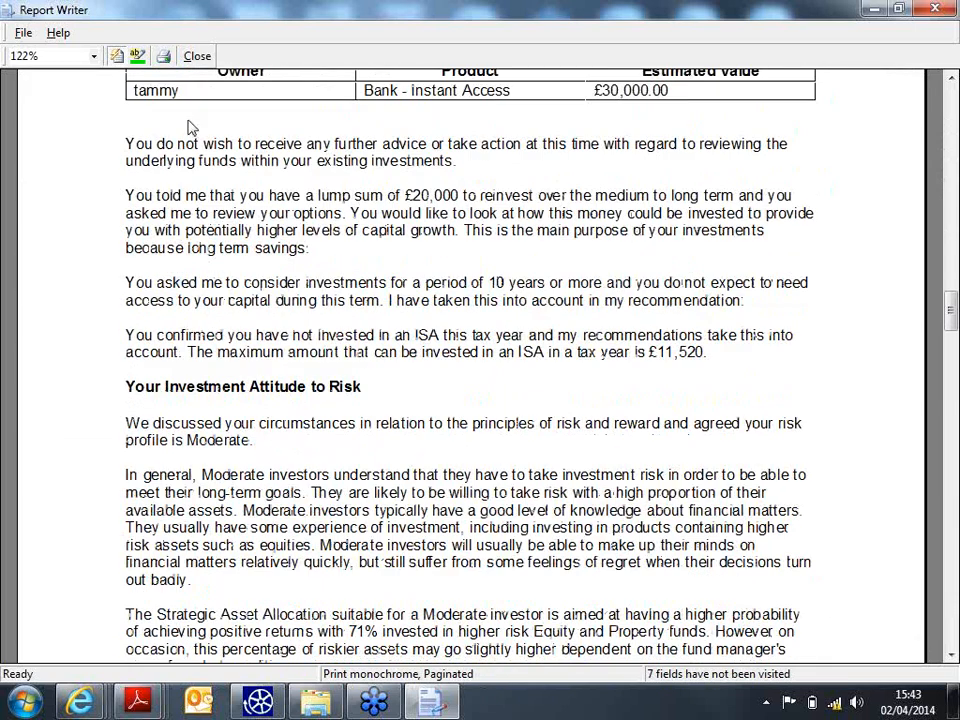
click(196, 56)
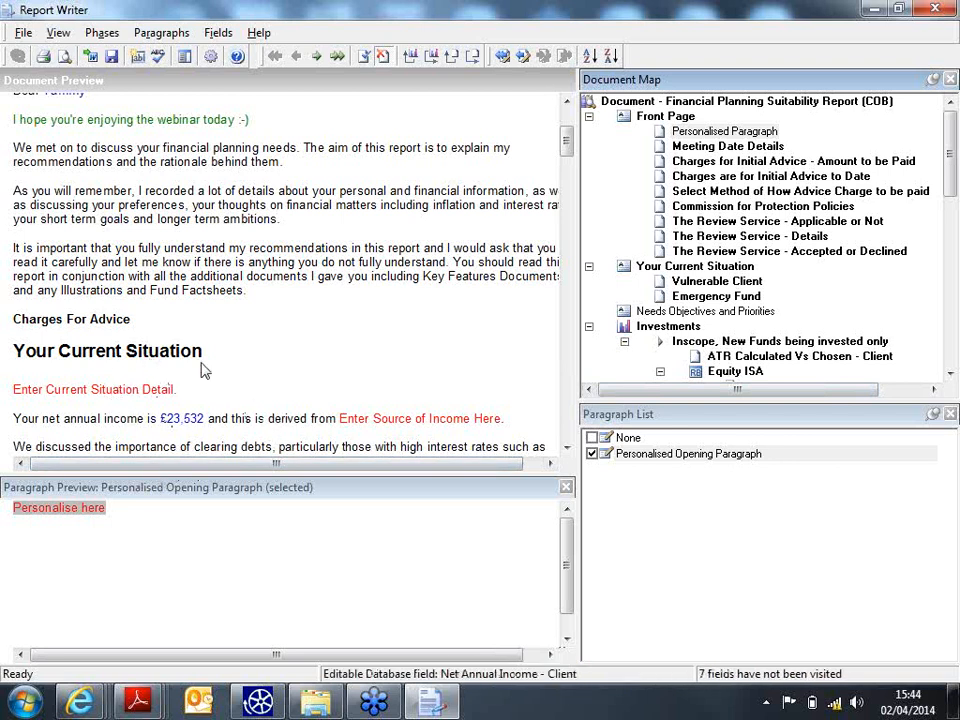
- Fill the Current Situation Detail field with the placeholder 'xxxxxxxxxxxxxxx'
click(74, 397)
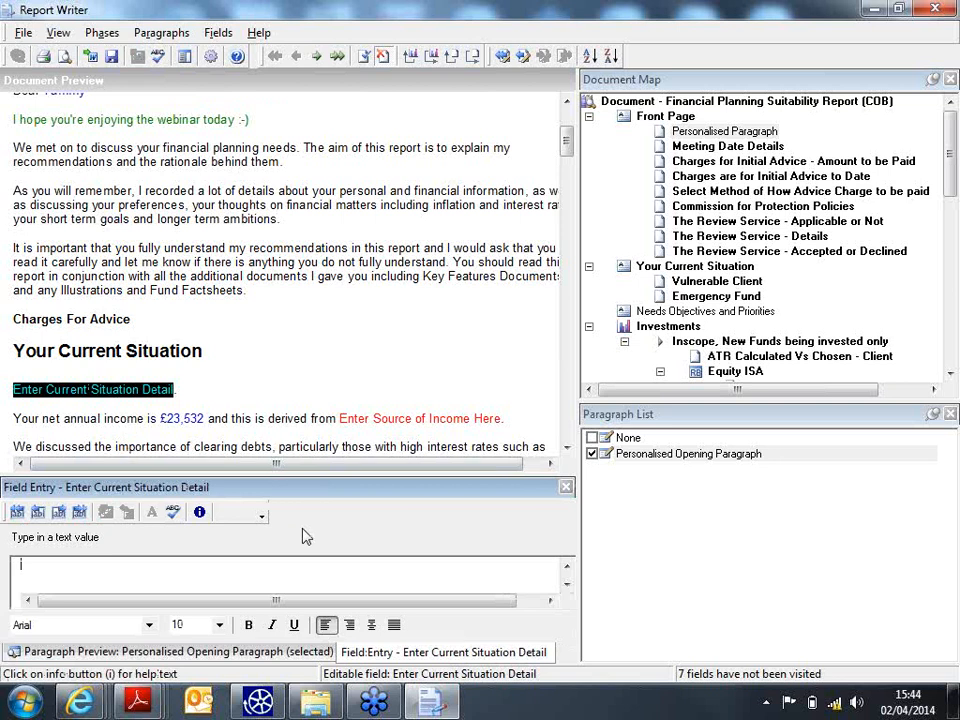
text(xxxxxxxxxxxxxxx)
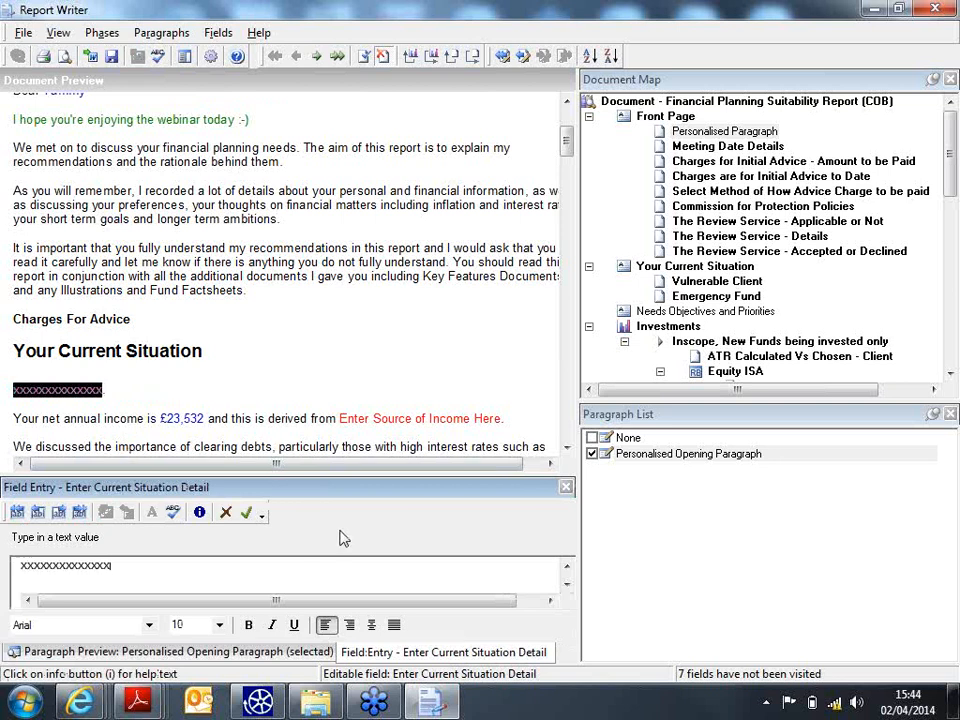
click(248, 516)
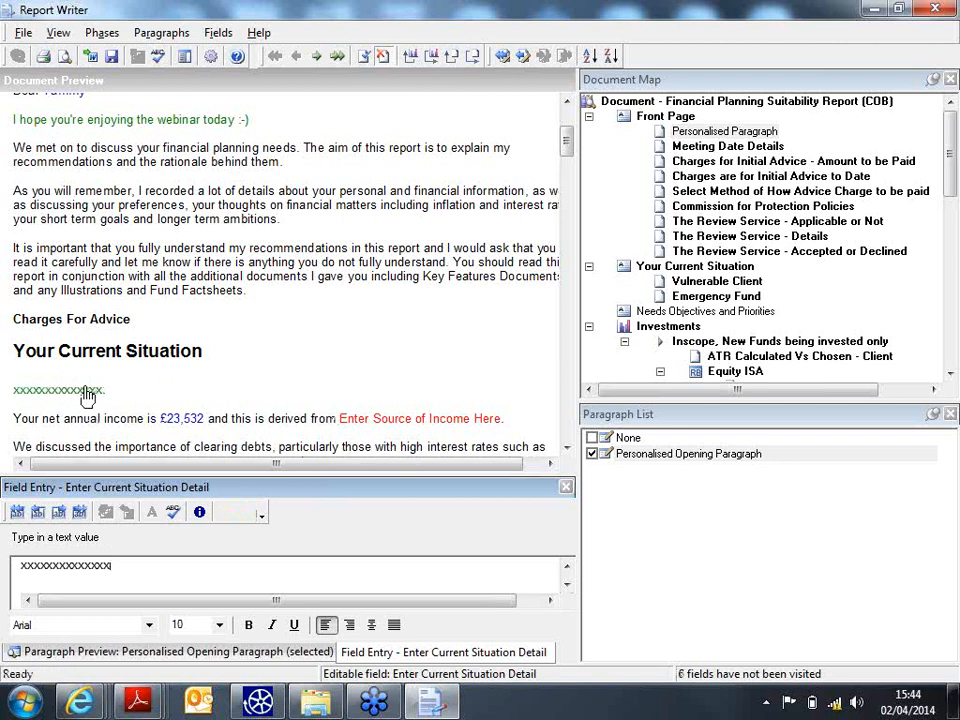
click(78, 424)
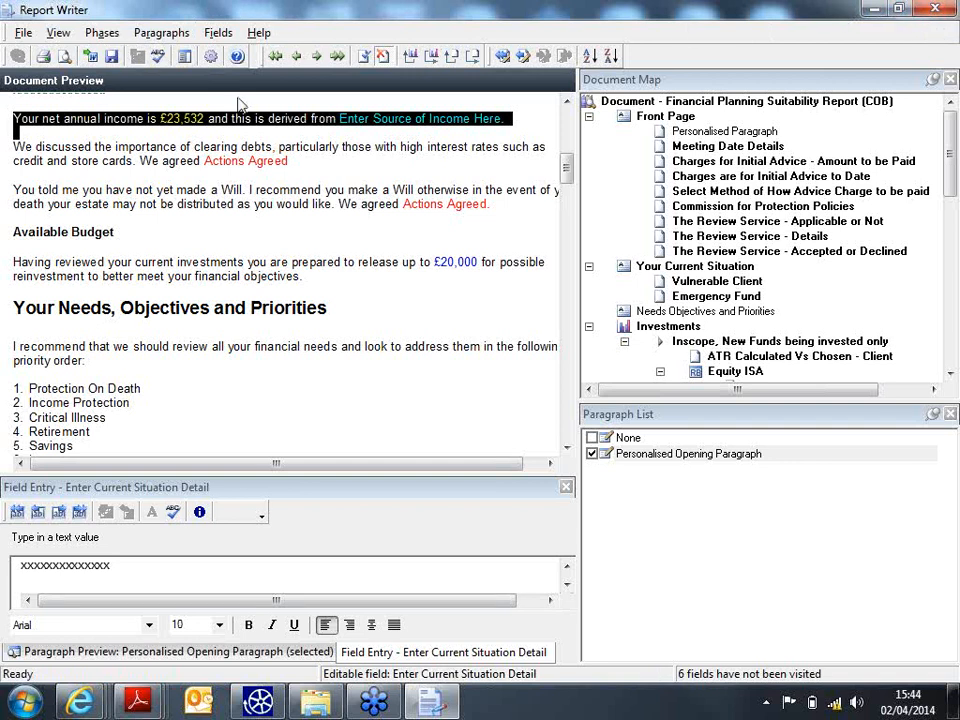
- Export the suitability report to Word, cancel saving it to the Desktop, and close Word unsaved
click(89, 57)
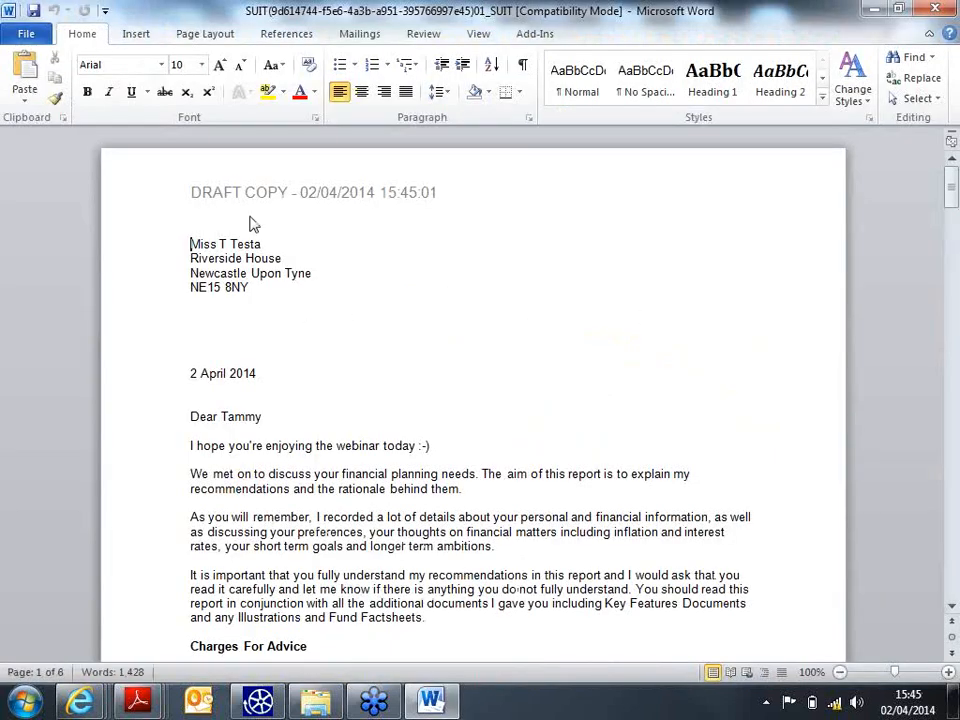
click(24, 34)
click(57, 89)
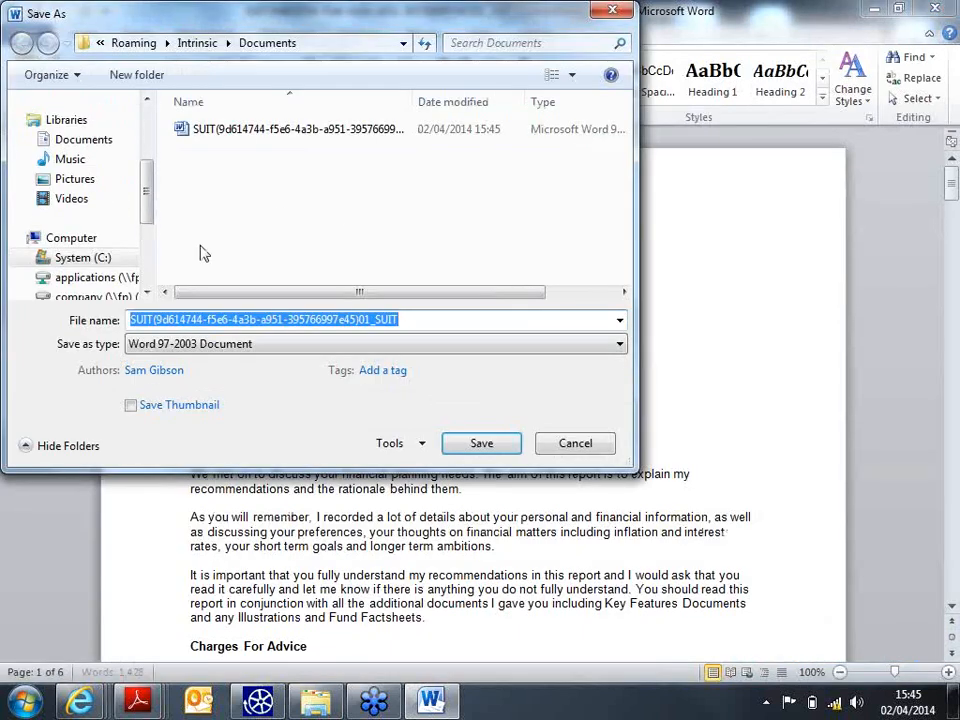
scroll(150, 120, up, 3)
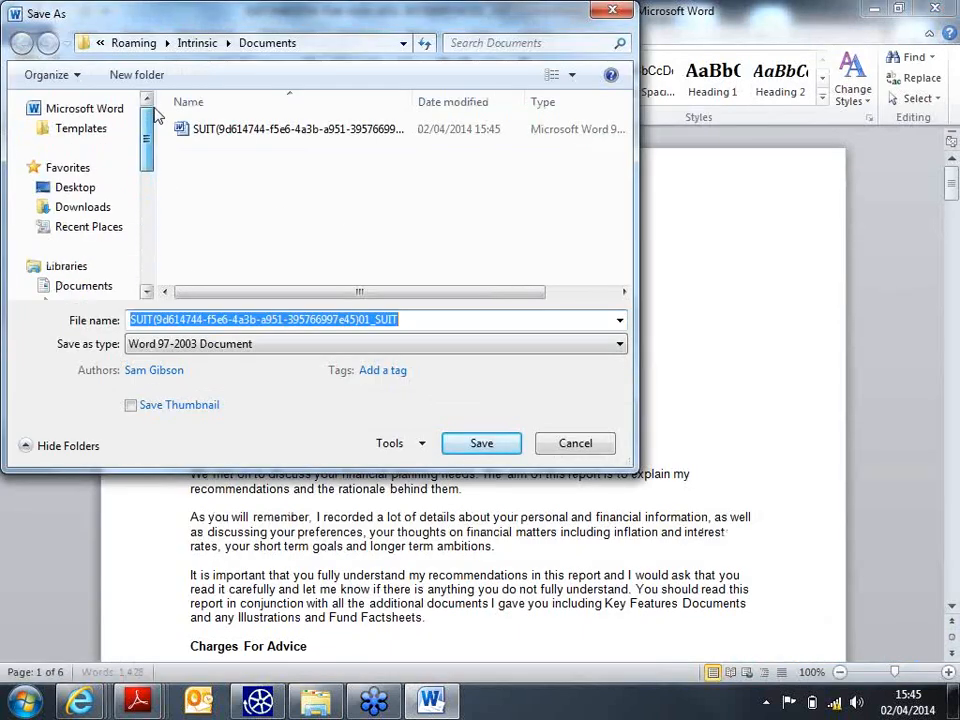
click(82, 189)
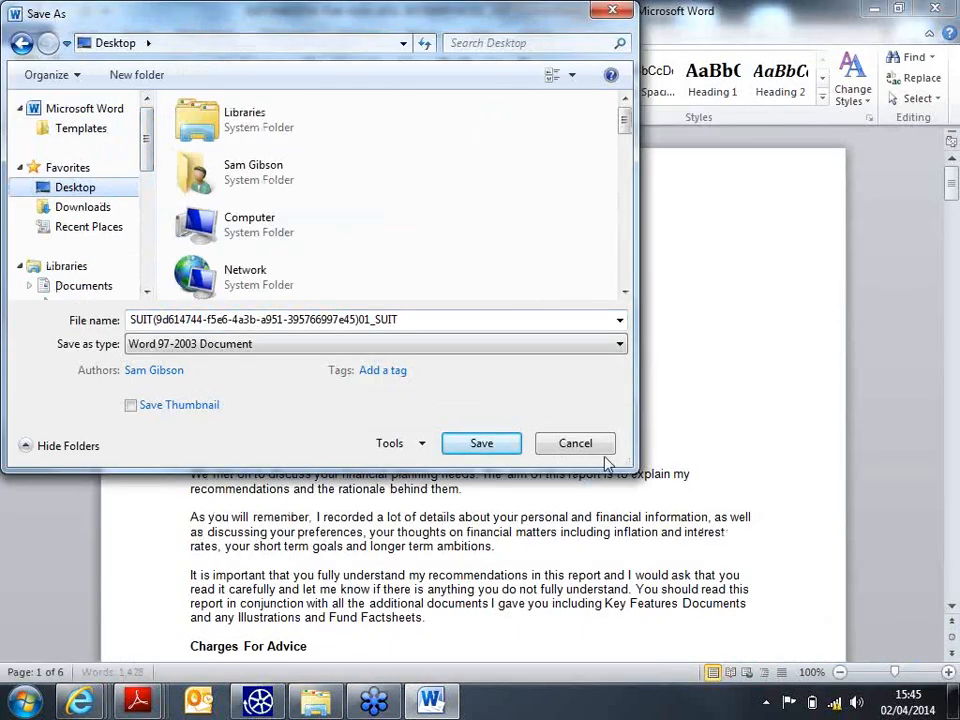
click(572, 443)
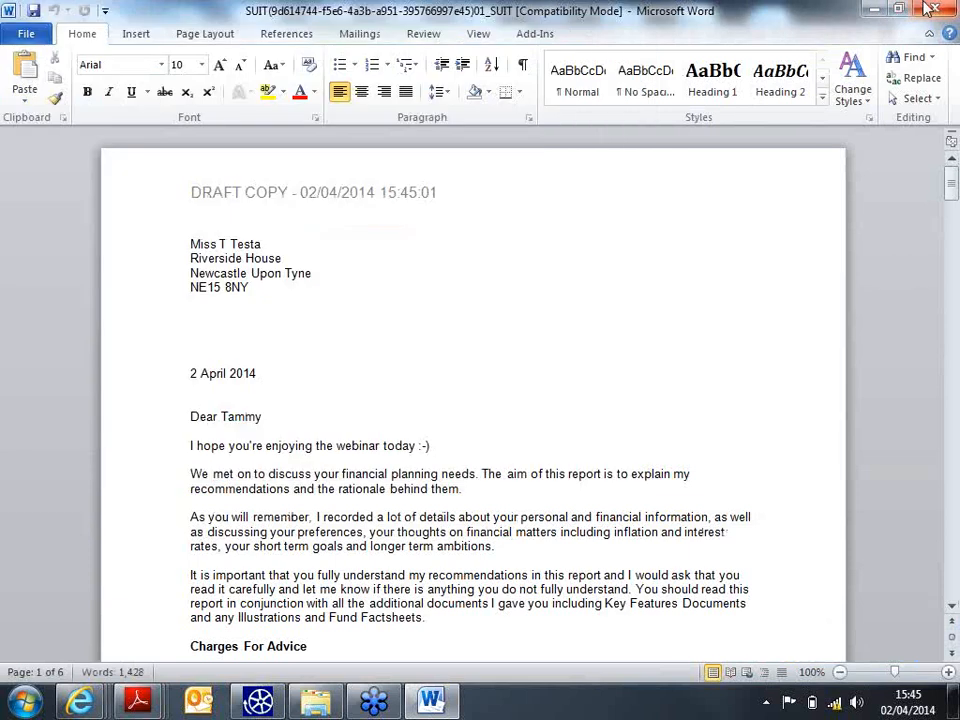
click(934, 9)
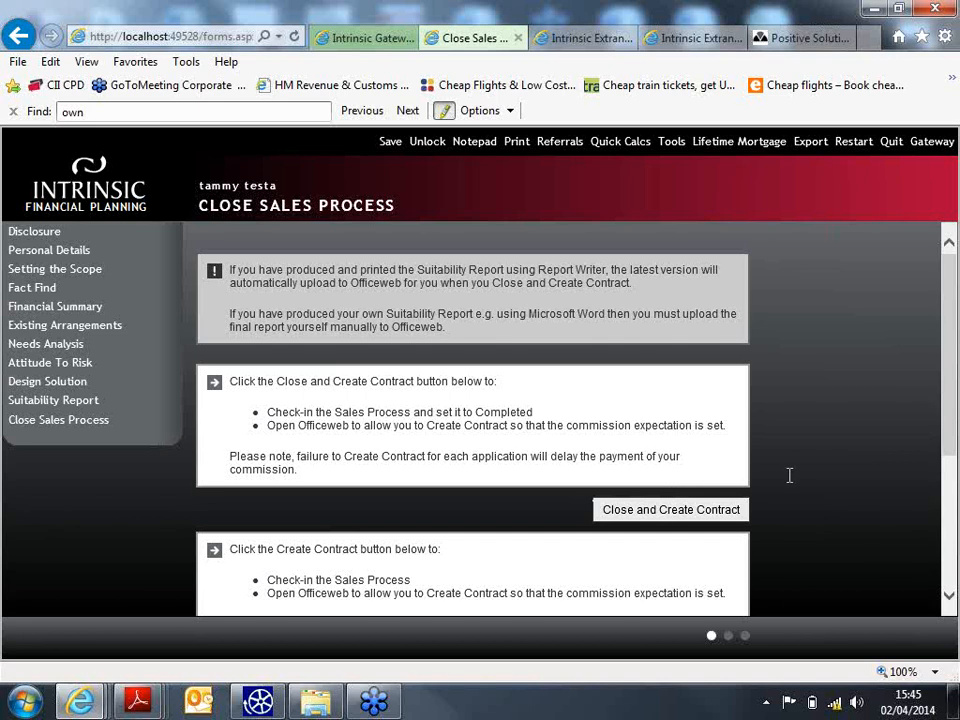
scroll(517, 453, down, 3)
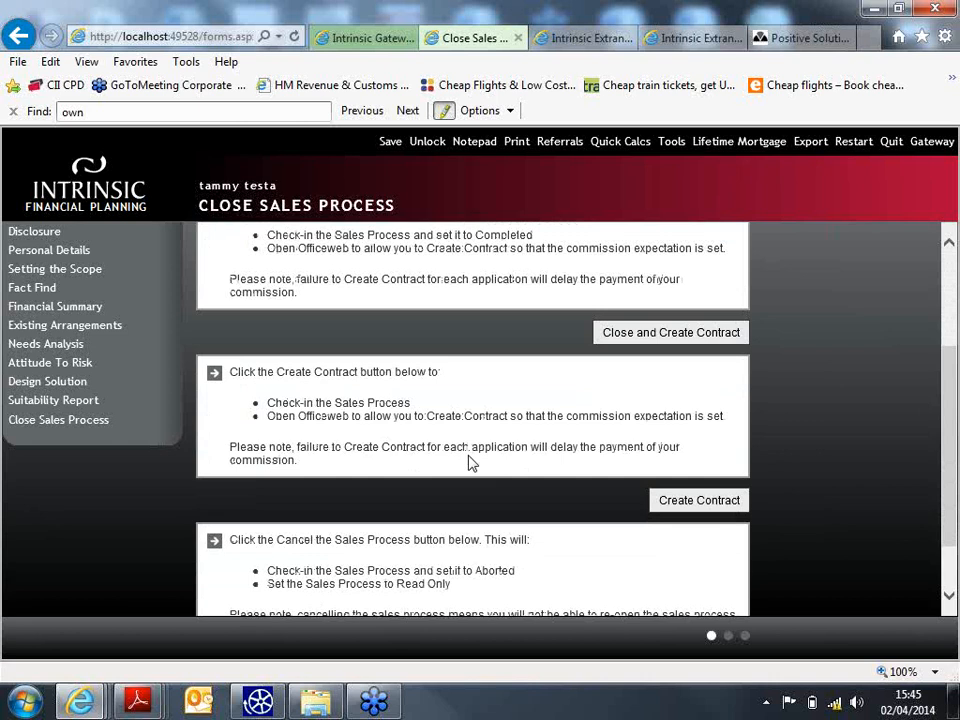
scroll(470, 460, down, 1)
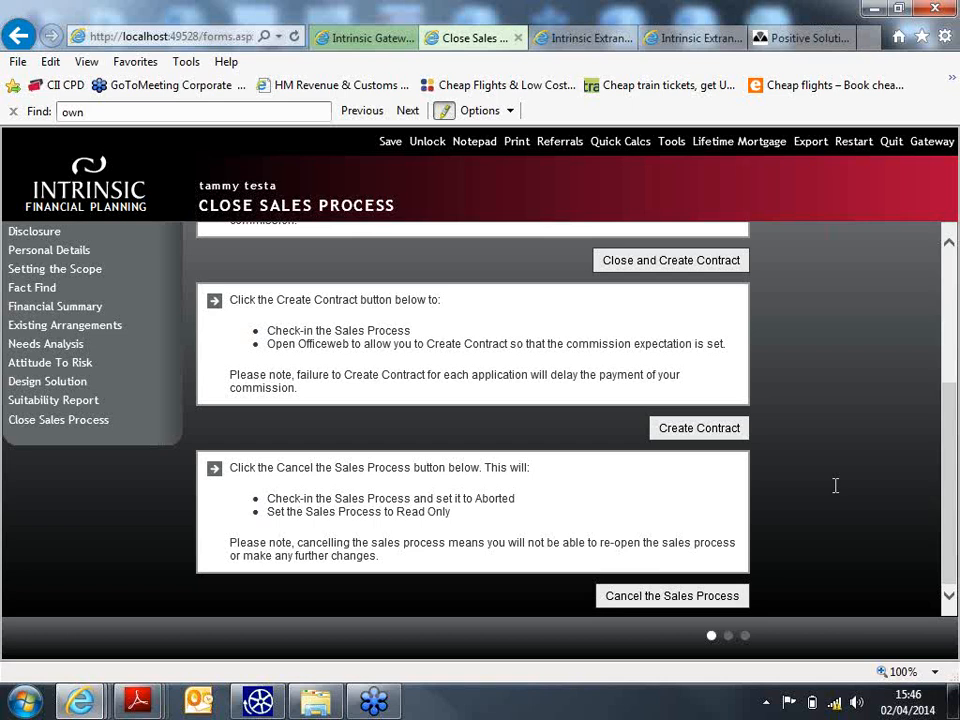
- Close the sales process and create the contract, opening Officeweb's Quotes List
click(681, 263)
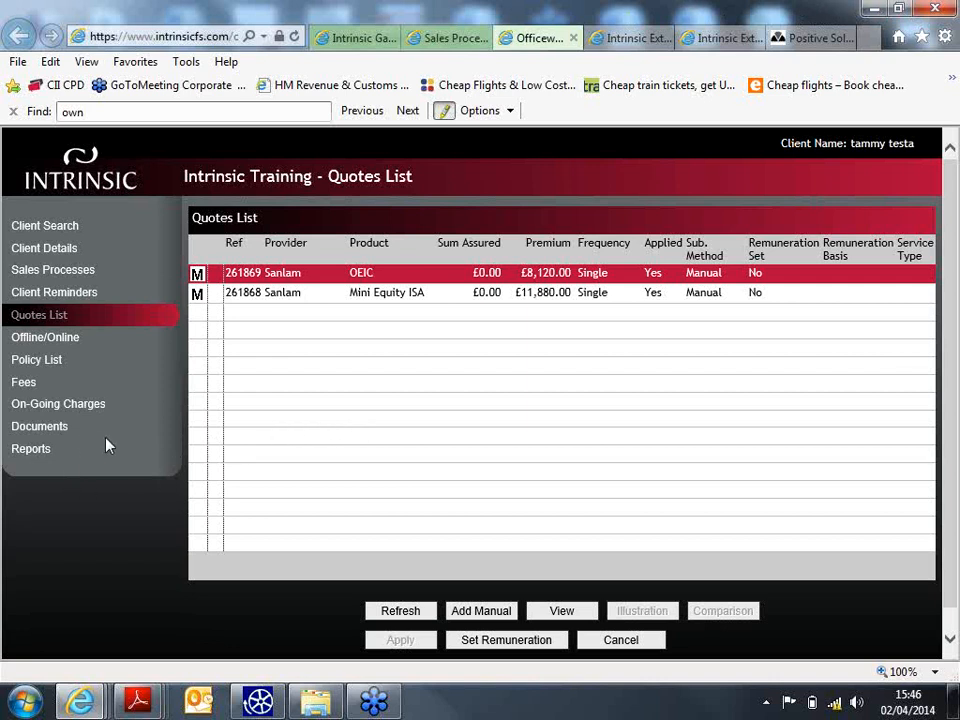
- Show the client's Documents with the Sales Process 02-04-2014 folder's suitability report and ATR Profile PDF
click(45, 428)
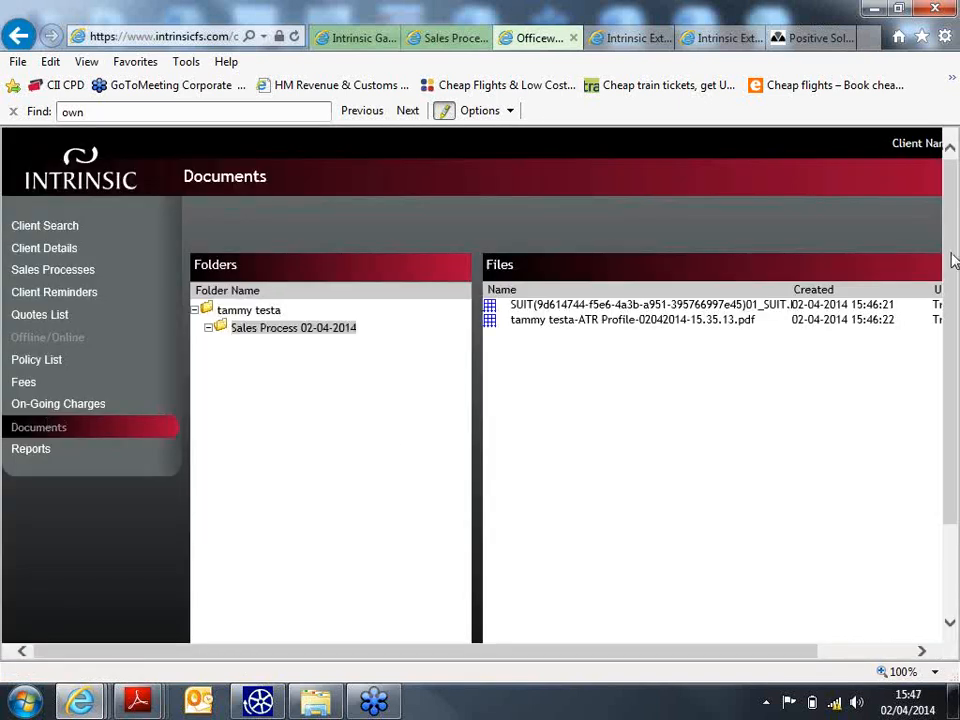
drag(952, 260, 944, 300)
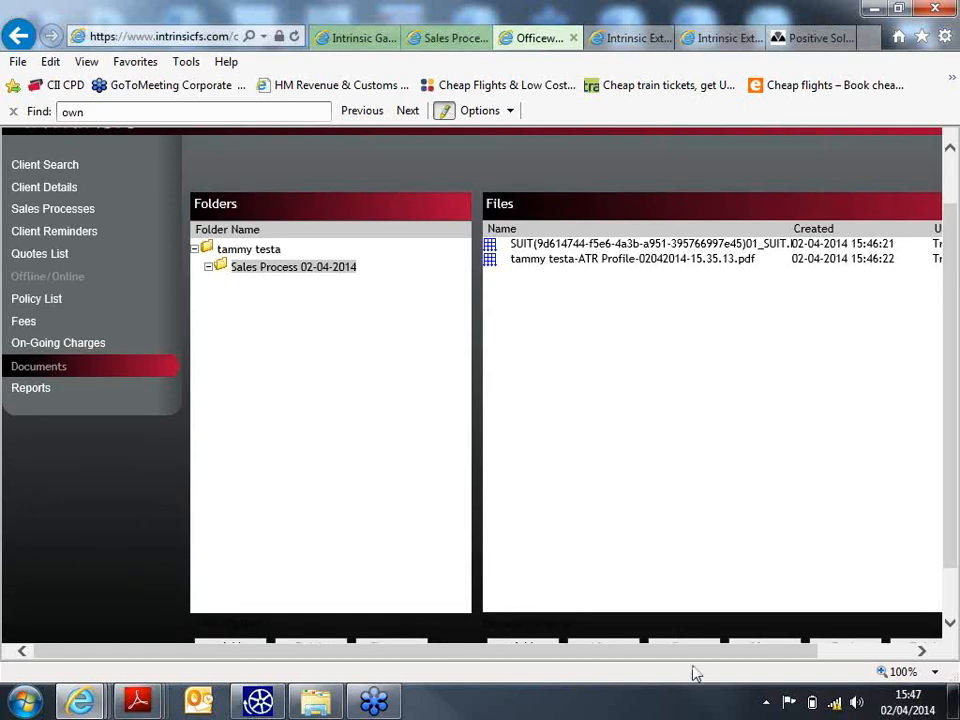
drag(695, 658, 714, 658)
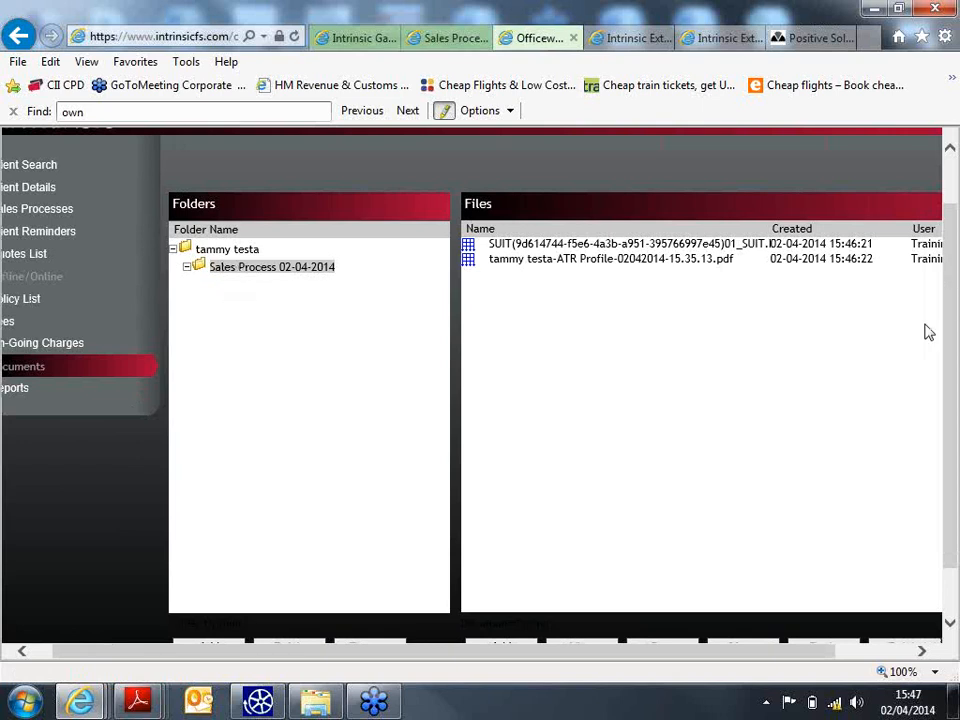
drag(645, 656, 681, 621)
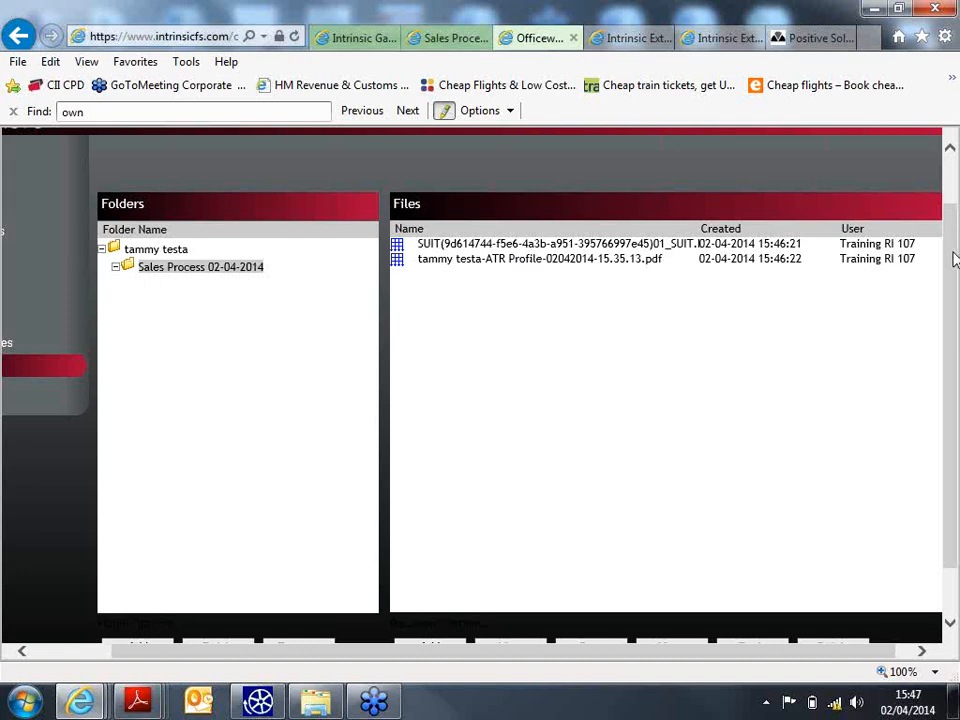
drag(947, 258, 949, 307)
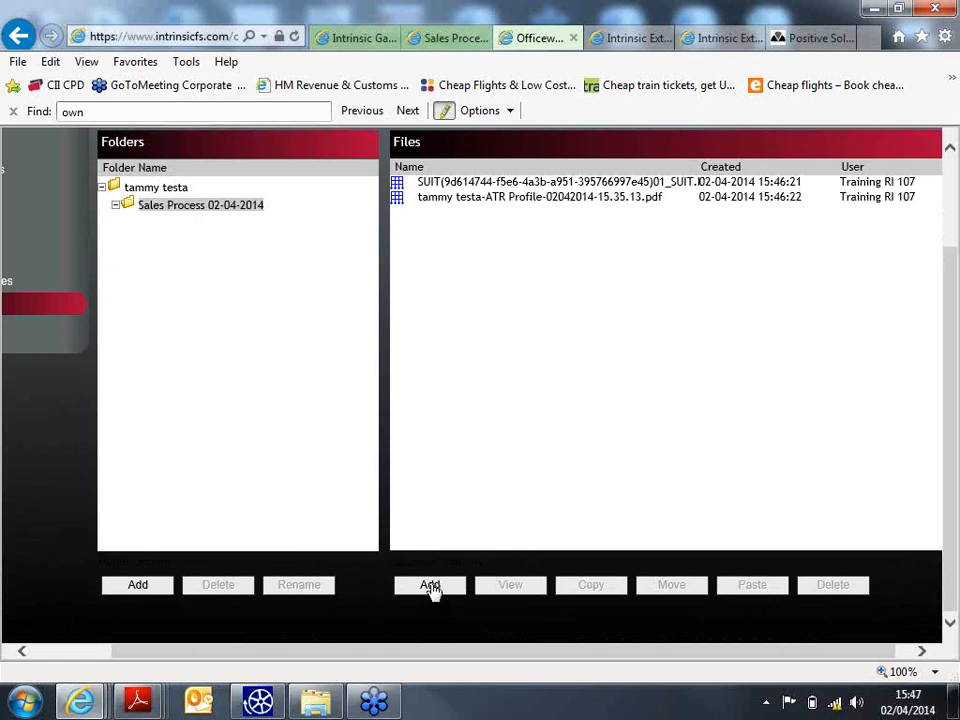
click(430, 586)
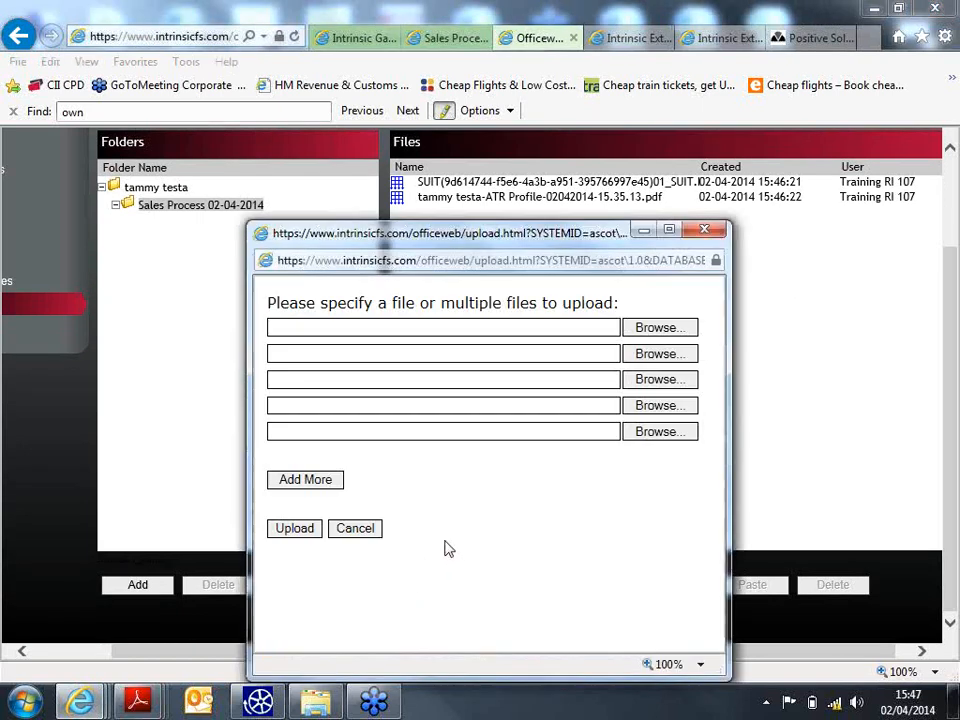
click(658, 330)
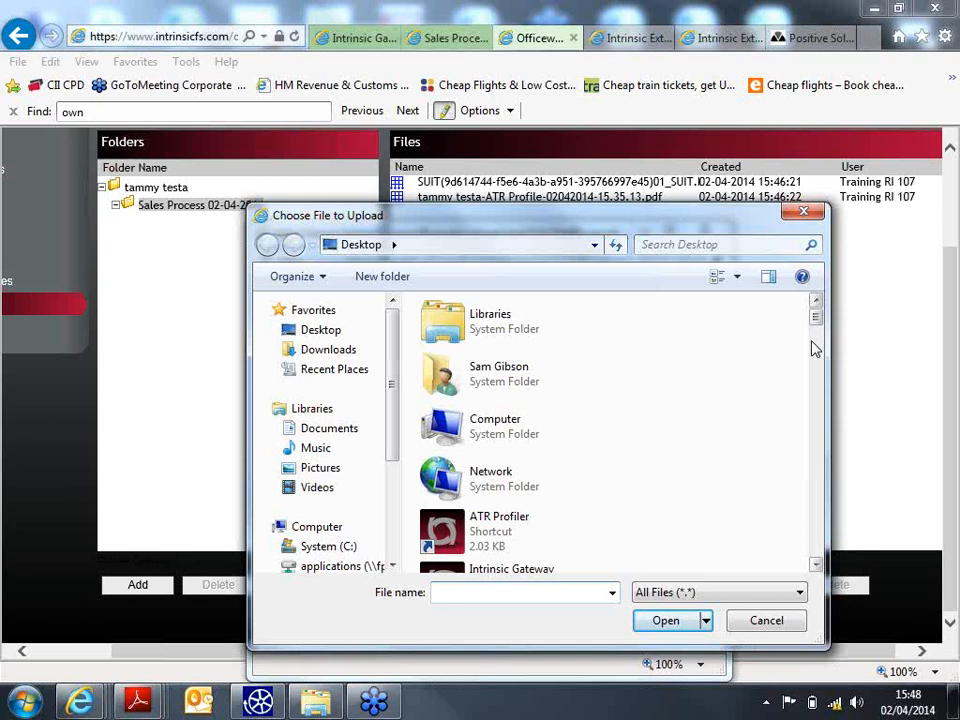
click(774, 624)
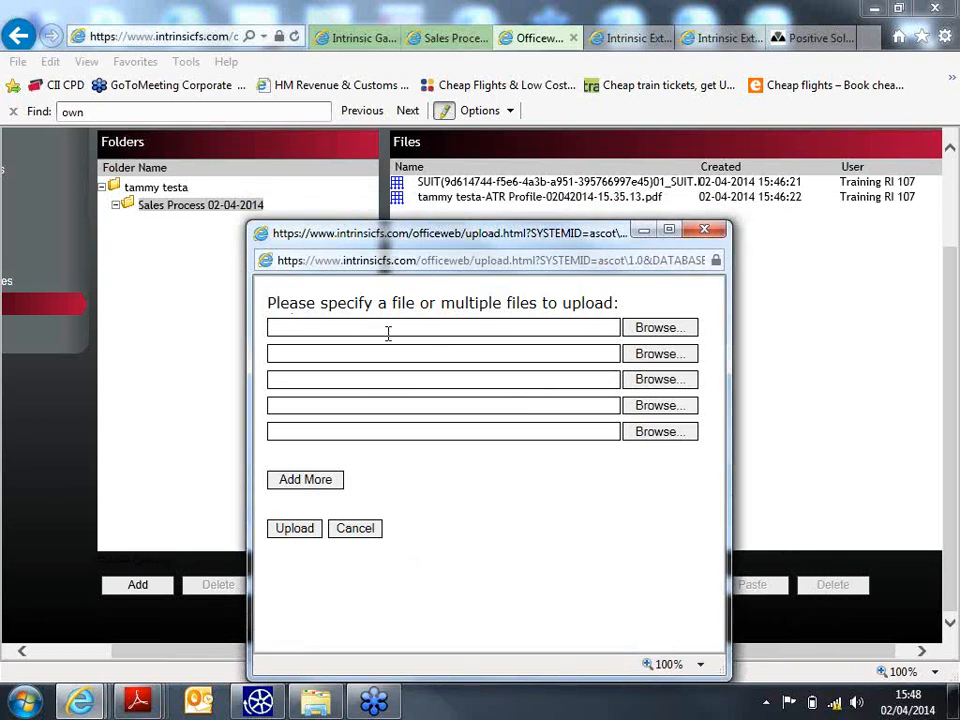
click(309, 482)
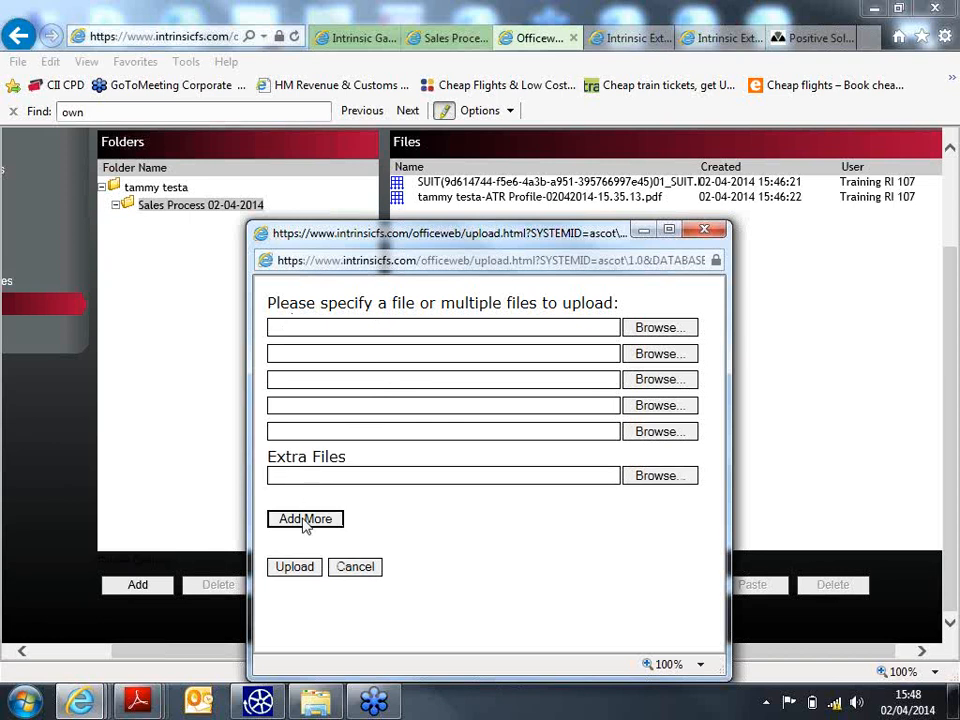
click(305, 519)
click(305, 541)
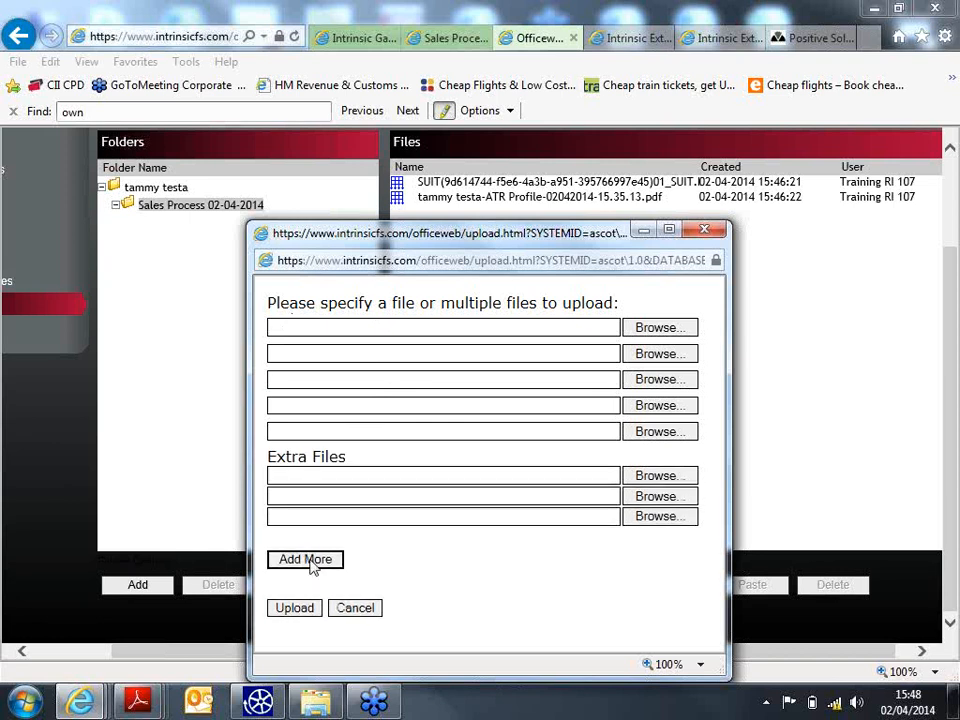
click(315, 558)
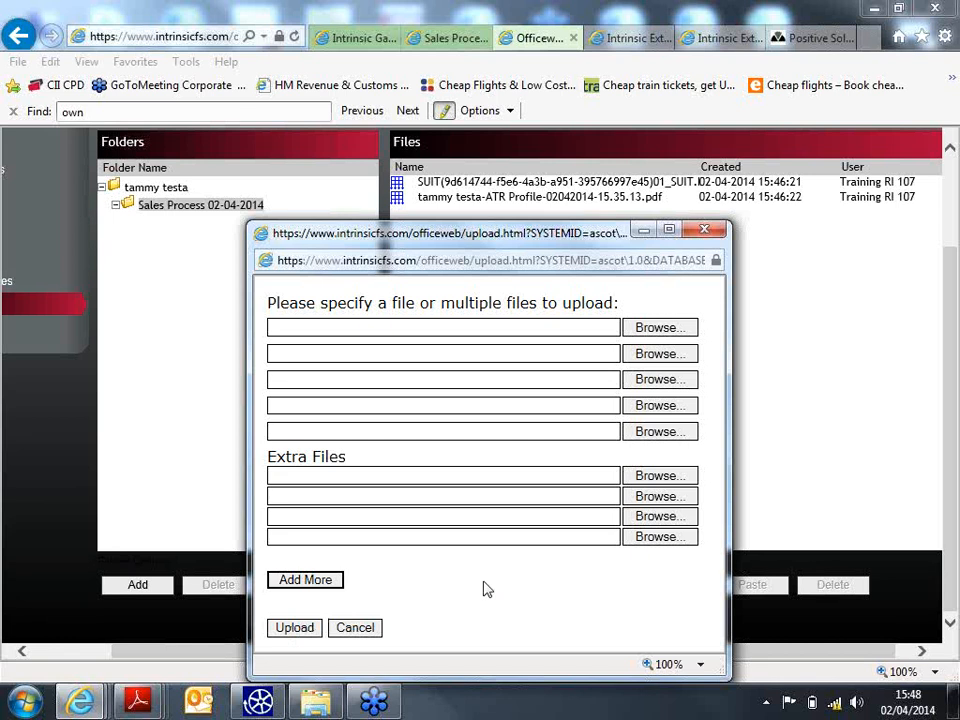
click(354, 628)
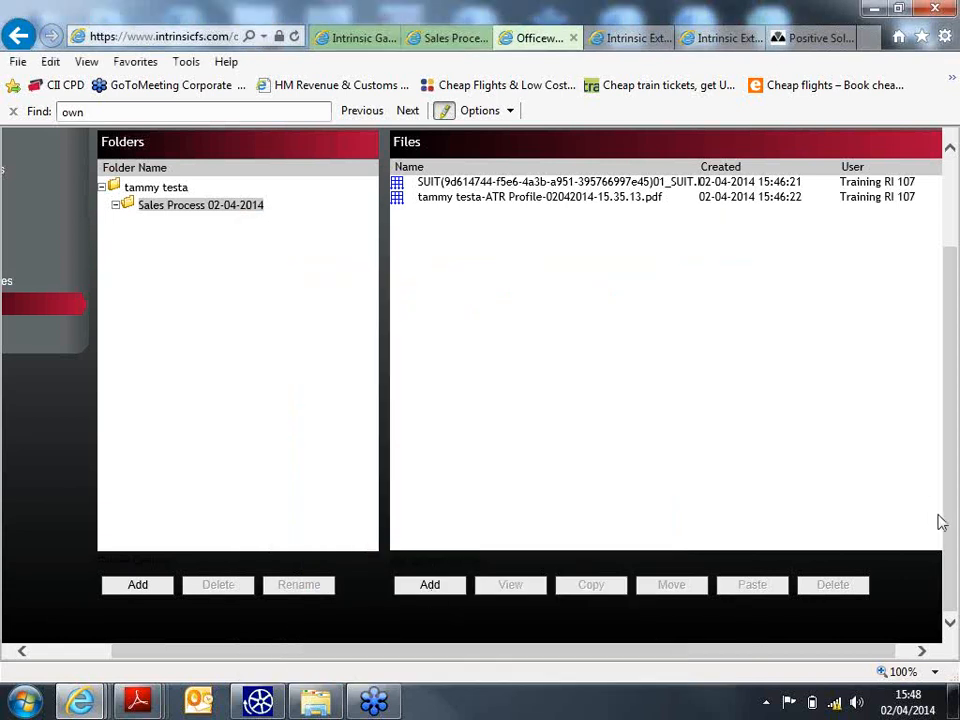
- Bring up the client's details and review the contact and admin information
drag(953, 525, 933, 449)
drag(835, 657, 731, 669)
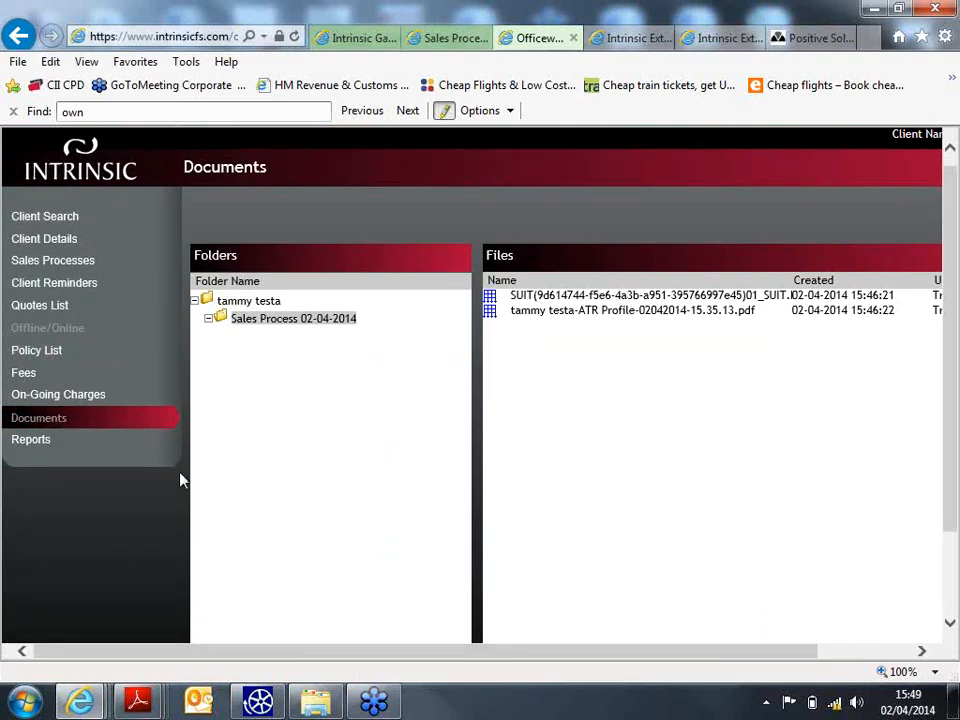
click(56, 245)
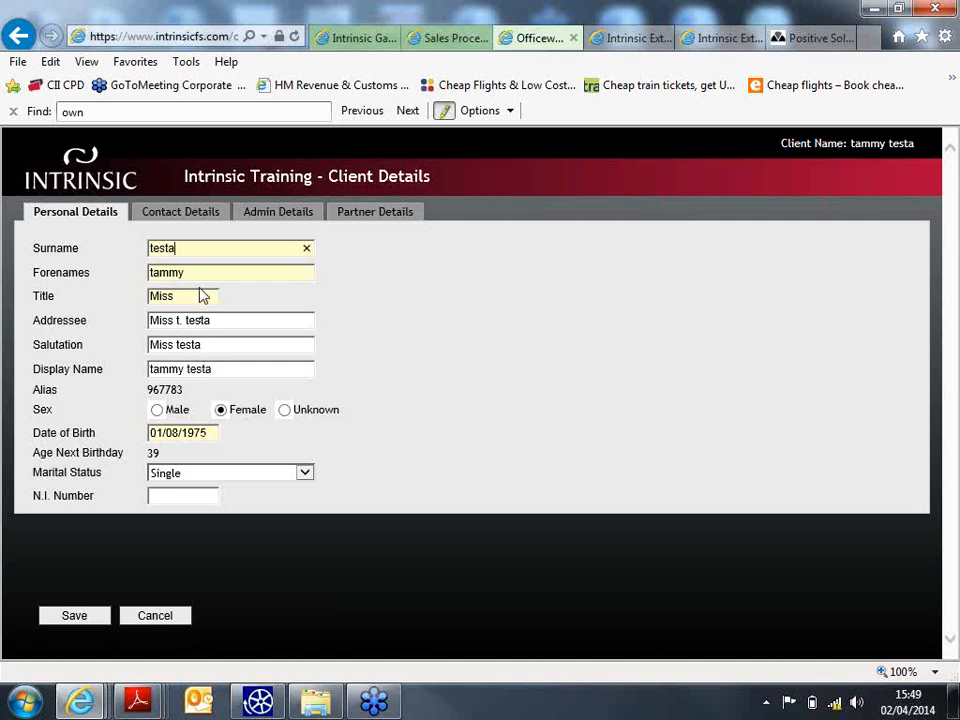
click(200, 216)
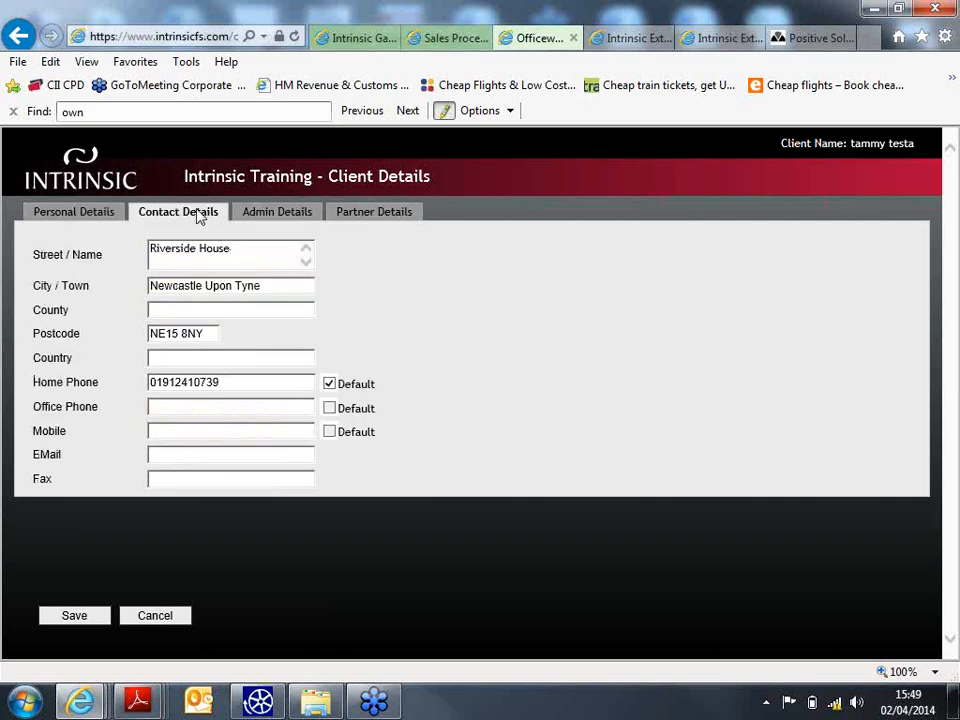
click(265, 215)
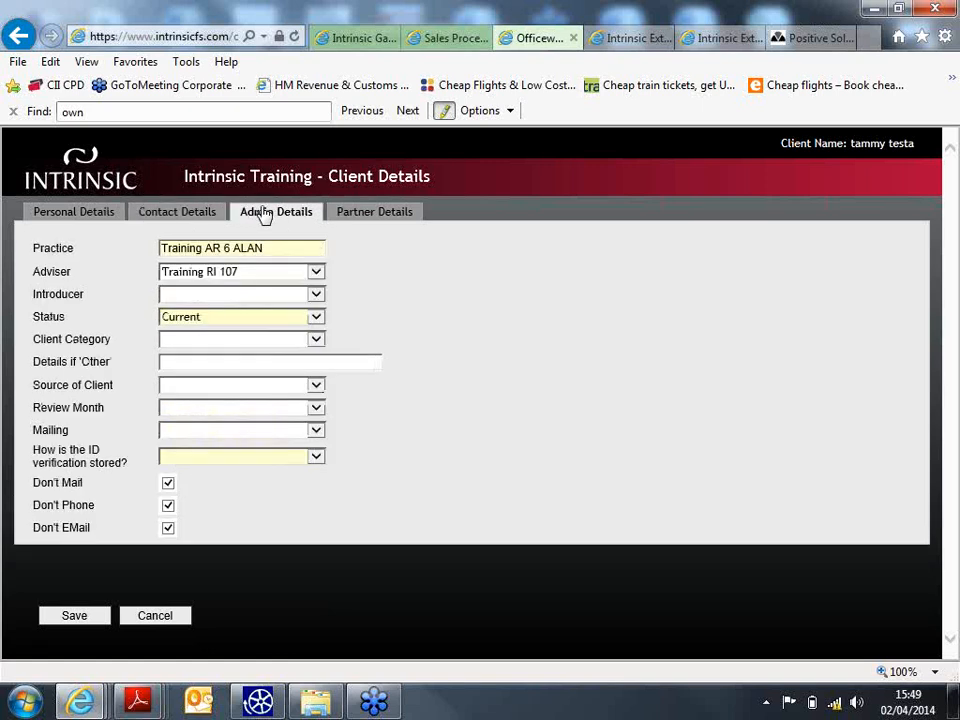
- Set ID verification to Electronic ID Process, check partner details, and save the client details
click(285, 457)
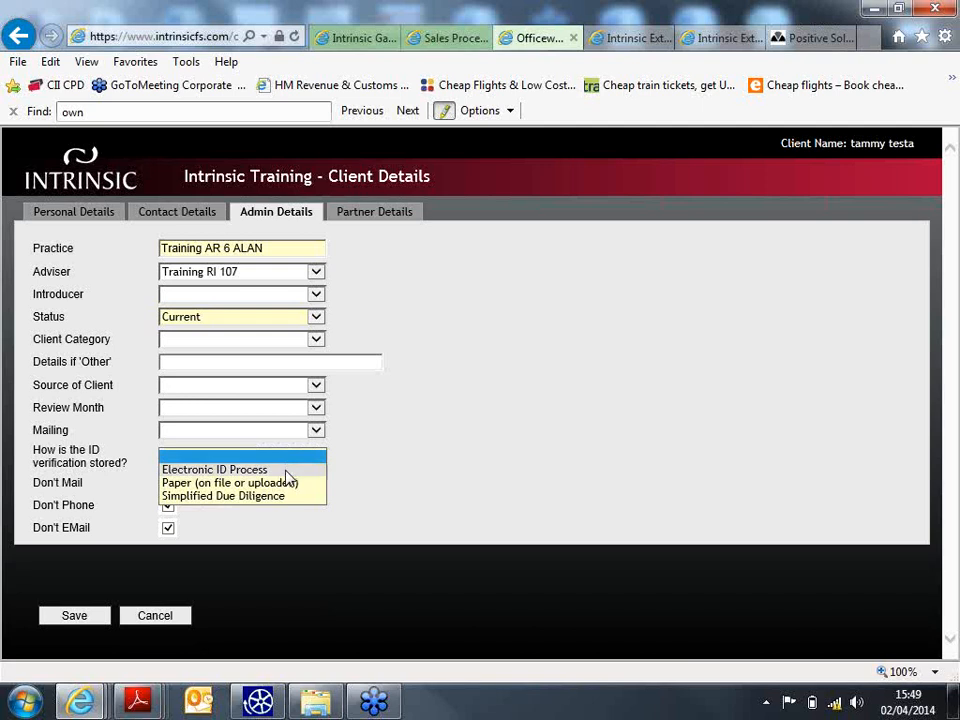
key(Down)
key(Return)
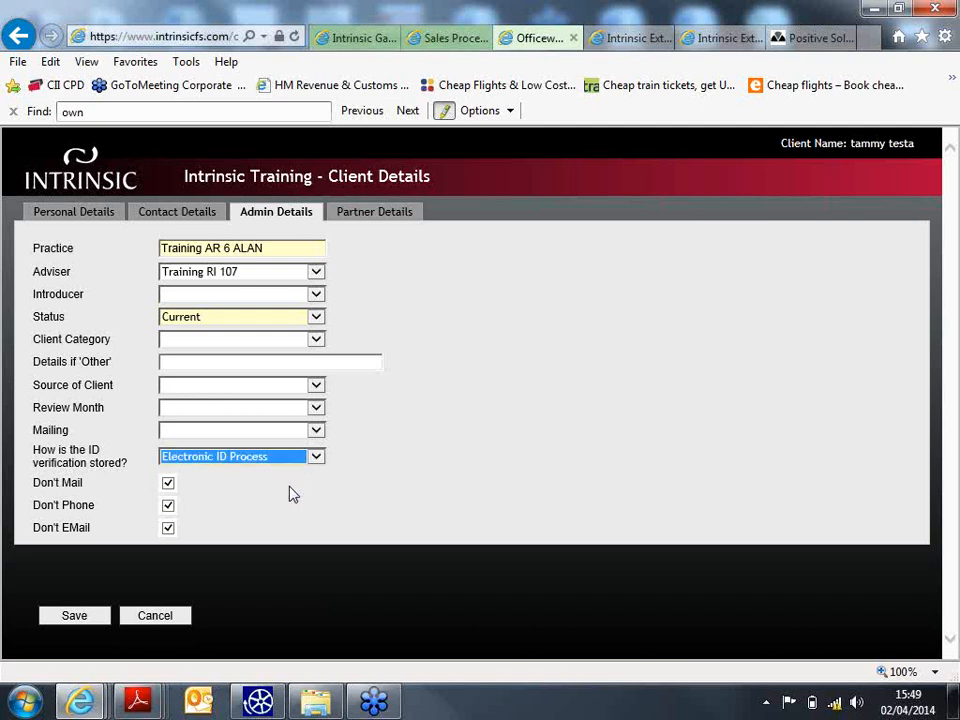
click(367, 221)
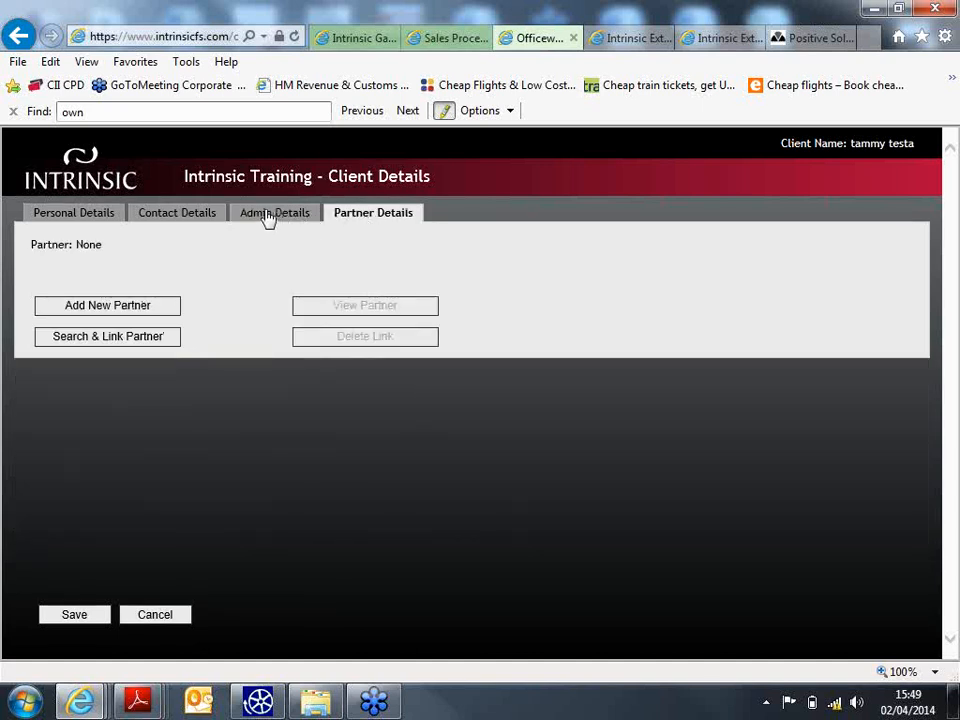
click(76, 614)
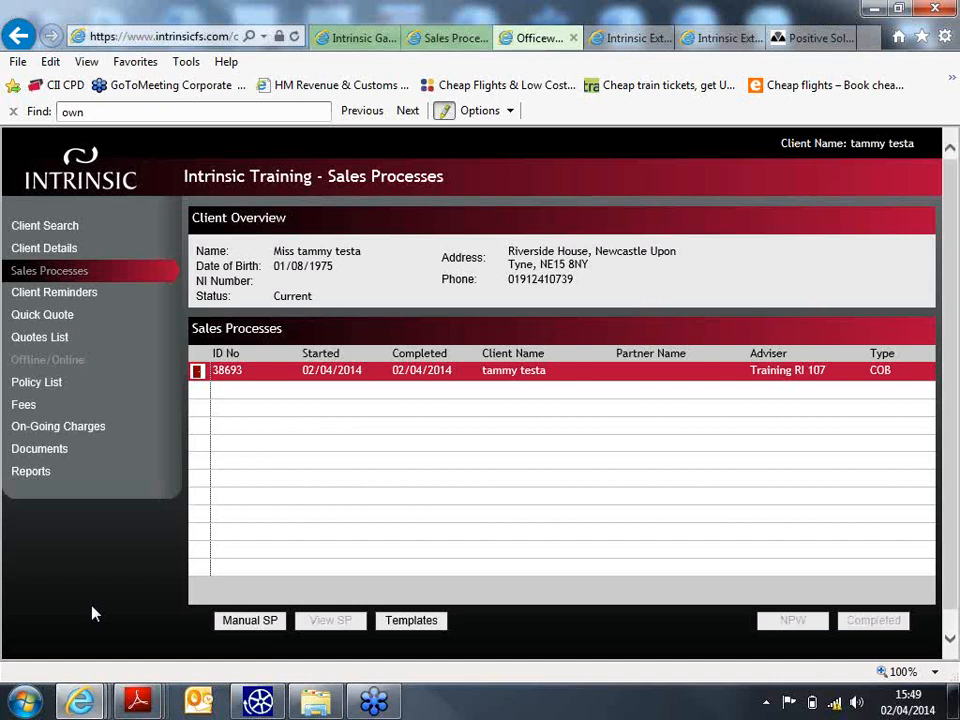
- Convert the Sanlam OEIC quote 261869 (£8,120.00 single premium) from the Quotes List into a policy
click(47, 345)
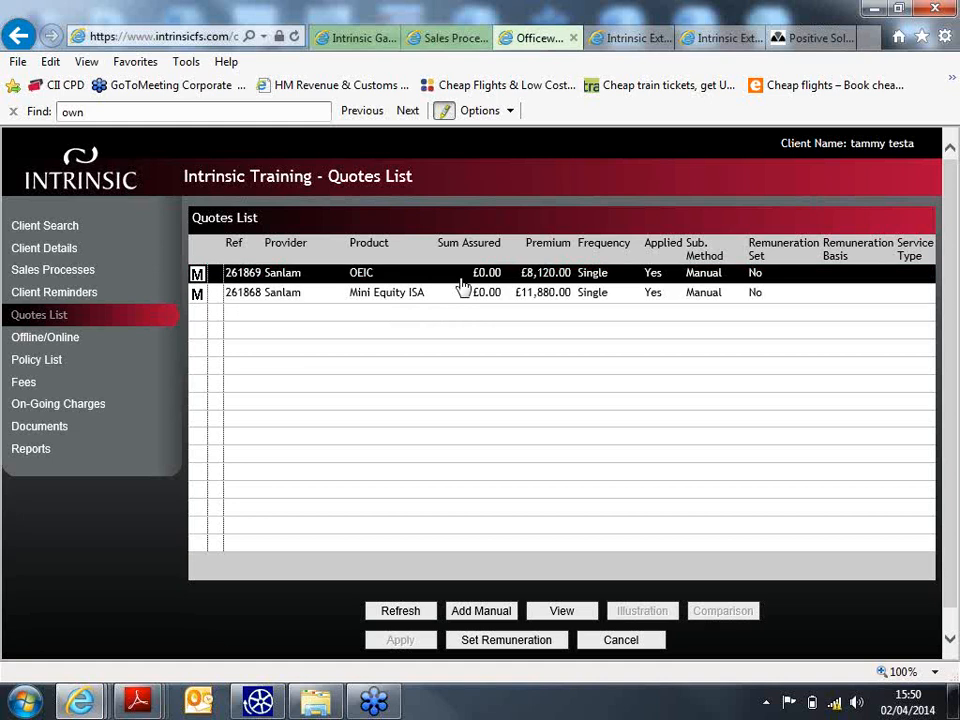
click(664, 266)
click(754, 278)
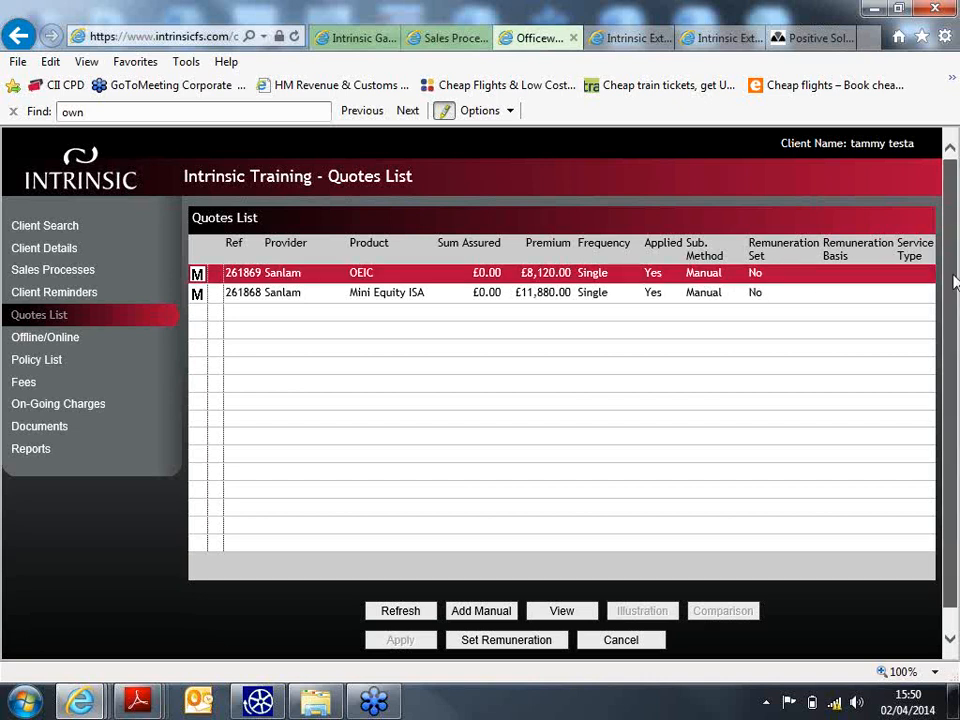
scroll(953, 290, down, 1)
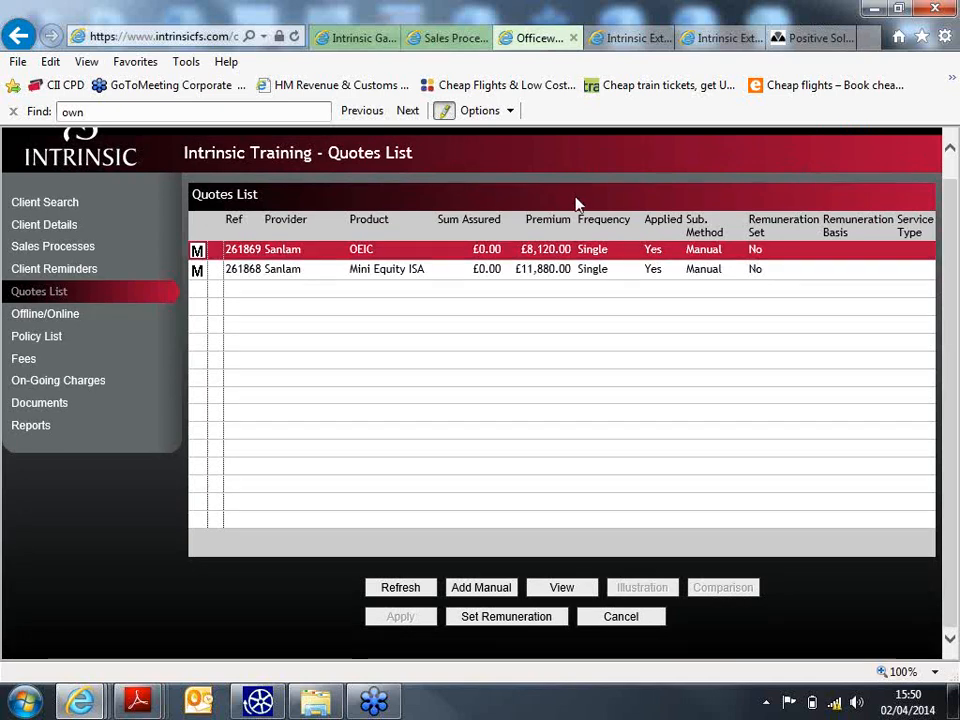
click(551, 257)
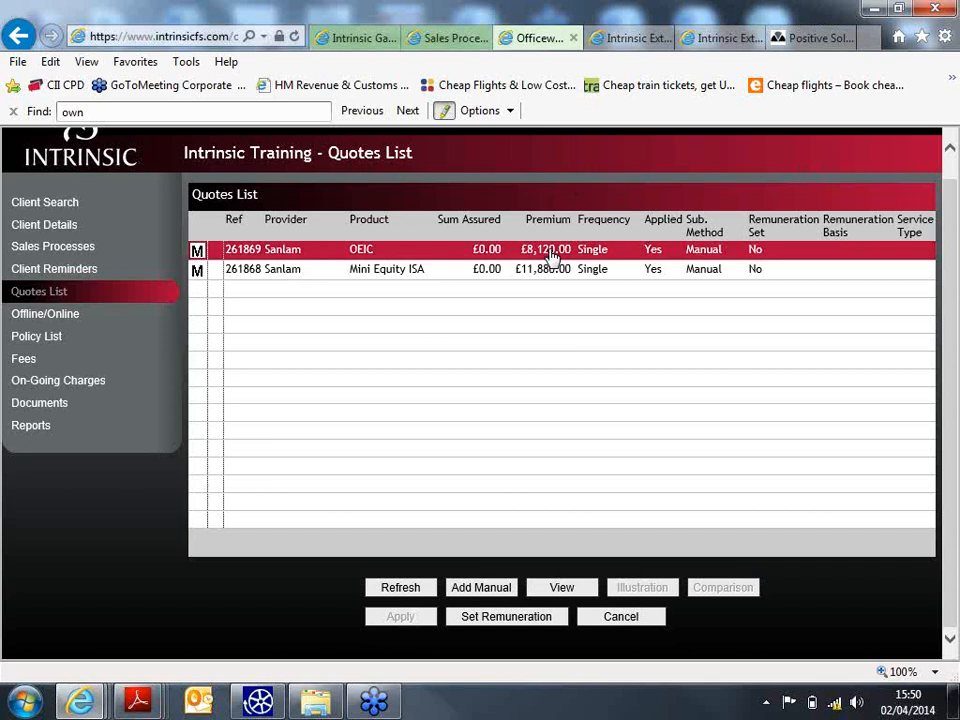
click(520, 620)
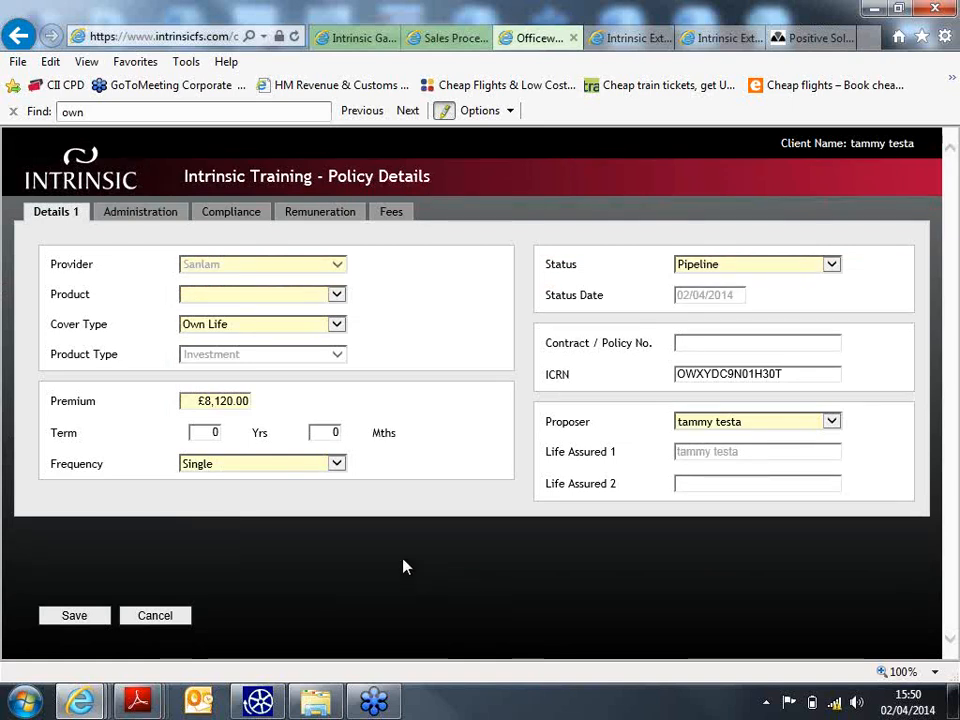
- Set the product to Wrap Investment and leave Referred By and Introducer blank
click(338, 297)
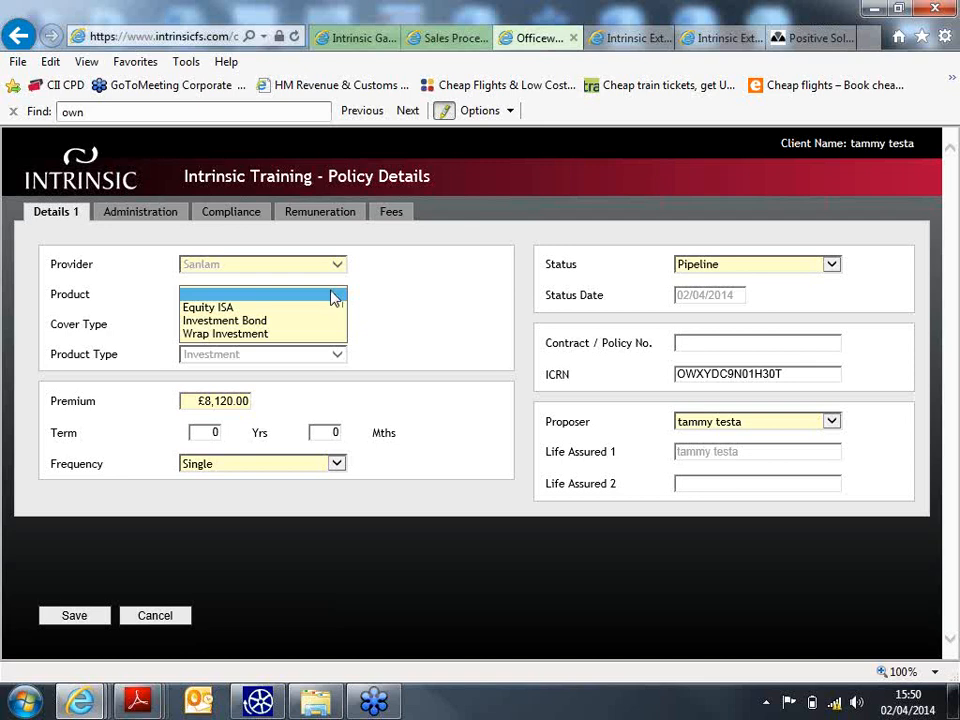
click(298, 334)
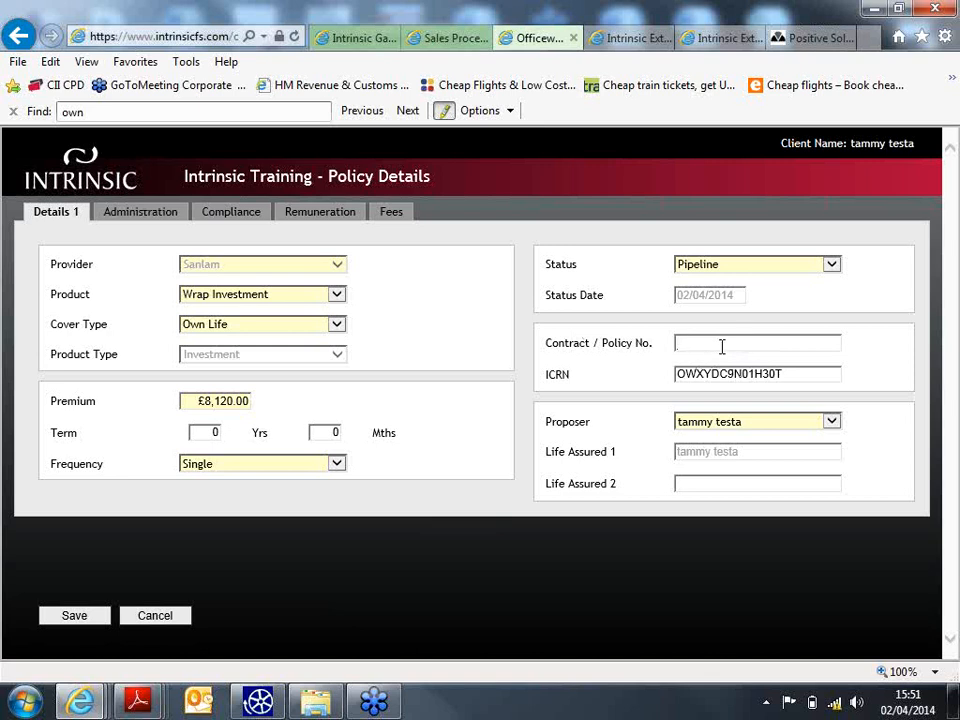
click(122, 213)
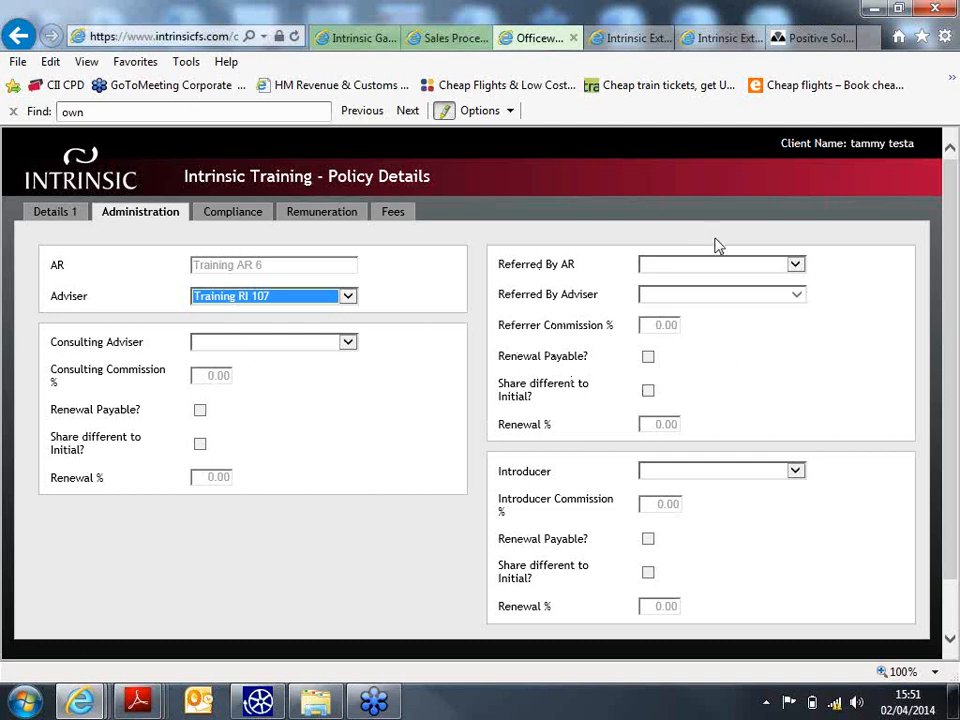
click(797, 266)
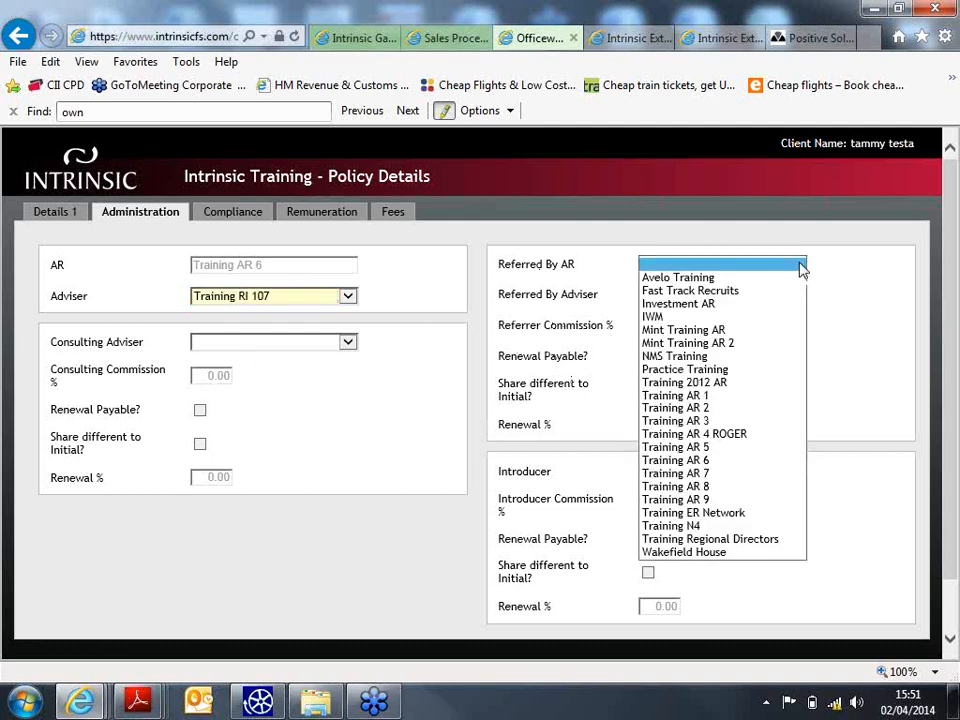
click(876, 279)
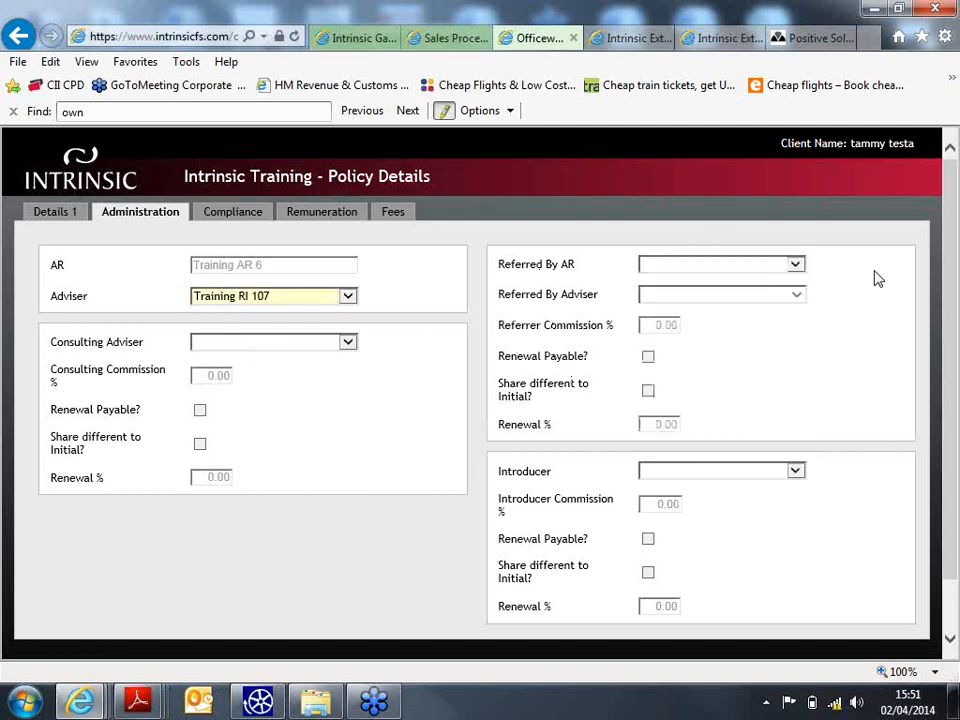
click(799, 476)
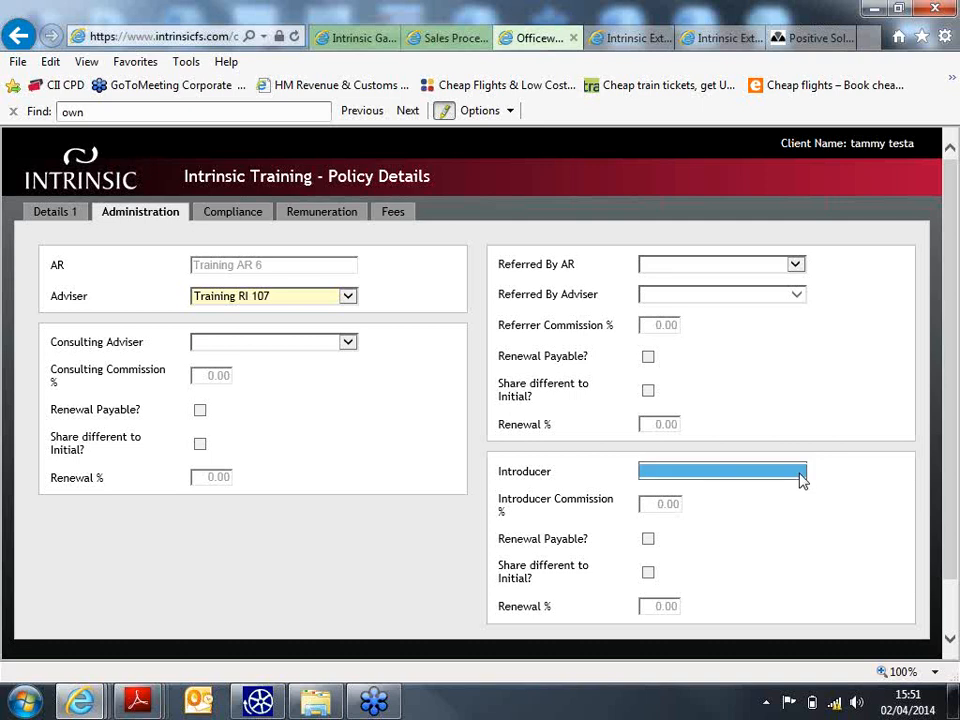
click(825, 485)
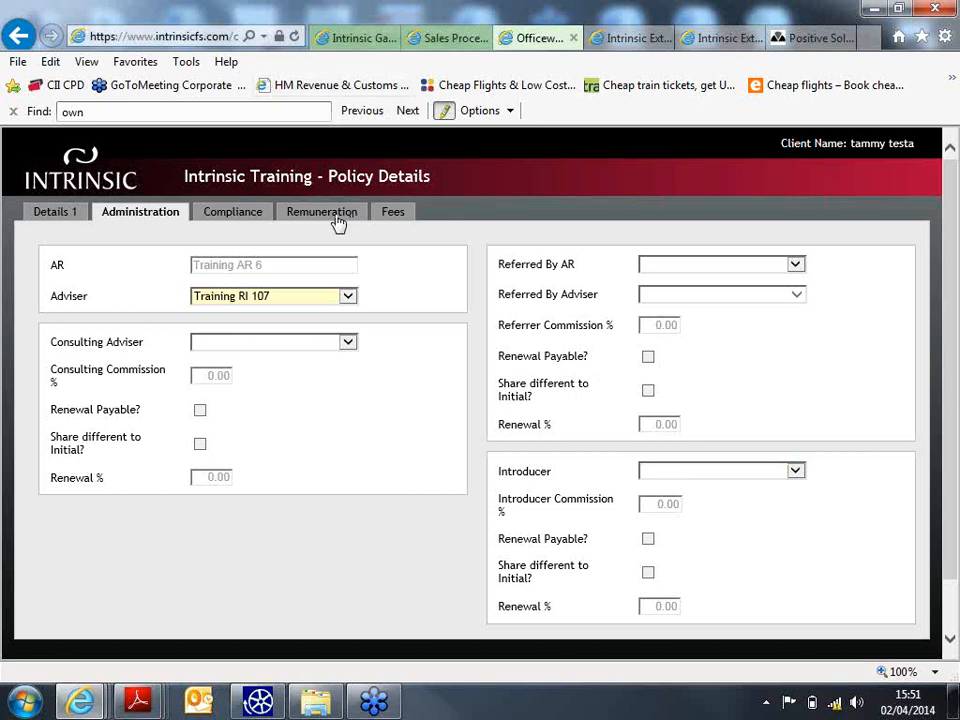
- In compliance, set Replacement Contract to No and advice given to Face-to-Face
click(251, 216)
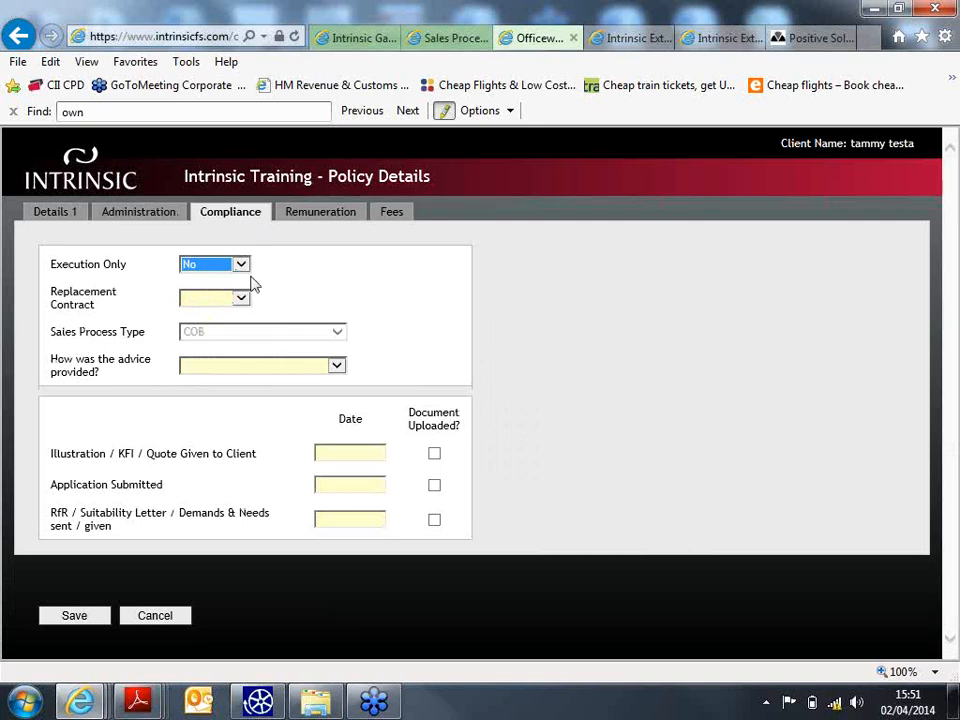
click(241, 298)
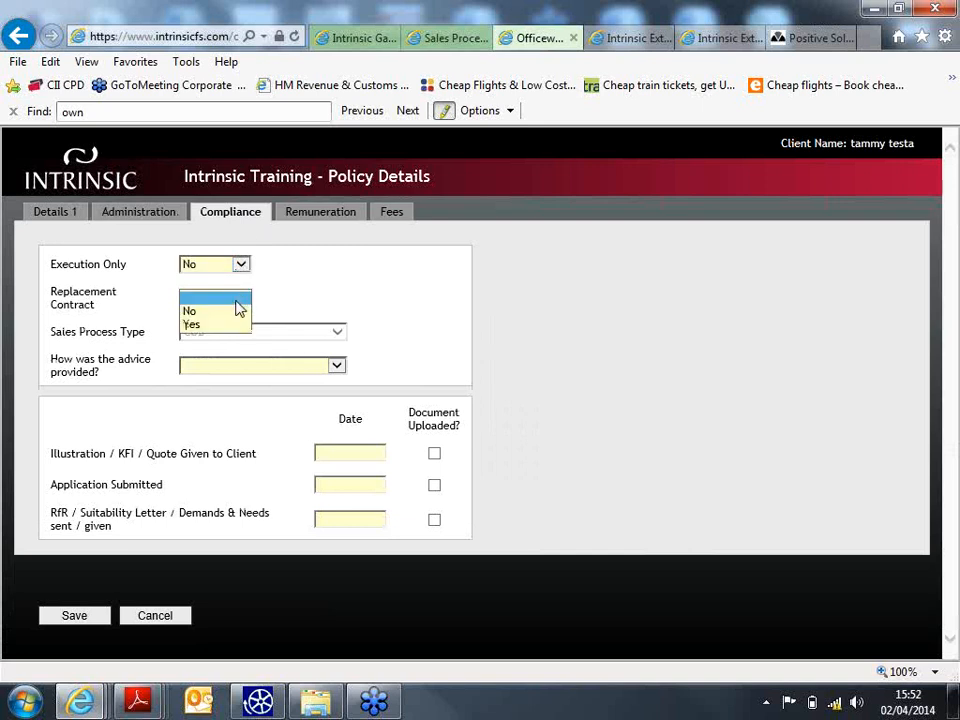
click(241, 314)
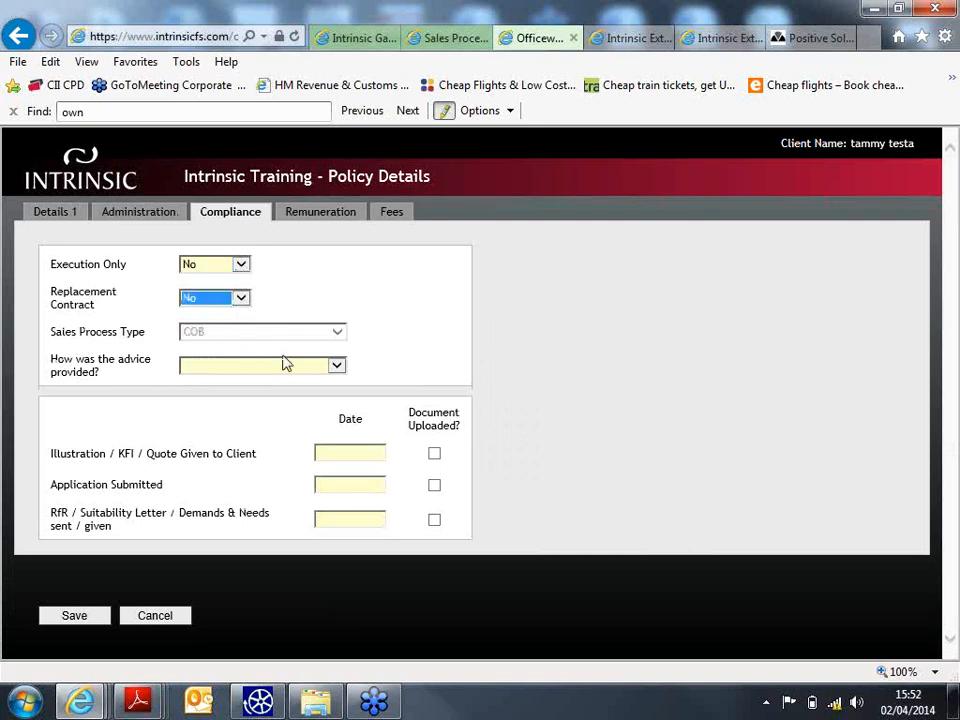
click(286, 365)
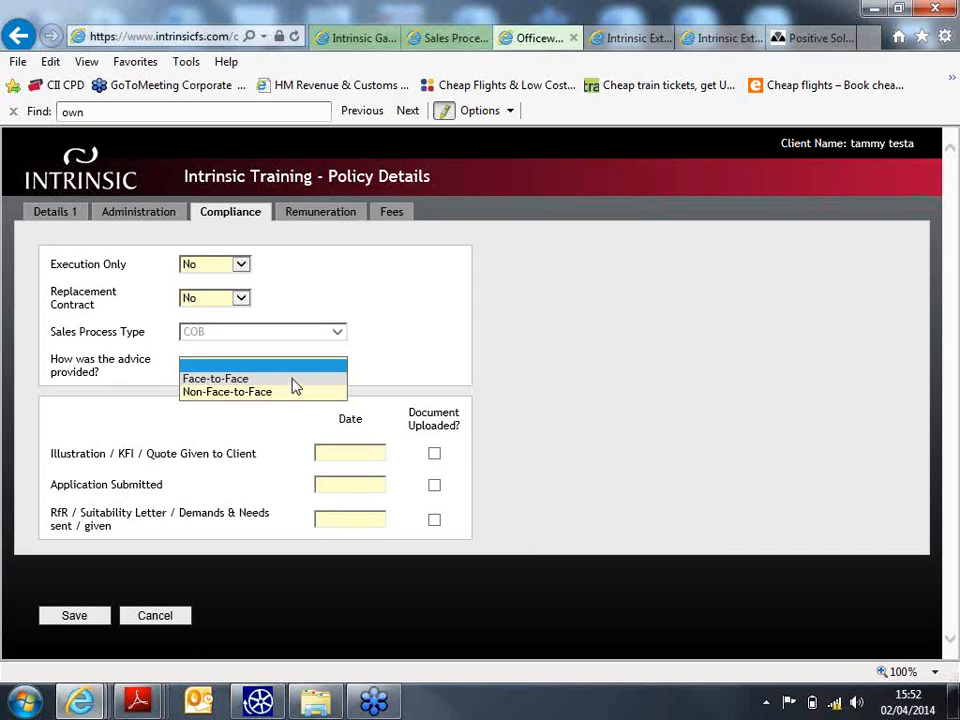
click(292, 380)
- Date the illustration and application 02/04/2014 and mark all three documents uploaded
click(350, 454)
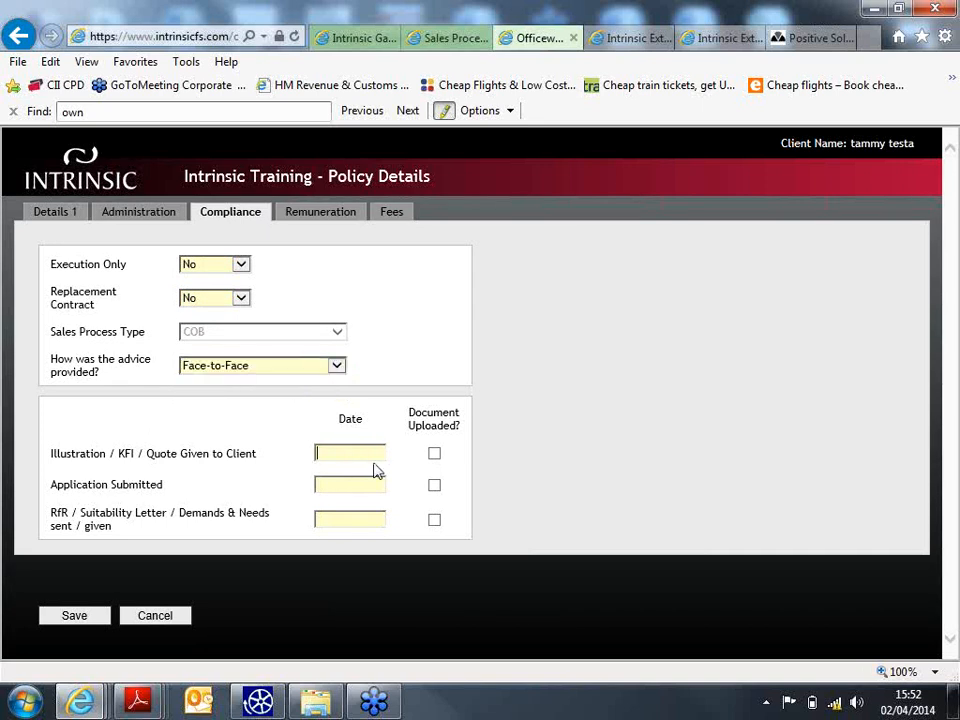
text(02/04/2014)
click(369, 482)
text(02/04/2014)
click(374, 511)
text(02/04/2014)
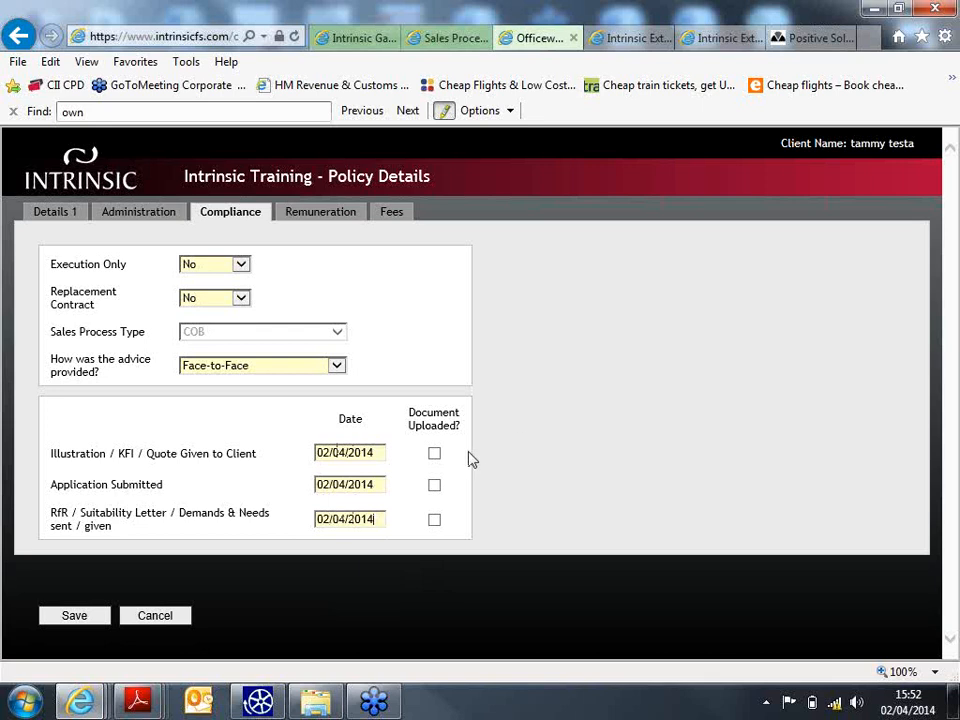
click(436, 456)
click(435, 487)
click(434, 521)
- Bring up the remuneration details, leaving the style unselected
click(347, 219)
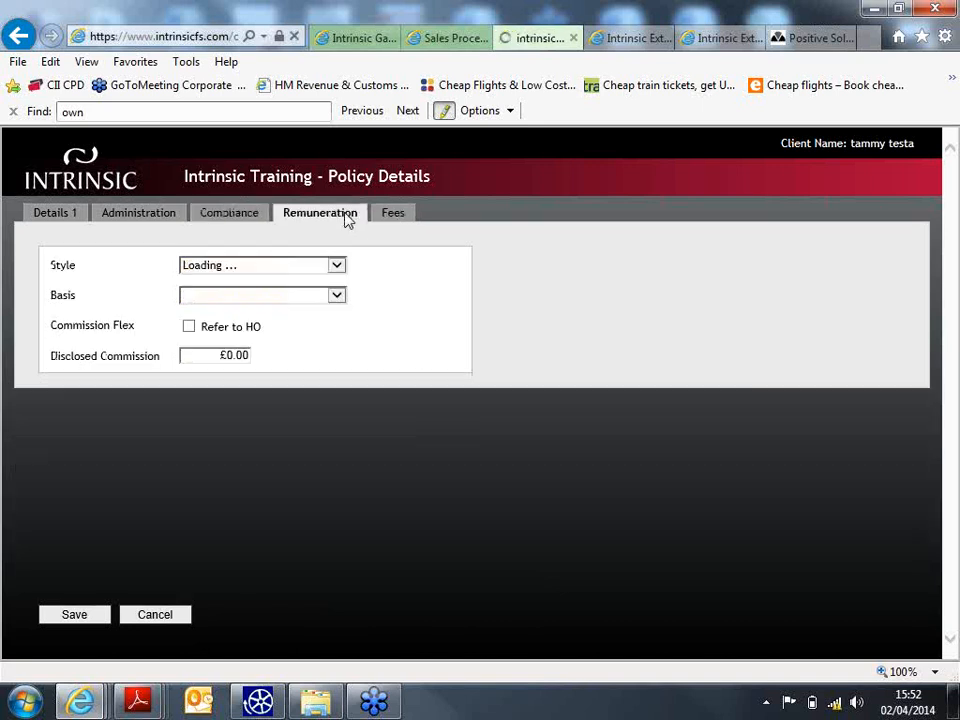
click(337, 267)
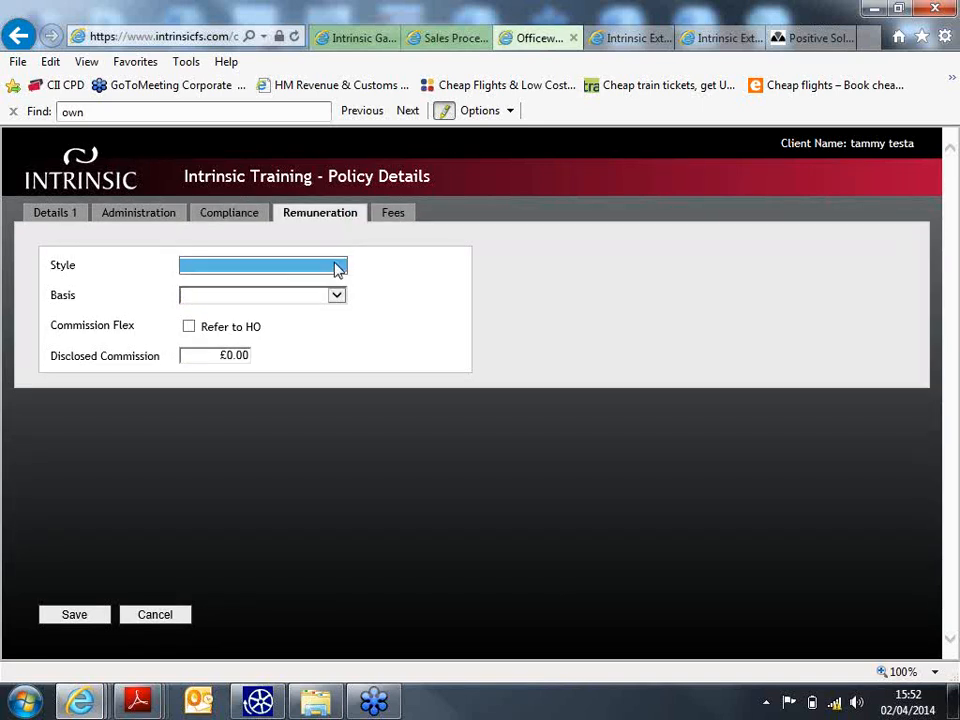
click(415, 293)
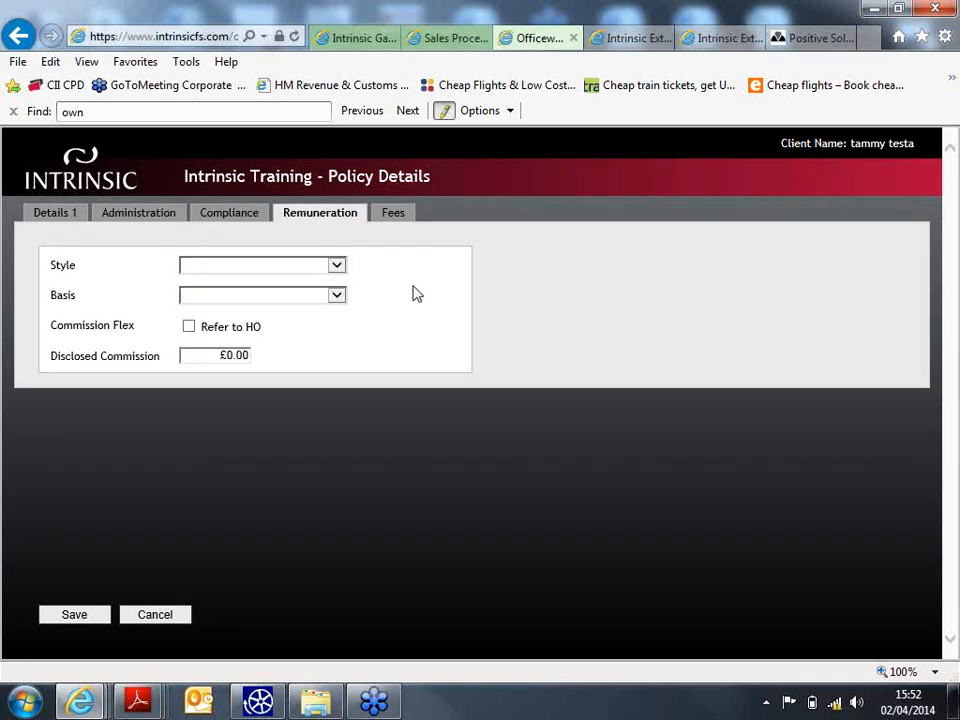
click(347, 270)
- Set the remuneration basis to Charge, leave style blank, and show the policy's fees
click(338, 297)
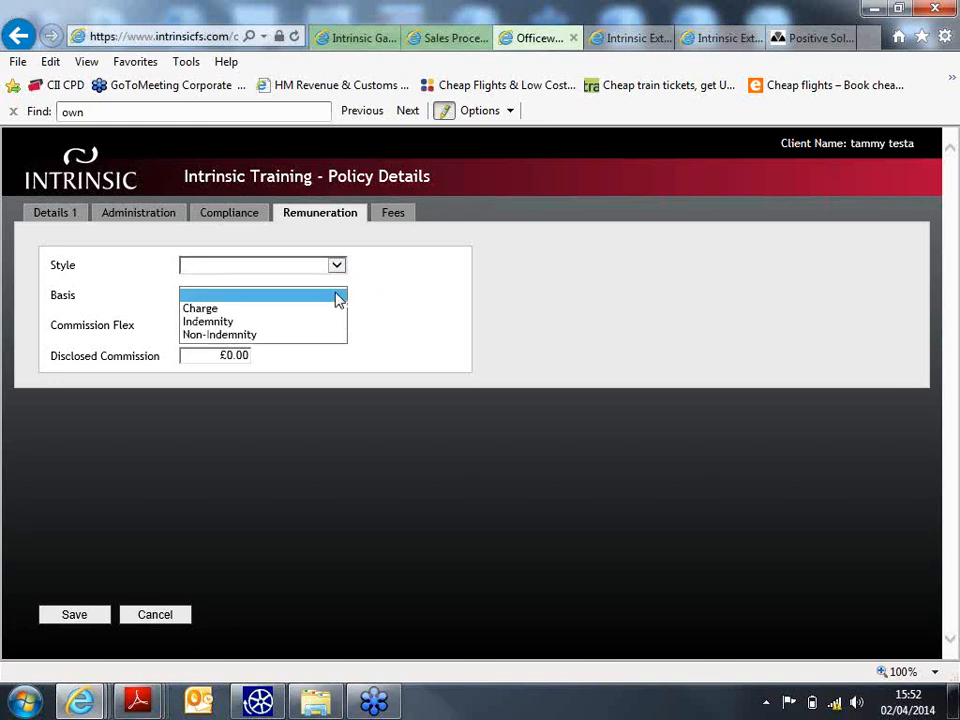
click(328, 310)
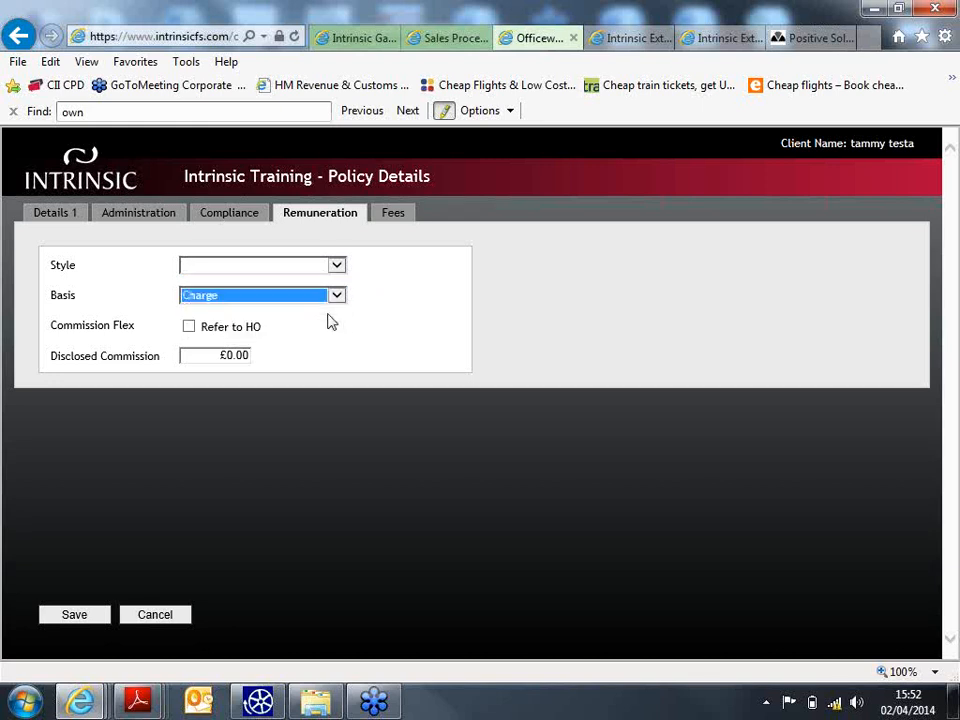
click(343, 270)
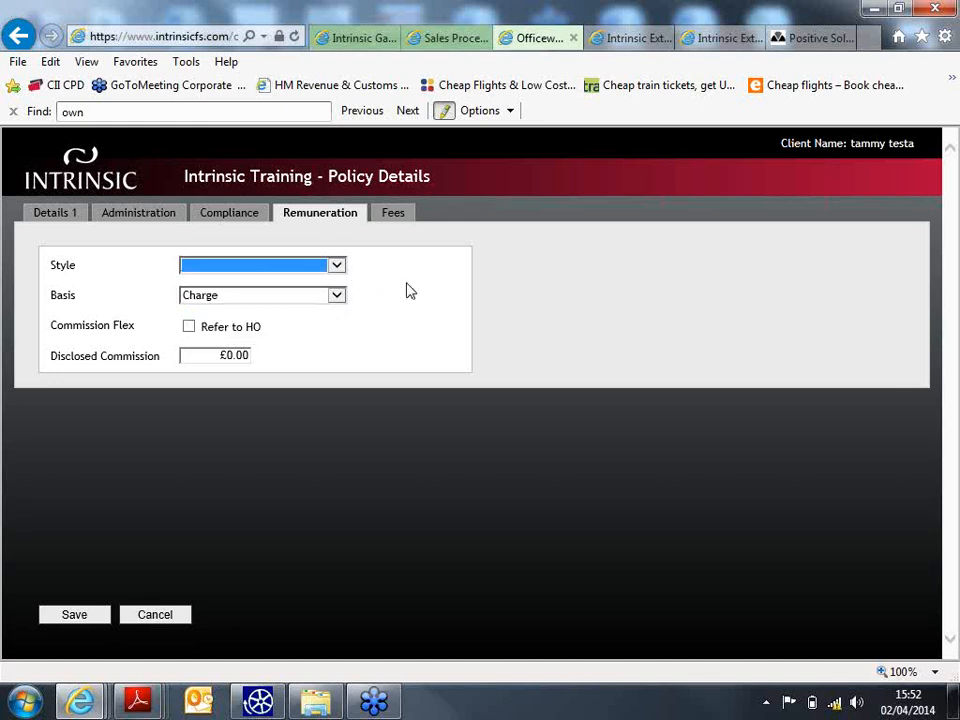
click(407, 285)
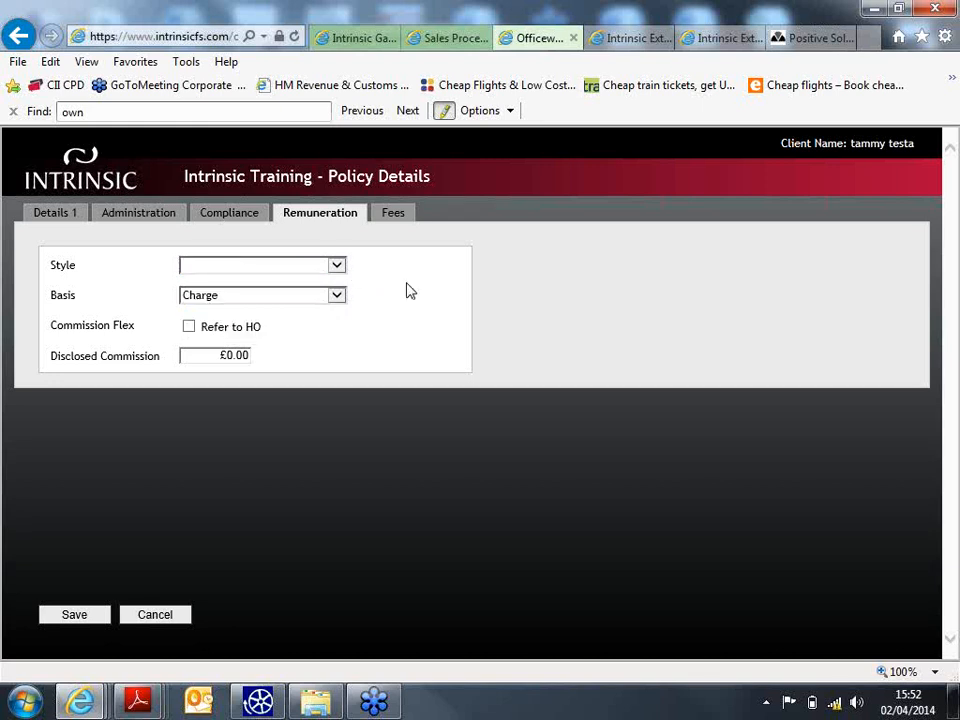
click(393, 214)
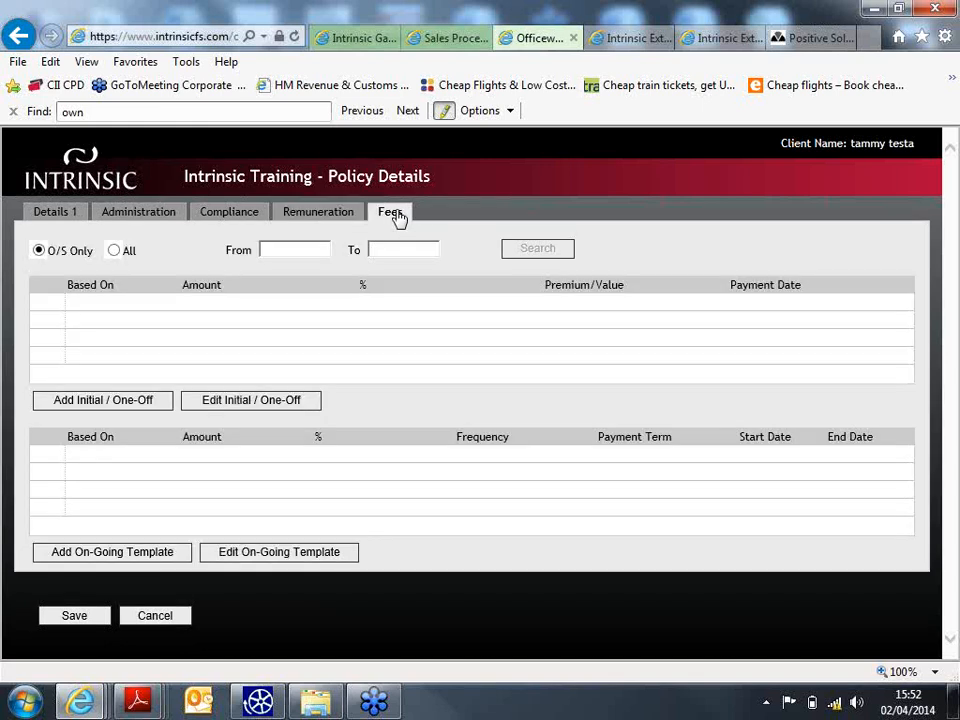
- Add and save a one-off charge of 3% of an £8,120.00 current value, giving £243.60
click(133, 411)
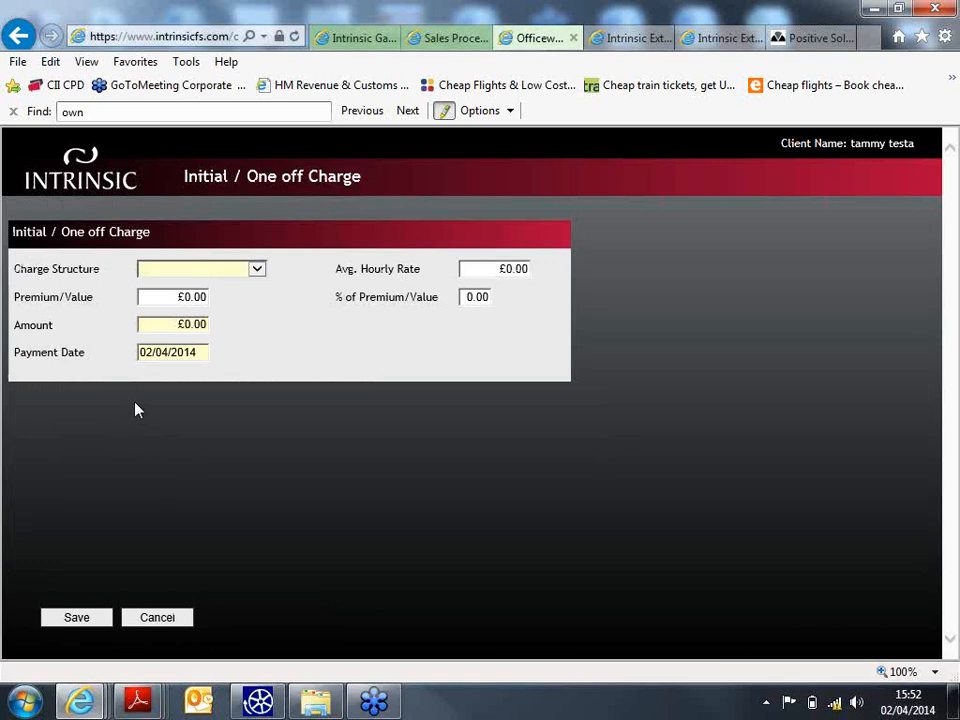
click(262, 274)
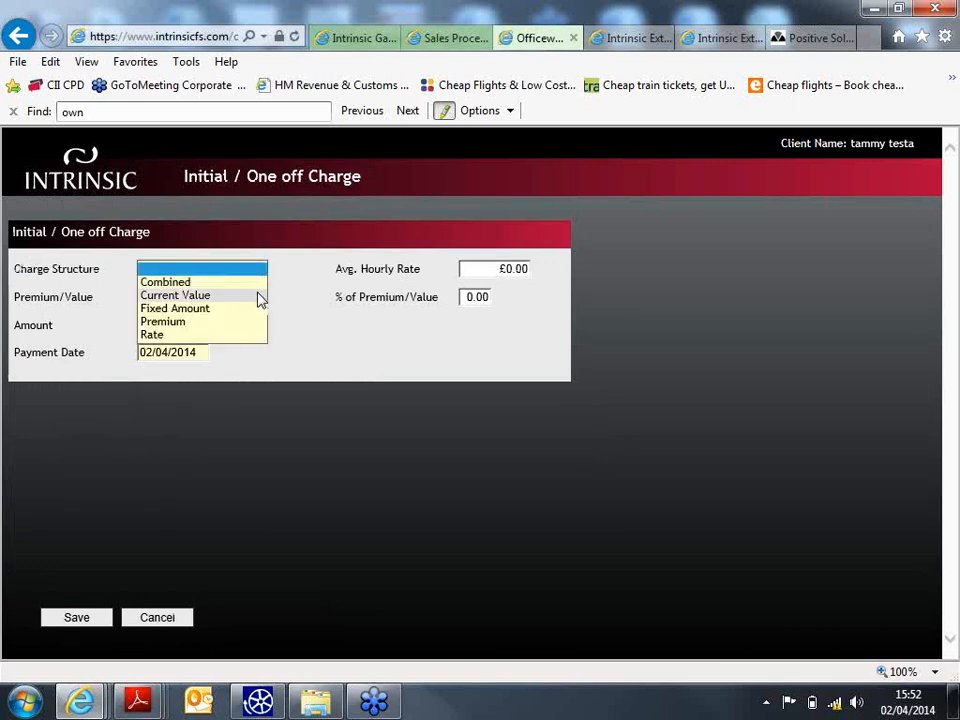
click(258, 297)
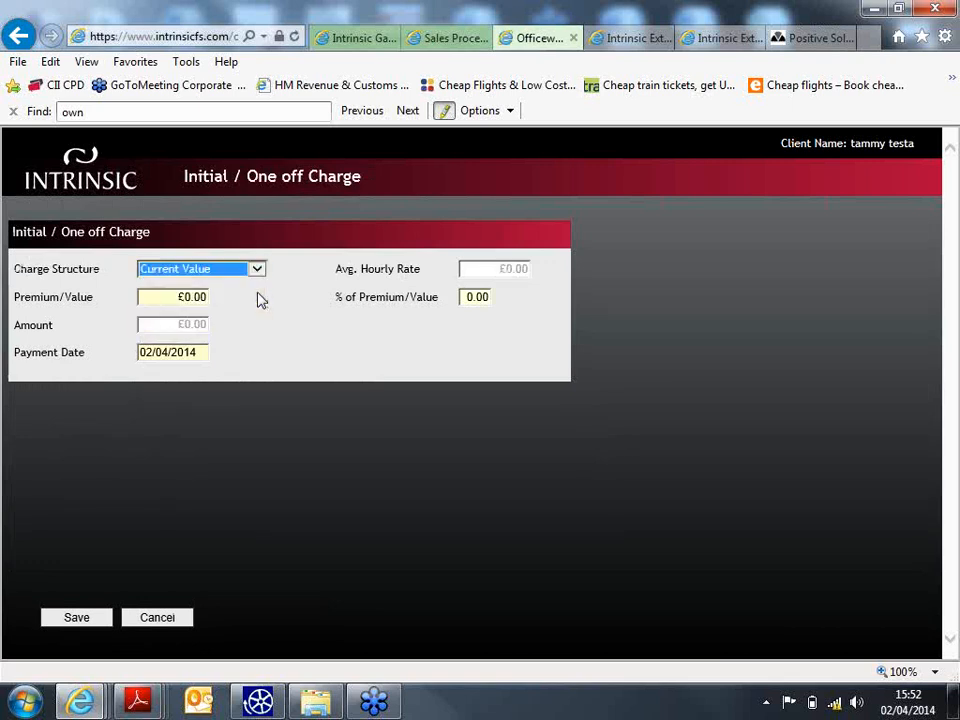
click(186, 301)
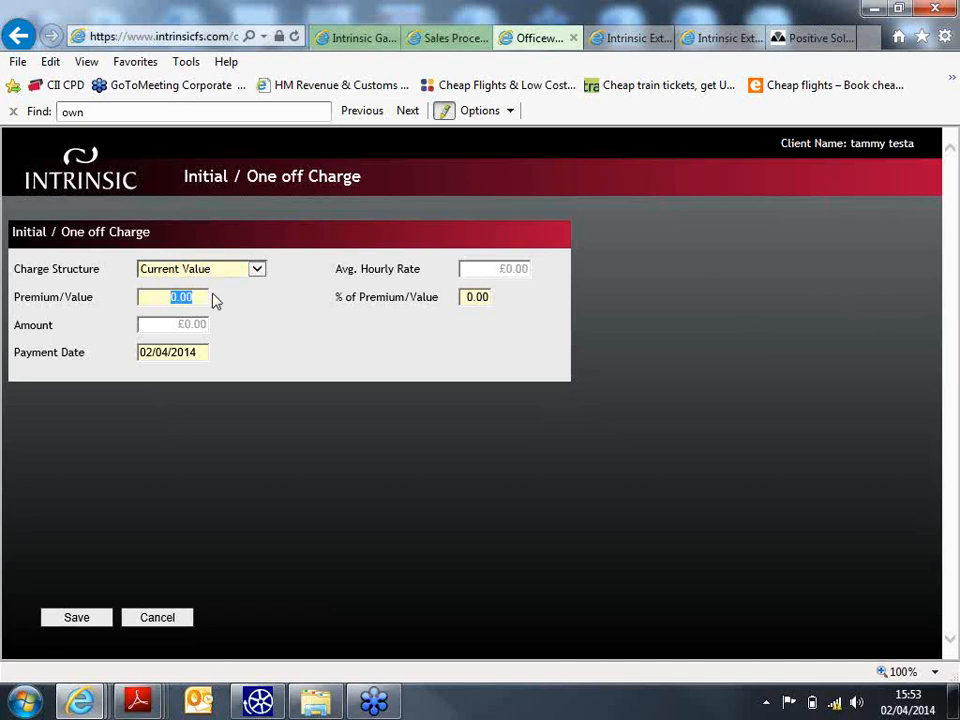
text(8120)
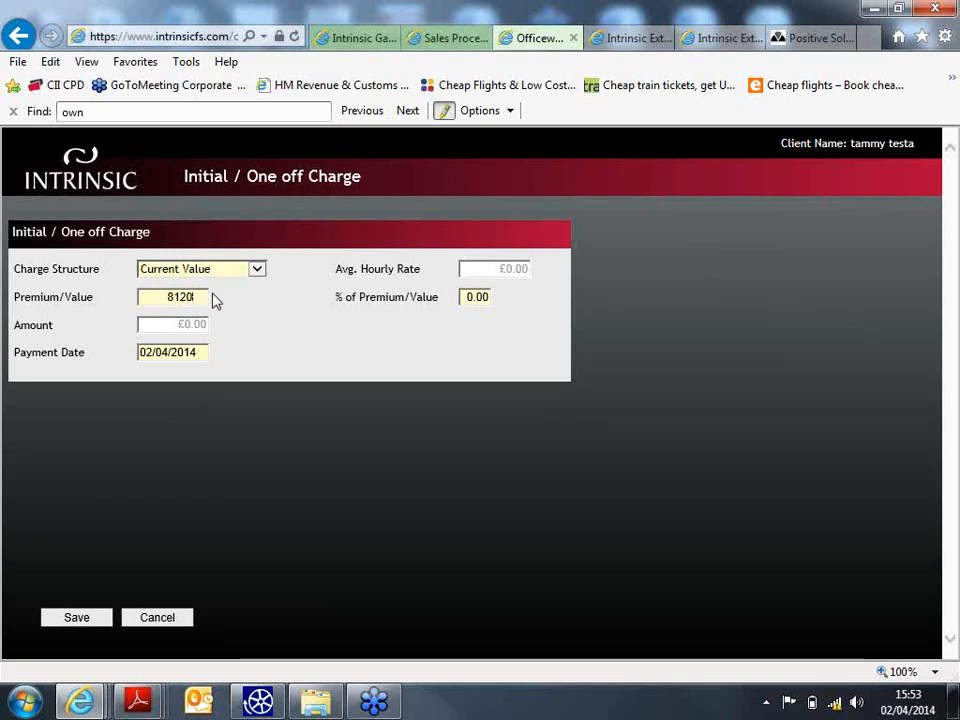
click(460, 330)
click(469, 300)
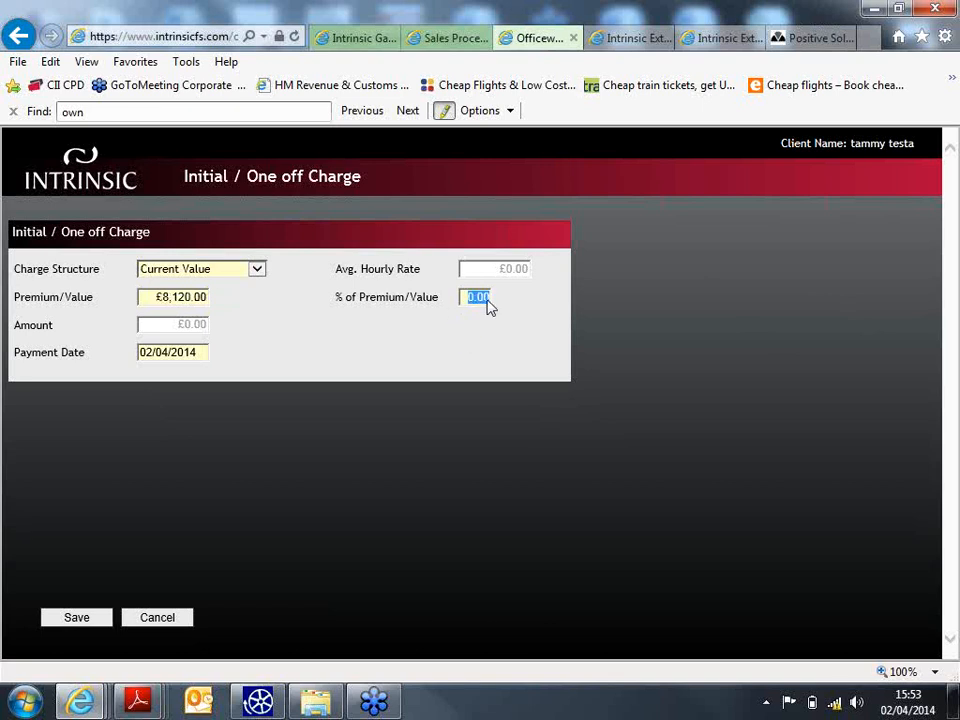
text(3)
click(462, 377)
click(85, 622)
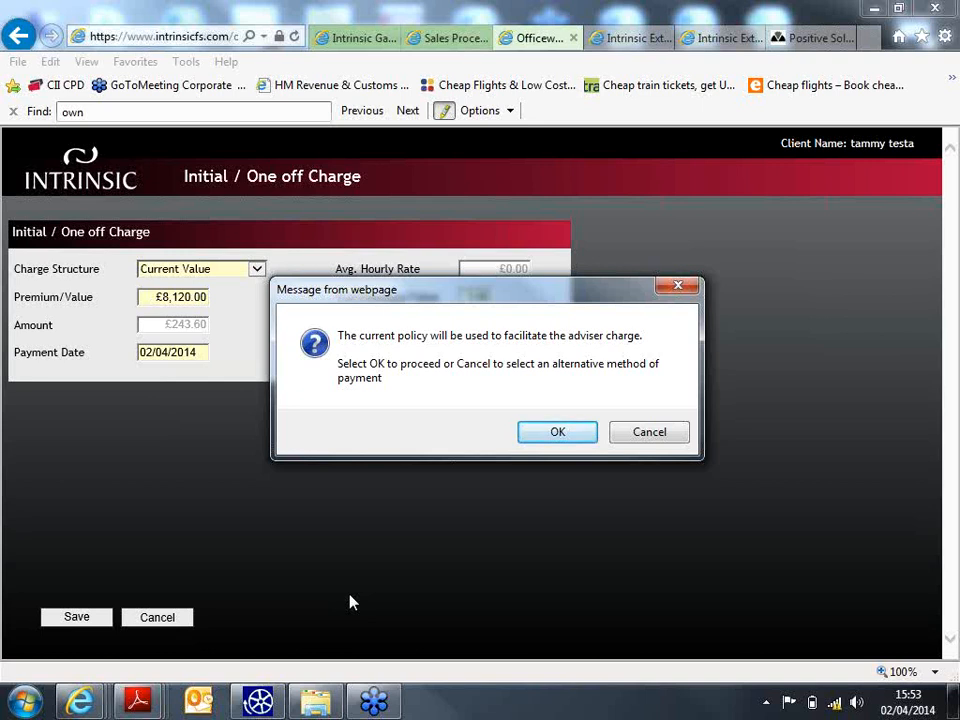
- Accept using the current policy, then set invoice date 02/04/2014 and reason Recommendation - Wrapper/Product - Initial
click(540, 432)
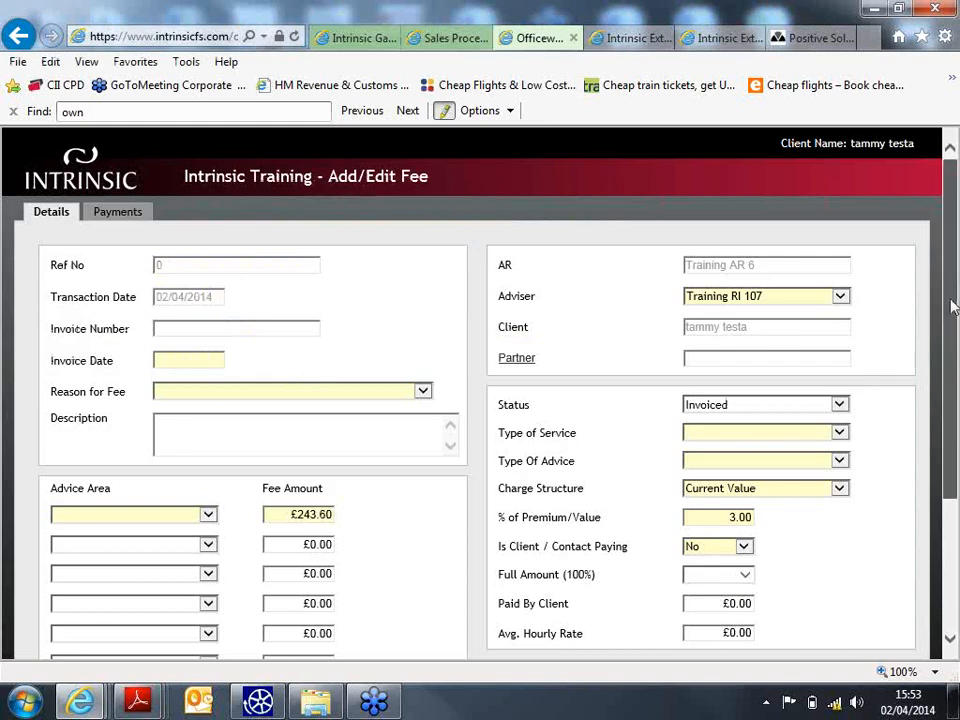
drag(949, 304, 953, 351)
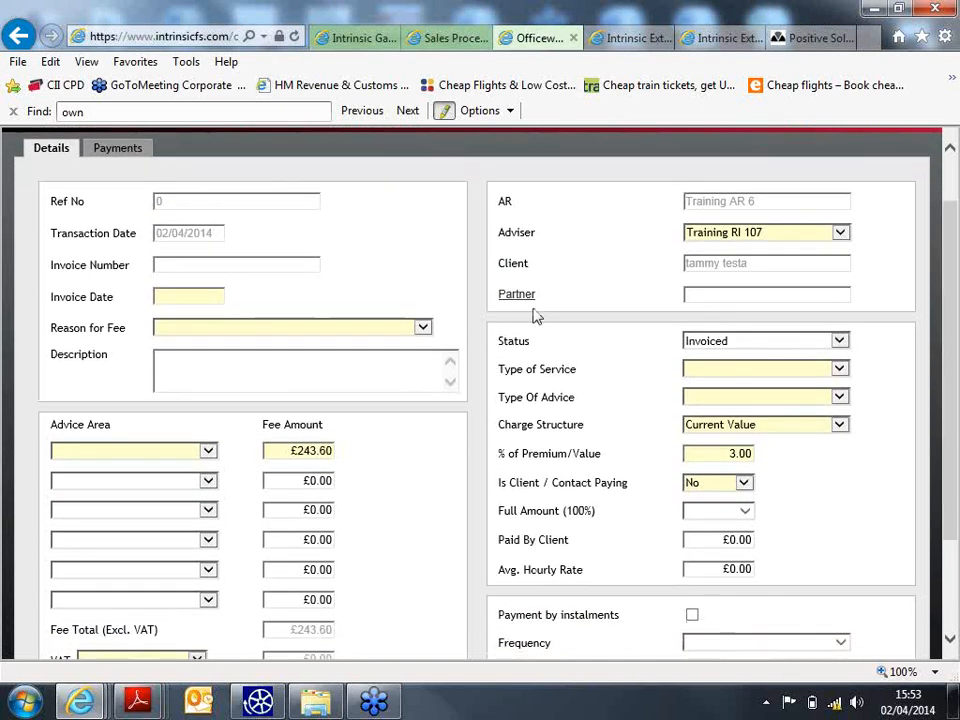
click(155, 297)
text(02/04/2014)
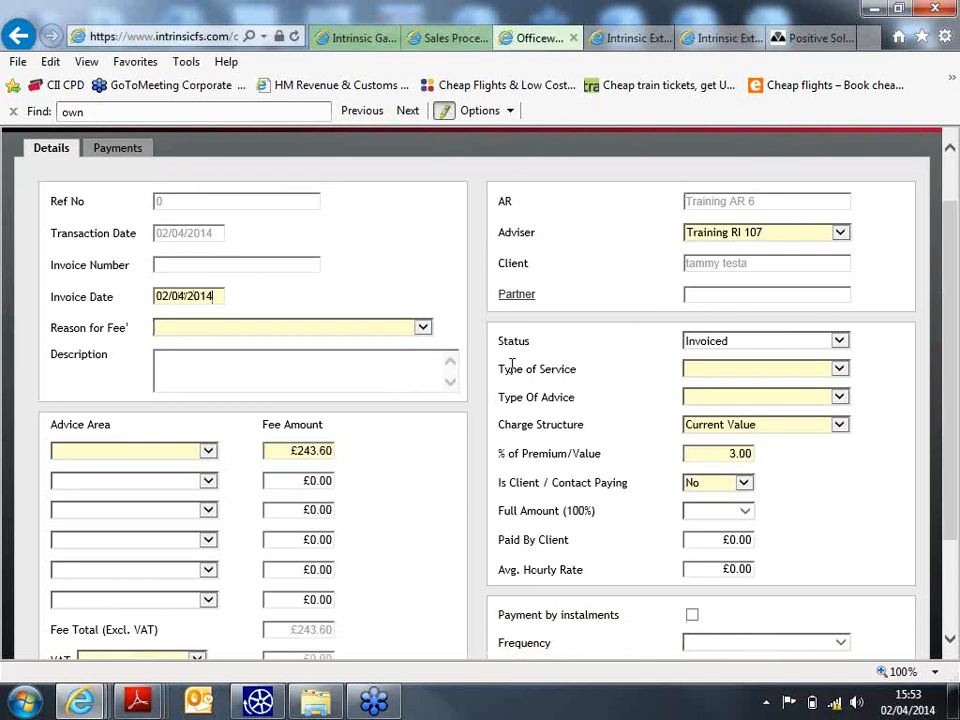
click(427, 331)
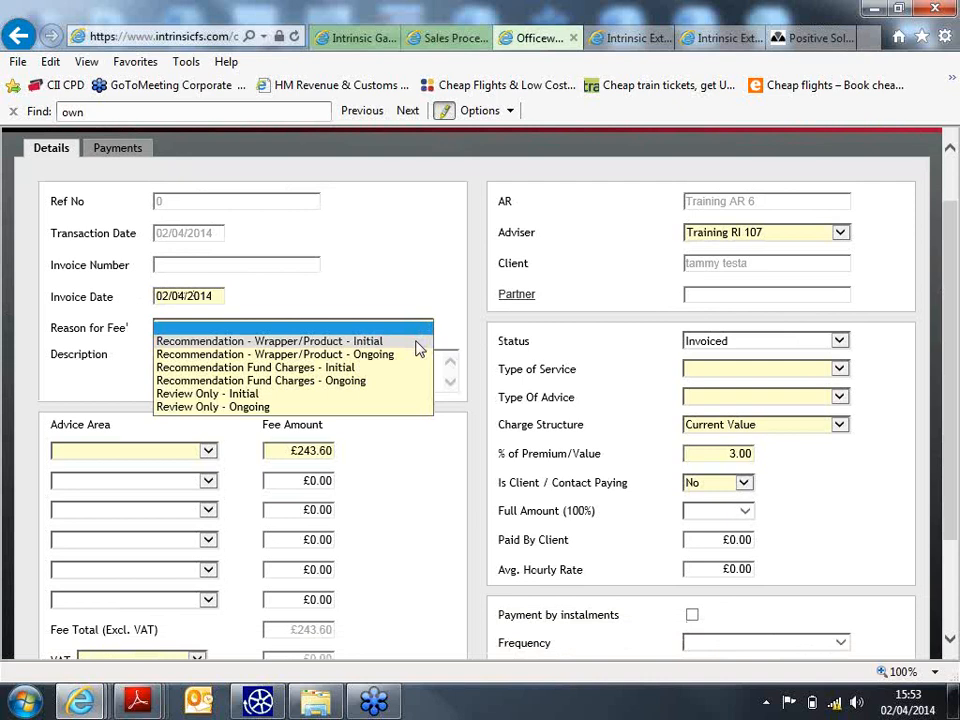
click(418, 342)
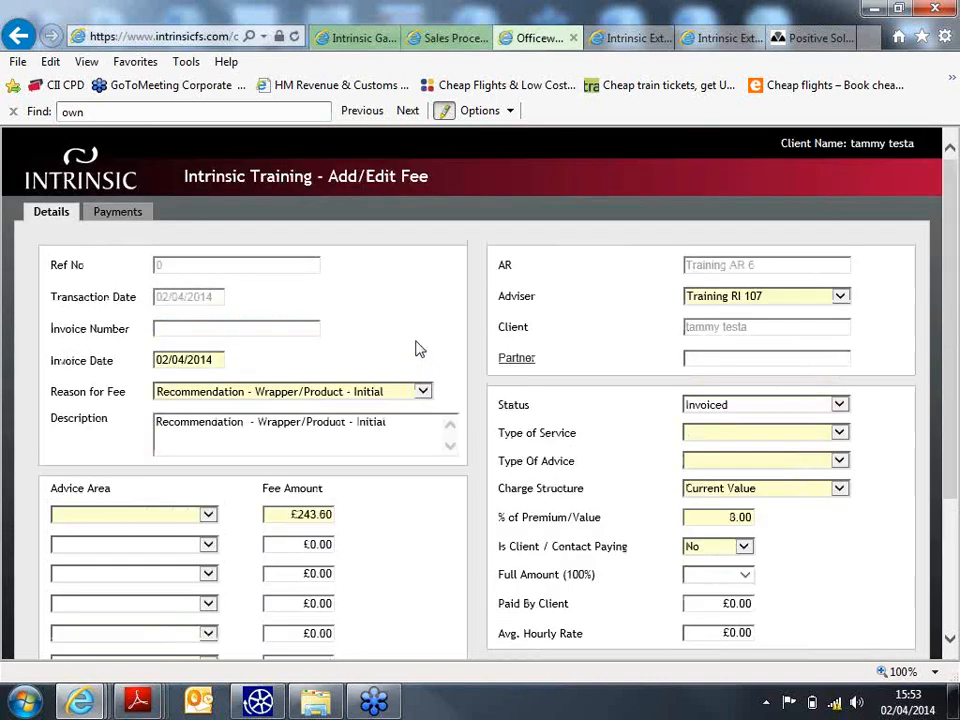
- Set the fee's advice area to Investment and its VAT rate to Exempt
scroll(953, 280, down, 2)
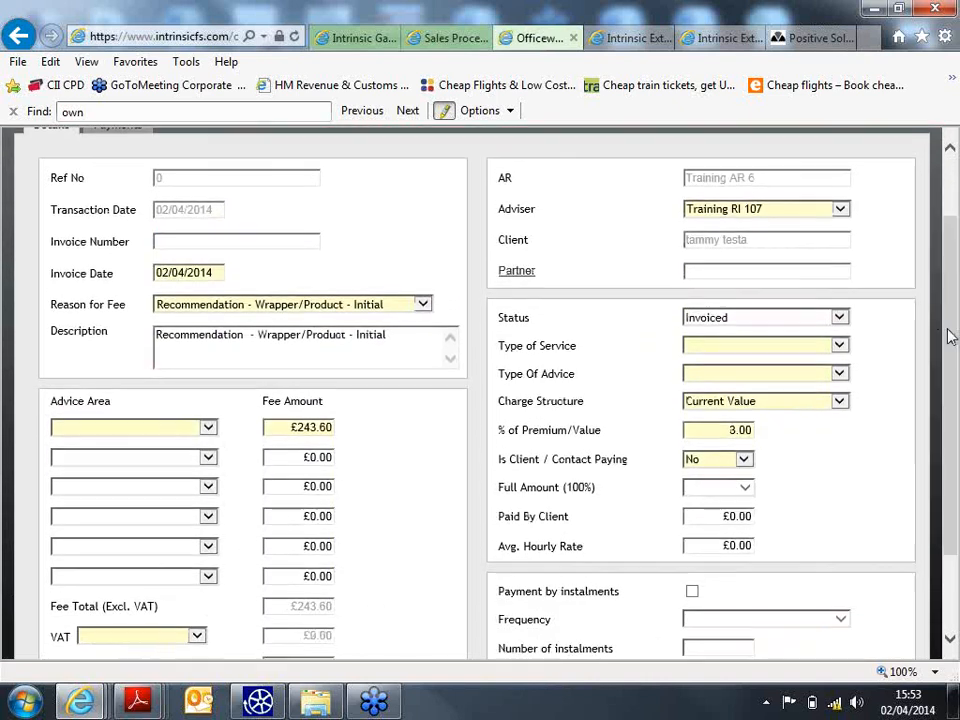
click(208, 428)
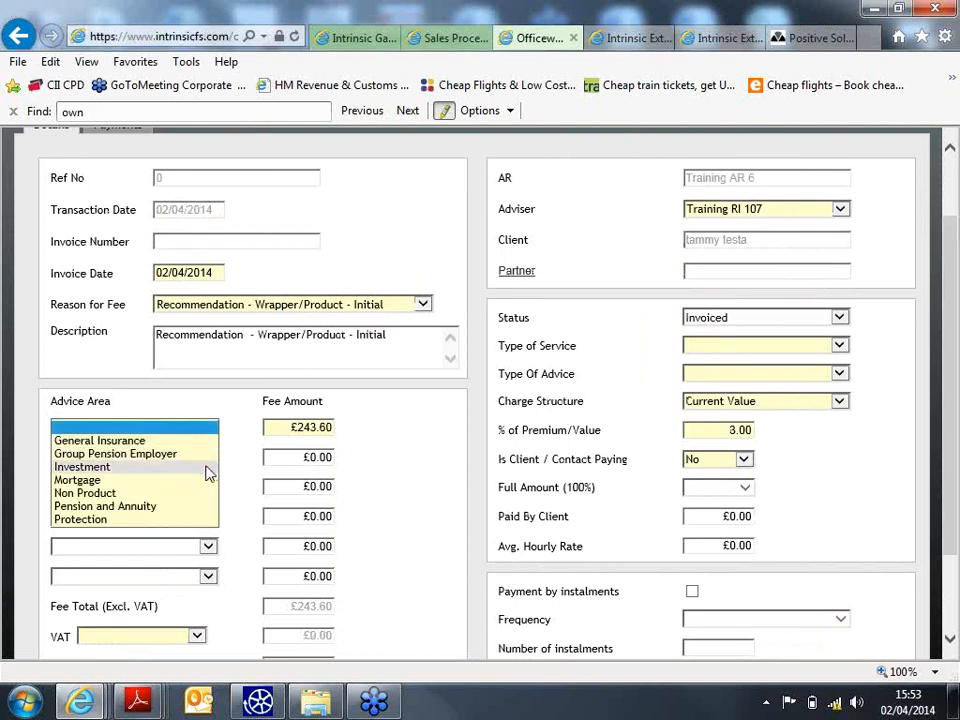
click(208, 467)
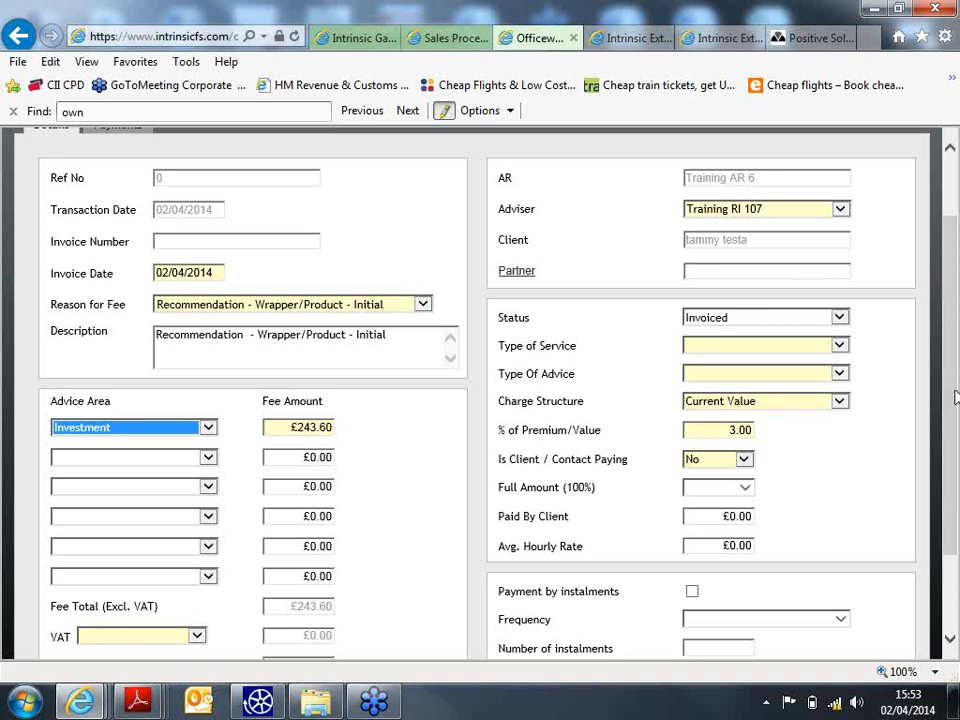
scroll(955, 420, down, 1)
scroll(955, 420, down, 1)
click(196, 576)
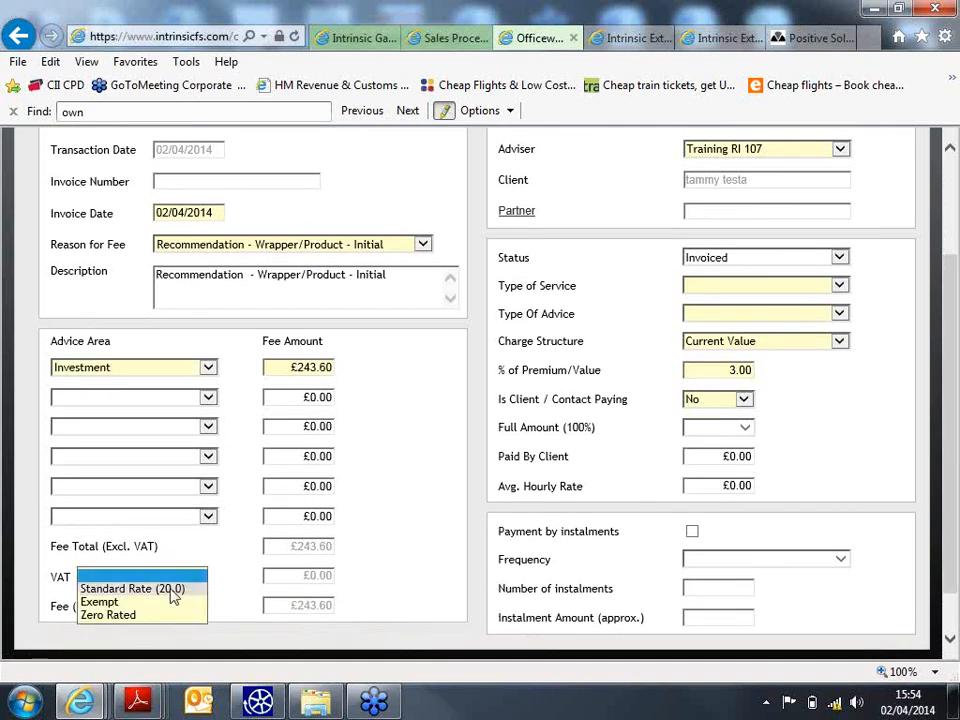
click(168, 602)
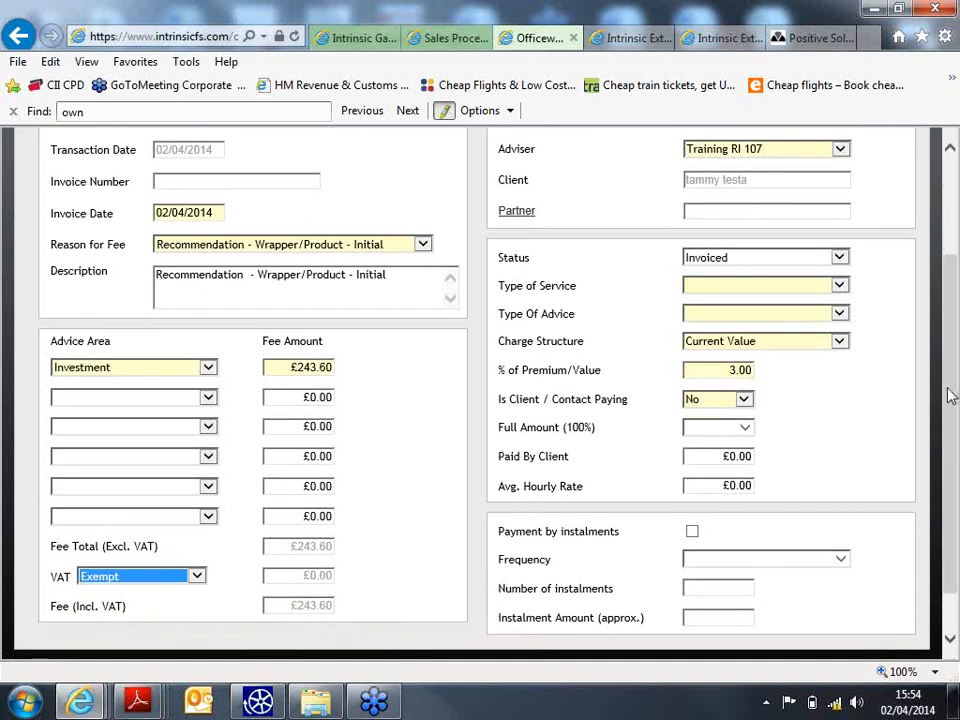
- Set the type of service to Initial / One-Off and the type of advice to Independent
scroll(952, 382, up, 1)
scroll(952, 382, up, 3)
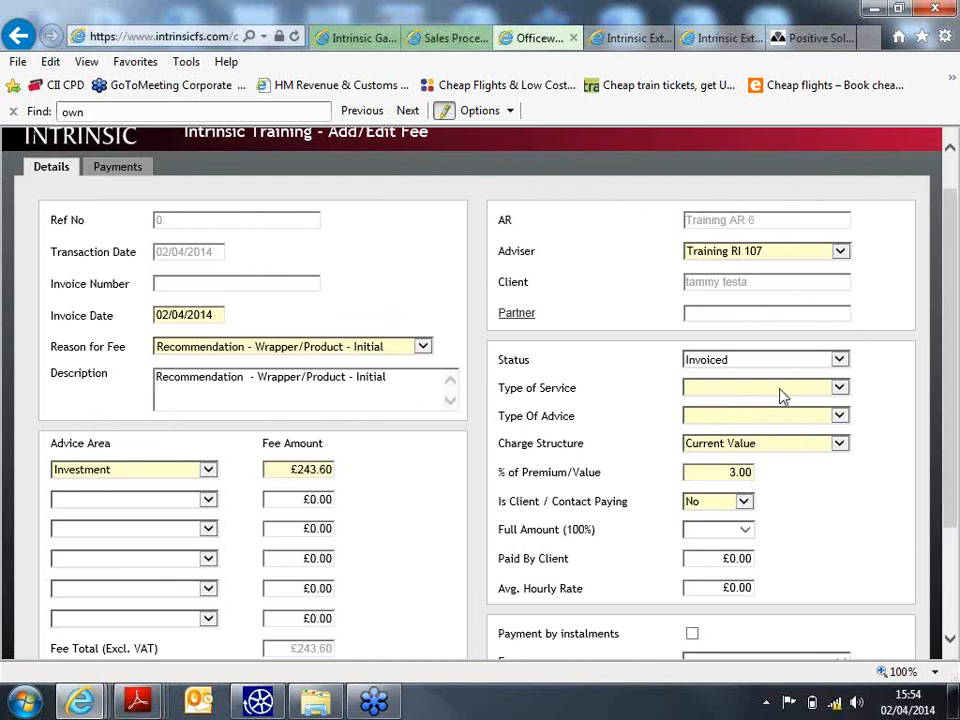
click(779, 390)
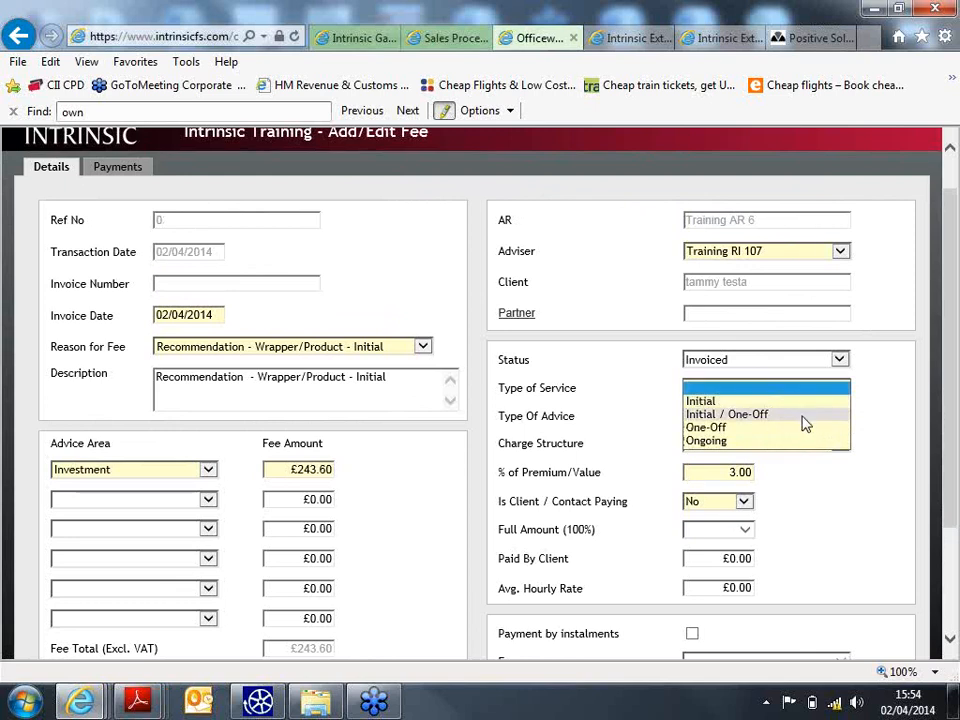
click(802, 415)
click(806, 422)
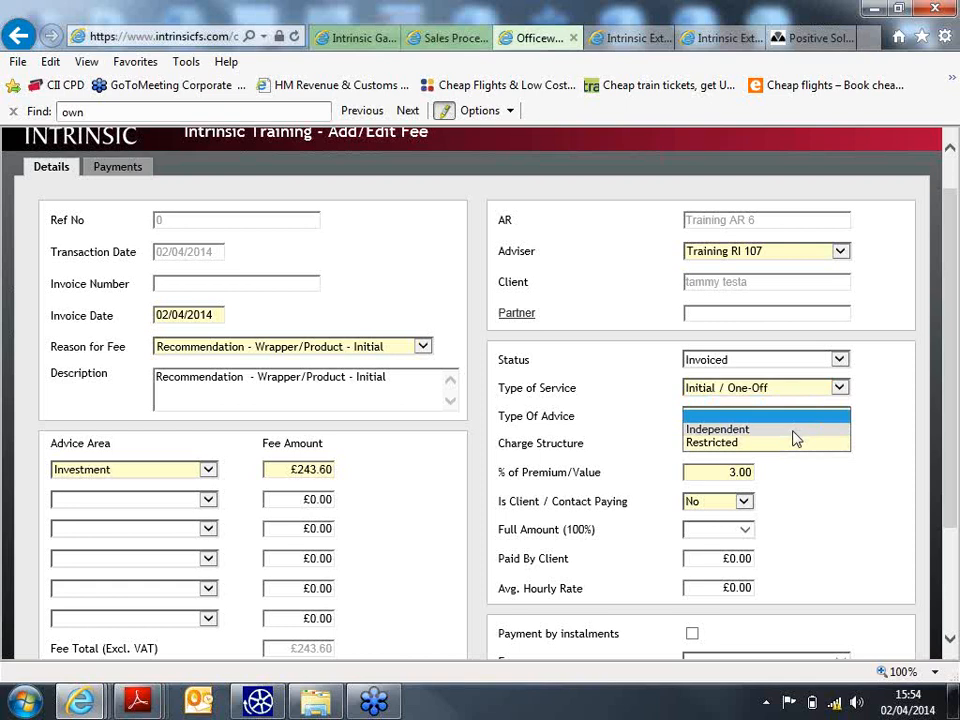
click(790, 430)
scroll(940, 400, down, 2)
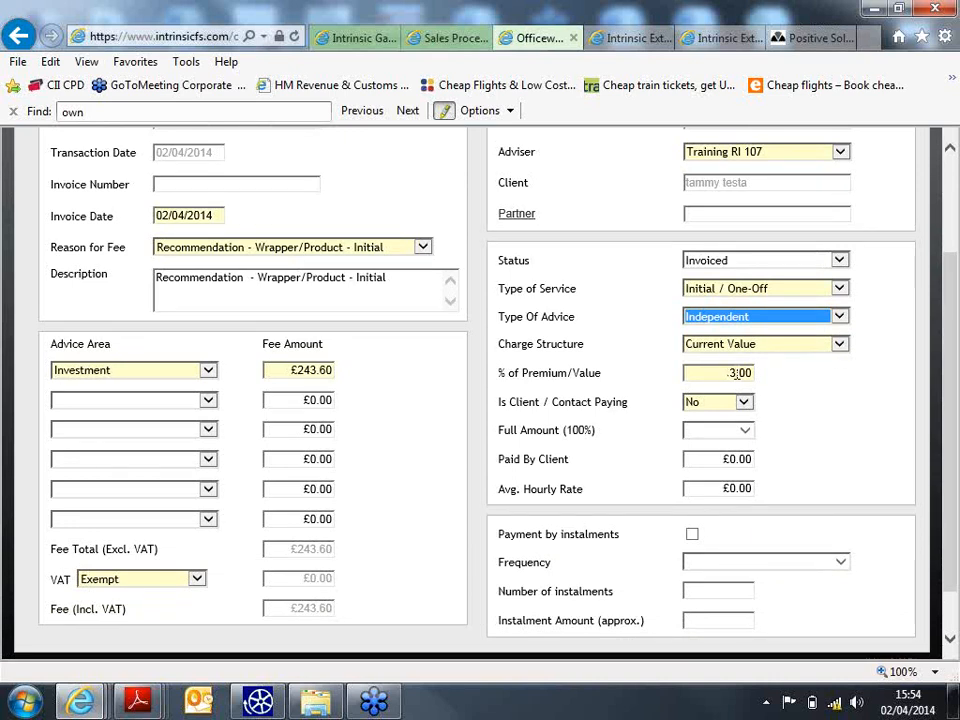
drag(946, 368, 948, 405)
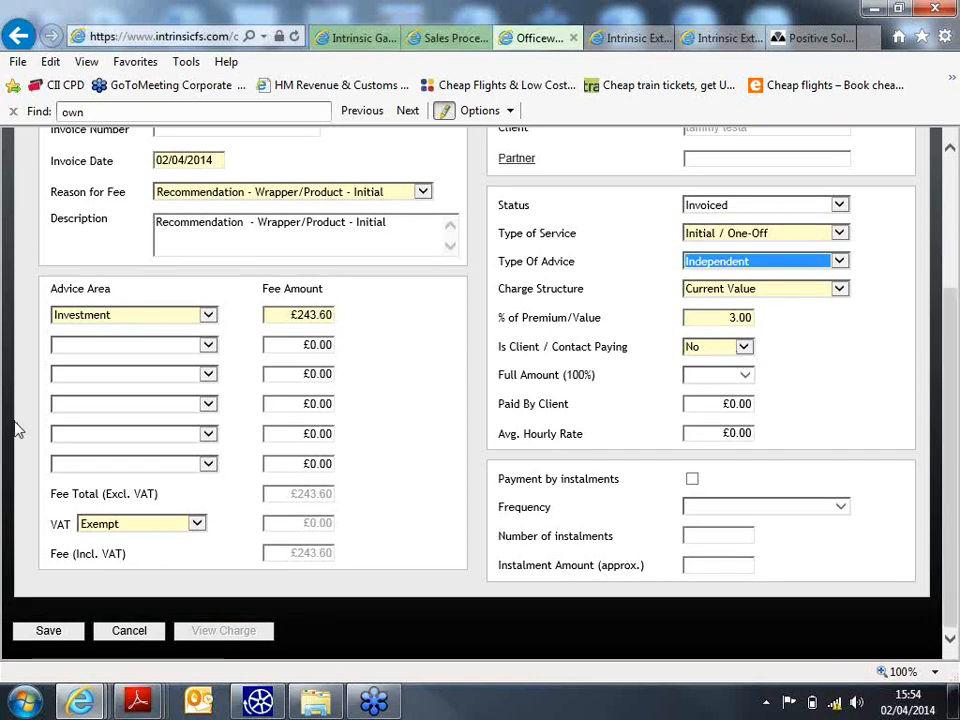
- Save the £243.60 fee and the Sanlam Wrap Investment policy details, returning to the Policy List
click(75, 631)
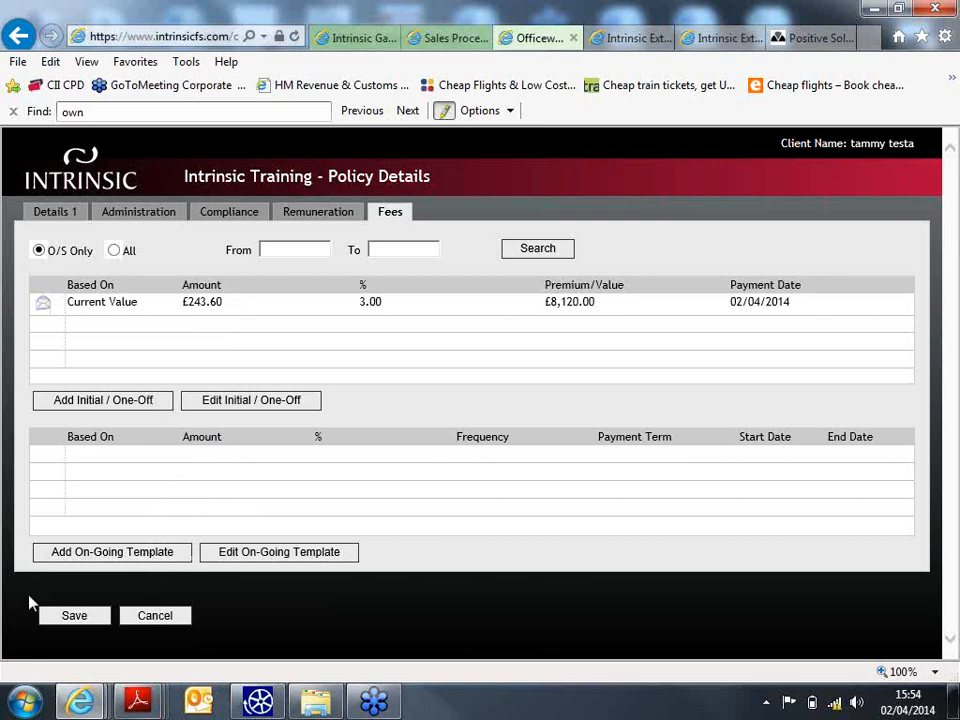
click(62, 621)
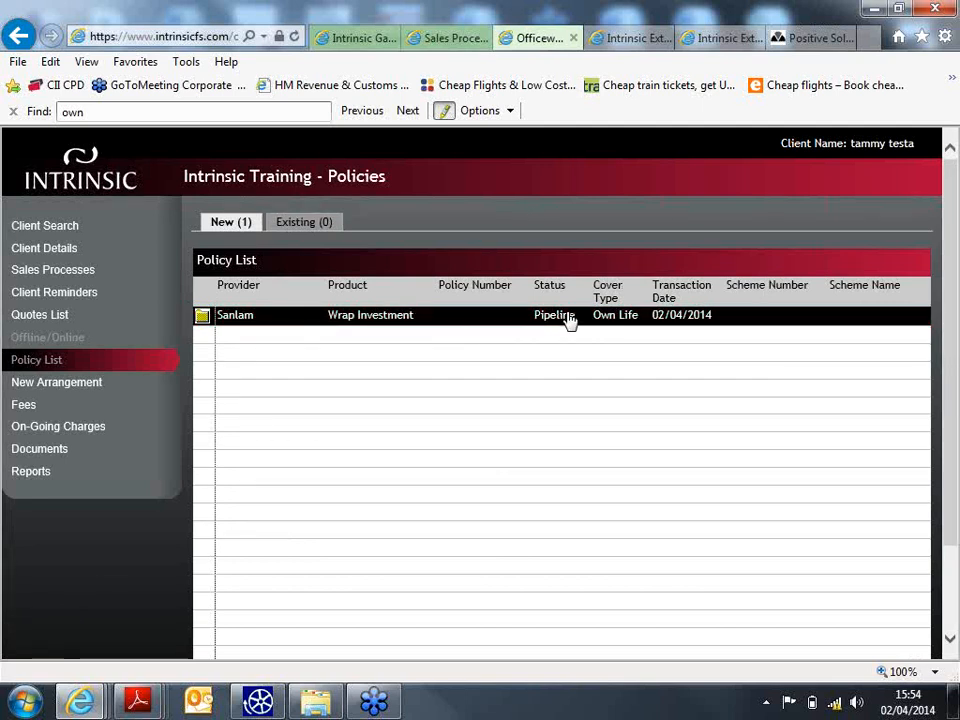
- Open the client's Quotes List and select the Mini Equity ISA quote row
click(44, 317)
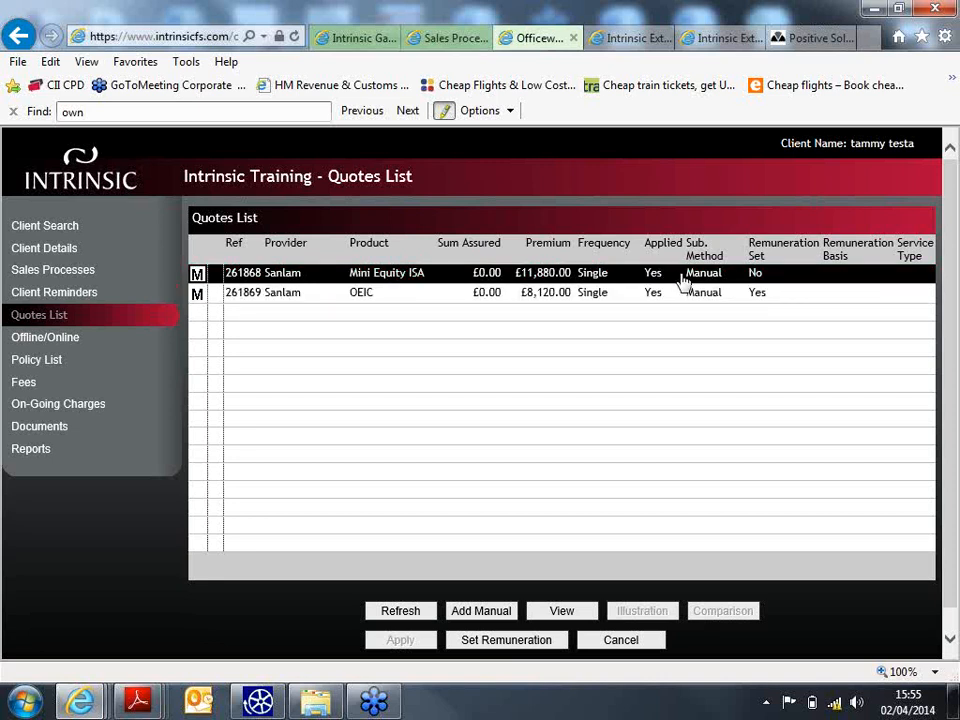
click(773, 279)
scroll(952, 292, down, 1)
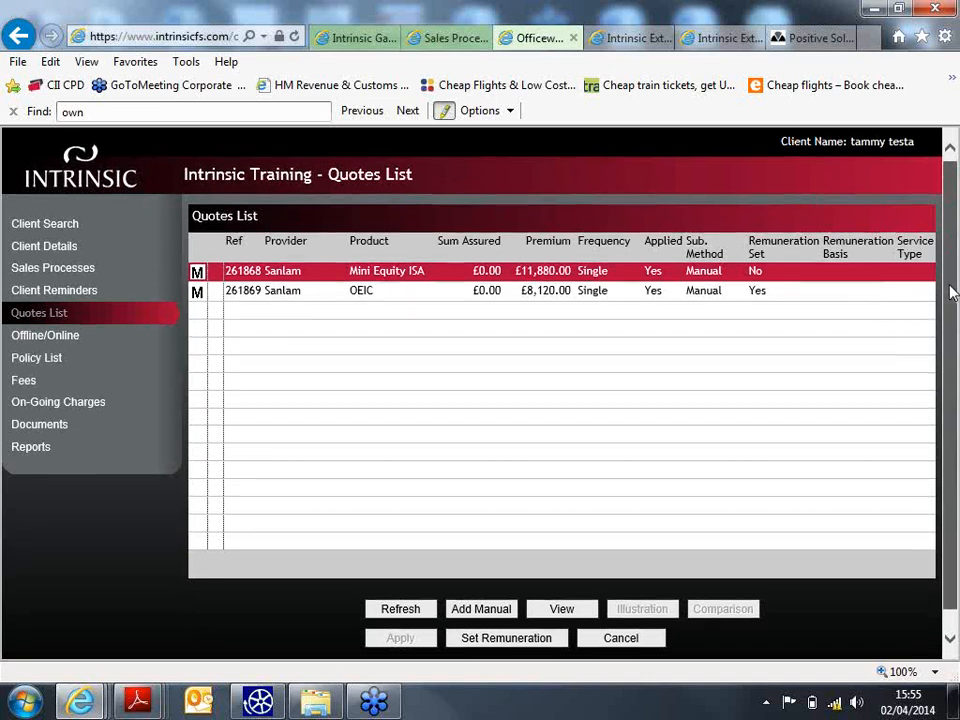
scroll(952, 292, down, 1)
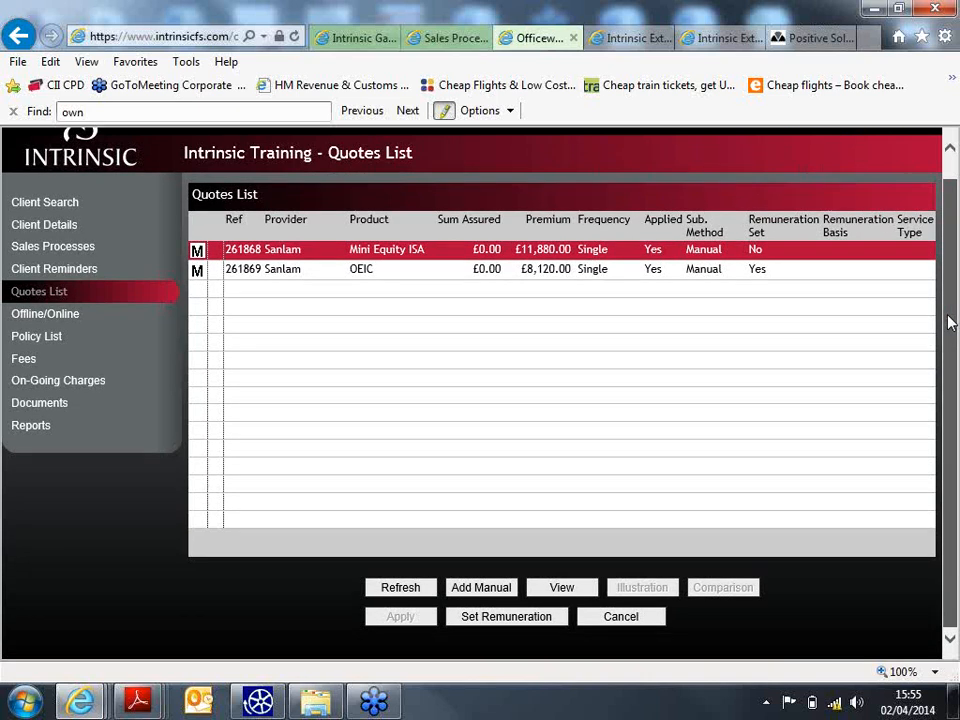
click(621, 250)
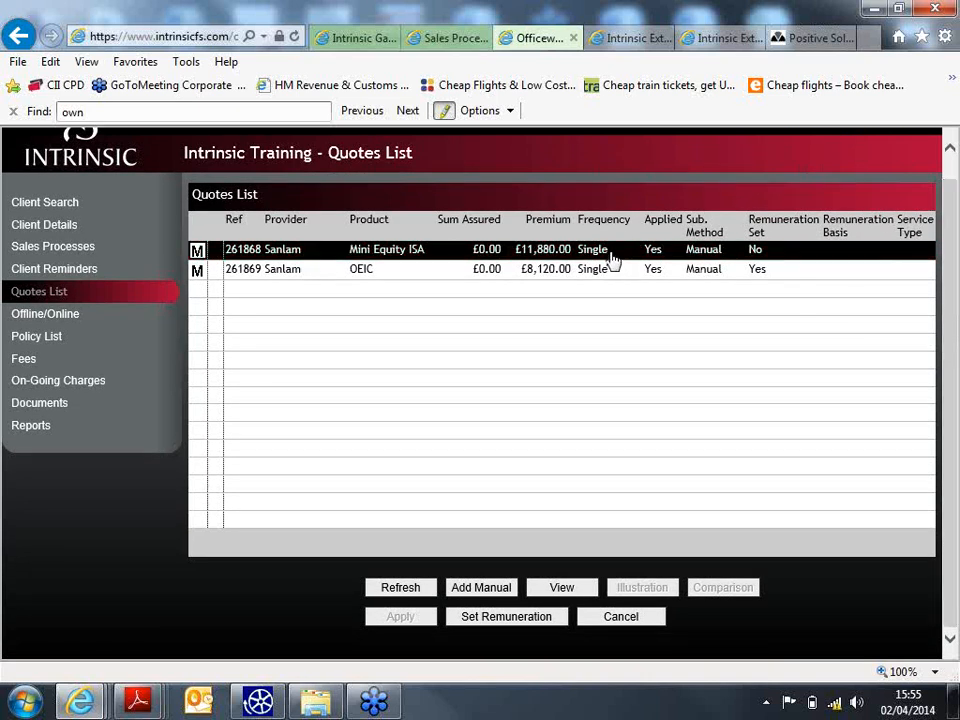